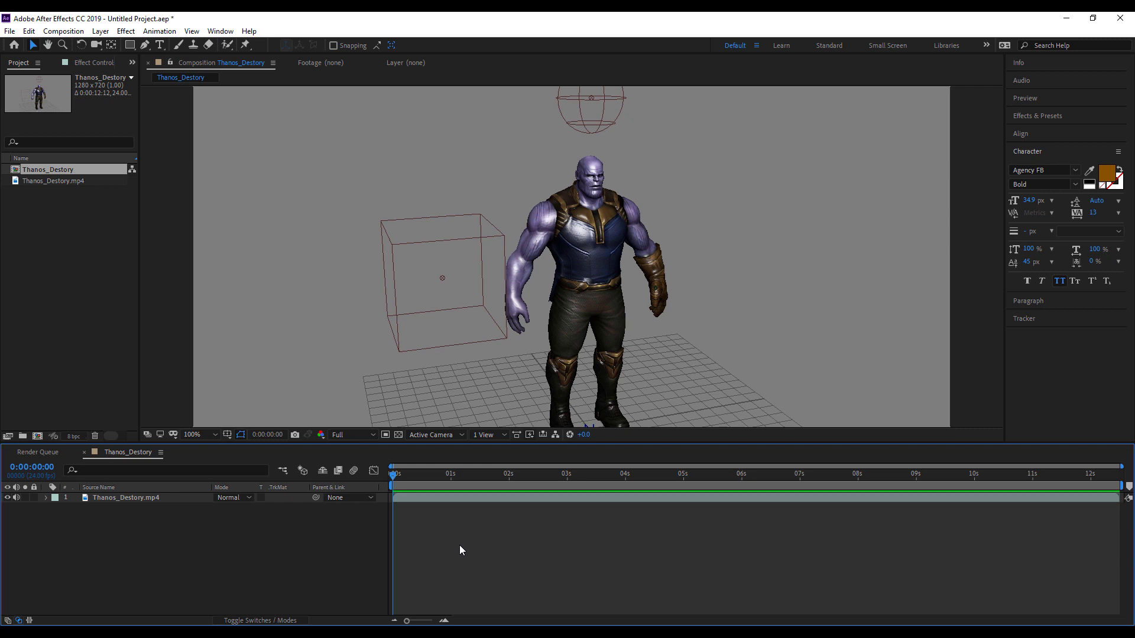
Play and scrub the Thanos_Destory composition to examine how the character breaks into fragments.
{"action": "key", "text": "space"}
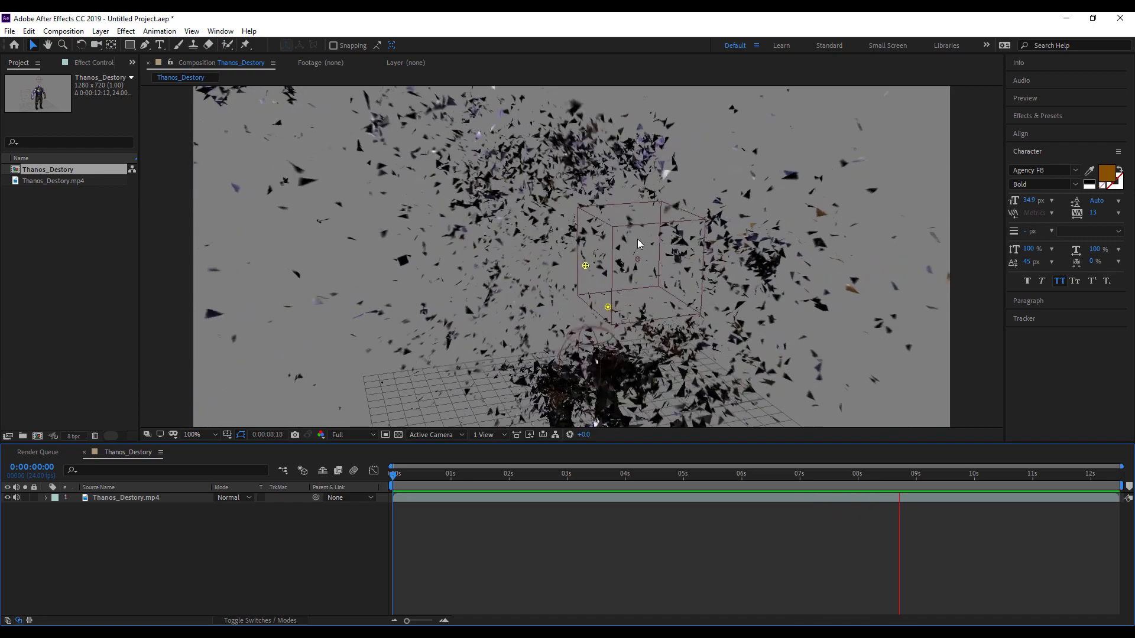
{"action": "left_click_drag", "start_coordinate": [697, 491], "coordinate": [605, 491]}
{"action": "key", "text": "space"}
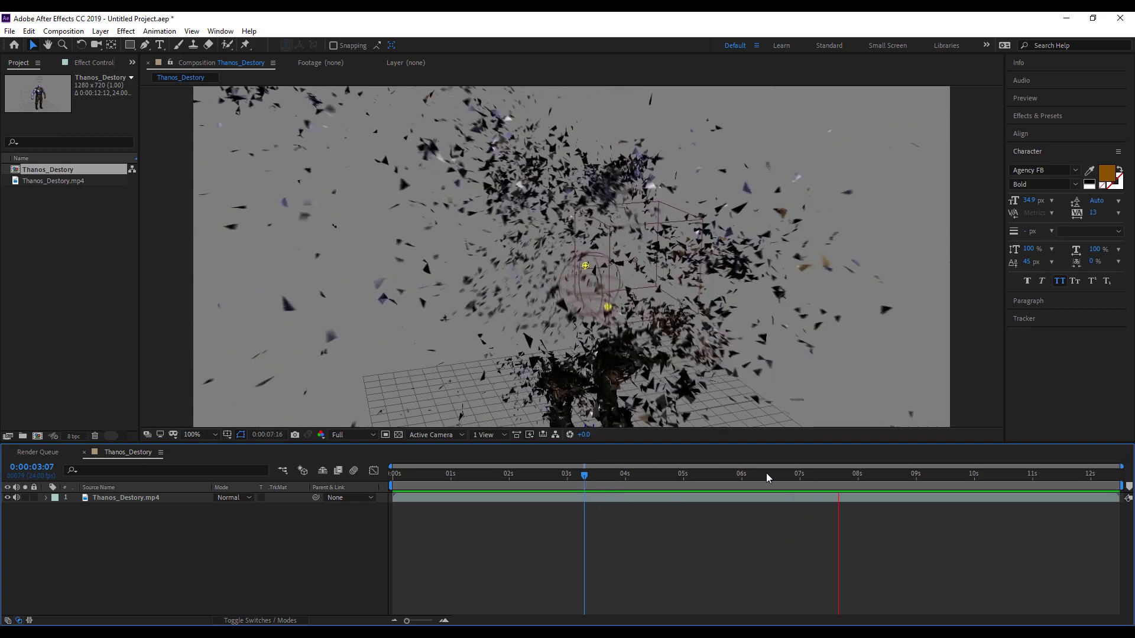
{"action": "left_click", "coordinate": [580, 477]}
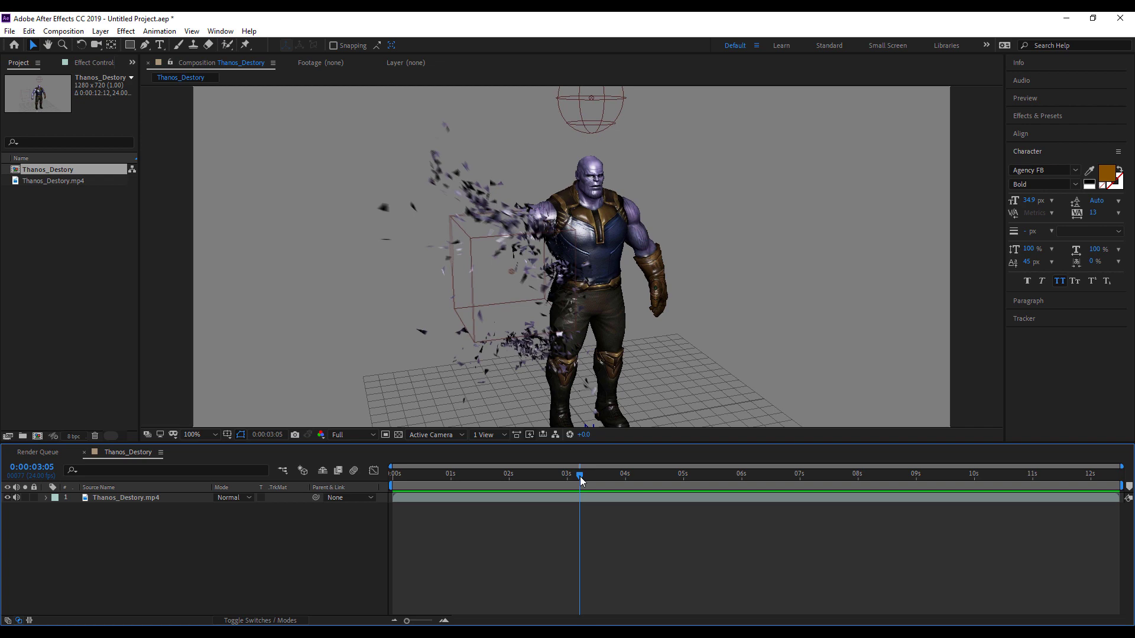
{"action": "key", "text": "space"}
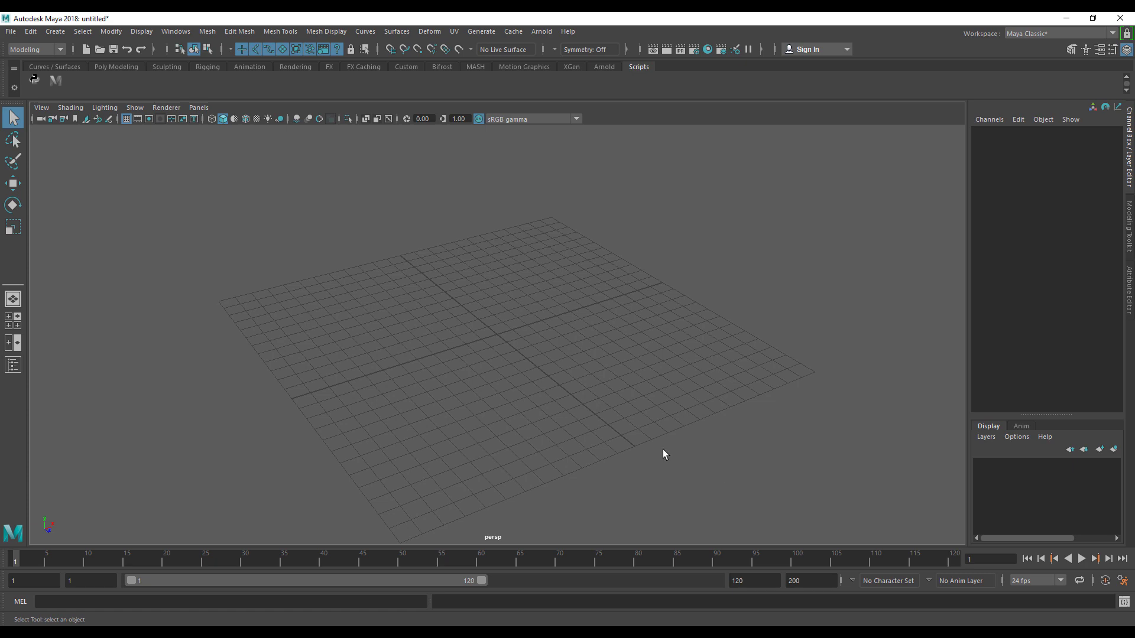
{"action": "left_click_drag", "start_coordinate": [702, 370], "coordinate": [460, 365], "text": "alt"}
{"action": "left_click_drag", "start_coordinate": [534, 340], "coordinate": [439, 353], "text": "alt"}
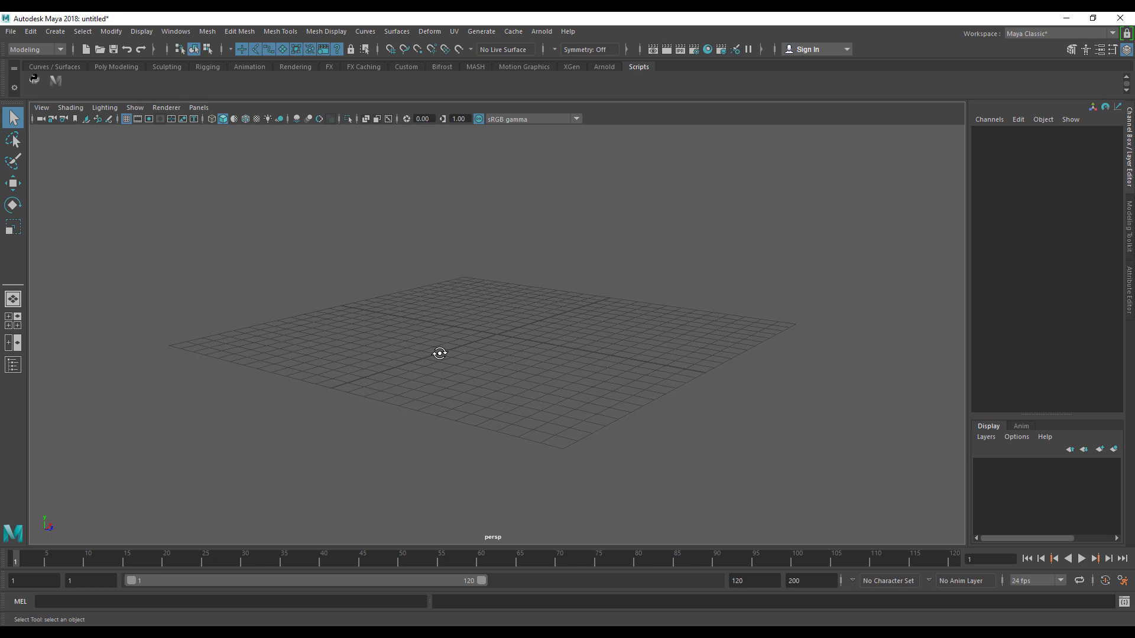
{"action": "left_click_drag", "start_coordinate": [547, 307], "coordinate": [449, 338], "text": "alt"}
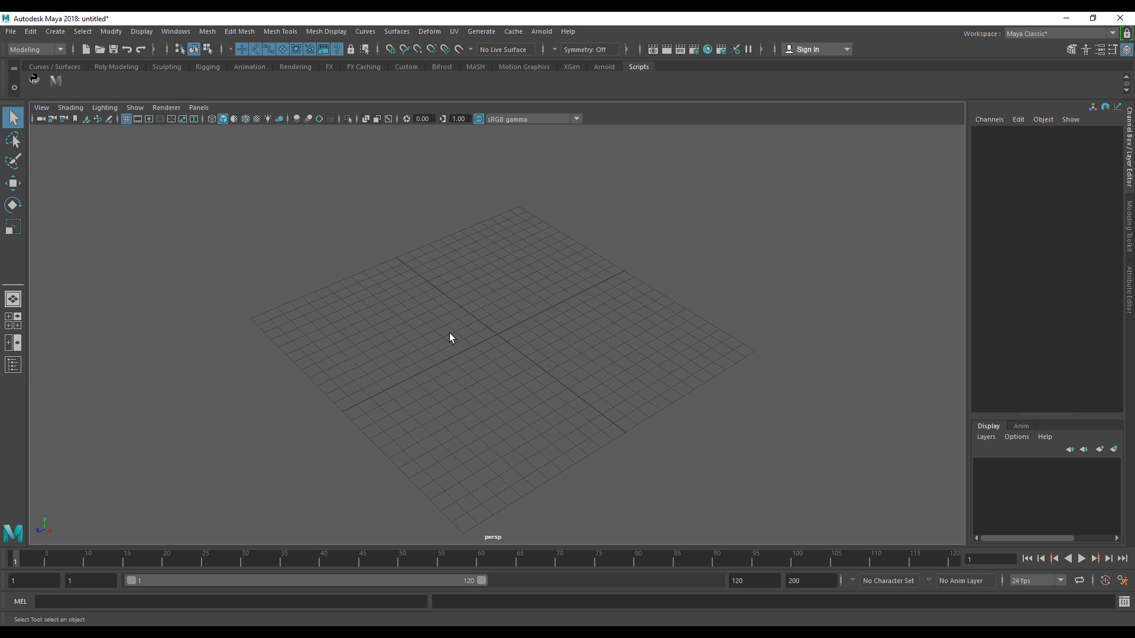
{"action": "left_click_drag", "start_coordinate": [542, 345], "coordinate": [567, 278], "text": "alt"}
Create a polygon torus at the centre of the grid.
{"action": "right_click", "coordinate": [691, 260], "text": "shift"}
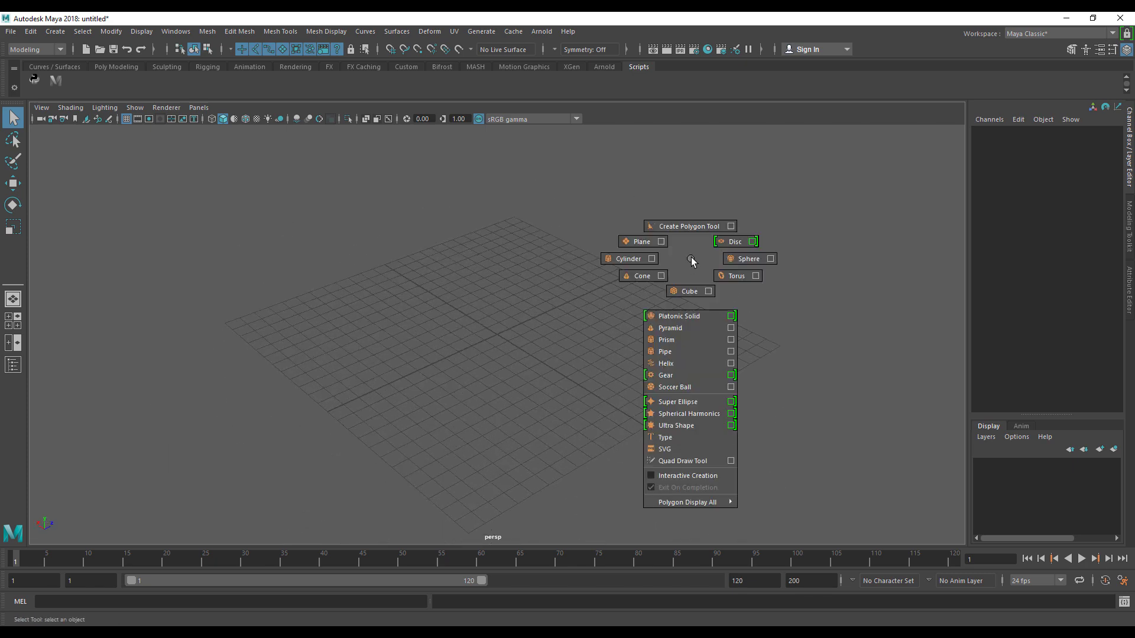
{"action": "right_click_drag", "start_coordinate": [693, 260], "coordinate": [736, 278], "text": "shift"}
{"action": "left_click", "coordinate": [431, 284]}
{"action": "left_click_drag", "start_coordinate": [431, 283], "coordinate": [527, 380]}
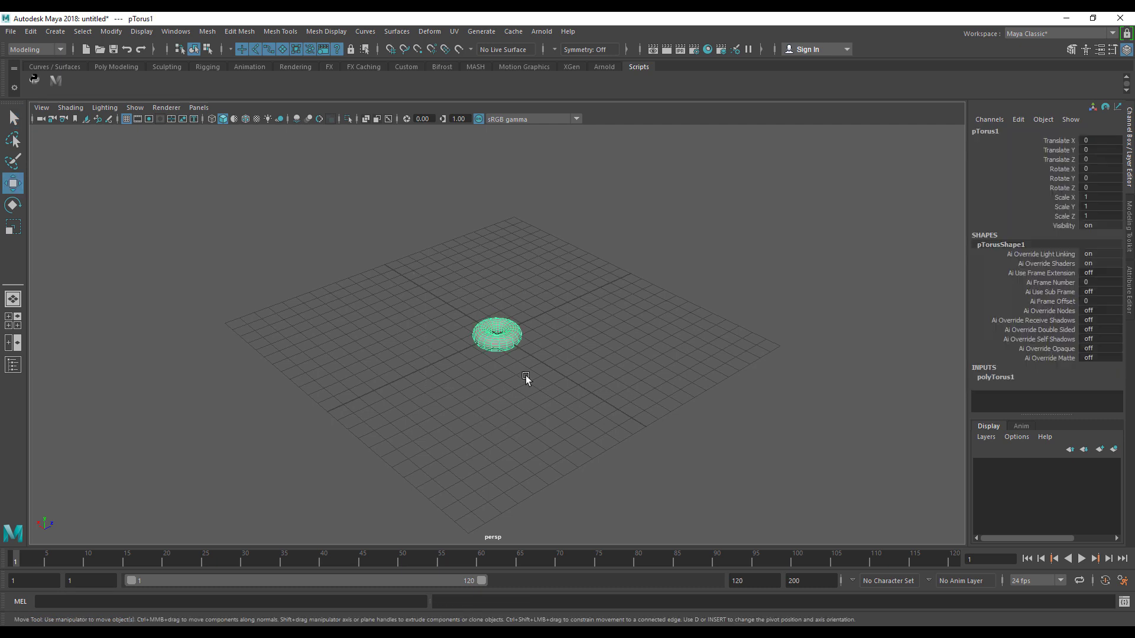
Scale the torus uniformly to about 3.78 and raise it above the grid to about 6.78 in Translate Y.
{"action": "key", "text": "r"}
{"action": "left_click", "coordinate": [506, 381]}
{"action": "left_click_drag", "start_coordinate": [565, 330], "coordinate": [481, 385]}
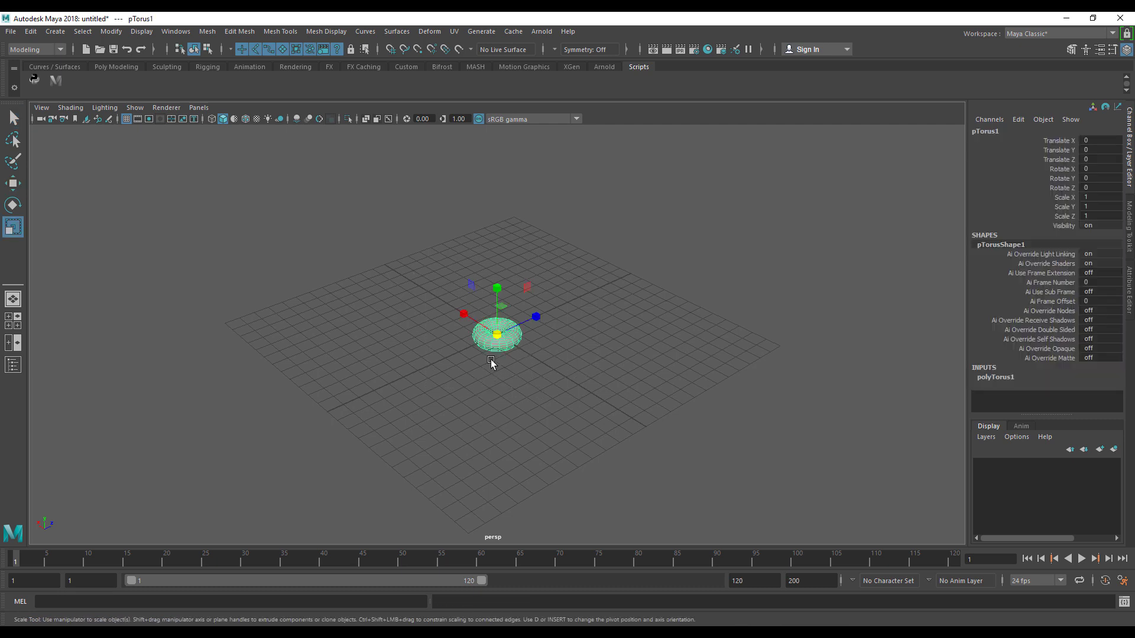
{"action": "left_click_drag", "start_coordinate": [496, 336], "coordinate": [567, 316]}
{"action": "key", "text": "w"}
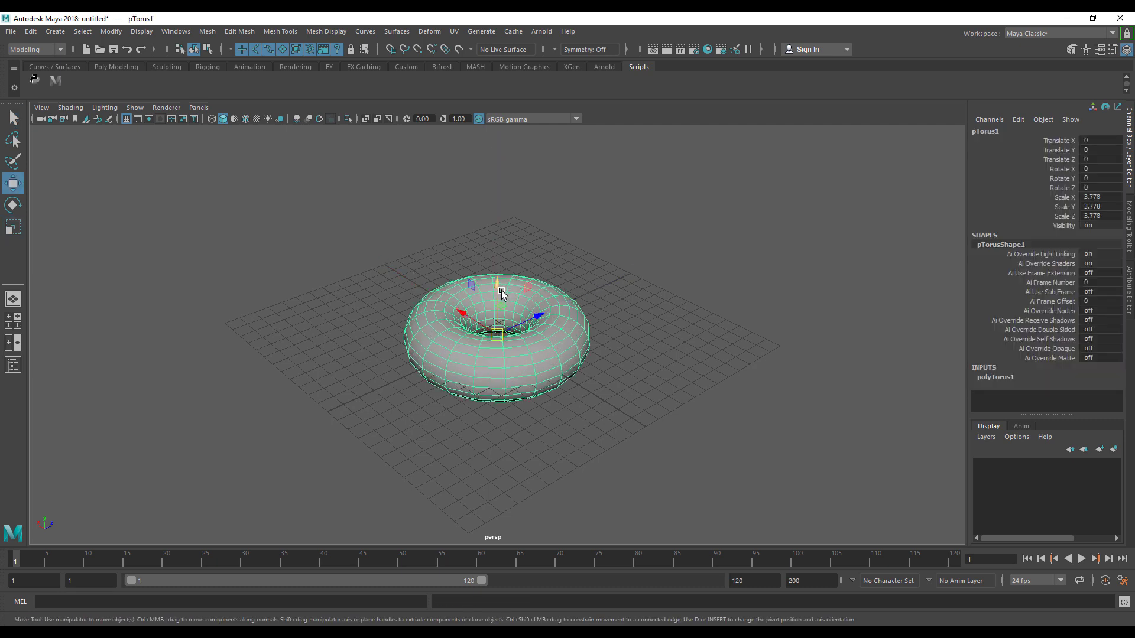
{"action": "left_click_drag", "start_coordinate": [502, 293], "coordinate": [498, 186]}
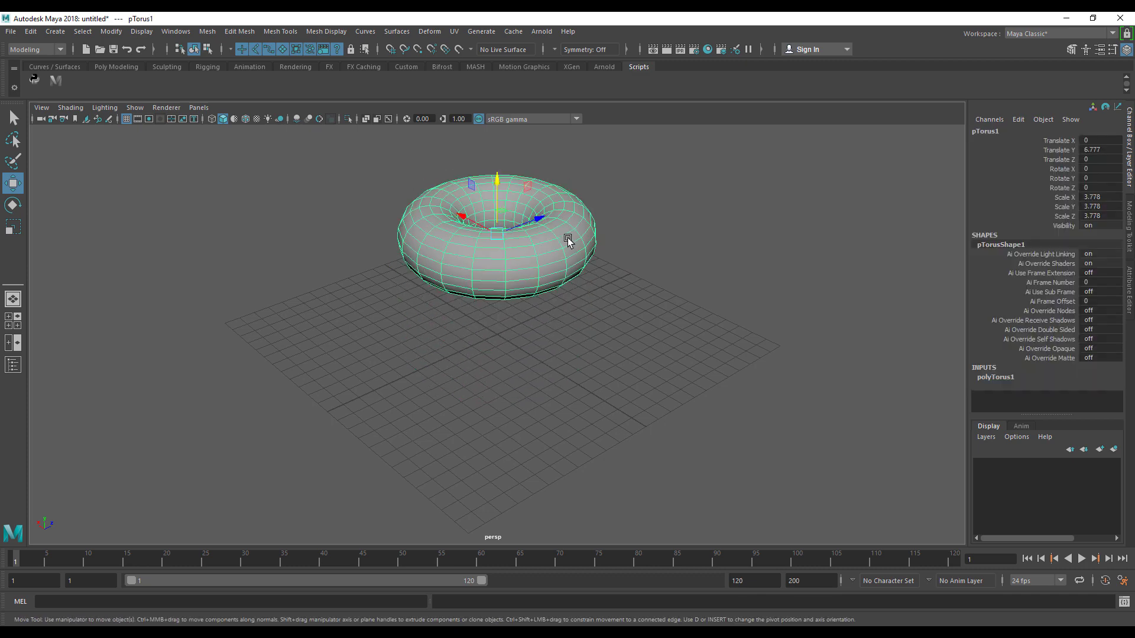
Rotate the torus 90 degrees about the Z axis so it stands upright, and deselect it.
{"action": "key", "text": "e"}
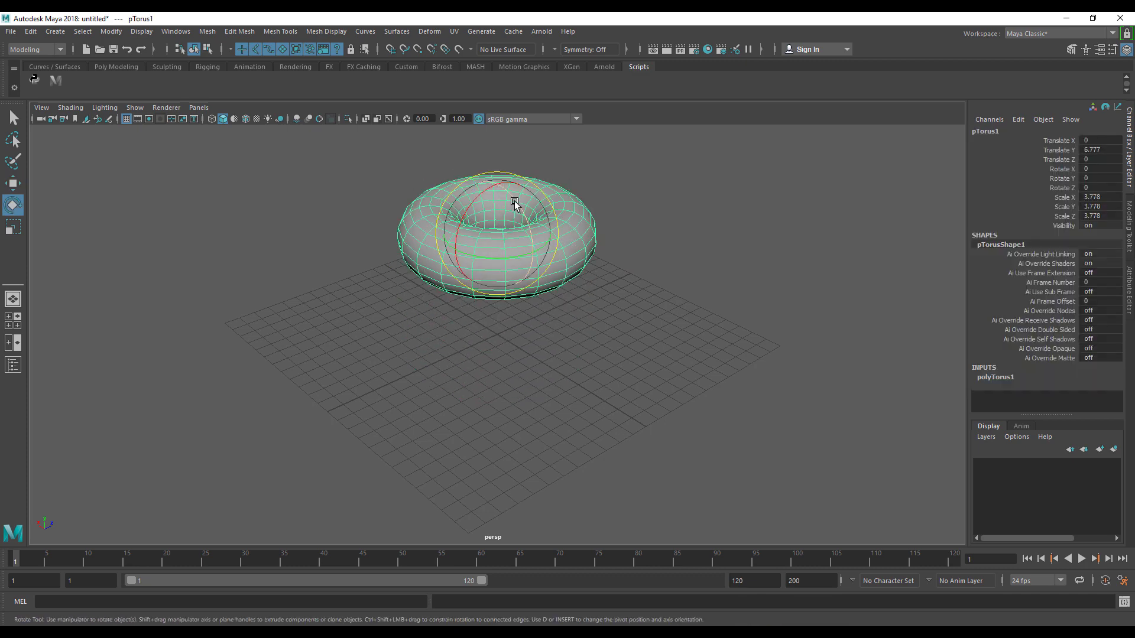
{"action": "left_click_drag", "start_coordinate": [514, 203], "coordinate": [553, 300]}
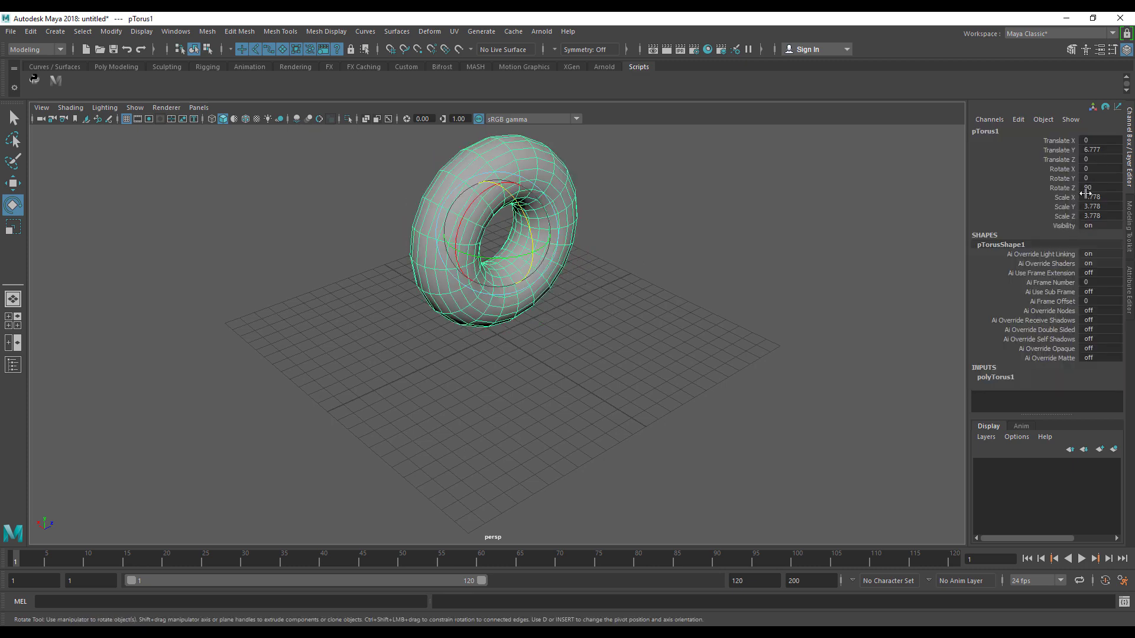
{"action": "left_click", "coordinate": [765, 383]}
{"action": "left_click", "coordinate": [473, 306]}
{"action": "left_click_drag", "start_coordinate": [473, 306], "coordinate": [604, 400], "text": "alt"}
{"action": "left_click", "coordinate": [501, 380]}
{"action": "left_click", "coordinate": [532, 329]}
{"action": "left_click", "coordinate": [696, 398]}
{"action": "left_click", "coordinate": [604, 399]}
{"action": "left_click", "coordinate": [651, 419]}
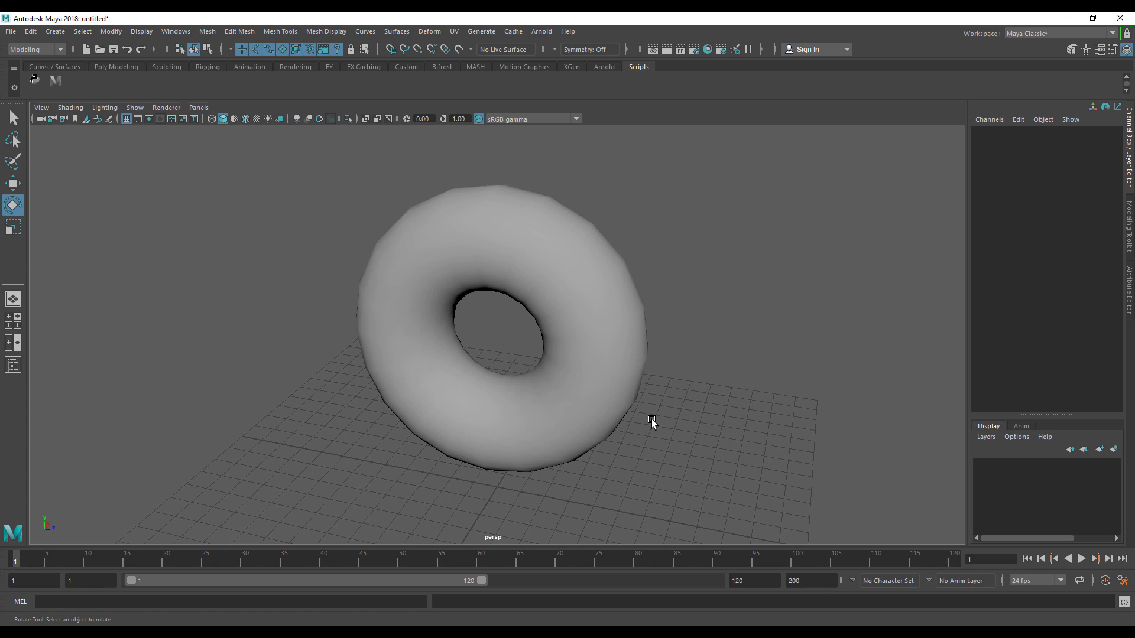
Select the torus and set both its Subdivisions Axis and Subdivisions Height to 25.
{"action": "left_click_drag", "start_coordinate": [587, 474], "coordinate": [489, 426], "text": "alt"}
{"action": "left_click", "coordinate": [524, 417]}
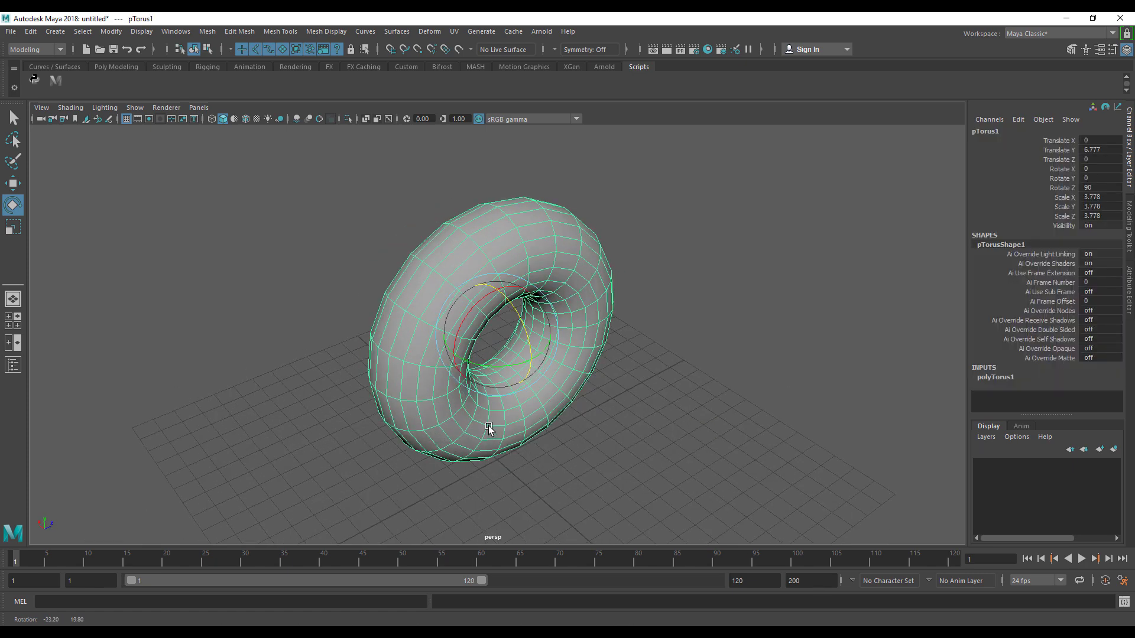
{"action": "key", "text": "w"}
{"action": "left_click", "coordinate": [666, 435]}
{"action": "left_click", "coordinate": [572, 400]}
{"action": "left_click_drag", "start_coordinate": [572, 400], "coordinate": [514, 446], "text": "alt"}
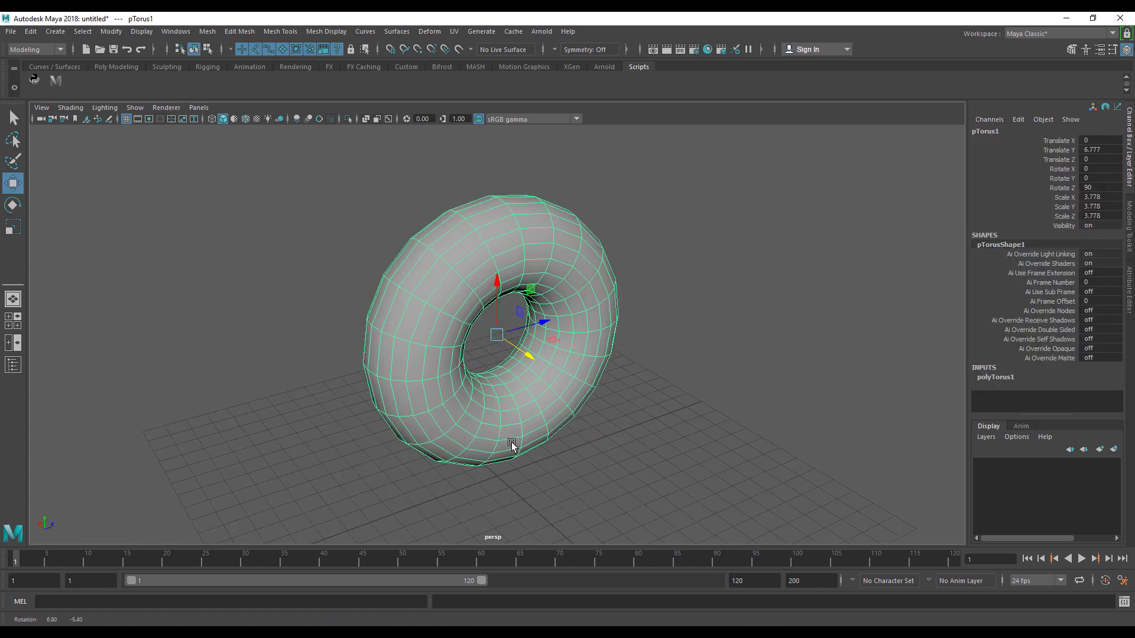
{"action": "scroll", "coordinate": [536, 386], "scroll_direction": "up", "scroll_amount": 2}
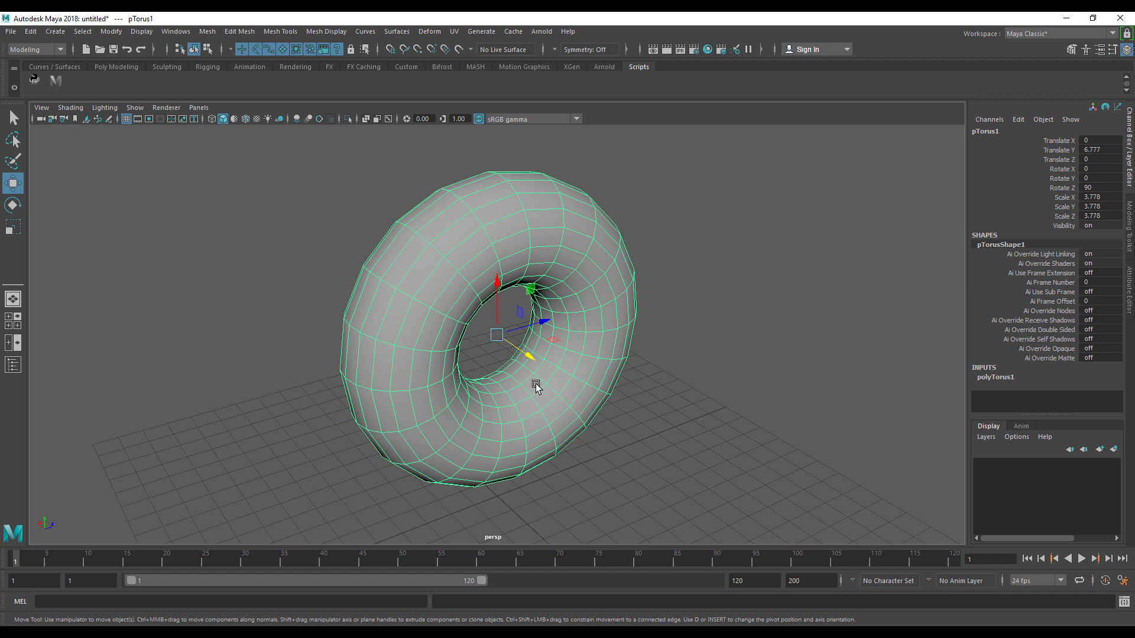
{"action": "left_click", "coordinate": [1004, 378]}
{"action": "left_click", "coordinate": [1058, 384]}
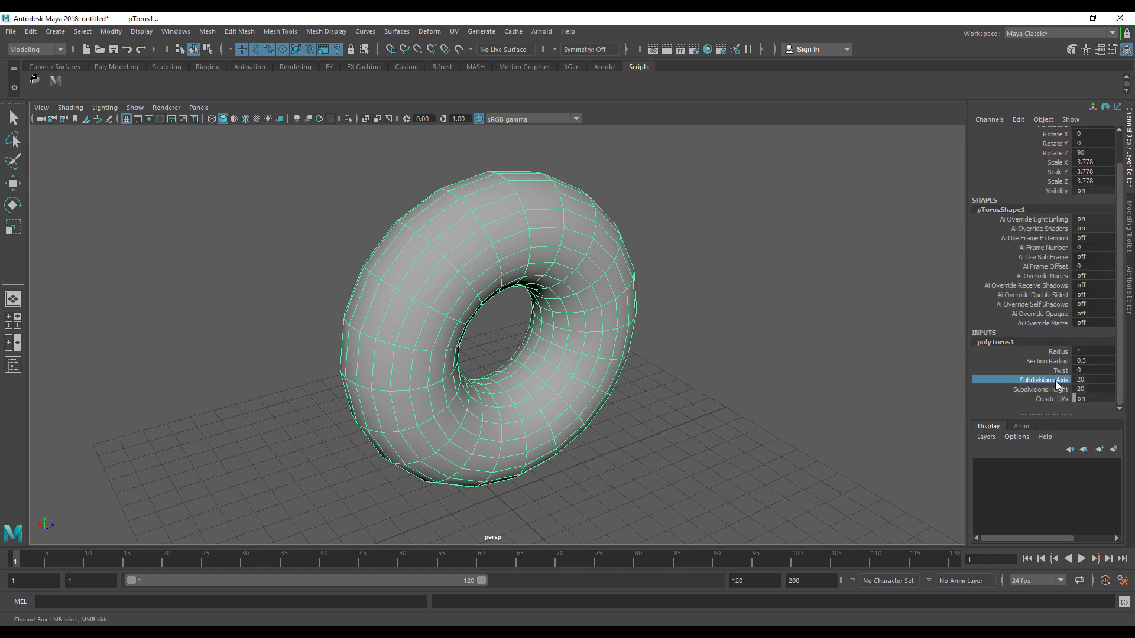
{"action": "left_click", "coordinate": [1052, 390], "text": "shift"}
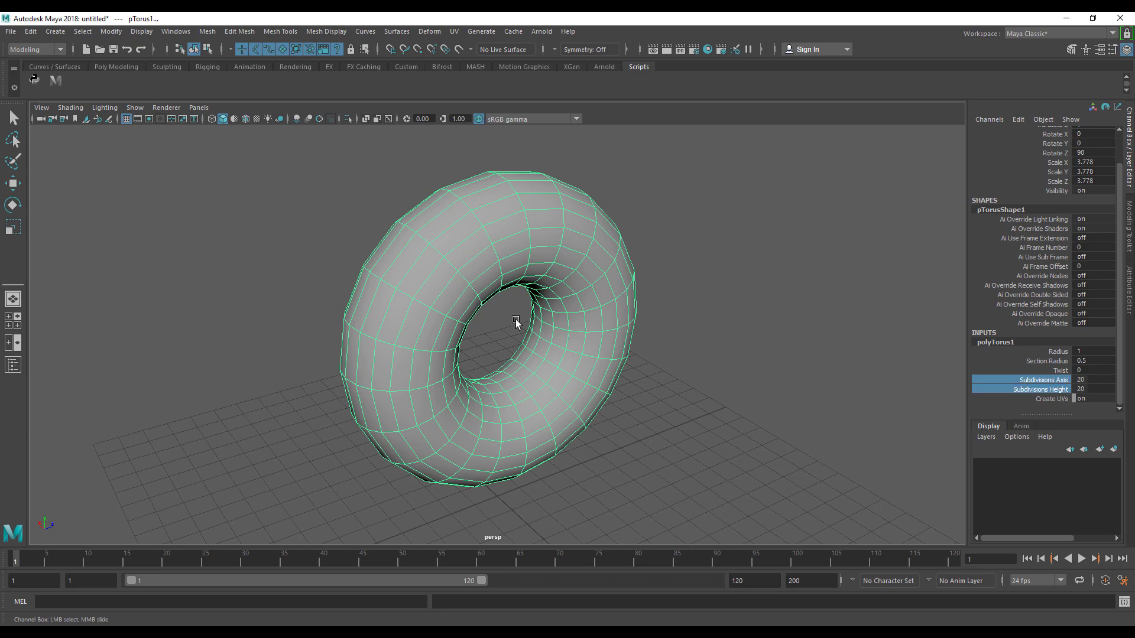
{"action": "middle_click_drag", "start_coordinate": [520, 342], "coordinate": [549, 318]}
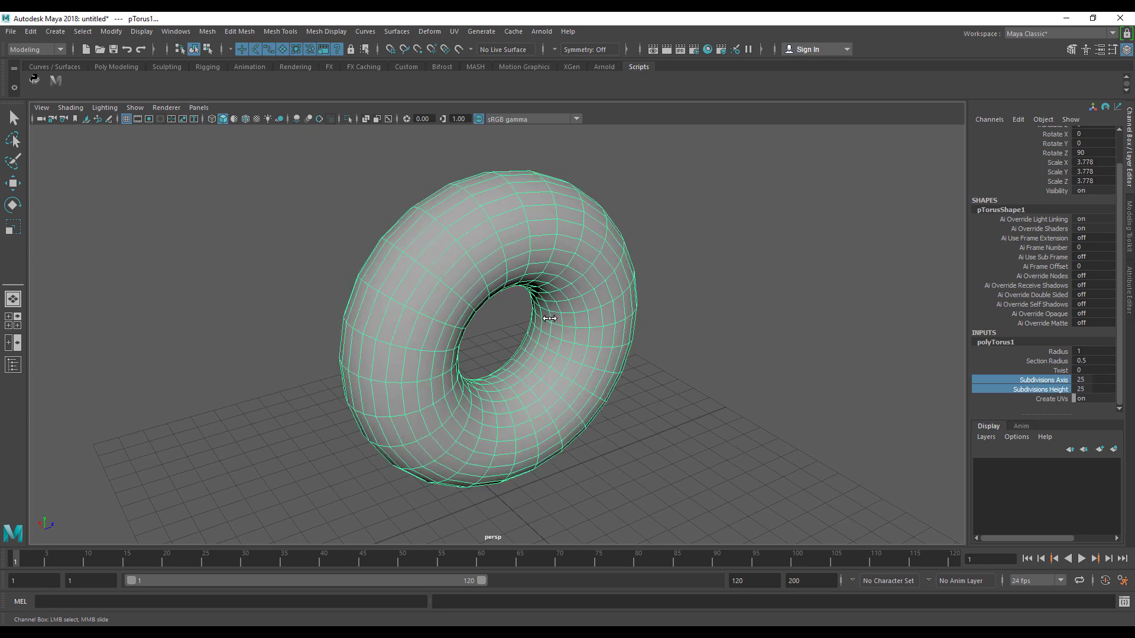
Switch the torus to face selection and pick a single face beside the hole to examine its four-sided shape.
{"action": "key", "text": "w"}
{"action": "left_click", "coordinate": [663, 362]}
{"action": "left_click", "coordinate": [552, 398]}
{"action": "left_click_drag", "start_coordinate": [552, 398], "coordinate": [447, 349], "text": "alt"}
{"action": "right_click_drag", "start_coordinate": [447, 349], "coordinate": [434, 452], "text": "alt"}
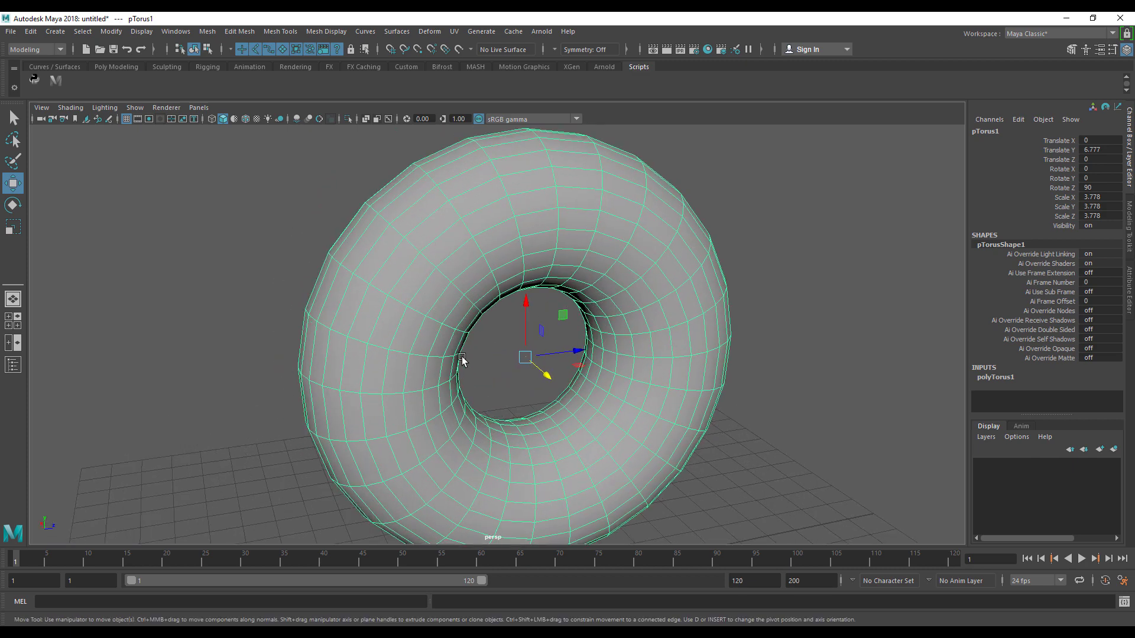
{"action": "left_click_drag", "start_coordinate": [499, 418], "coordinate": [496, 359], "text": "alt"}
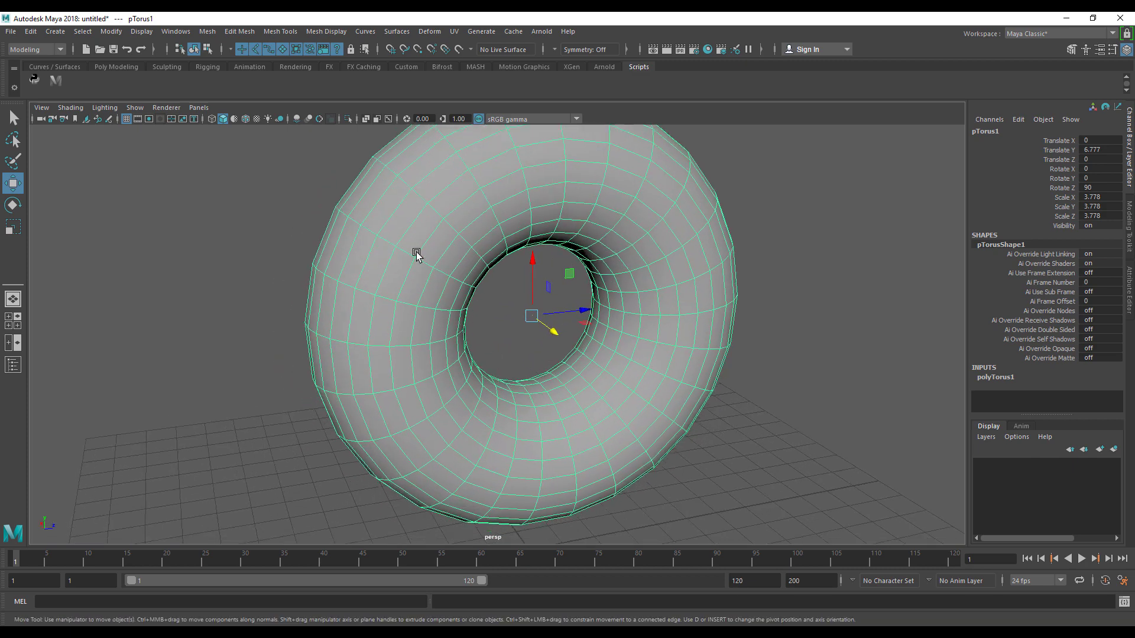
{"action": "right_click_drag", "start_coordinate": [433, 257], "coordinate": [436, 286]}
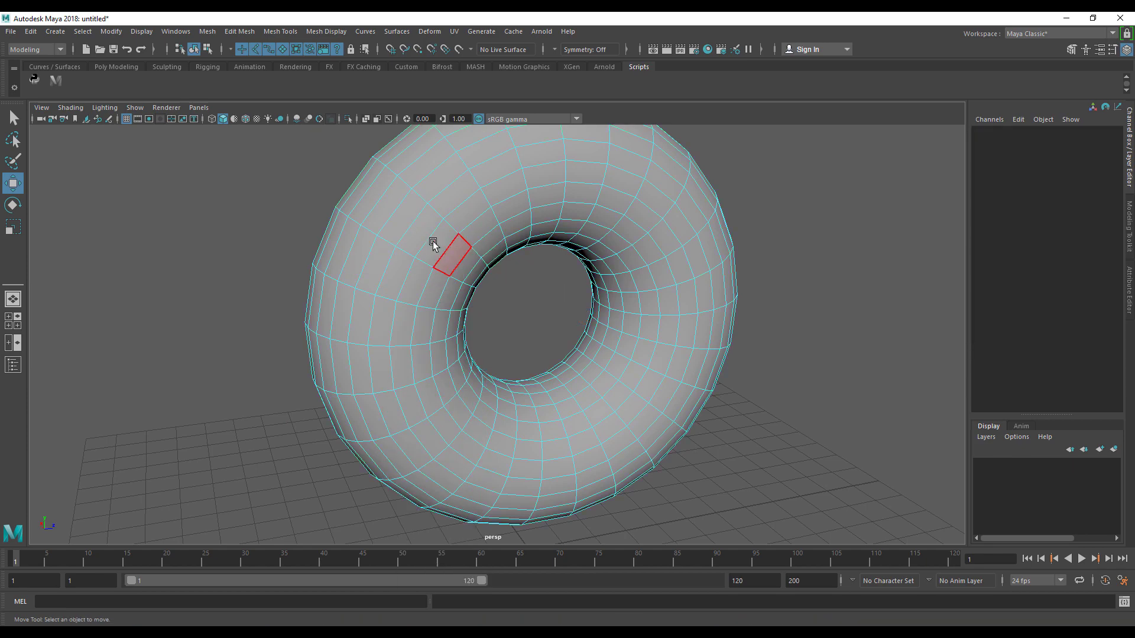
{"action": "left_click", "coordinate": [439, 249]}
{"action": "left_click_drag", "start_coordinate": [417, 309], "coordinate": [370, 317], "text": "alt"}
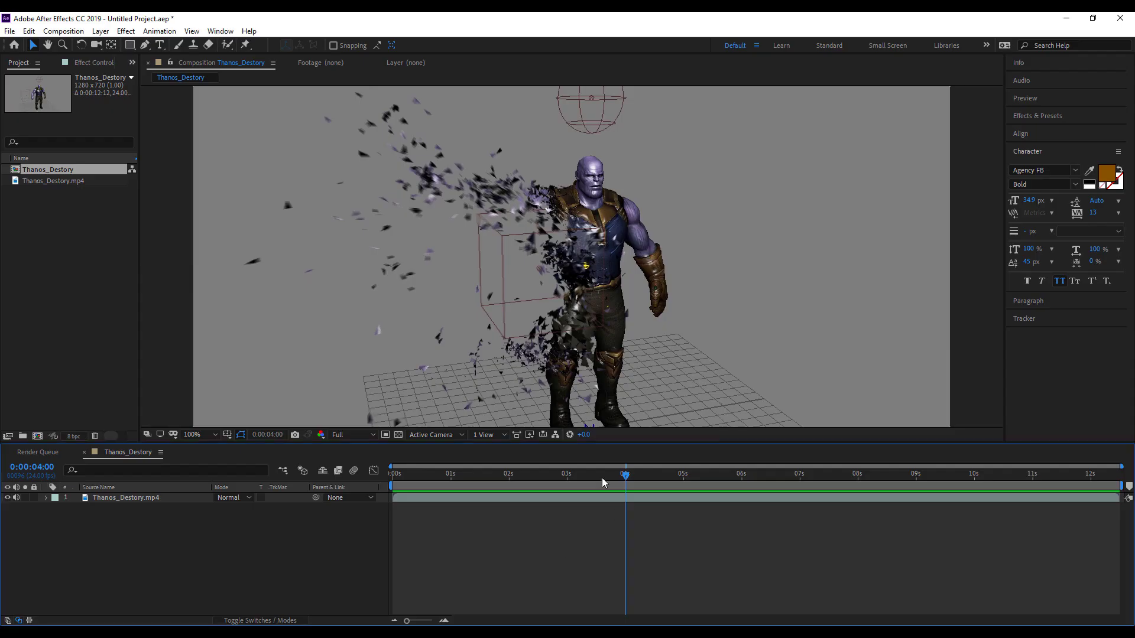
Scrub the Thanos_Destory composition in After Effects to examine the fragment shapes, and switch back to Maya.
{"action": "left_click_drag", "start_coordinate": [602, 482], "coordinate": [753, 482]}
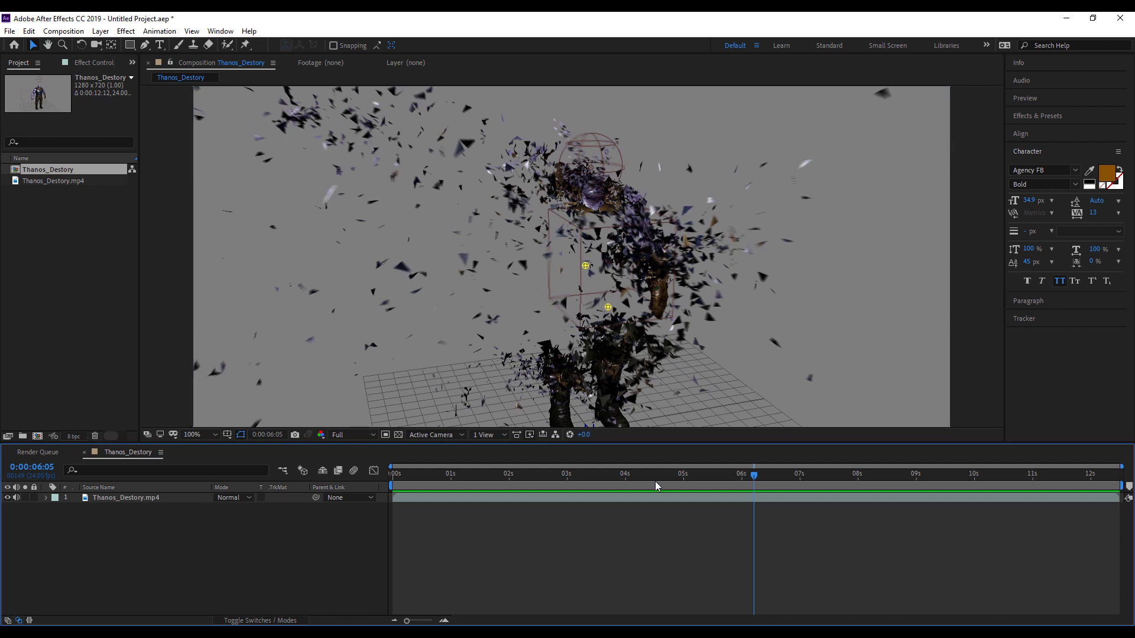
{"action": "left_click_drag", "start_coordinate": [656, 483], "coordinate": [540, 491]}
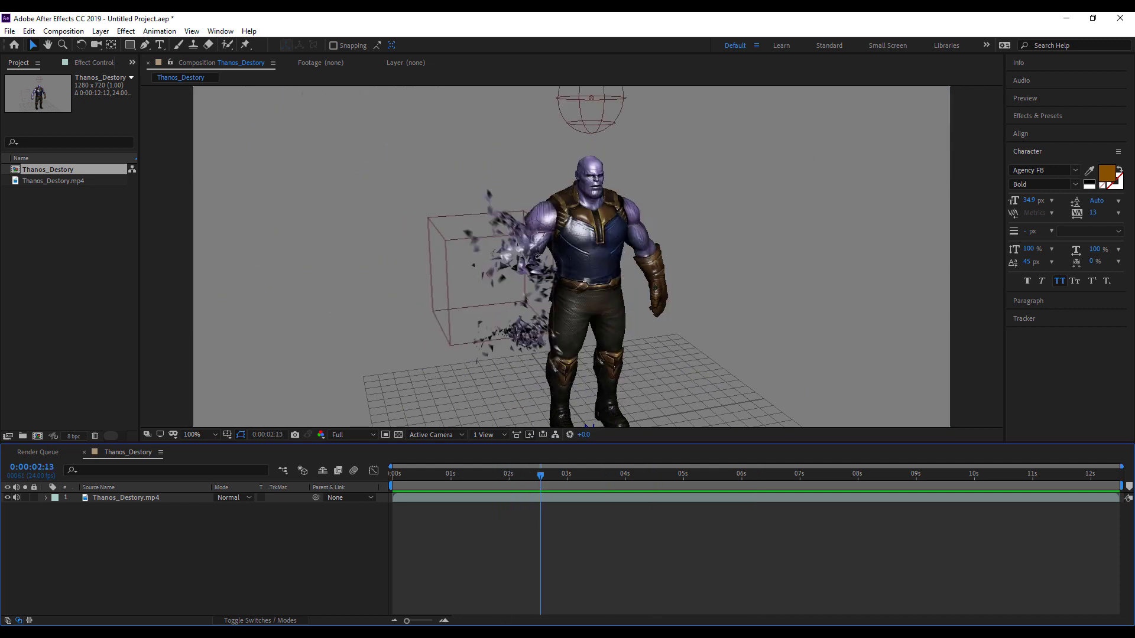
{"action": "mouse_move", "coordinate": [622, 600]}
{"action": "left_click", "coordinate": [775, 584]}
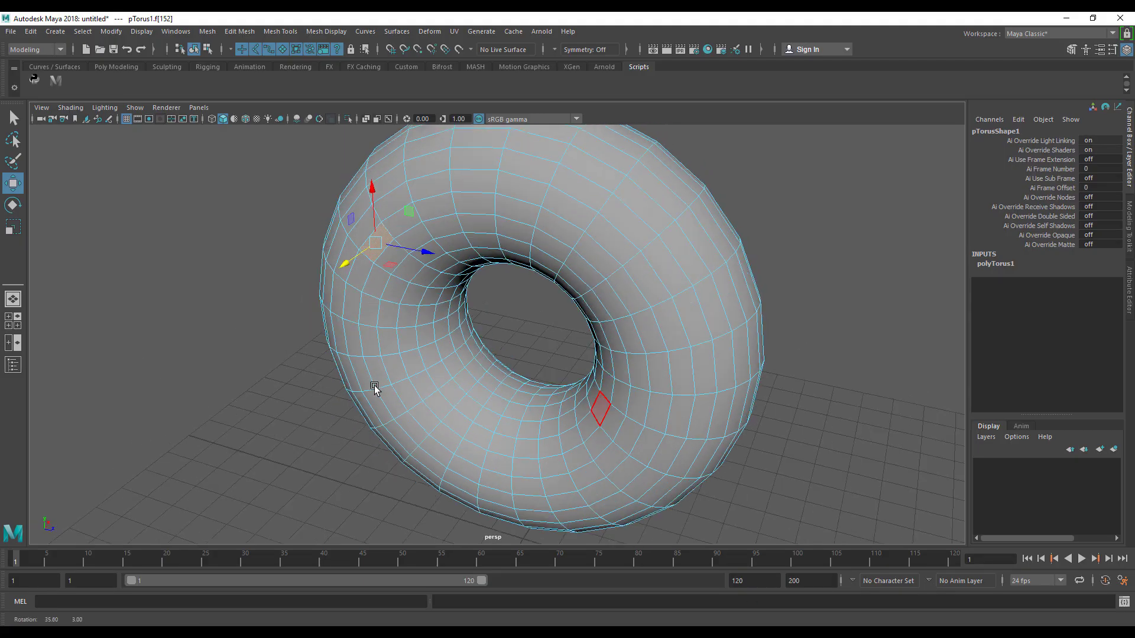
Return the torus to object selection and triangulate its mesh.
{"action": "left_click_drag", "start_coordinate": [374, 388], "coordinate": [534, 355], "text": "alt"}
{"action": "right_click_drag", "start_coordinate": [591, 218], "coordinate": [653, 200]}
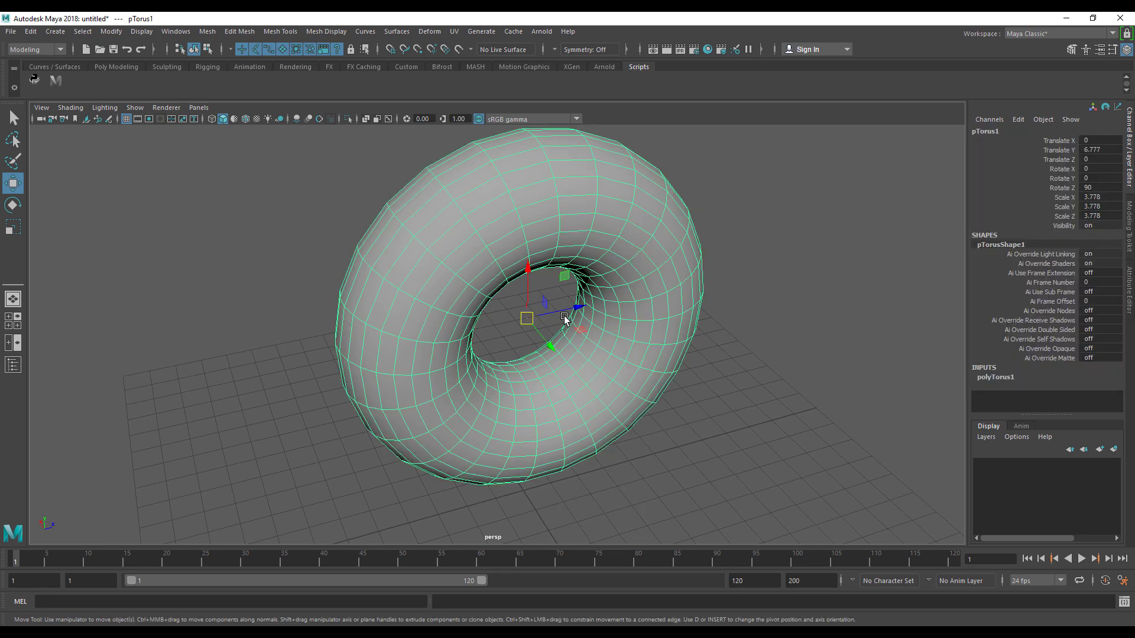
{"action": "left_click_drag", "start_coordinate": [735, 197], "coordinate": [764, 277], "text": "alt"}
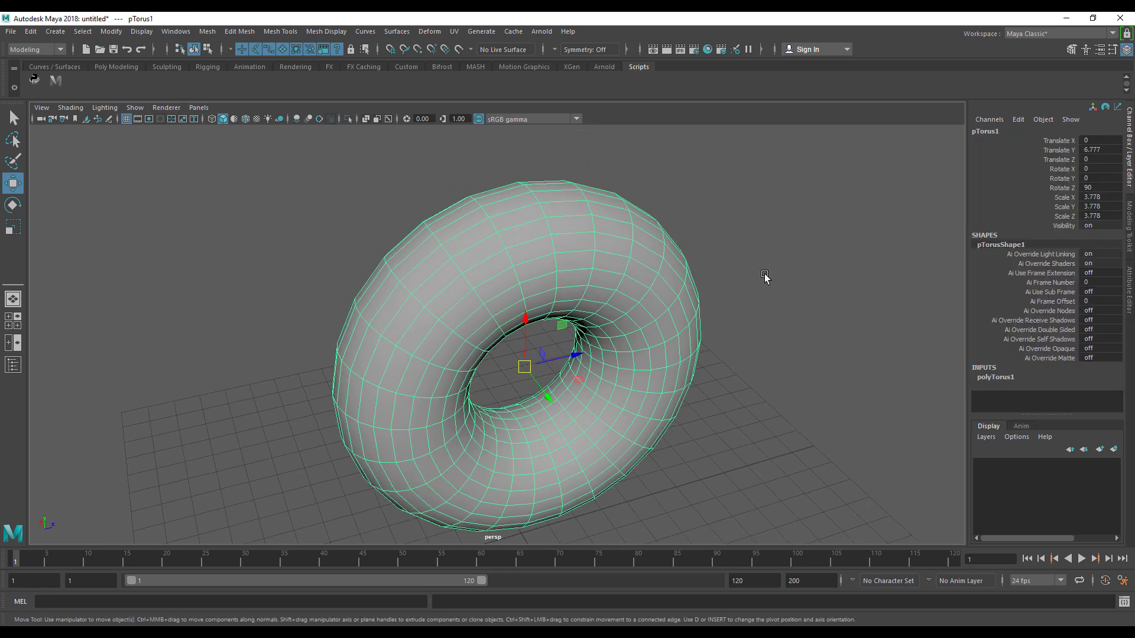
{"action": "left_click", "coordinate": [764, 277]}
{"action": "left_click", "coordinate": [478, 380]}
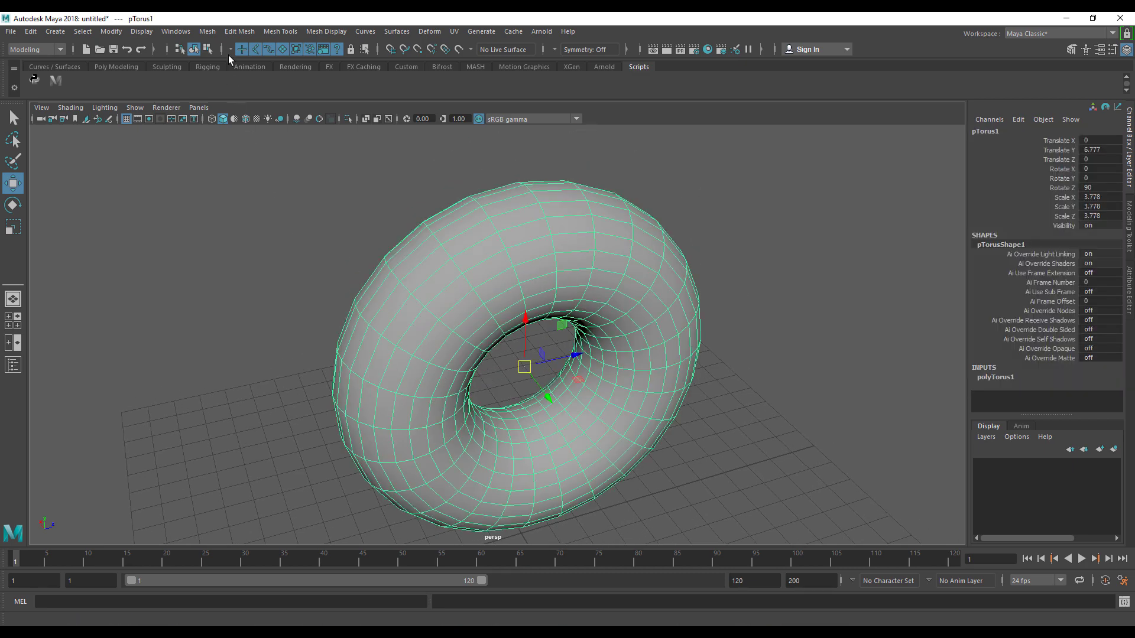
{"action": "left_click", "coordinate": [215, 37]}
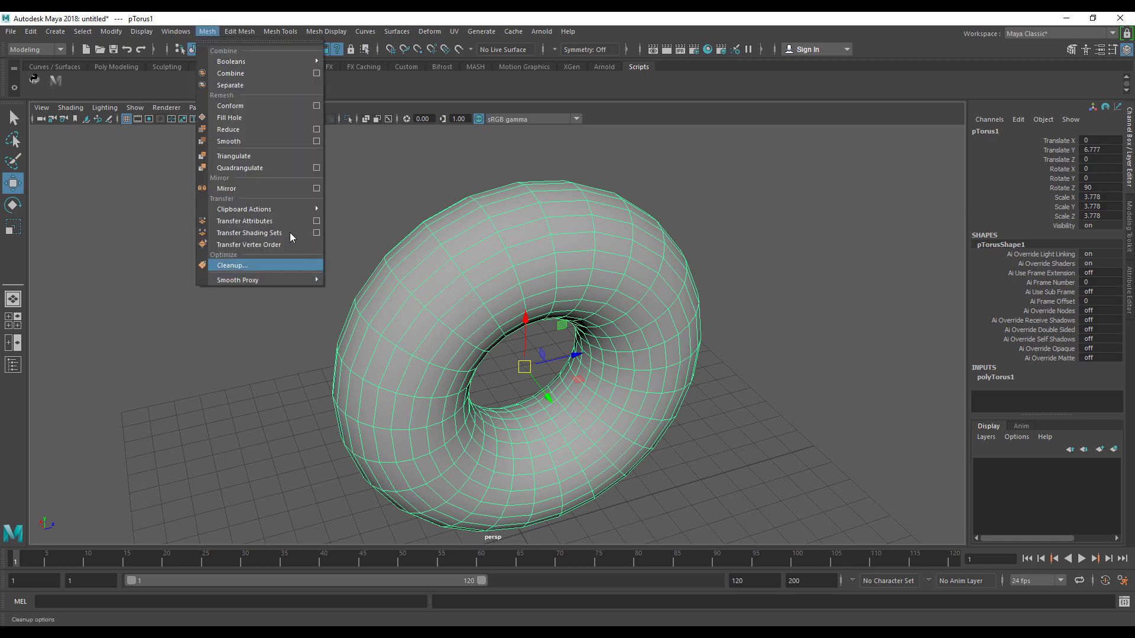
{"action": "left_click", "coordinate": [239, 157]}
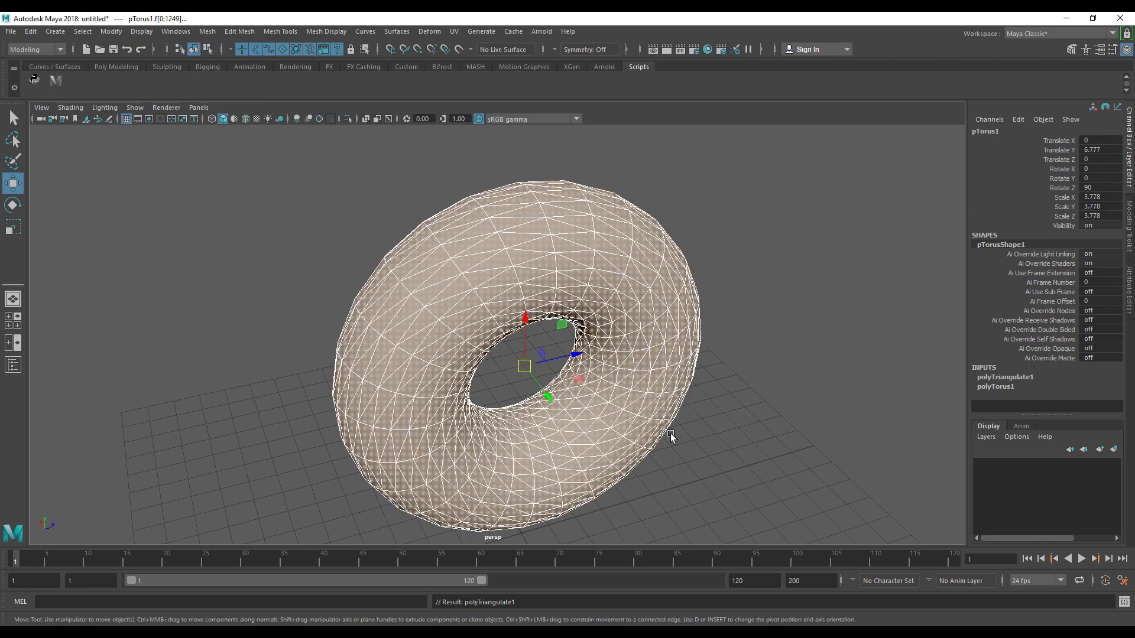
Reselect the whole torus and examine its triangular faces from several angles.
{"action": "left_click_drag", "start_coordinate": [670, 437], "coordinate": [502, 411], "text": "alt"}
{"action": "left_click", "coordinate": [782, 385]}
{"action": "left_click", "coordinate": [479, 276]}
{"action": "left_click", "coordinate": [742, 426]}
{"action": "left_click", "coordinate": [575, 385]}
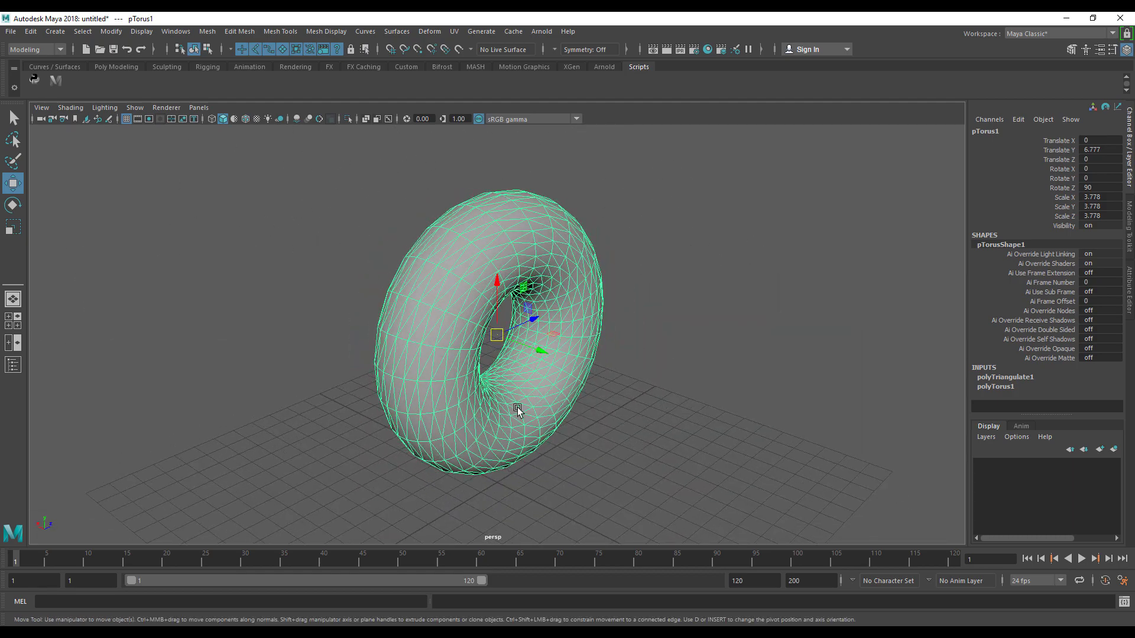
{"action": "left_click_drag", "start_coordinate": [518, 410], "coordinate": [514, 438], "text": "alt"}
{"action": "scroll", "coordinate": [468, 392], "scroll_direction": "up", "scroll_amount": 3}
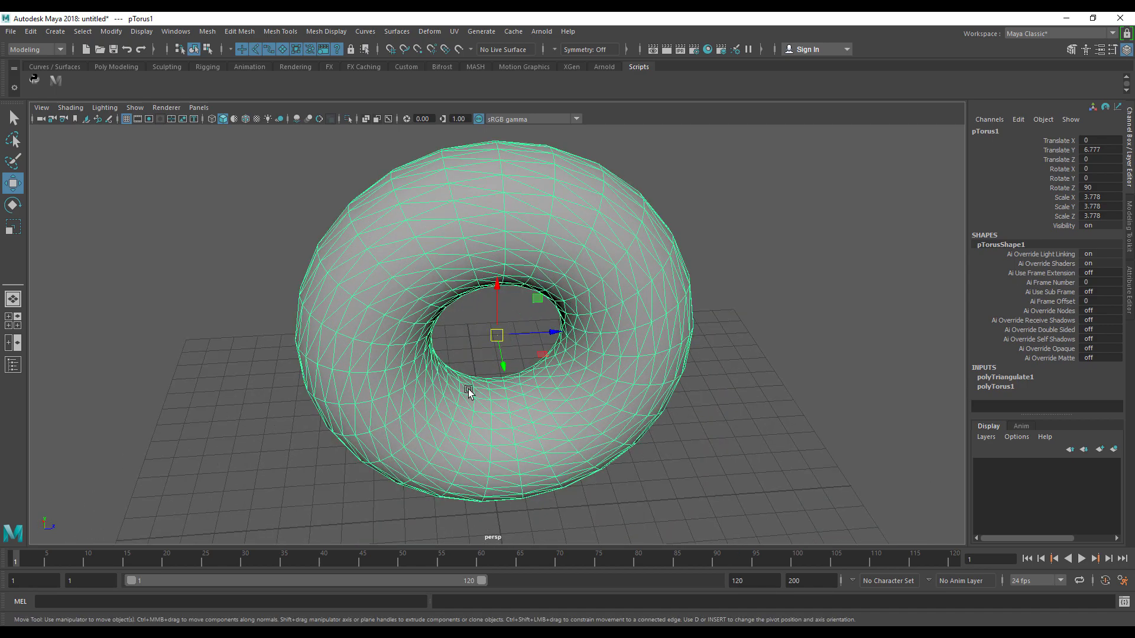
{"action": "left_click_drag", "start_coordinate": [469, 391], "coordinate": [494, 395], "text": "alt"}
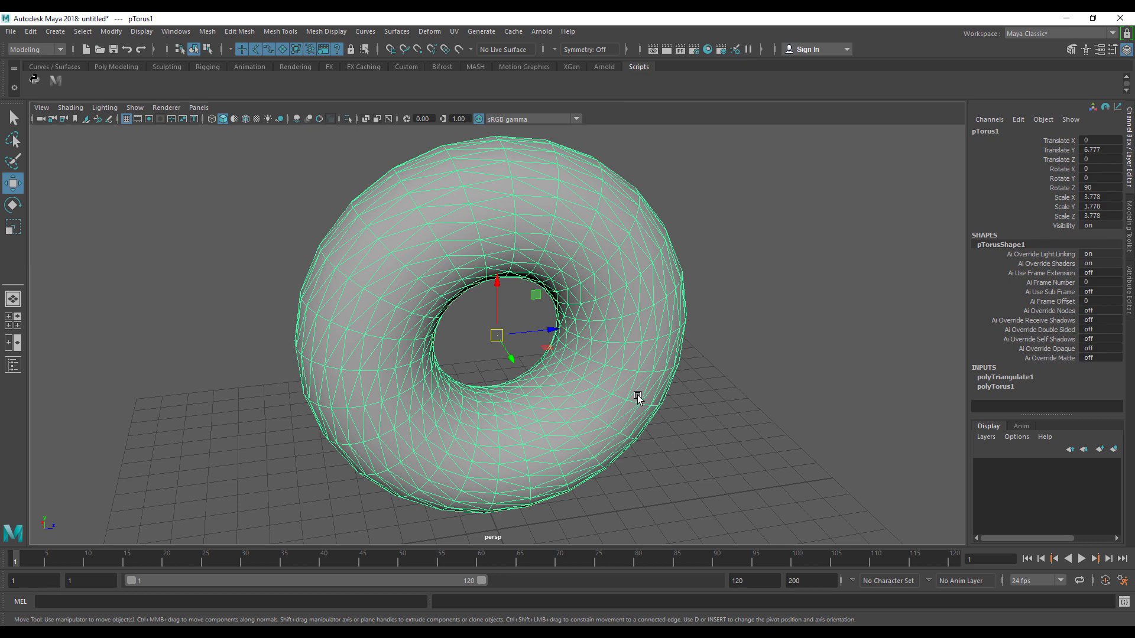
Reselect the torus and nudge it along its X axis to a Translate X of 0.095.
{"action": "left_click", "coordinate": [748, 362]}
{"action": "left_click", "coordinate": [589, 383]}
{"action": "left_click_drag", "start_coordinate": [589, 383], "coordinate": [484, 386], "text": "alt"}
{"action": "left_click_drag", "start_coordinate": [509, 338], "coordinate": [512, 339]}
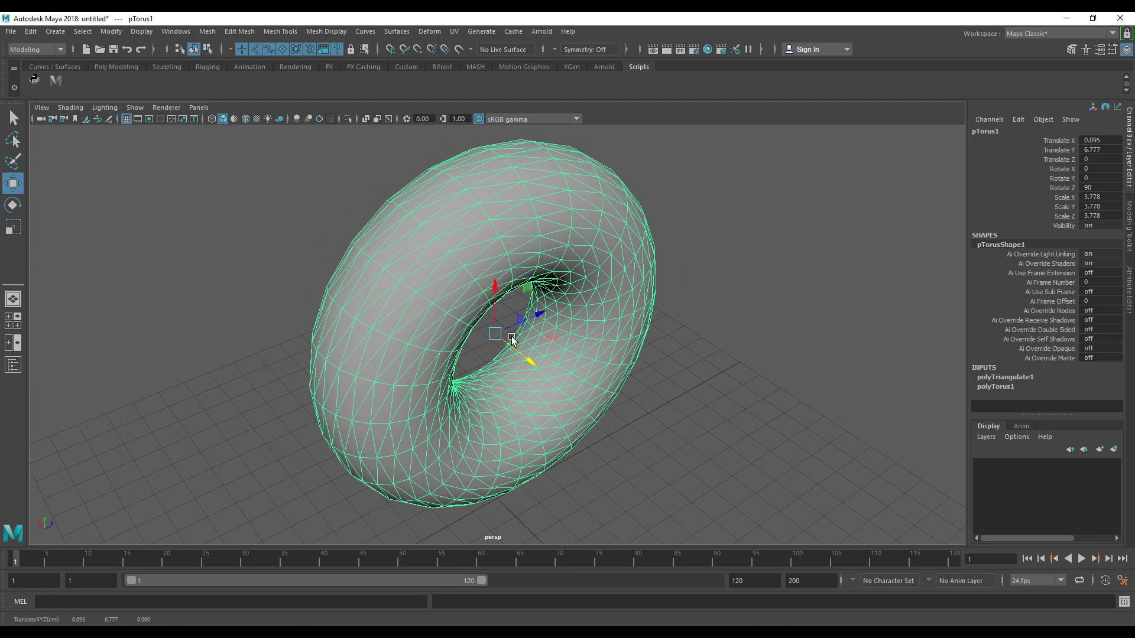
Switch the torus to edge selection, select all of its edges and detach them.
{"action": "right_click_drag", "start_coordinate": [492, 223], "coordinate": [486, 206]}
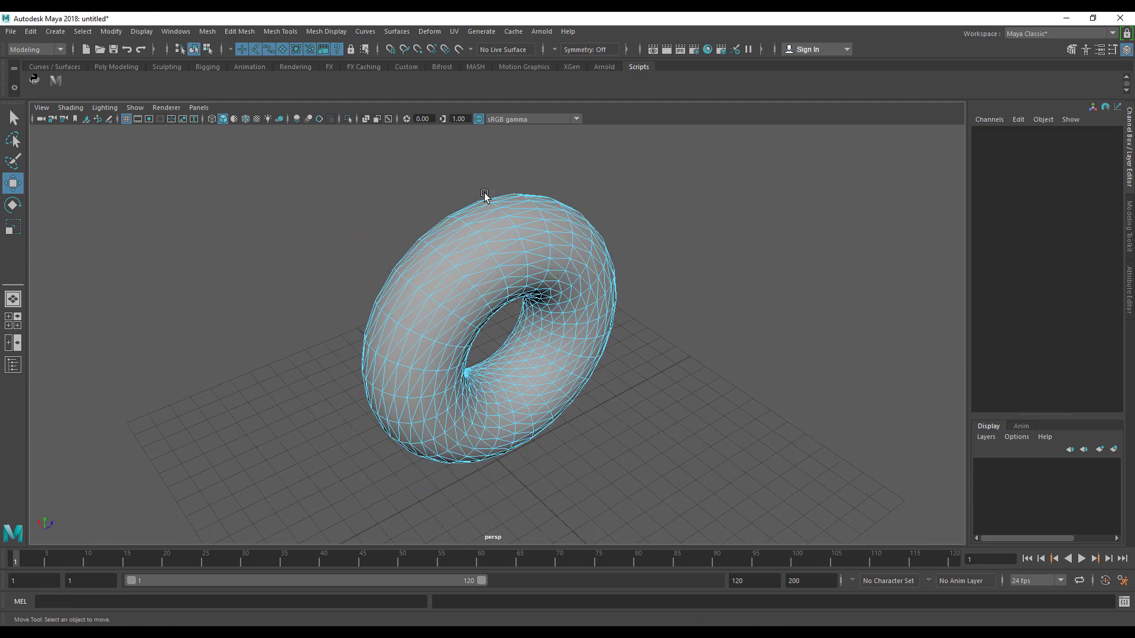
{"action": "right_click_drag", "start_coordinate": [503, 262], "coordinate": [503, 237]}
{"action": "left_click_drag", "start_coordinate": [295, 144], "coordinate": [778, 539]}
{"action": "left_click_drag", "start_coordinate": [693, 448], "coordinate": [519, 405], "text": "alt"}
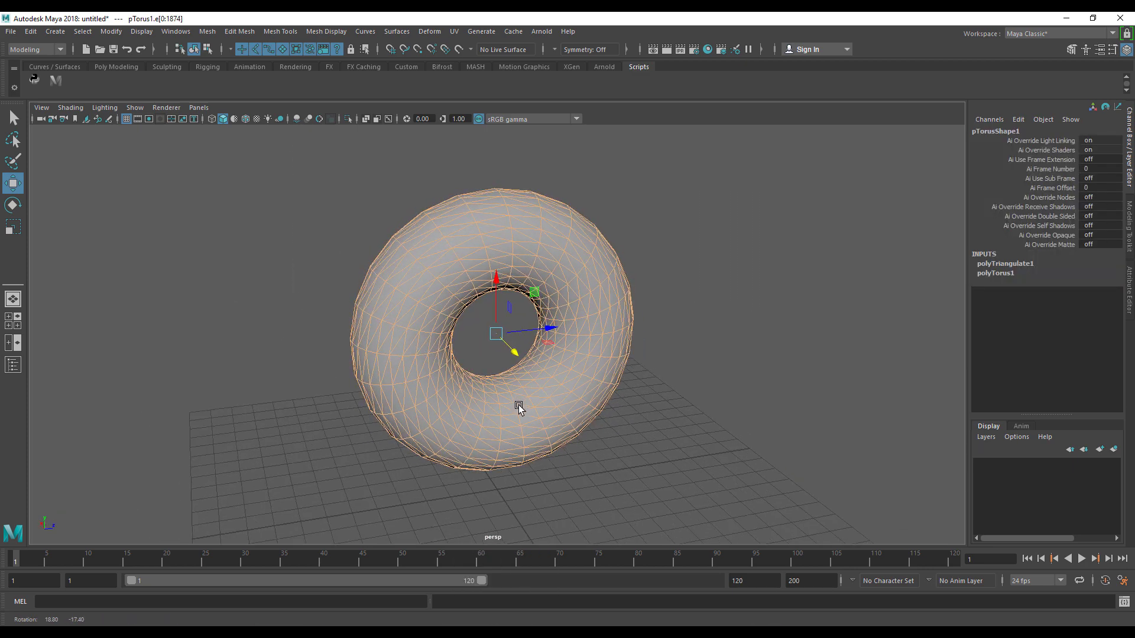
{"action": "left_click_drag", "start_coordinate": [444, 357], "coordinate": [468, 363], "text": "alt"}
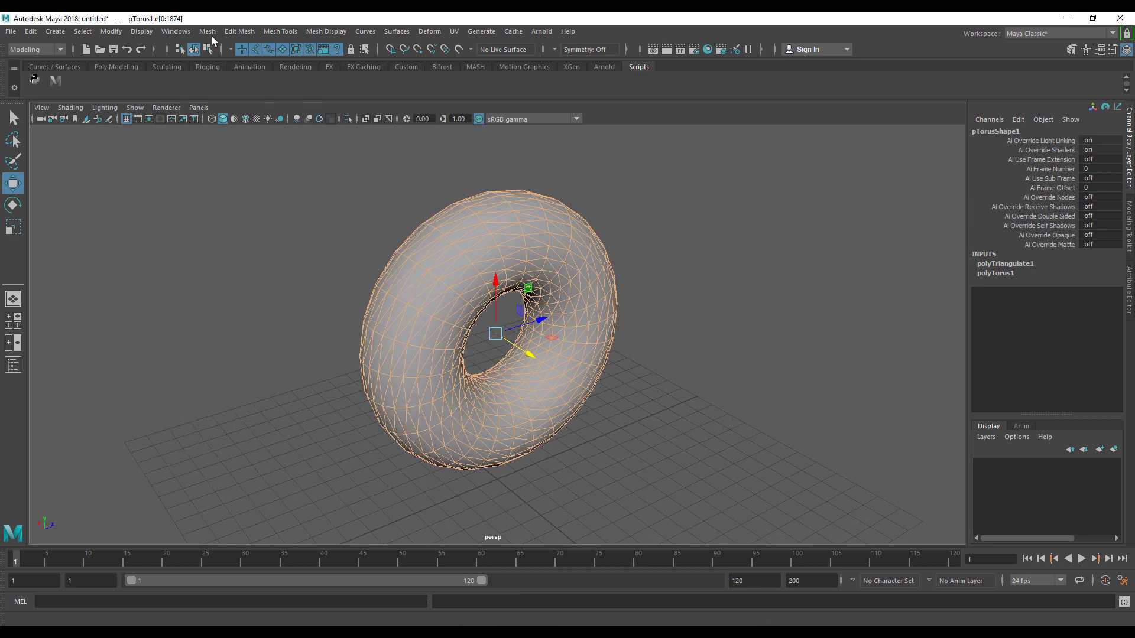
{"action": "left_click", "coordinate": [208, 32]}
{"action": "left_click", "coordinate": [245, 33]}
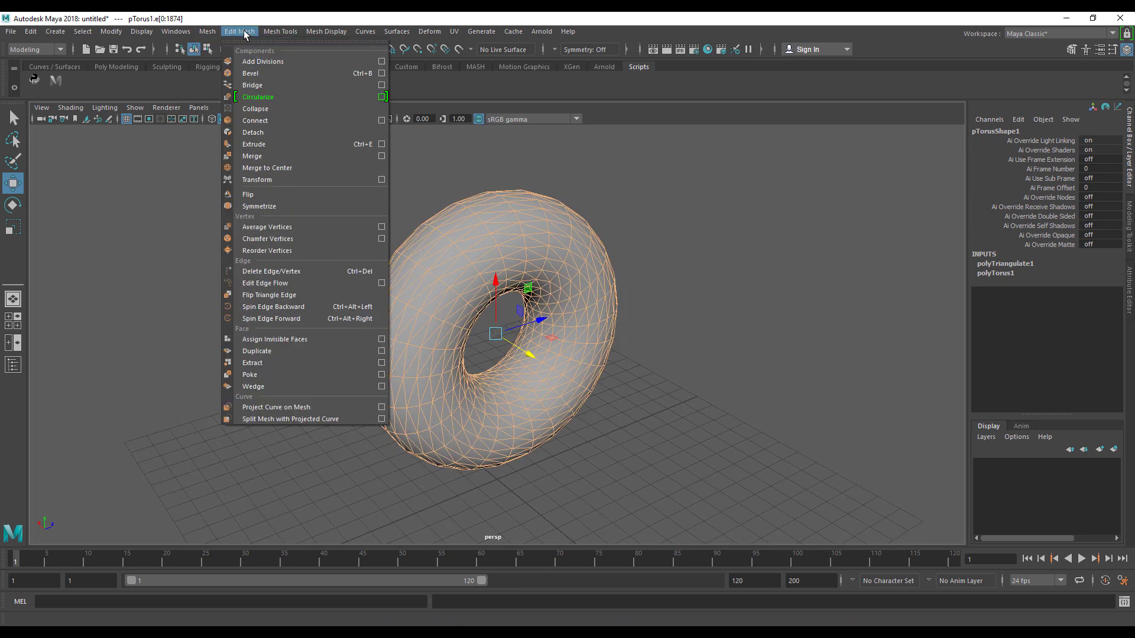
{"action": "left_click", "coordinate": [279, 130]}
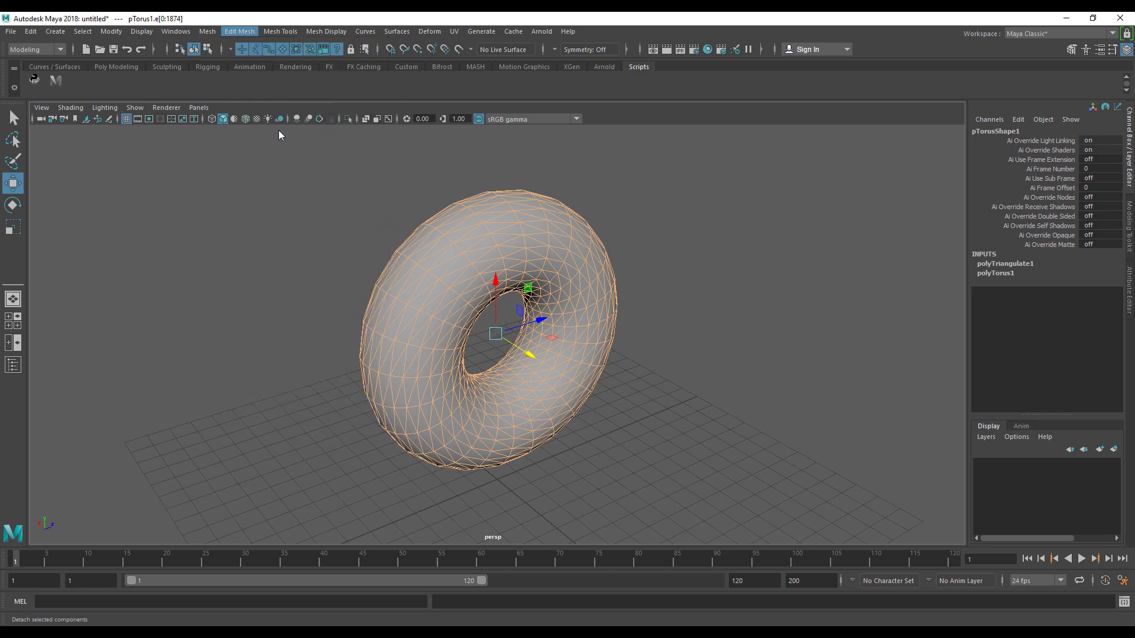
Switch the torus to face selection, select all of its faces and detach them.
{"action": "key", "text": "F8"}
{"action": "left_click_drag", "start_coordinate": [613, 405], "coordinate": [537, 368], "text": "alt"}
{"action": "right_click", "coordinate": [542, 266]}
{"action": "left_click", "coordinate": [545, 300]}
{"action": "left_click_drag", "start_coordinate": [275, 135], "coordinate": [718, 494]}
{"action": "left_click", "coordinate": [239, 33]}
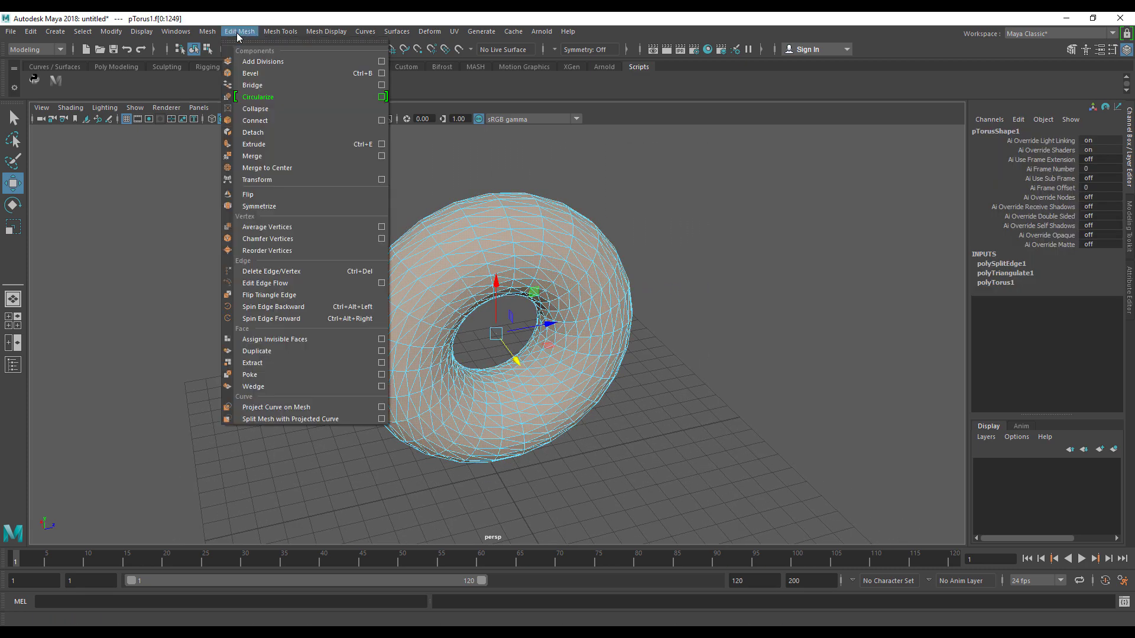
{"action": "left_click", "coordinate": [277, 132]}
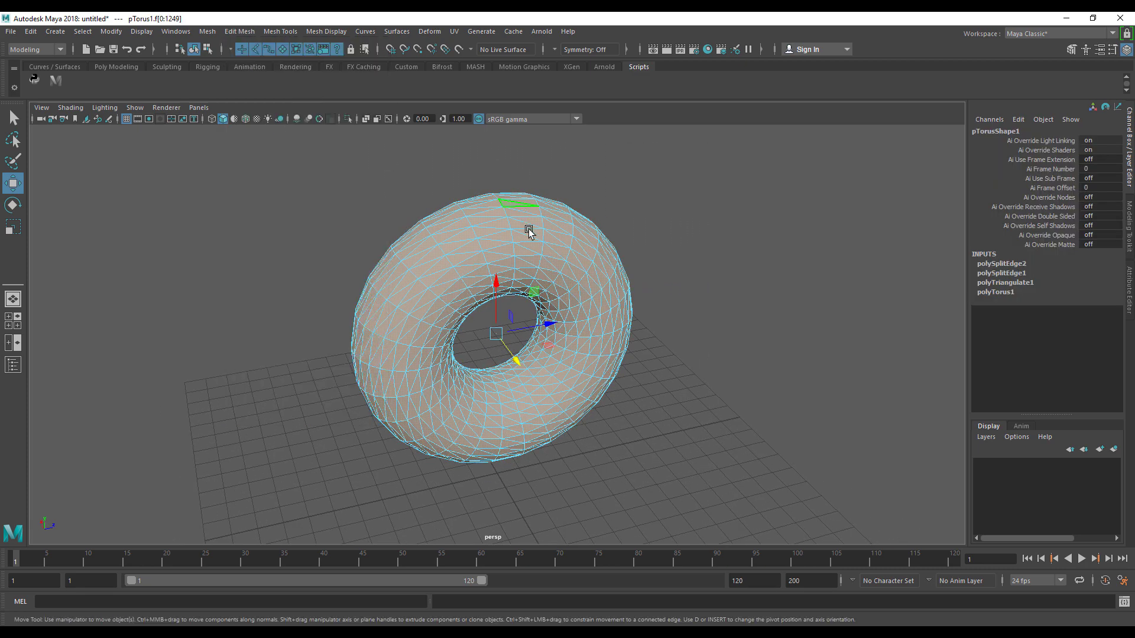
Return to object selection and select the whole detached torus.
{"action": "right_click_drag", "start_coordinate": [529, 232], "coordinate": [588, 220]}
{"action": "left_click", "coordinate": [658, 356]}
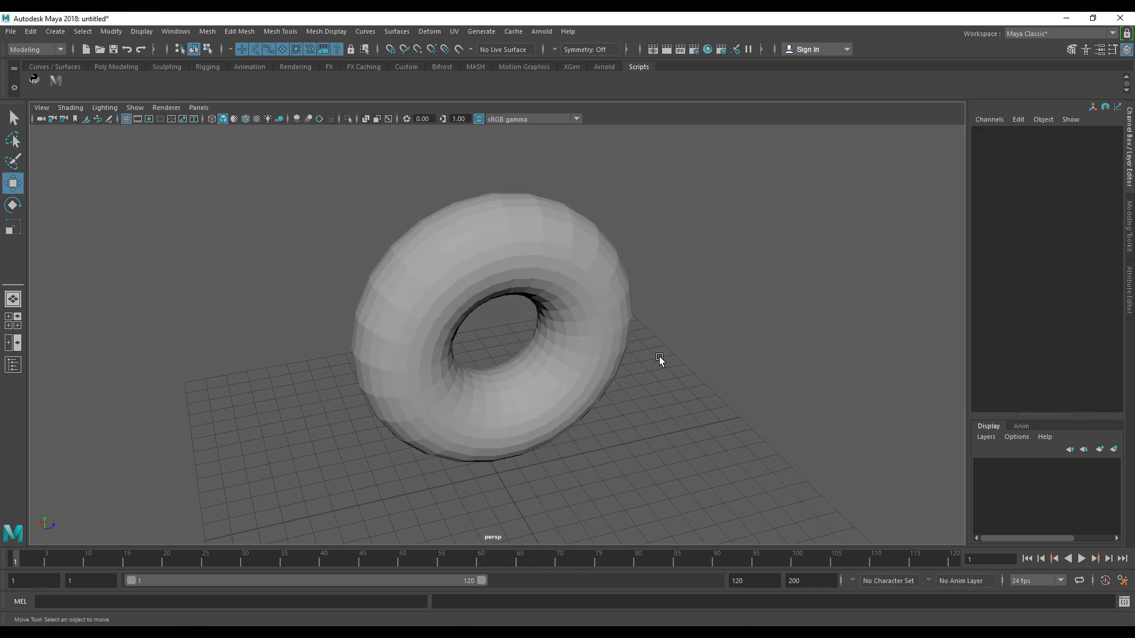
{"action": "left_click", "coordinate": [599, 361]}
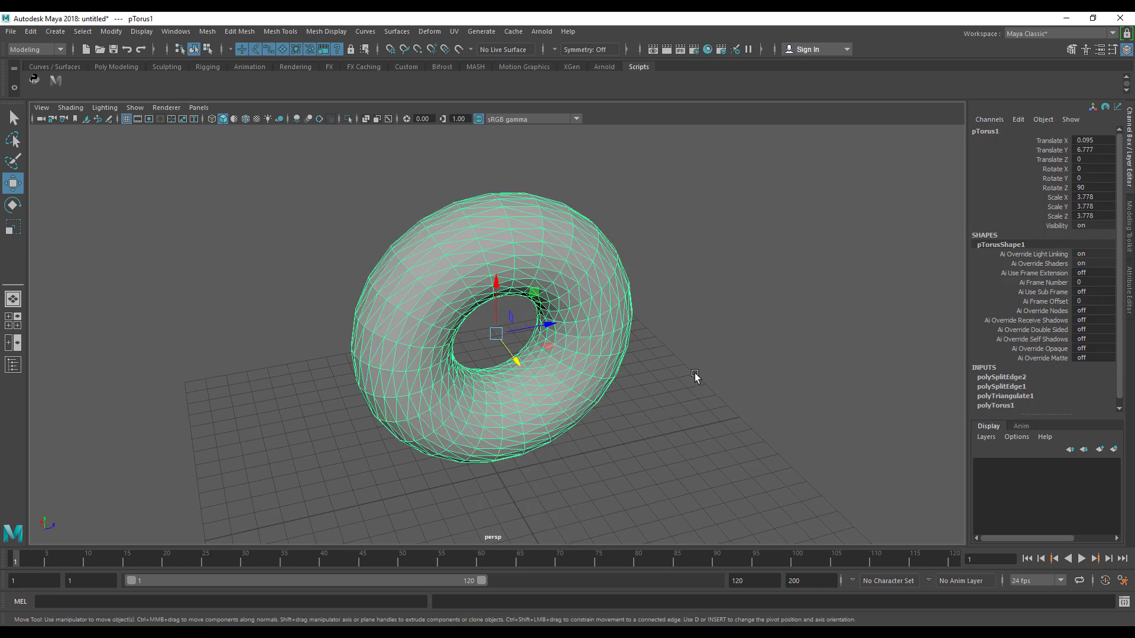
{"action": "left_click", "coordinate": [695, 375]}
{"action": "left_click_drag", "start_coordinate": [695, 375], "coordinate": [591, 353], "text": "alt"}
{"action": "left_click", "coordinate": [587, 351]}
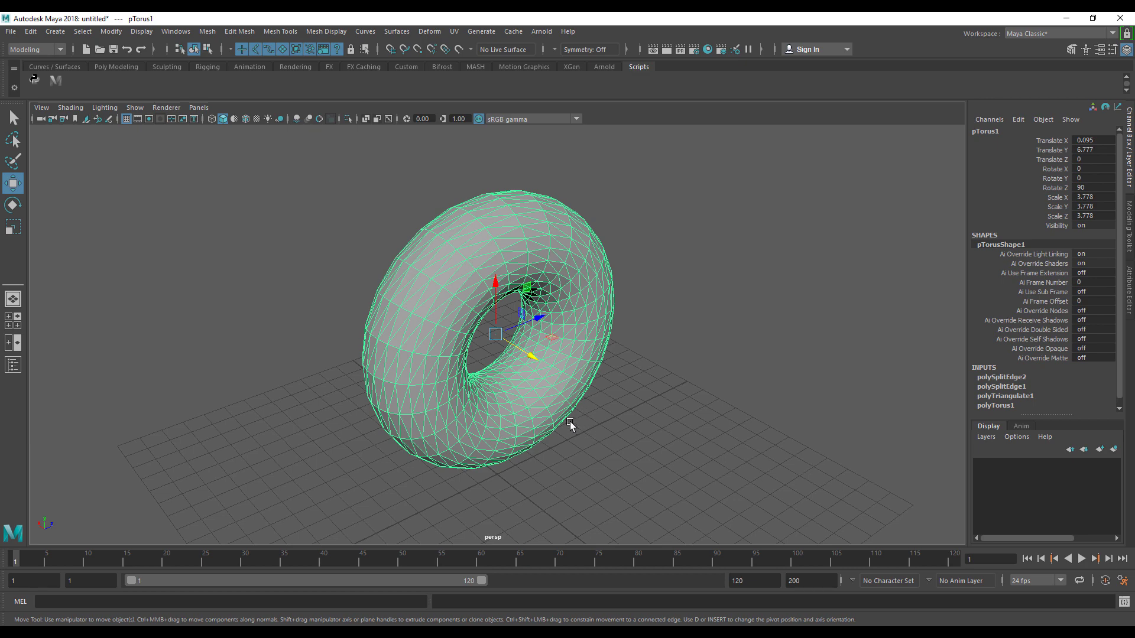
{"action": "middle_click_drag", "start_coordinate": [570, 424], "coordinate": [571, 451], "text": "alt"}
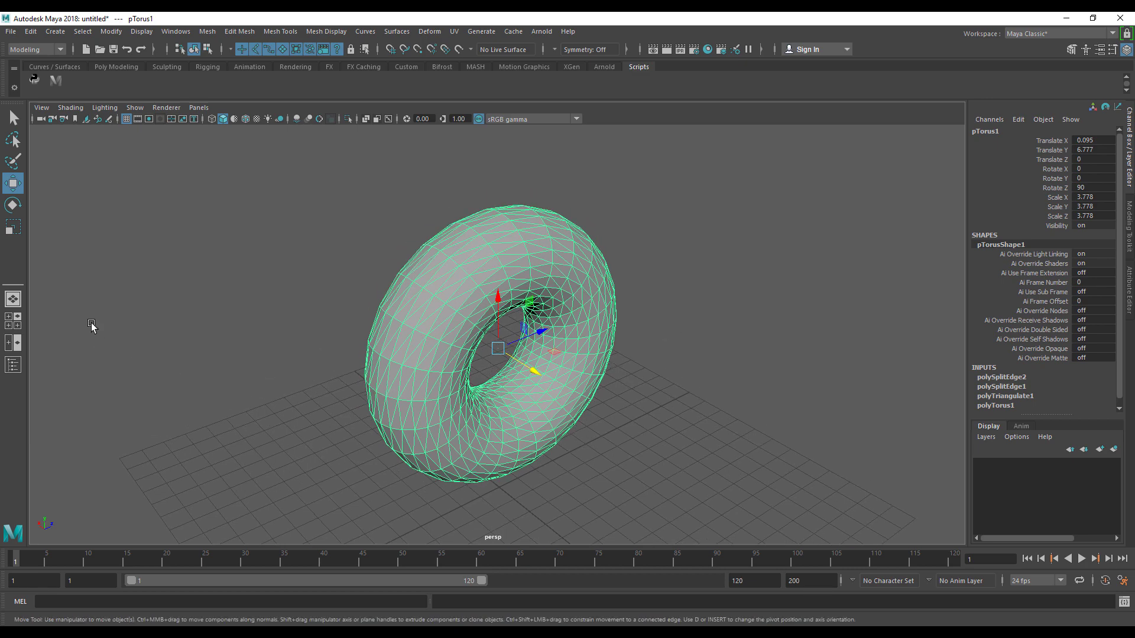
Switch to the FX toolset, create an nCloth from the torus and show the Outliner.
{"action": "left_click", "coordinate": [44, 52]}
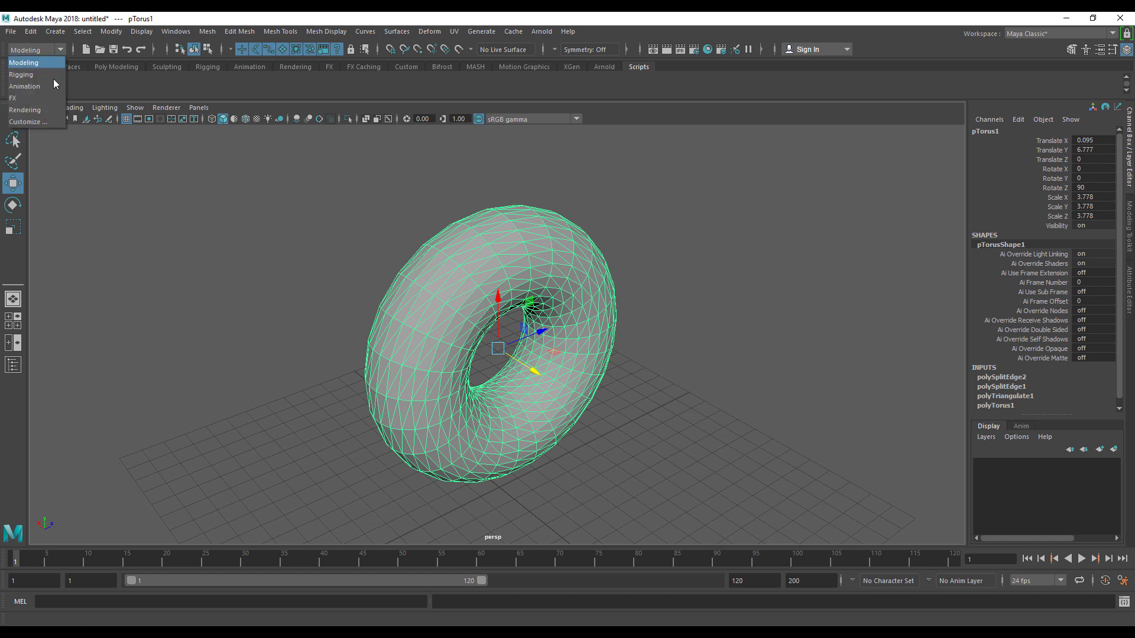
{"action": "left_click", "coordinate": [40, 101]}
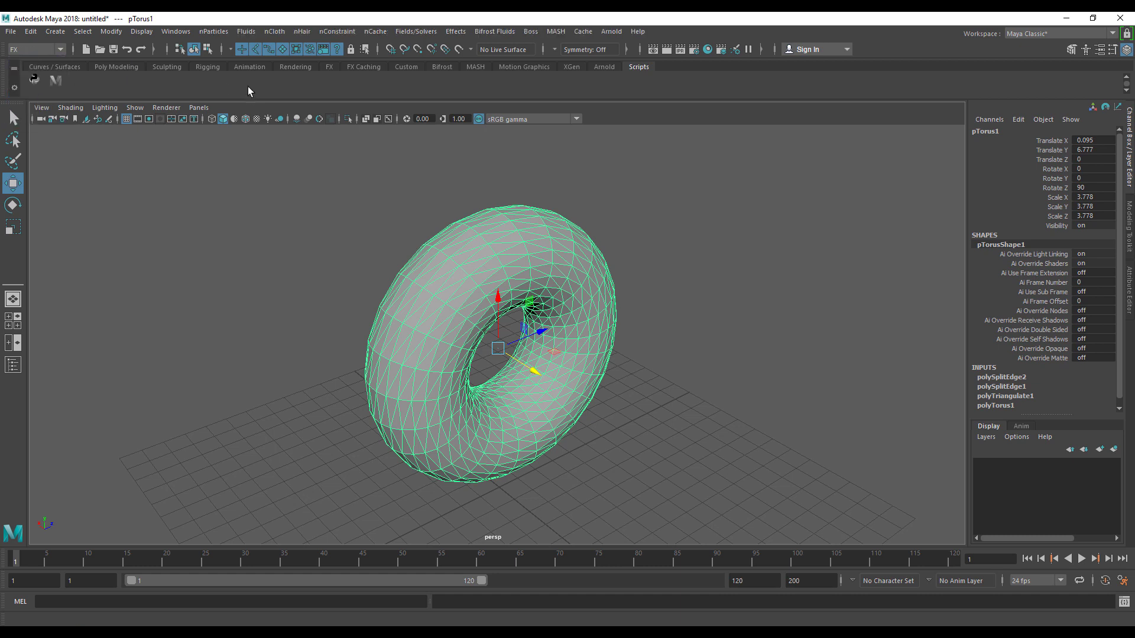
{"action": "left_click", "coordinate": [267, 33]}
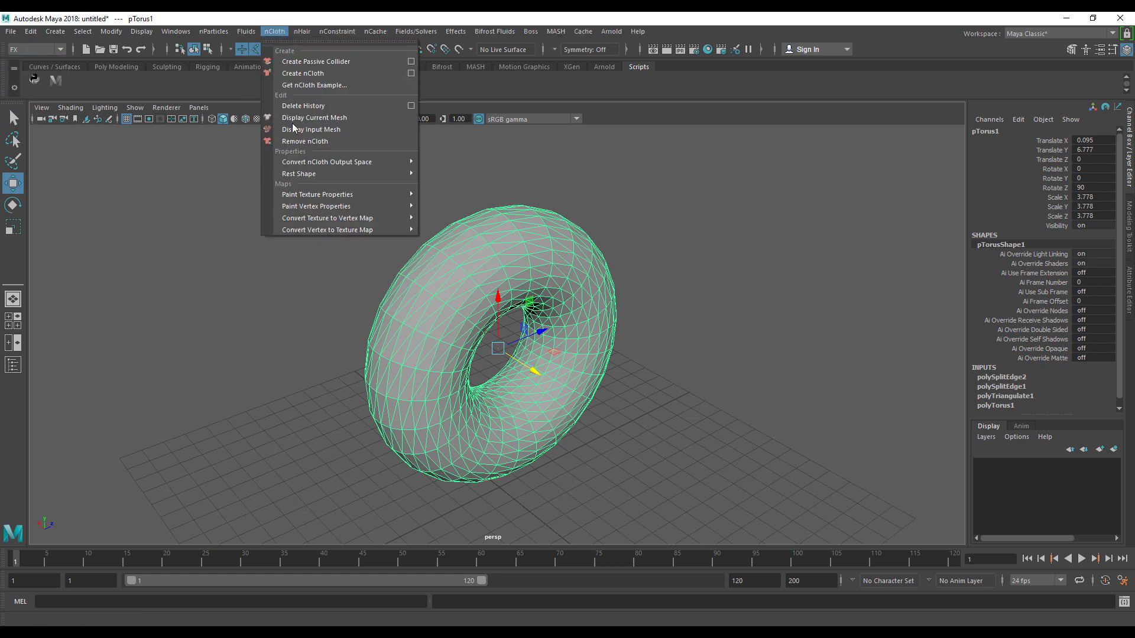
{"action": "left_click", "coordinate": [300, 73]}
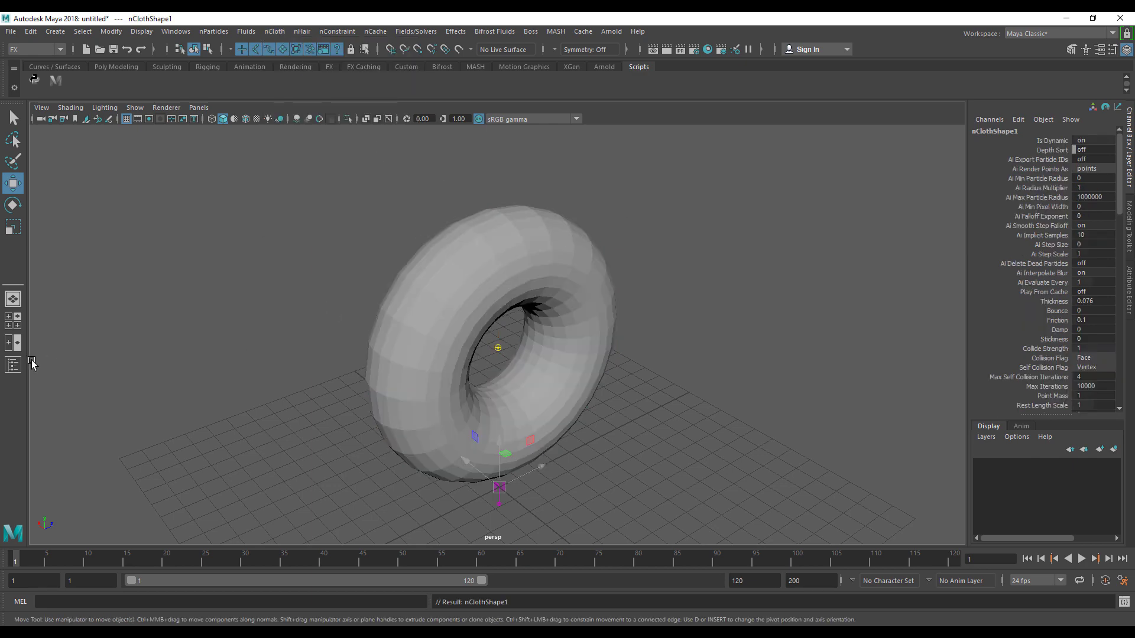
{"action": "left_click", "coordinate": [13, 365]}
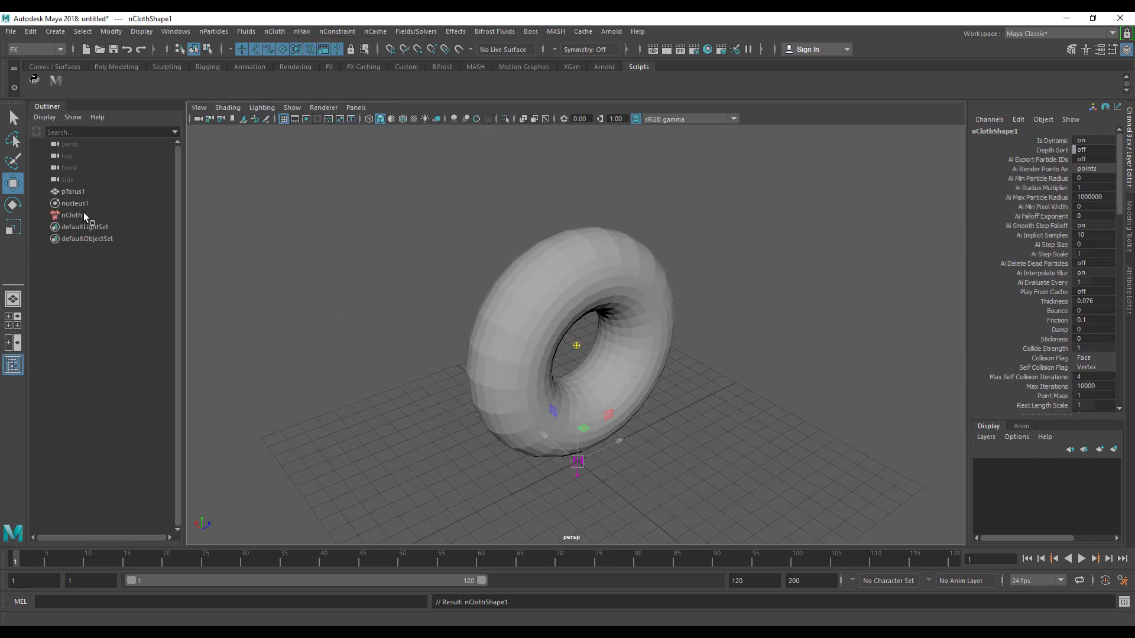
Try pulling a single triangular face out of the cloth torus, undo the move and return to object selection.
{"action": "key", "text": "f"}
{"action": "key", "text": "F11"}
{"action": "left_click", "coordinate": [529, 254]}
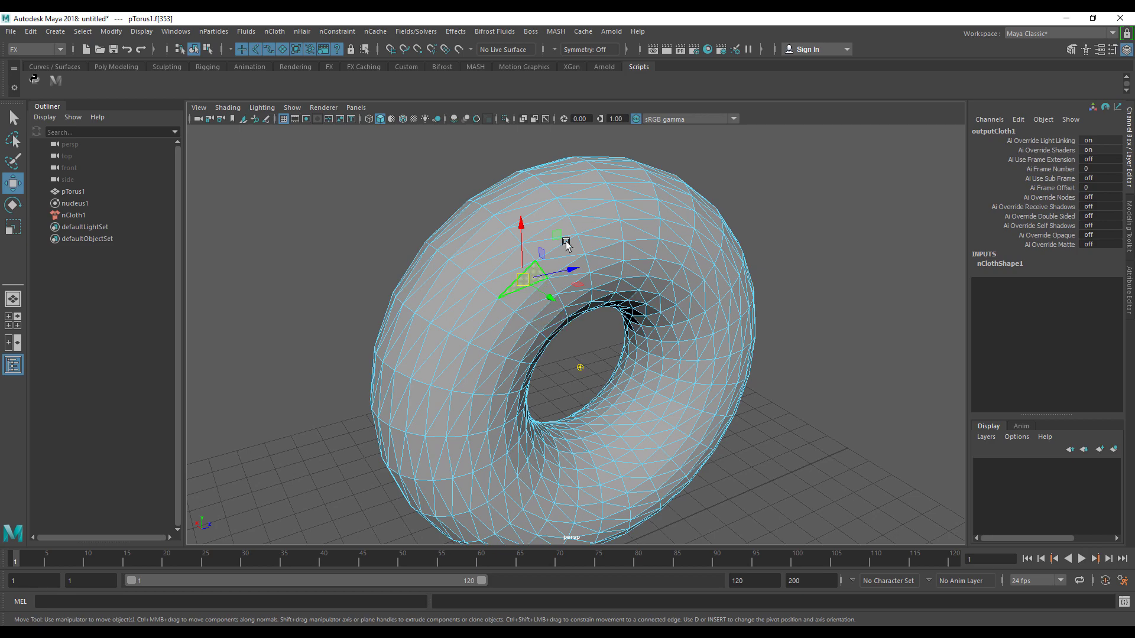
{"action": "left_click_drag", "start_coordinate": [752, 392], "coordinate": [532, 363], "text": "alt"}
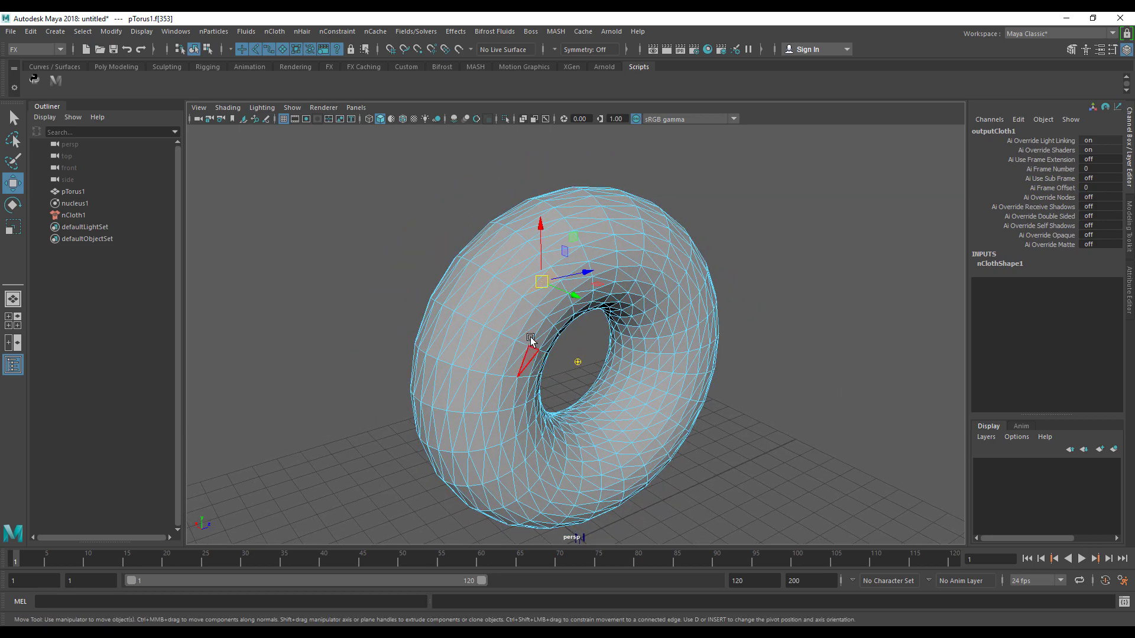
{"action": "left_click", "coordinate": [553, 342]}
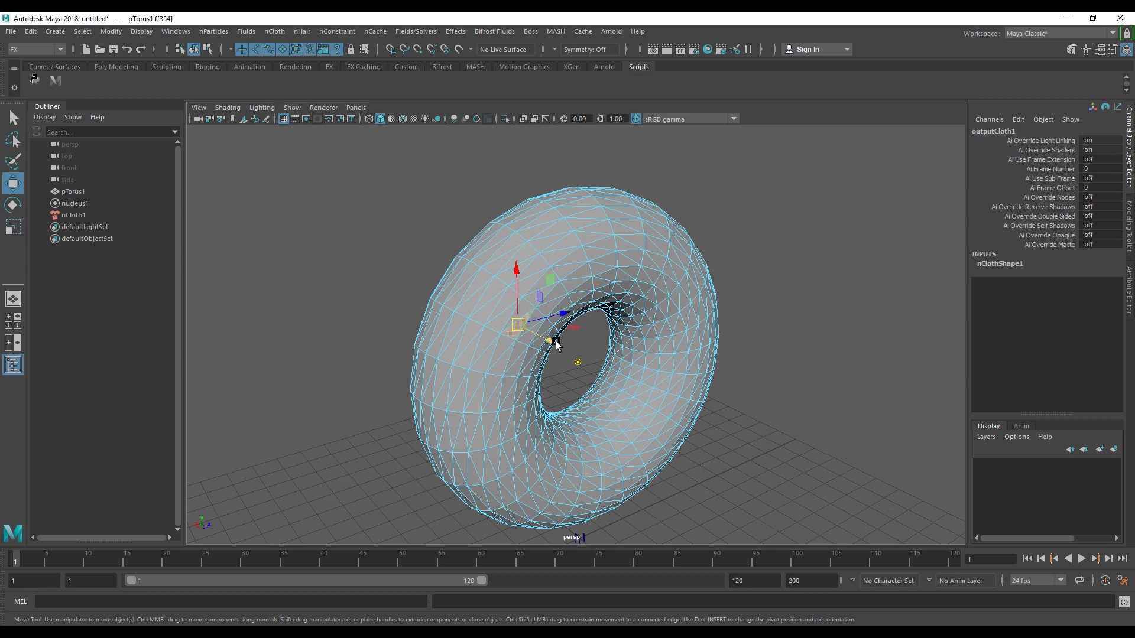
{"action": "mouse_move", "coordinate": [556, 346]}
{"action": "left_mouse_down"}
{"action": "mouse_move", "coordinate": [582, 367]}
{"action": "mouse_move", "coordinate": [575, 355]}
{"action": "left_mouse_up"}
{"action": "key", "text": "ctrl+z"}
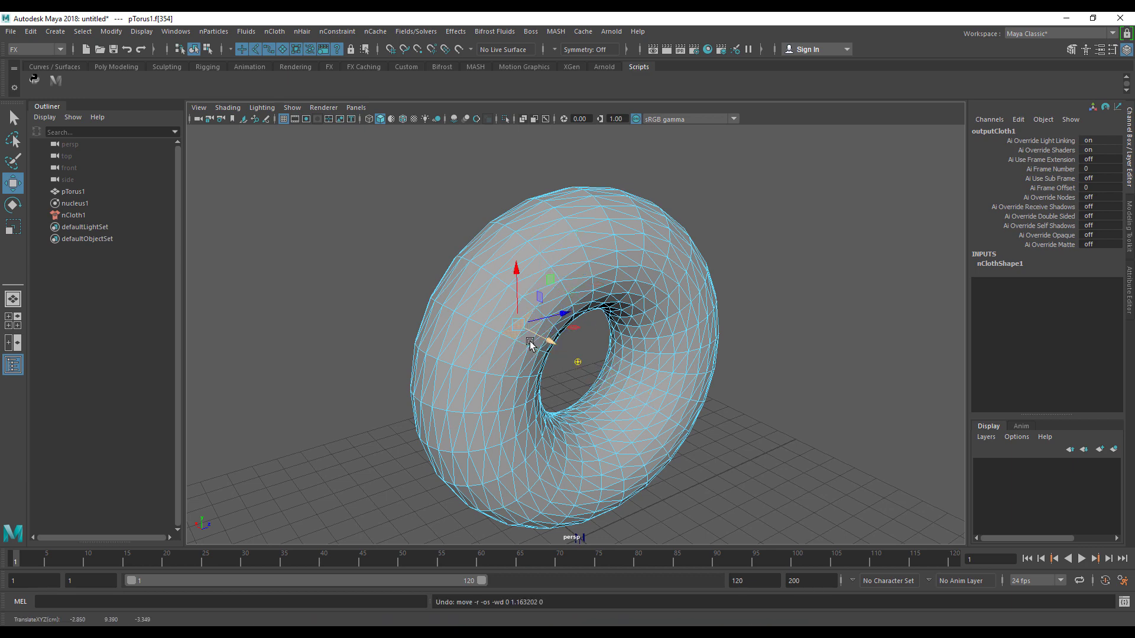
{"action": "right_click_drag", "start_coordinate": [529, 331], "coordinate": [562, 256]}
{"action": "left_click", "coordinate": [696, 326]}
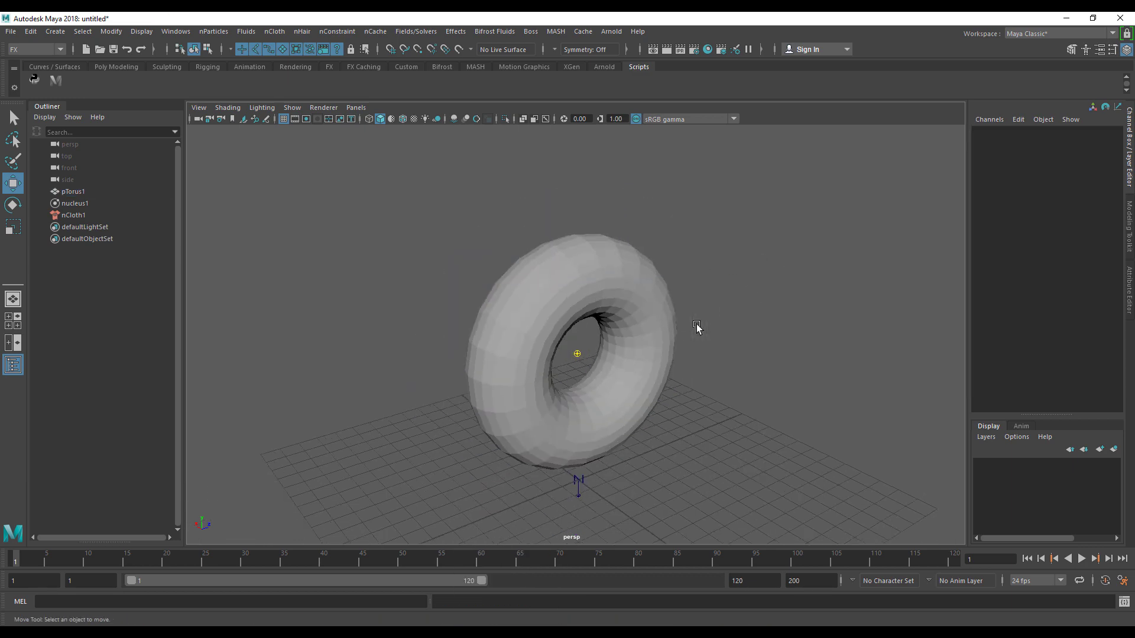
Play the cloth simulation twice to examine how the torus breaks apart, rewinding to frame 1 each time.
{"action": "left_click_drag", "start_coordinate": [696, 326], "coordinate": [637, 402], "text": "alt"}
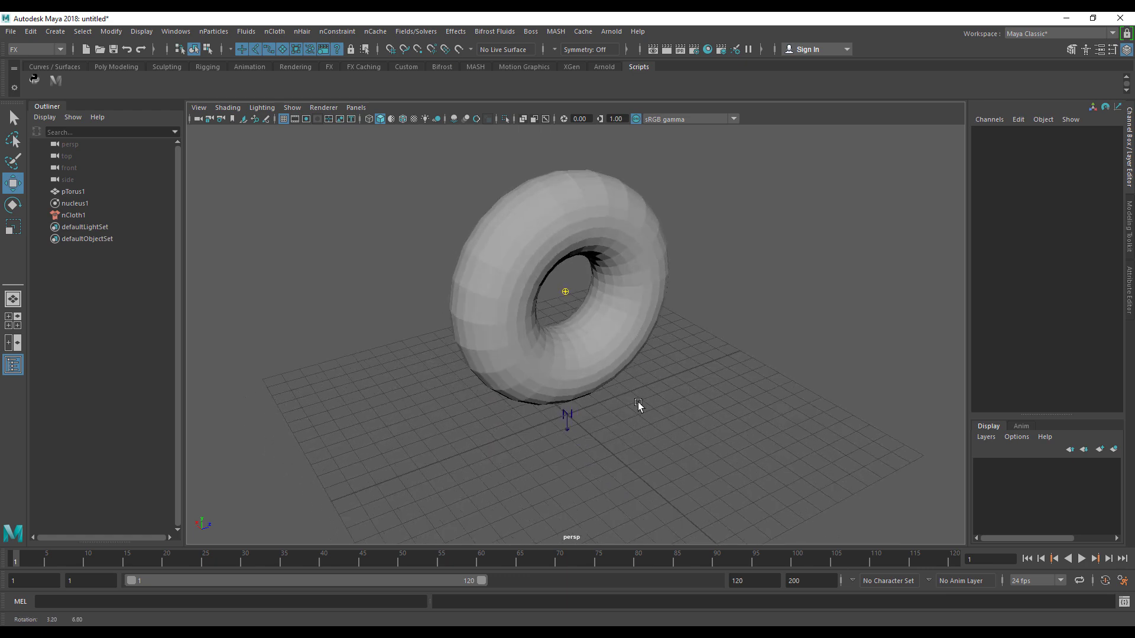
{"action": "left_click", "coordinate": [1081, 559]}
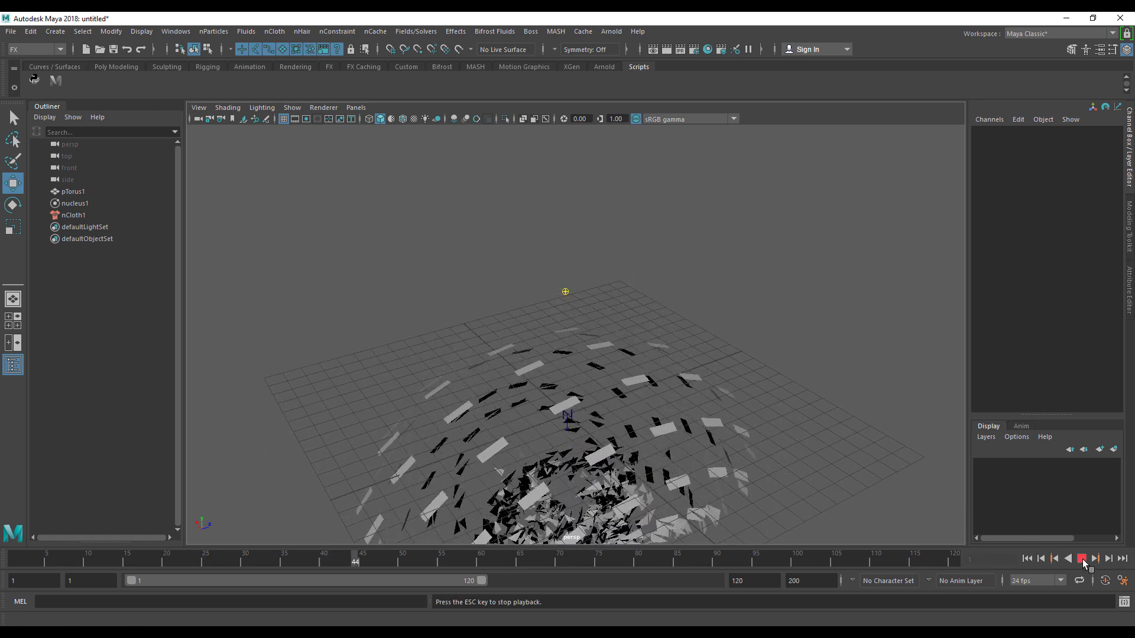
{"action": "left_click", "coordinate": [1082, 559]}
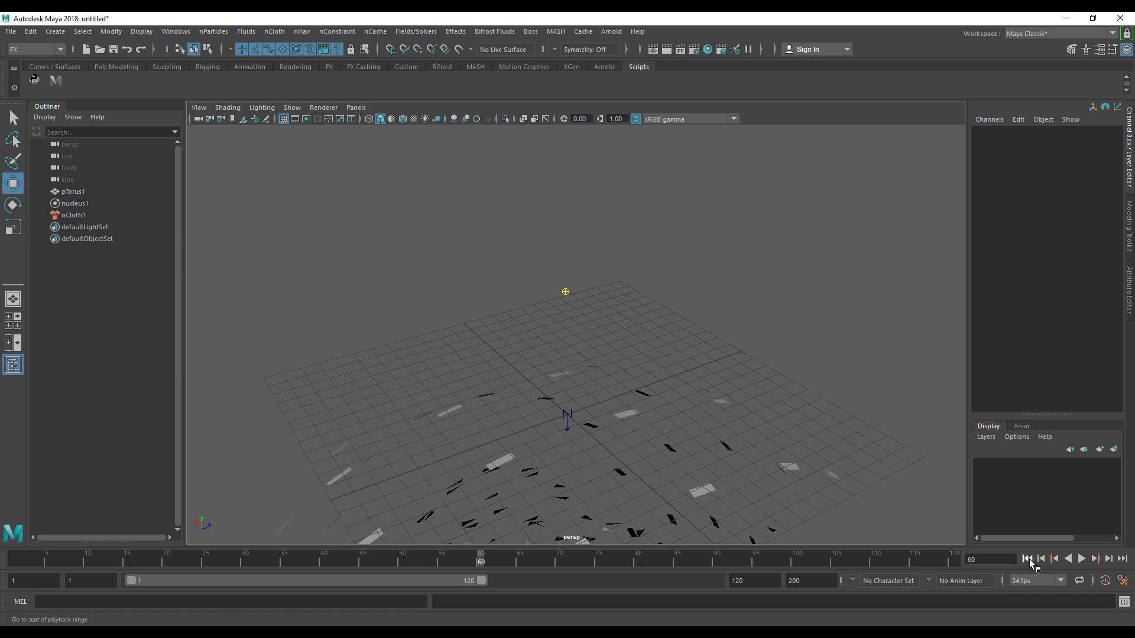
{"action": "left_click", "coordinate": [1029, 560]}
{"action": "left_click_drag", "start_coordinate": [727, 514], "coordinate": [838, 434], "text": "alt"}
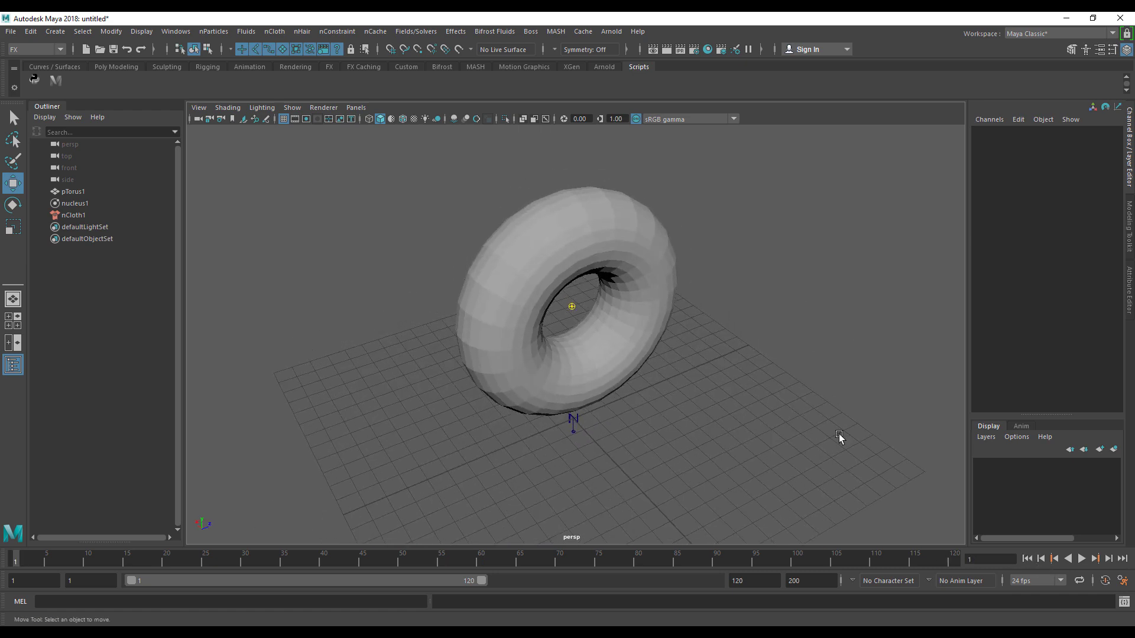
{"action": "left_click", "coordinate": [1084, 558]}
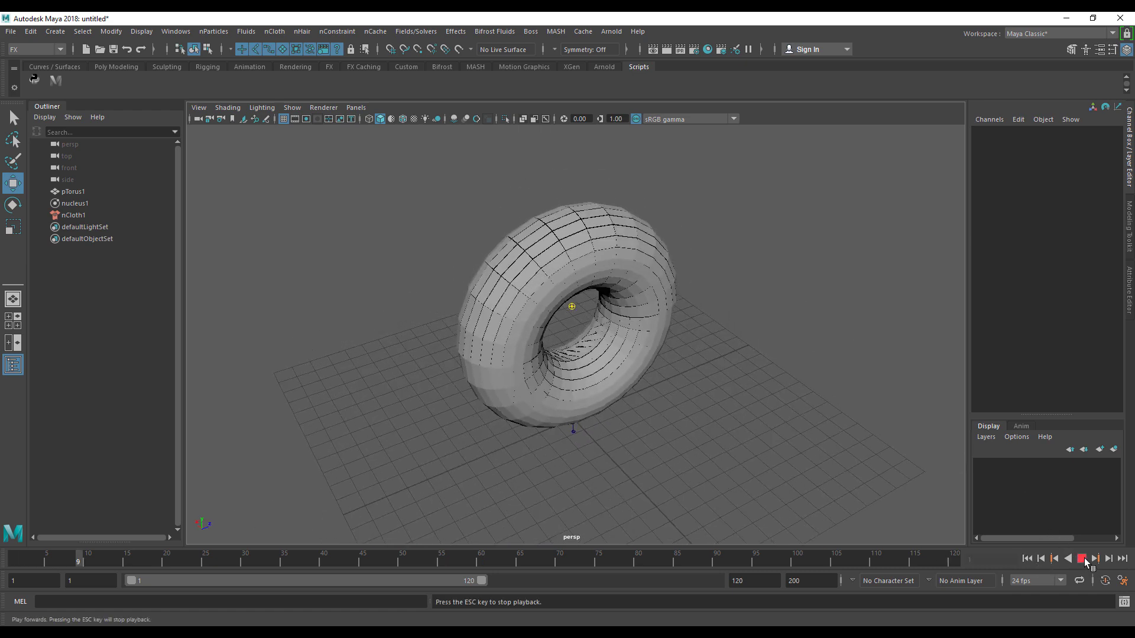
{"action": "left_click", "coordinate": [1082, 559]}
{"action": "left_click", "coordinate": [1029, 560]}
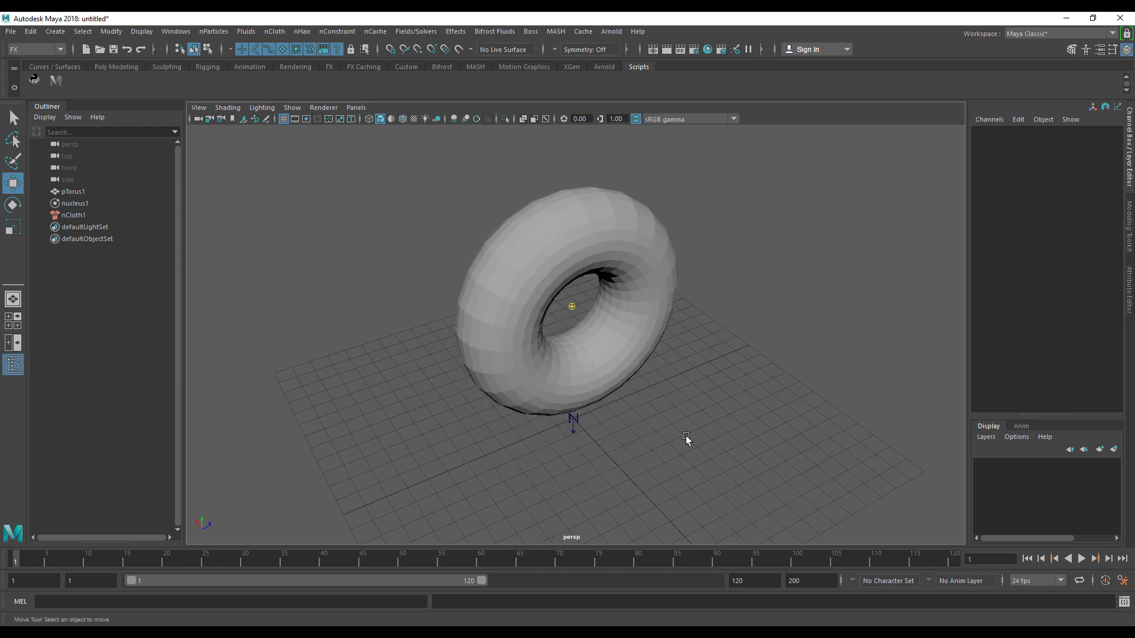
{"action": "left_click_drag", "start_coordinate": [686, 441], "coordinate": [648, 402], "text": "alt"}
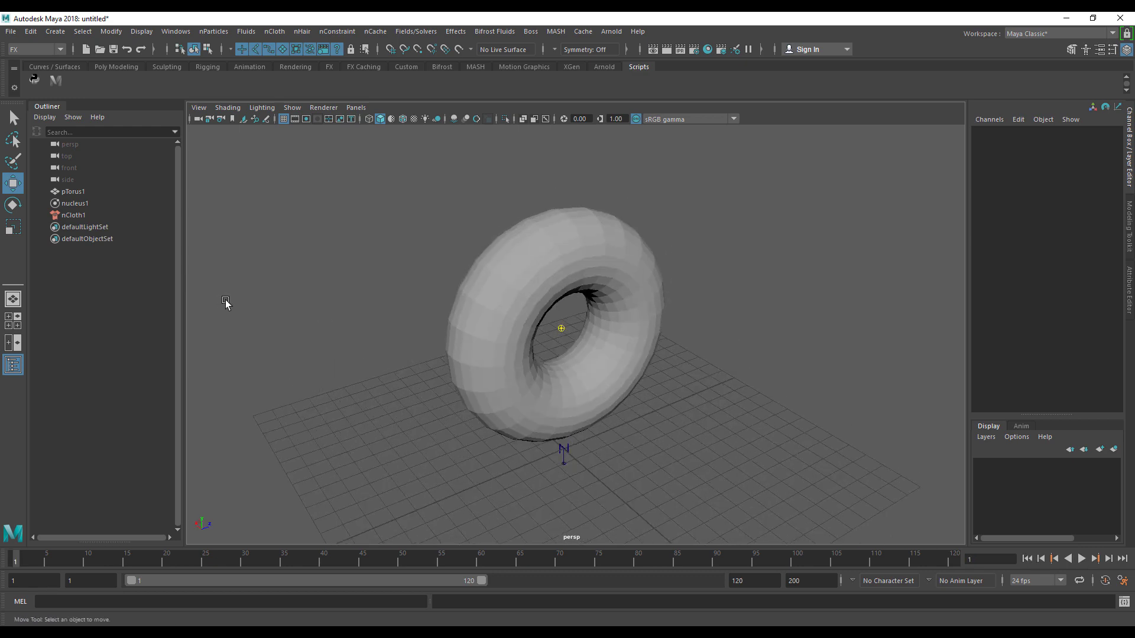
Open the attributes of nucleus1 and enable Use Plane for its ground plane.
{"action": "left_click", "coordinate": [83, 203]}
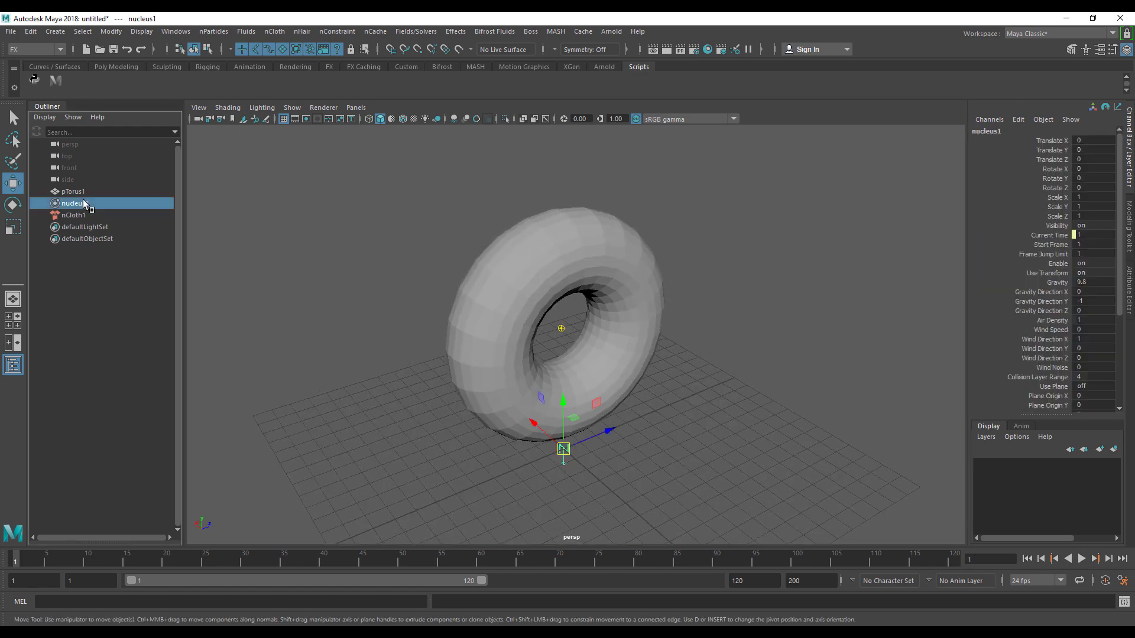
{"action": "key", "text": "ctrl+a"}
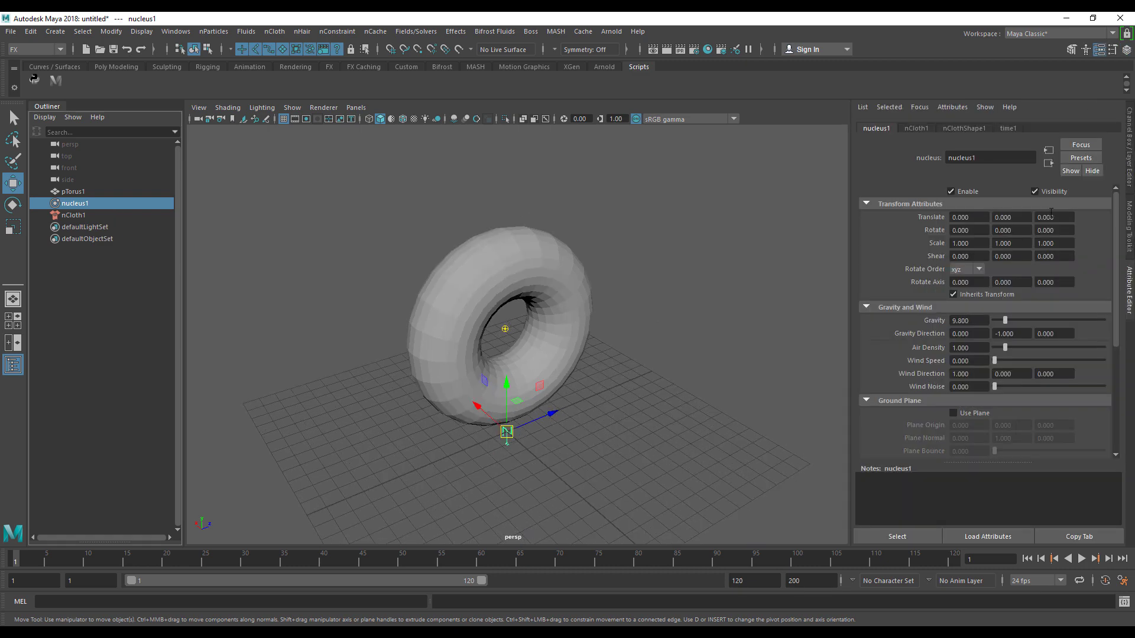
{"action": "scroll", "coordinate": [992, 322], "scroll_direction": "down", "scroll_amount": 3}
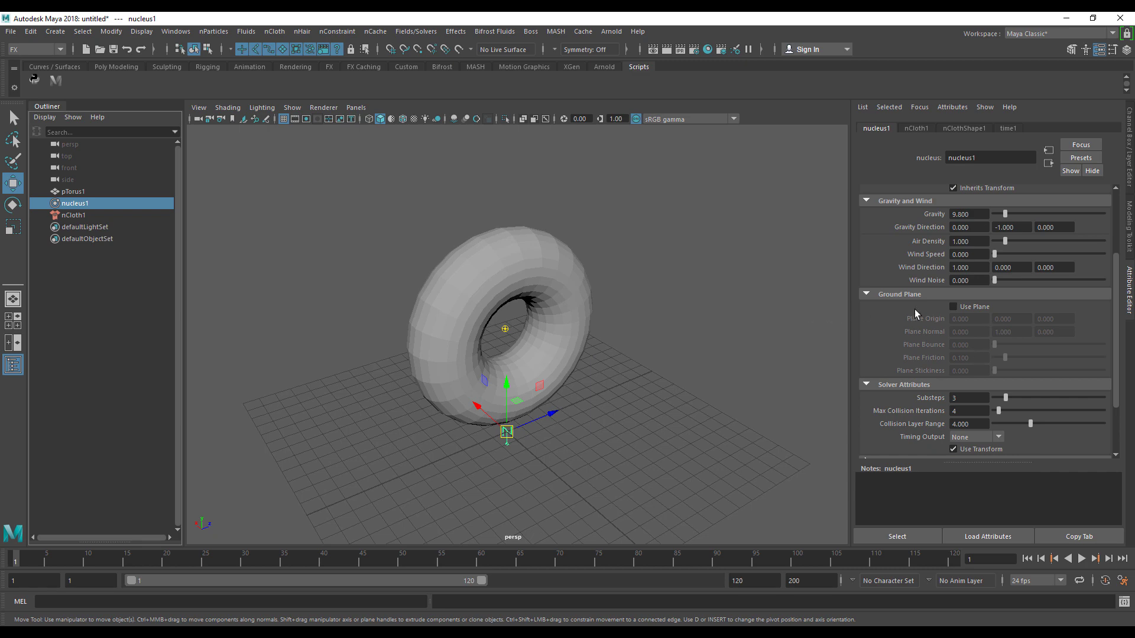
{"action": "left_click", "coordinate": [892, 292]}
{"action": "left_click", "coordinate": [892, 297]}
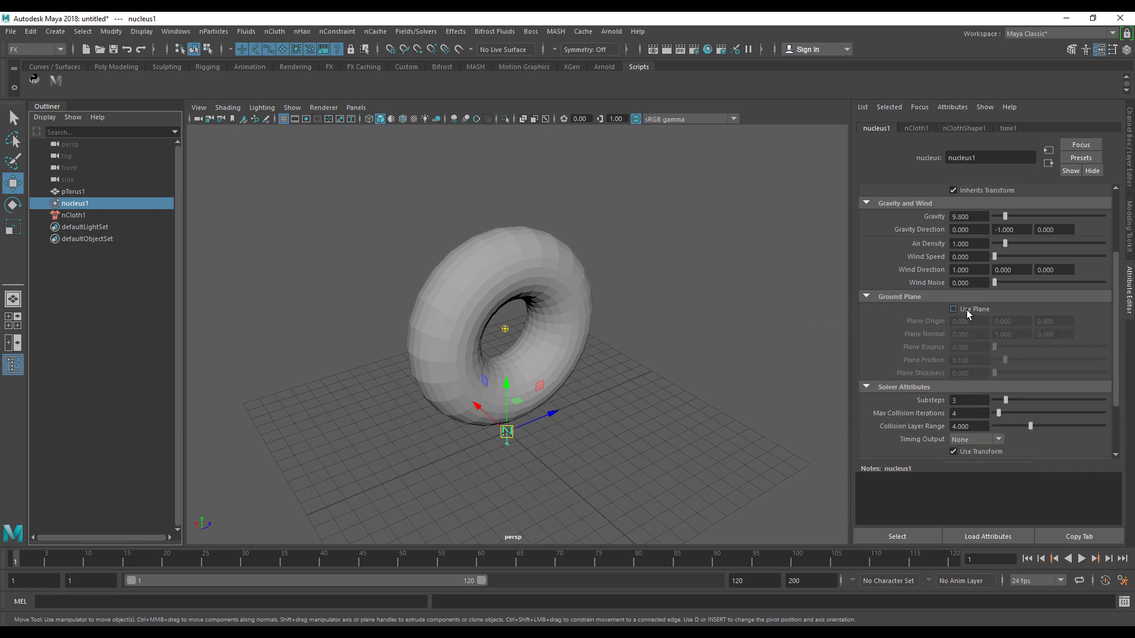
{"action": "left_click", "coordinate": [968, 310]}
Play the simulation to check how the fragments land on the ground plane, and rewind to frame 1.
{"action": "left_click", "coordinate": [1083, 560]}
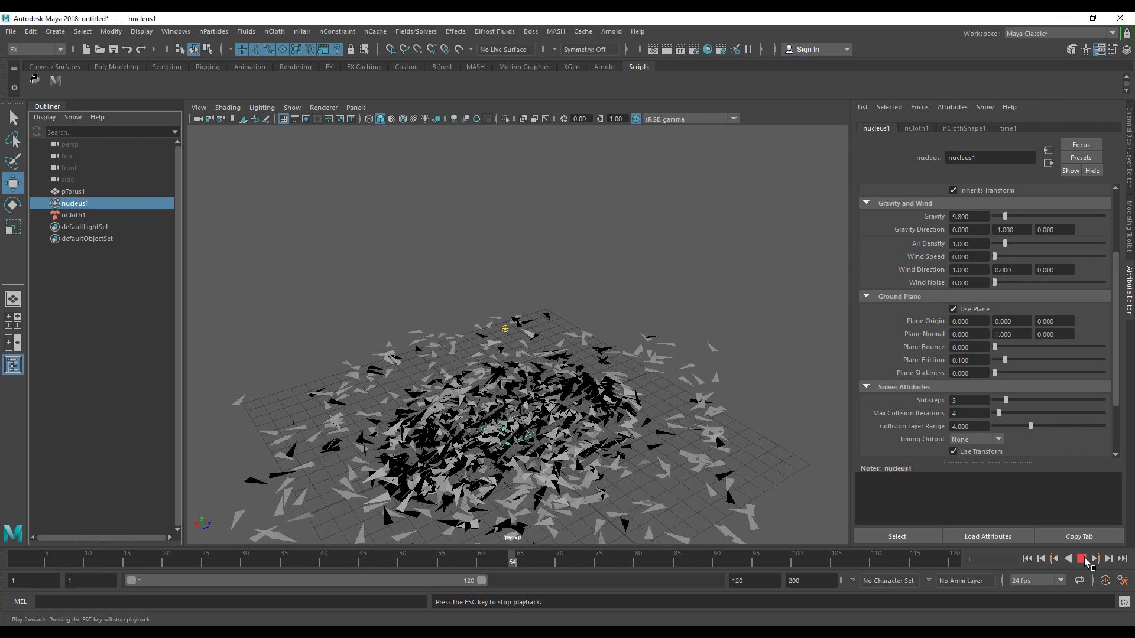
{"action": "left_click", "coordinate": [1084, 560]}
{"action": "left_click", "coordinate": [1027, 559]}
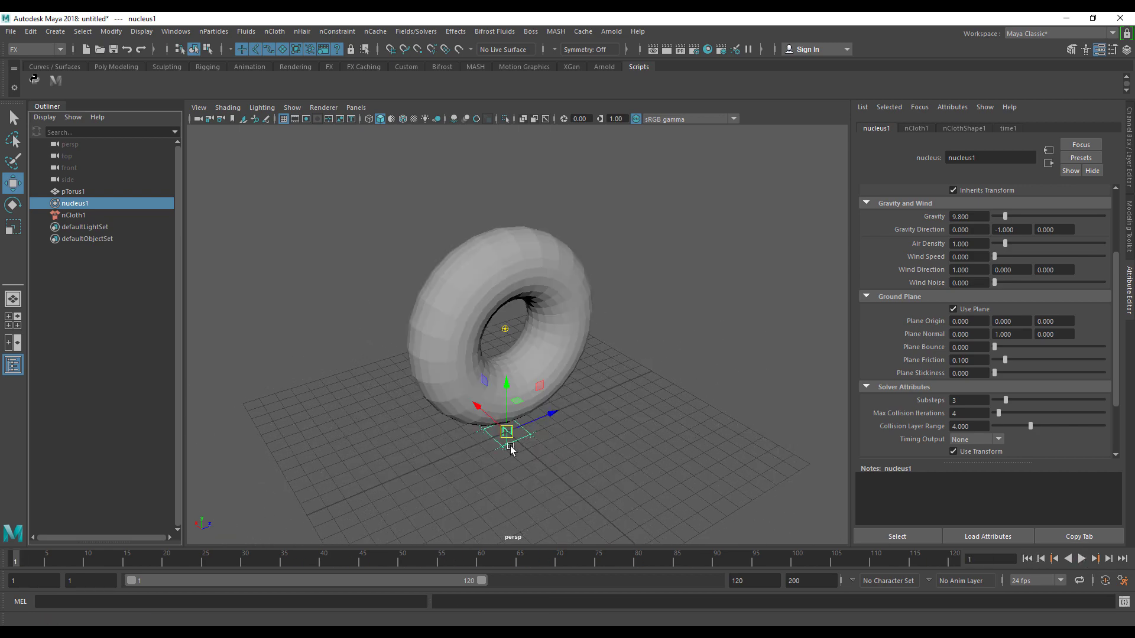
Enable Ignore Solver Gravity in the dynamic properties of nClothShape1 and clear the selection.
{"action": "middle_click_drag", "start_coordinate": [547, 353], "coordinate": [549, 354], "text": "alt"}
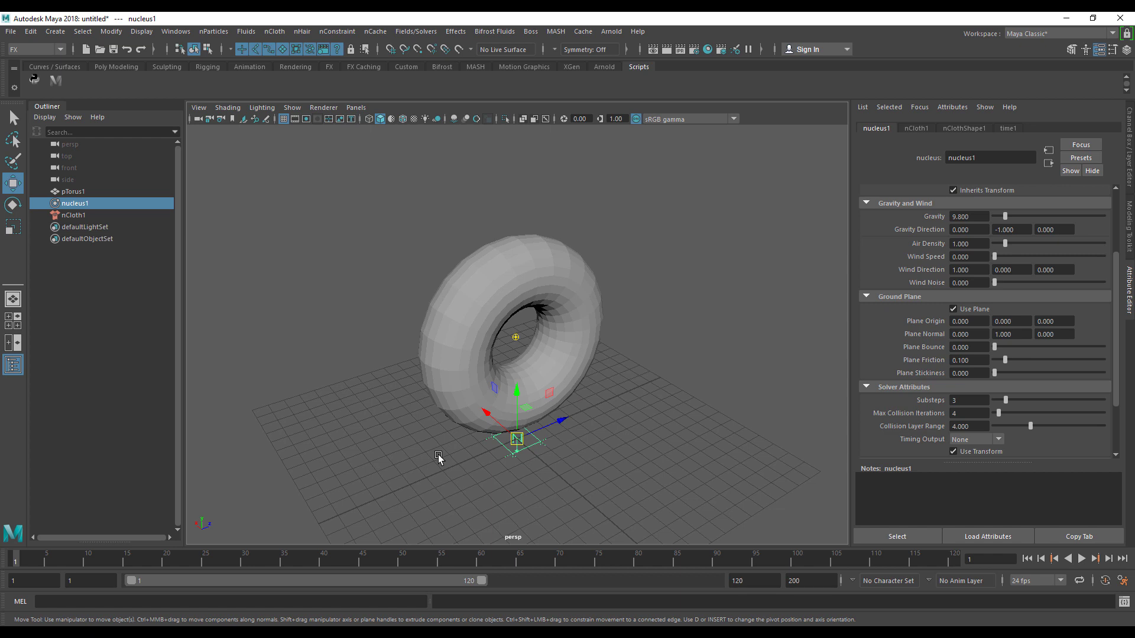
{"action": "left_click", "coordinate": [74, 216]}
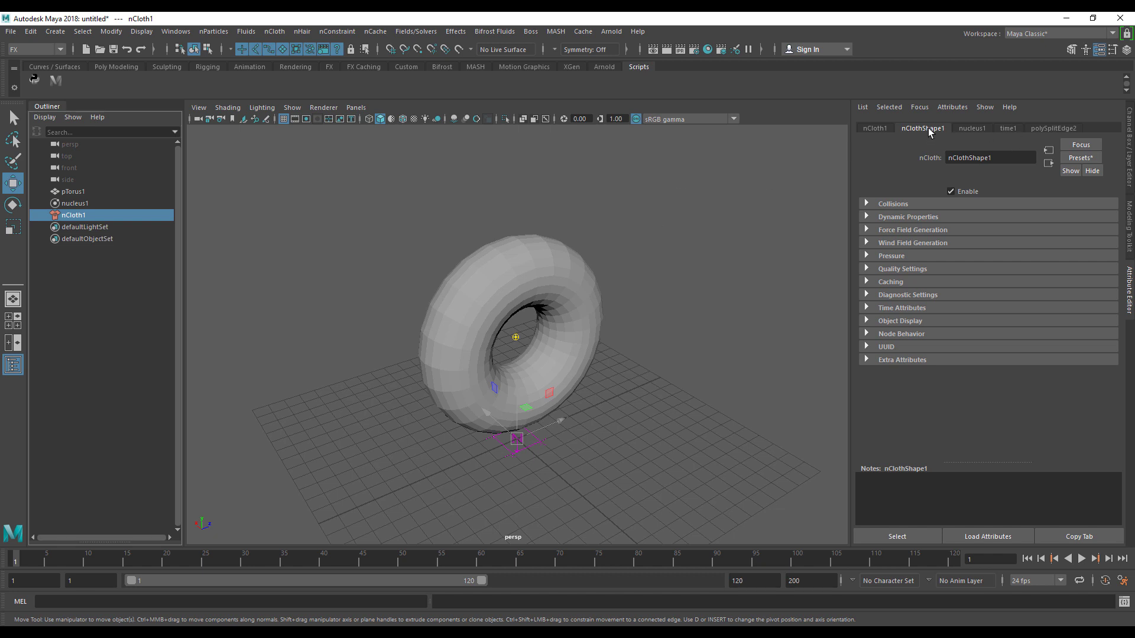
{"action": "left_click", "coordinate": [913, 217]}
{"action": "scroll", "coordinate": [946, 319], "scroll_direction": "down", "scroll_amount": 5}
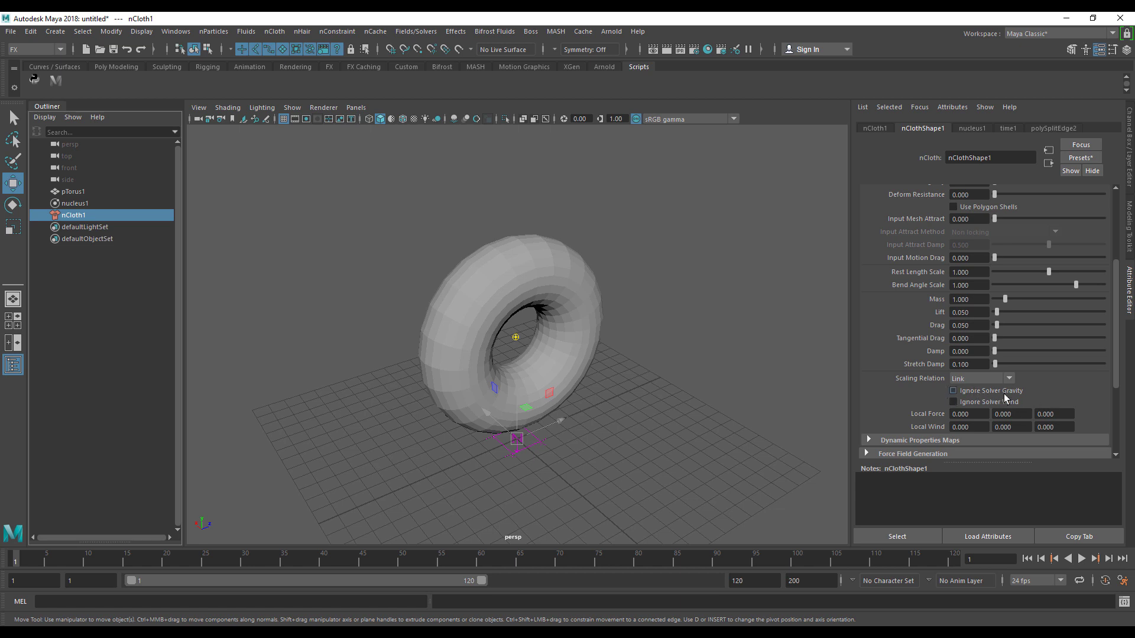
{"action": "left_click", "coordinate": [742, 418]}
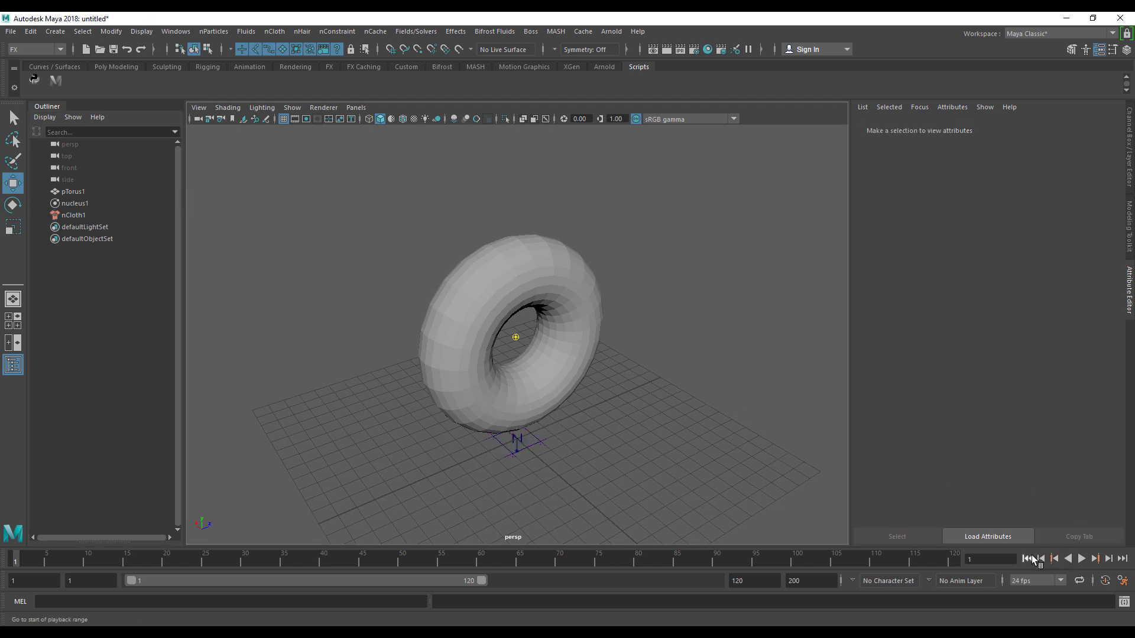
Play the simulation to check the torus without gravity, and extend the playback range to frame 200.
{"action": "left_click", "coordinate": [1081, 559]}
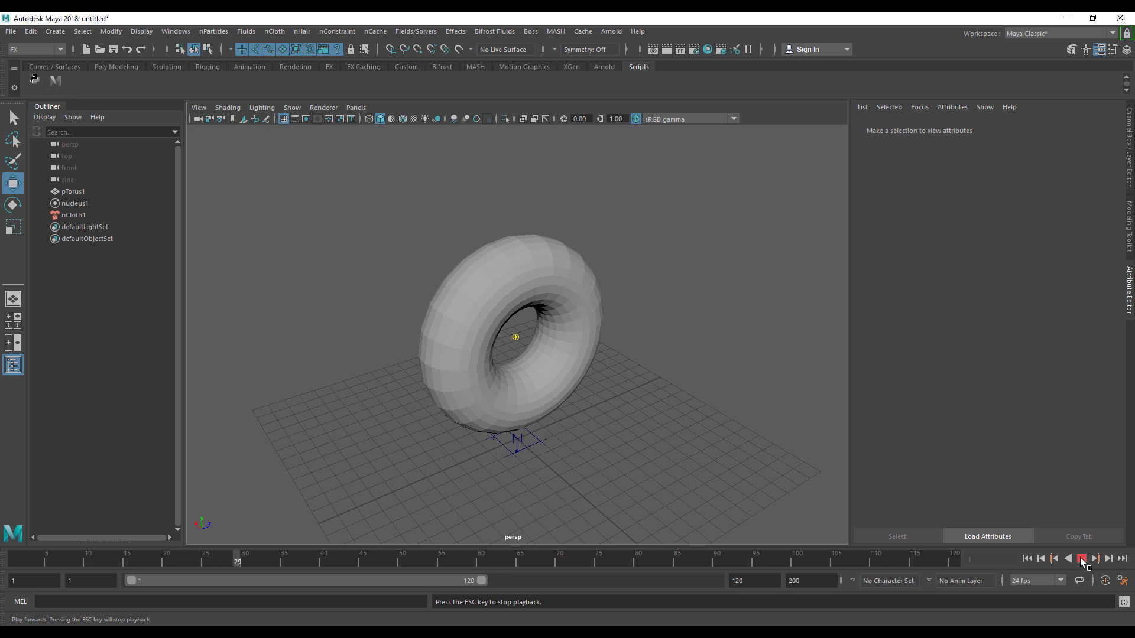
{"action": "left_click", "coordinate": [1081, 559]}
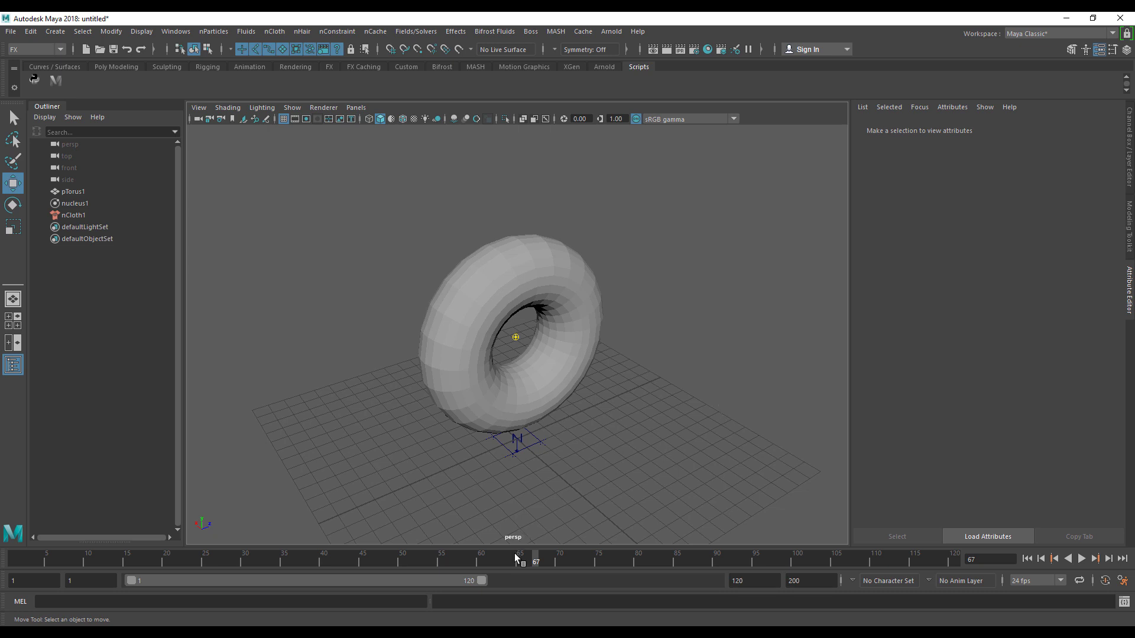
{"action": "left_click_drag", "start_coordinate": [489, 585], "coordinate": [801, 585]}
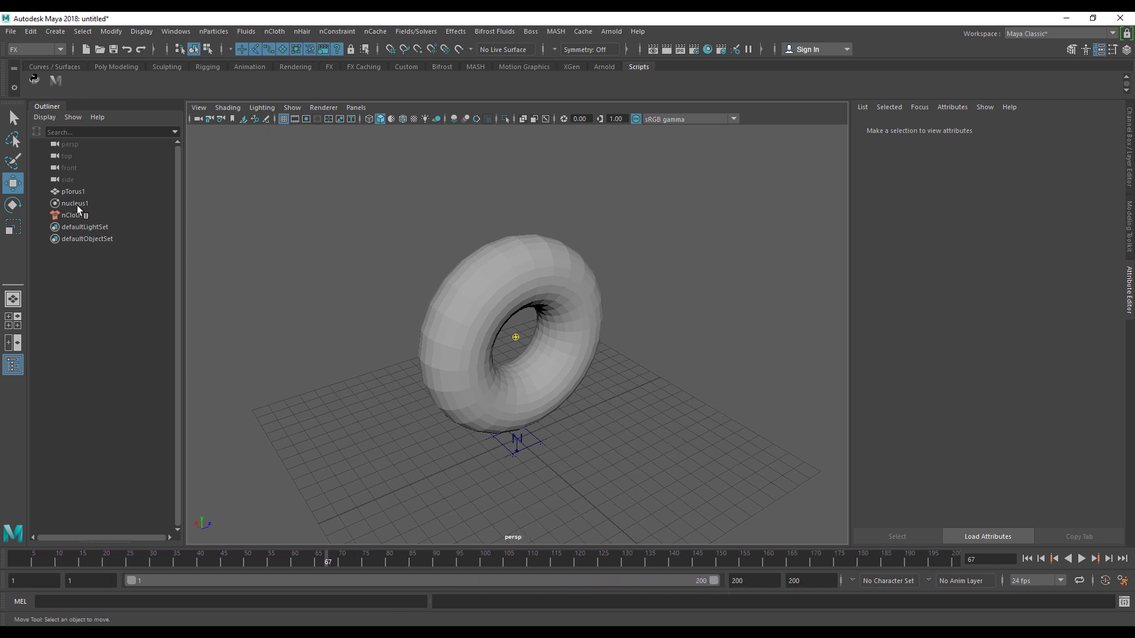
Create a turbulence field named Turbulence that acts on nCloth1, keeping the other field options as they are.
{"action": "left_click", "coordinate": [106, 215]}
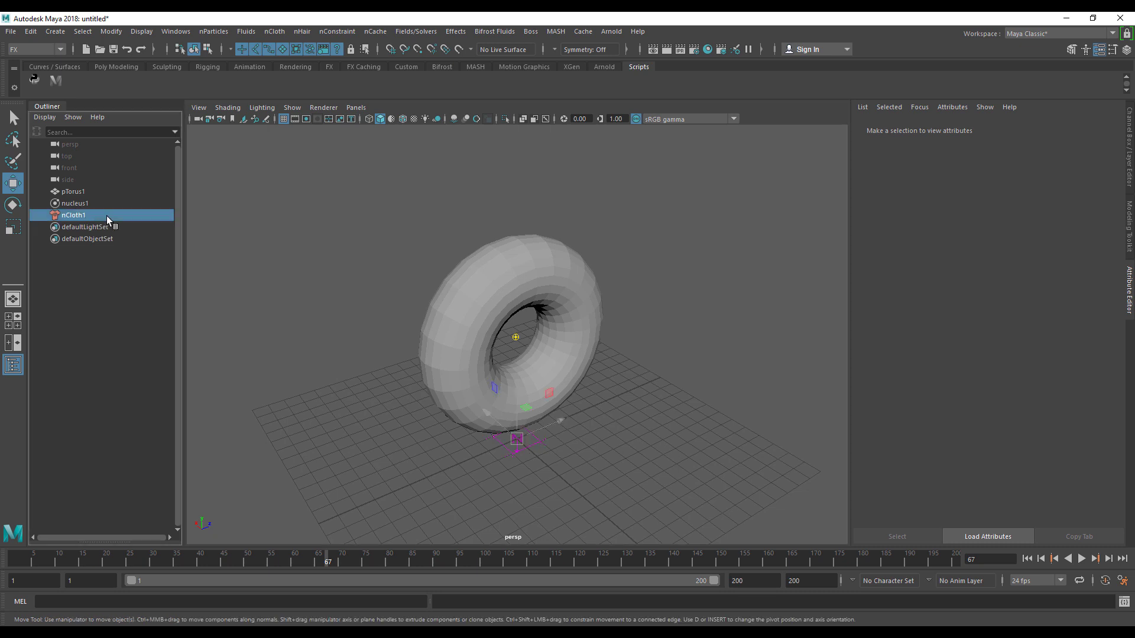
{"action": "left_click", "coordinate": [88, 190]}
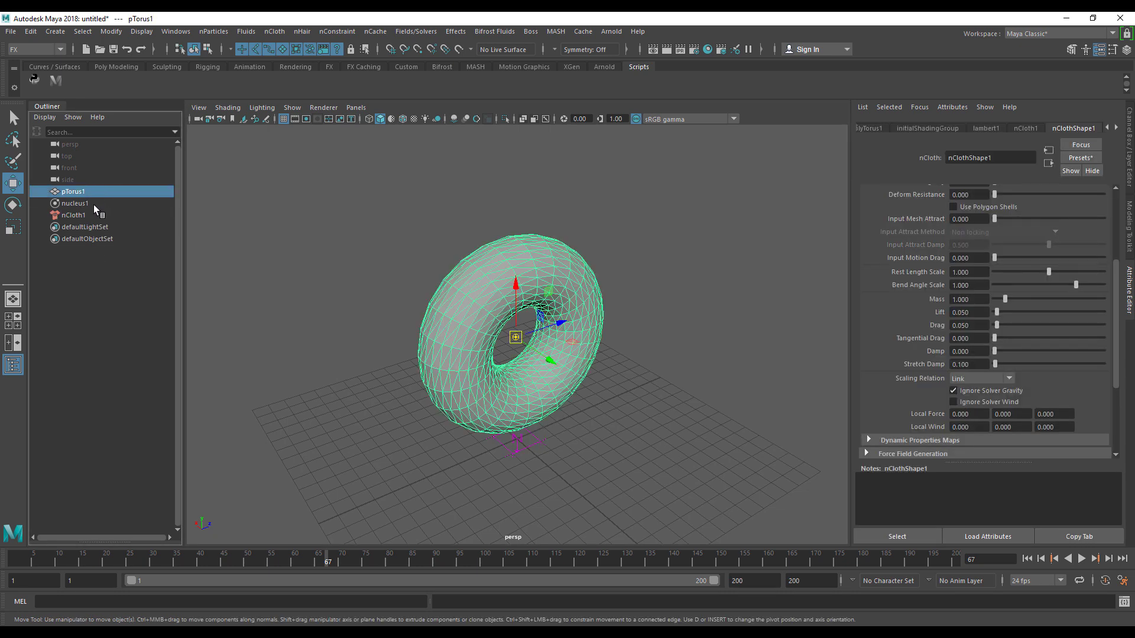
{"action": "left_click", "coordinate": [79, 214]}
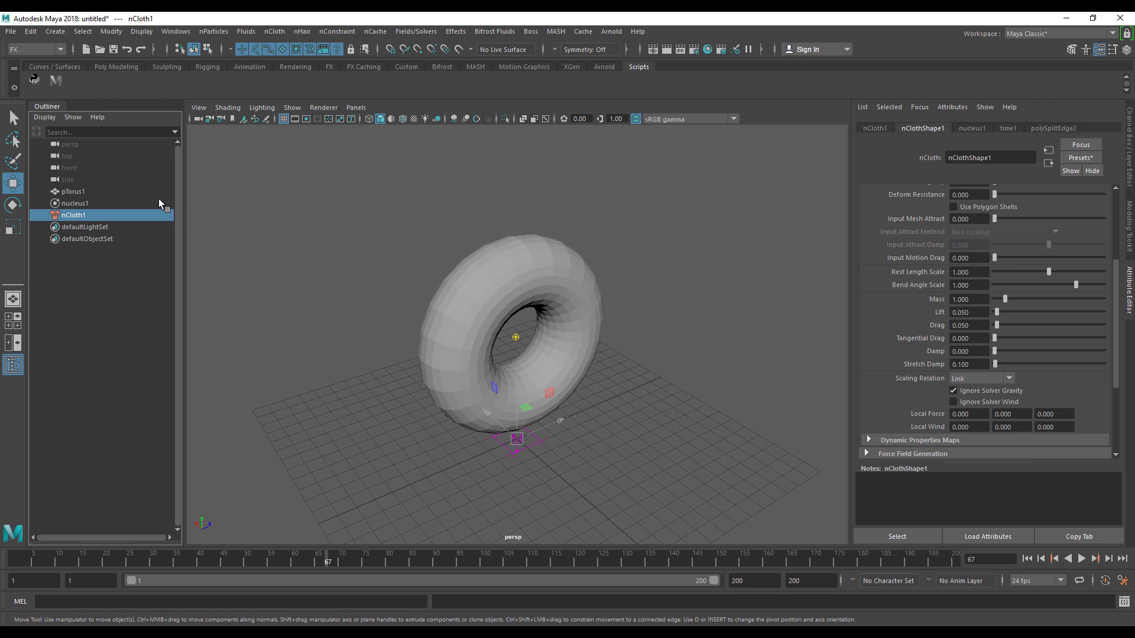
{"action": "left_click", "coordinate": [408, 33]}
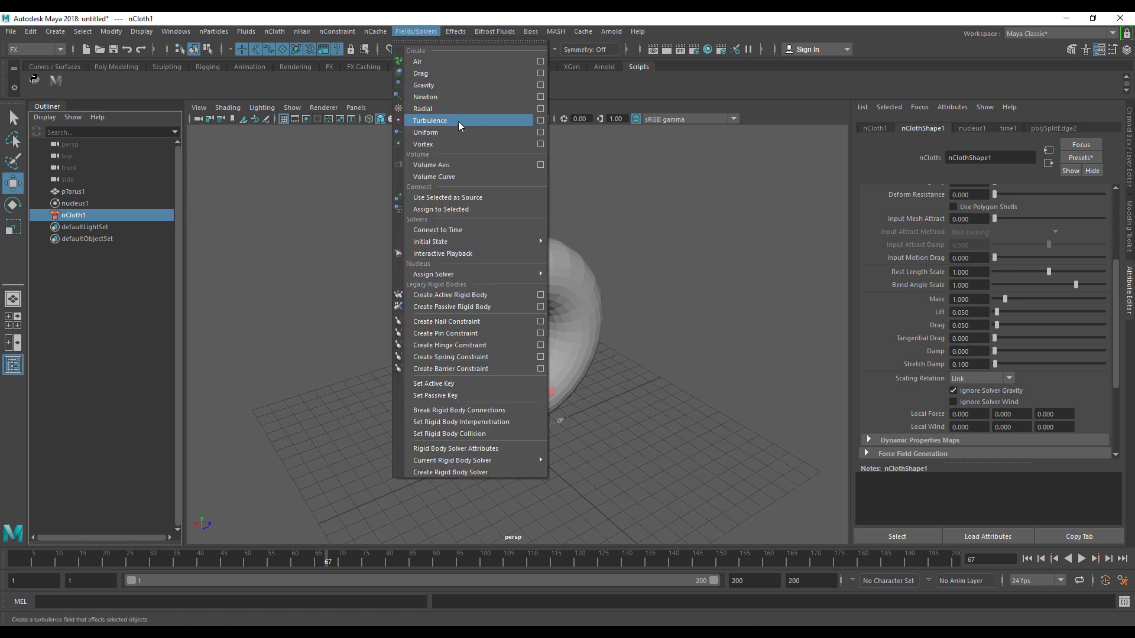
{"action": "left_click", "coordinate": [539, 120]}
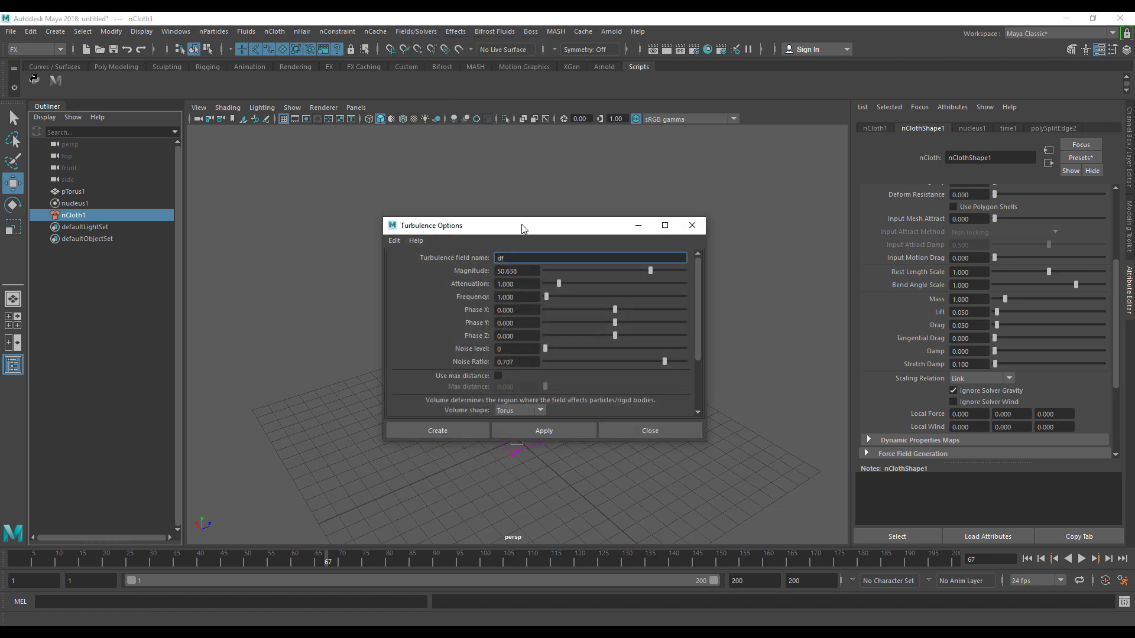
{"action": "left_click_drag", "start_coordinate": [522, 228], "coordinate": [762, 126]}
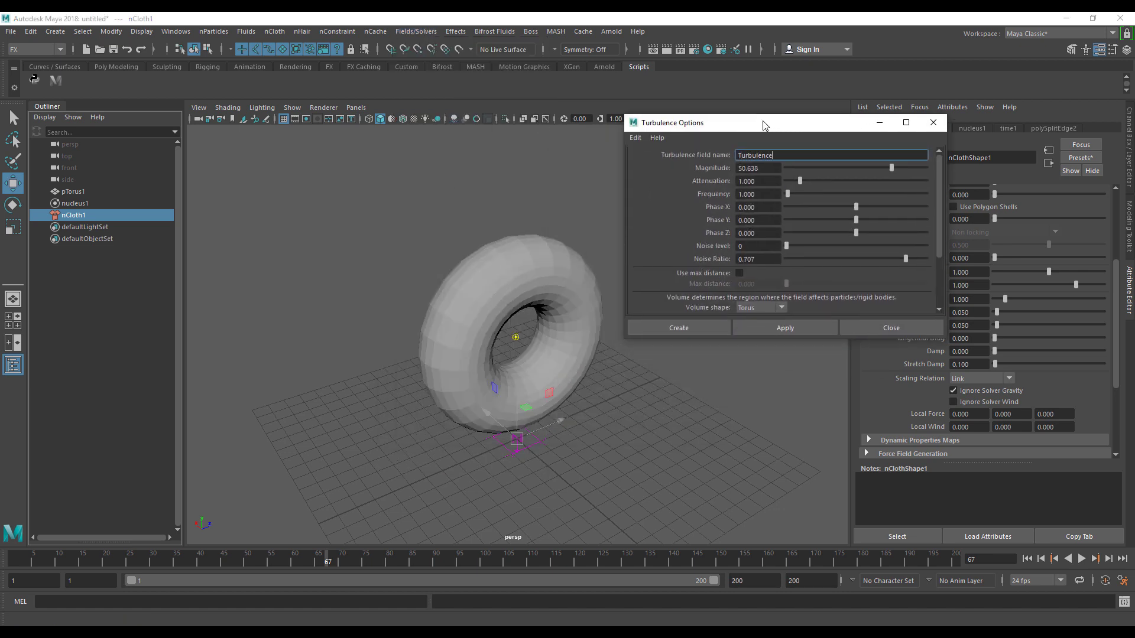
{"action": "key", "text": "Return"}
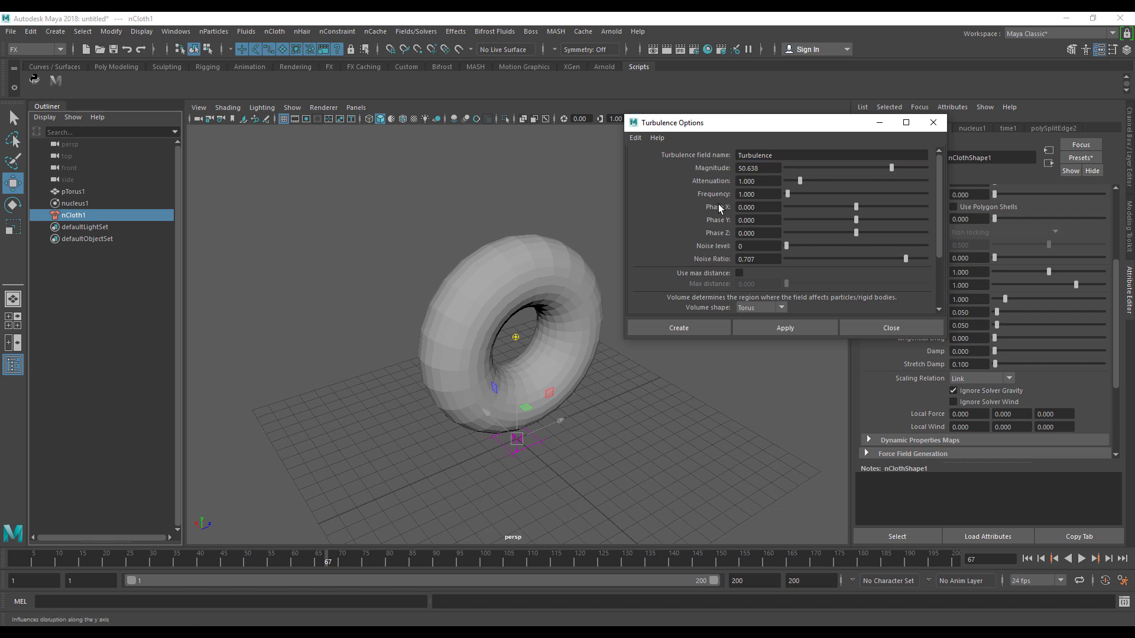
{"action": "left_click", "coordinate": [713, 337]}
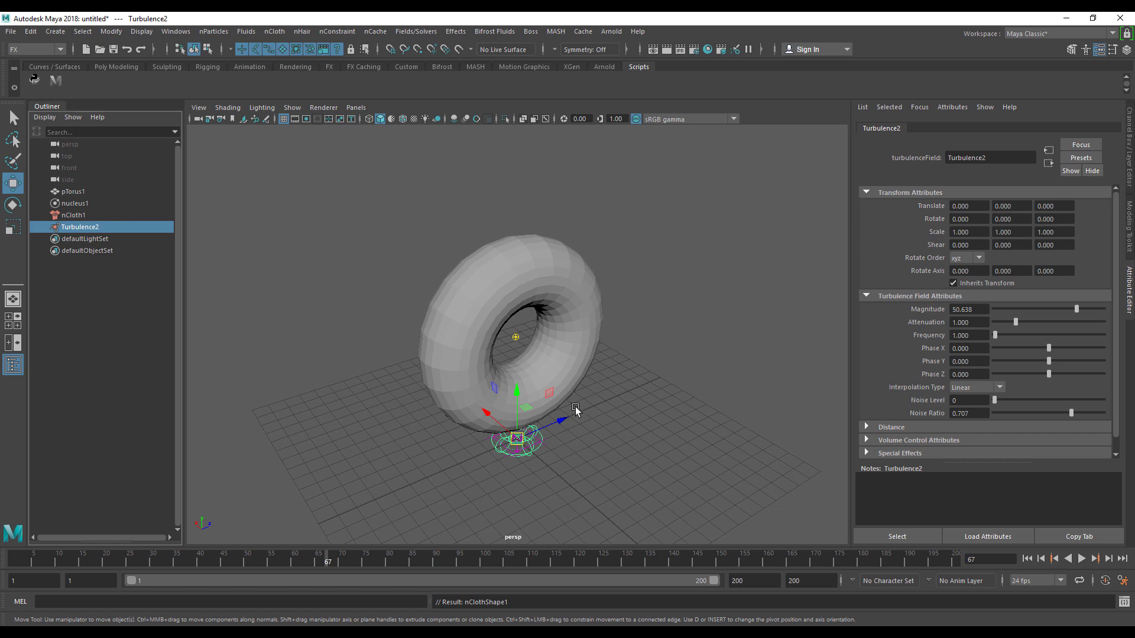
Set the turbulence field's volume shape to None in its volume control attributes.
{"action": "scroll", "coordinate": [899, 303], "scroll_direction": "down", "scroll_amount": 1}
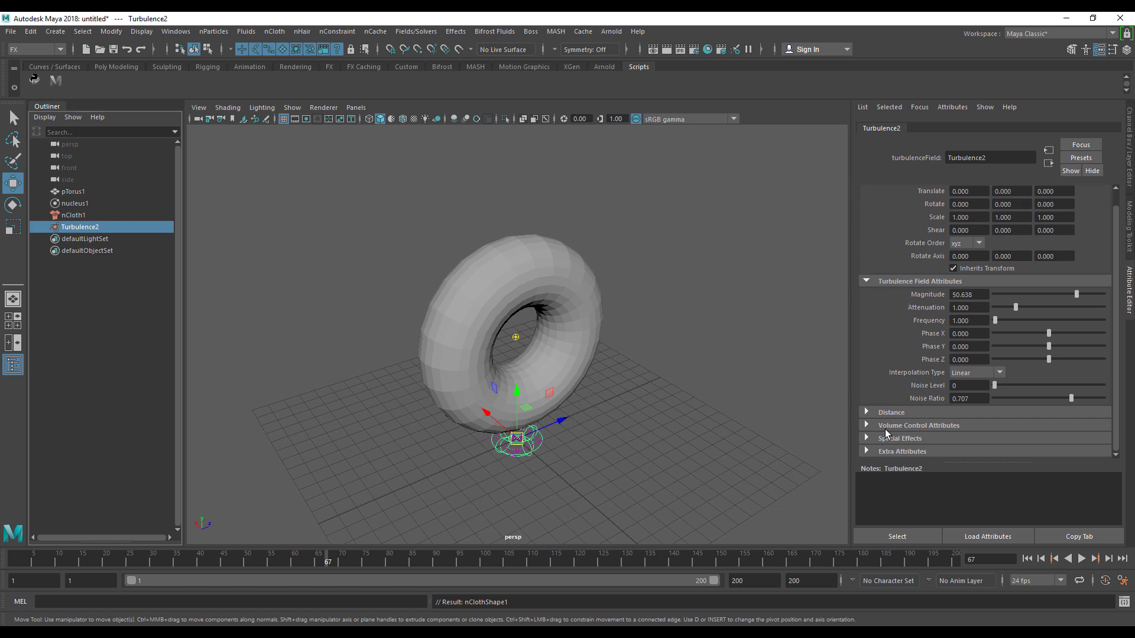
{"action": "left_click", "coordinate": [919, 426]}
{"action": "scroll", "coordinate": [948, 310], "scroll_direction": "down", "scroll_amount": 5}
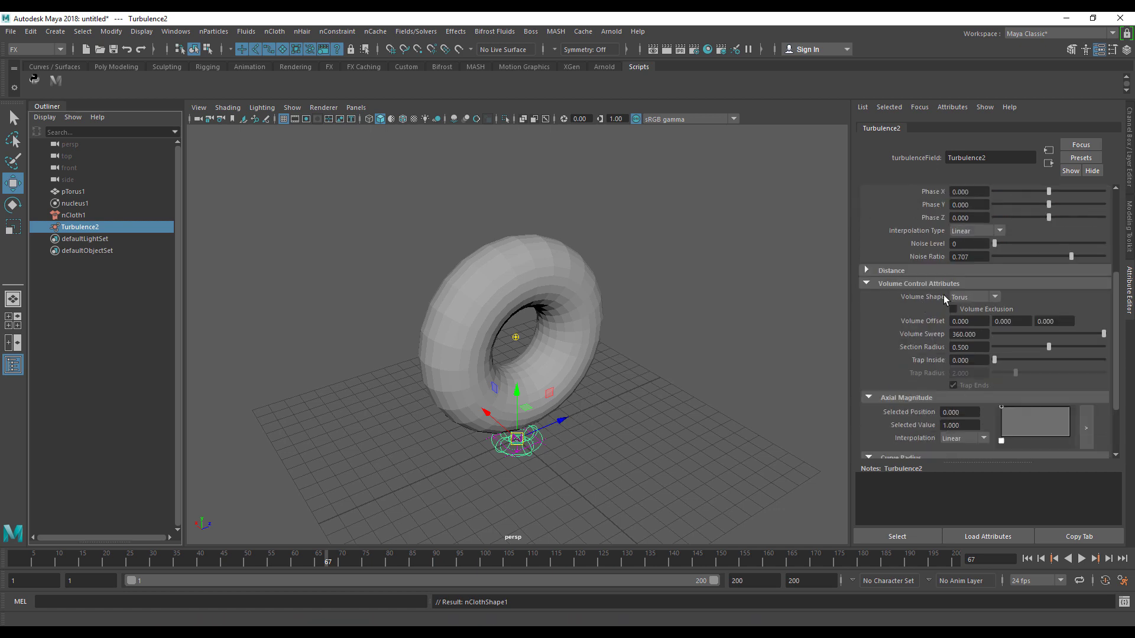
{"action": "left_click", "coordinate": [959, 297]}
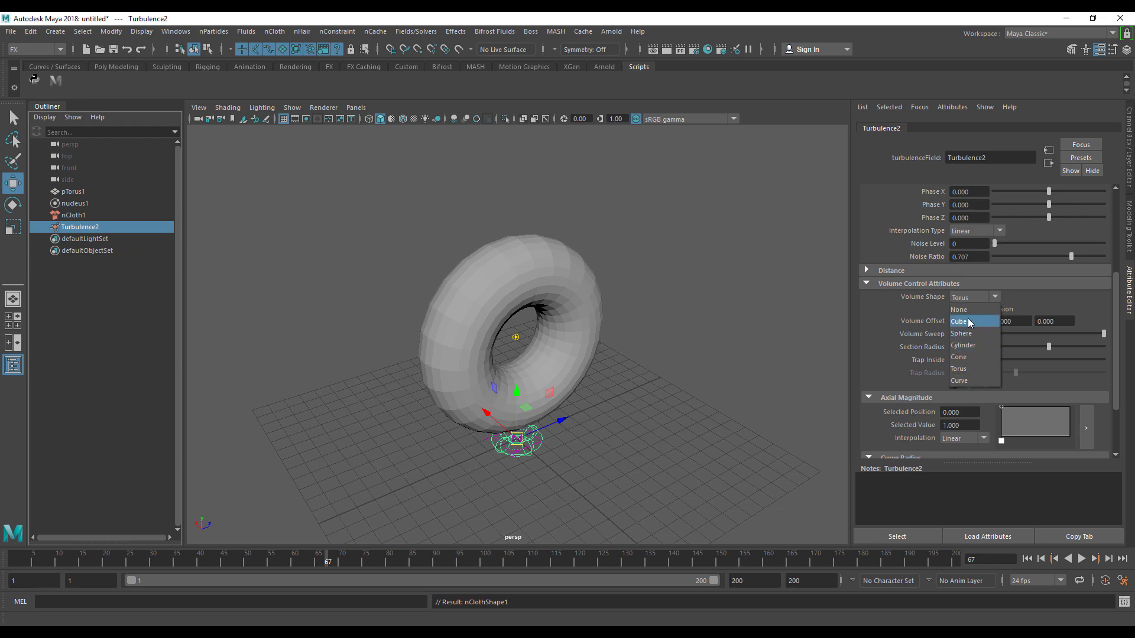
{"action": "left_click", "coordinate": [966, 312]}
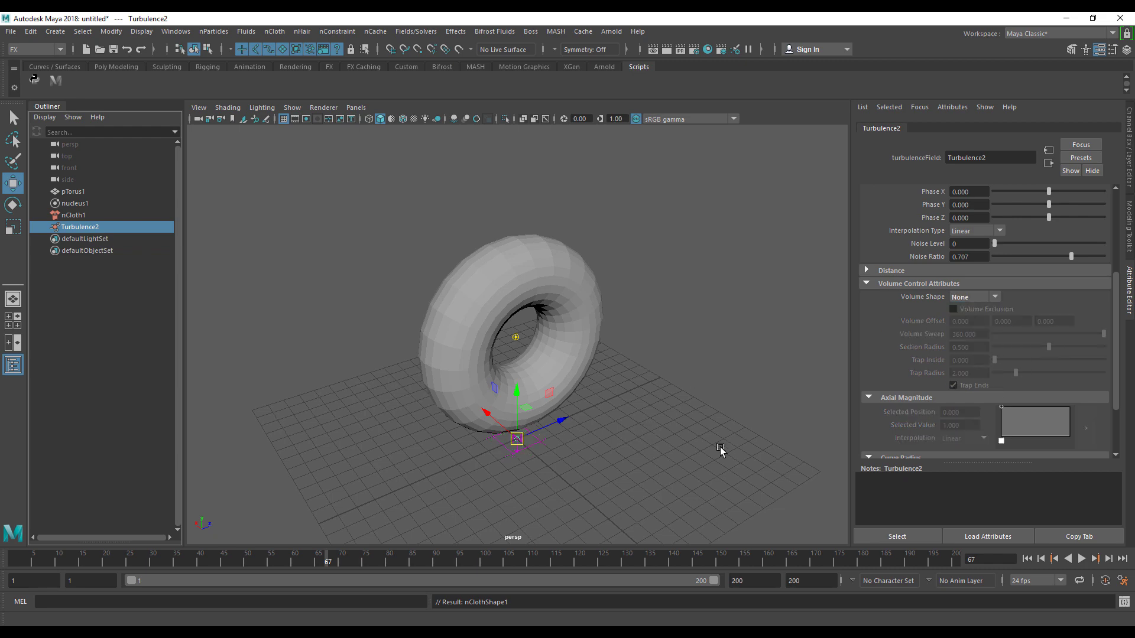
Play the simulation to examine how the turbulence scatters the torus fragments, and rewind to frame 1.
{"action": "left_click", "coordinate": [1082, 559]}
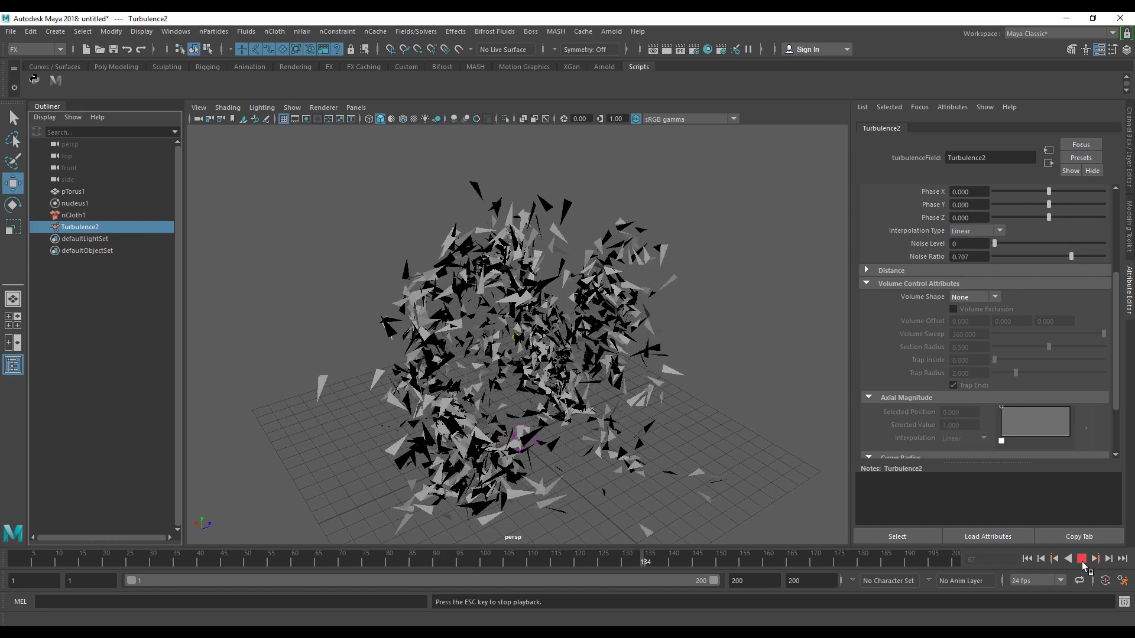
{"action": "left_click", "coordinate": [1081, 560]}
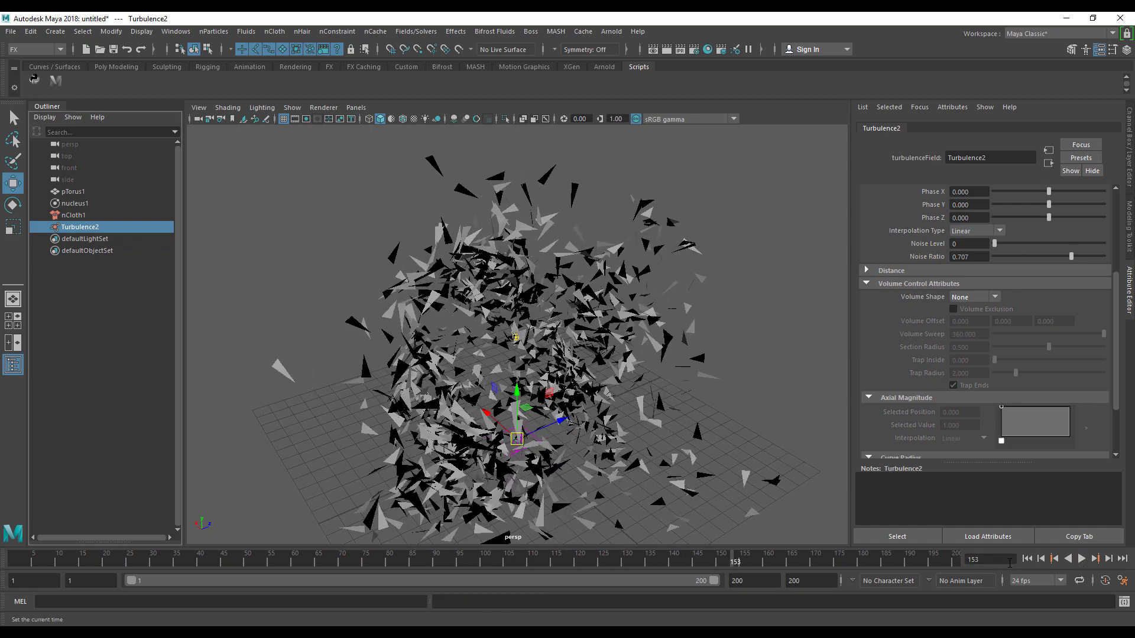
{"action": "left_click", "coordinate": [1027, 560]}
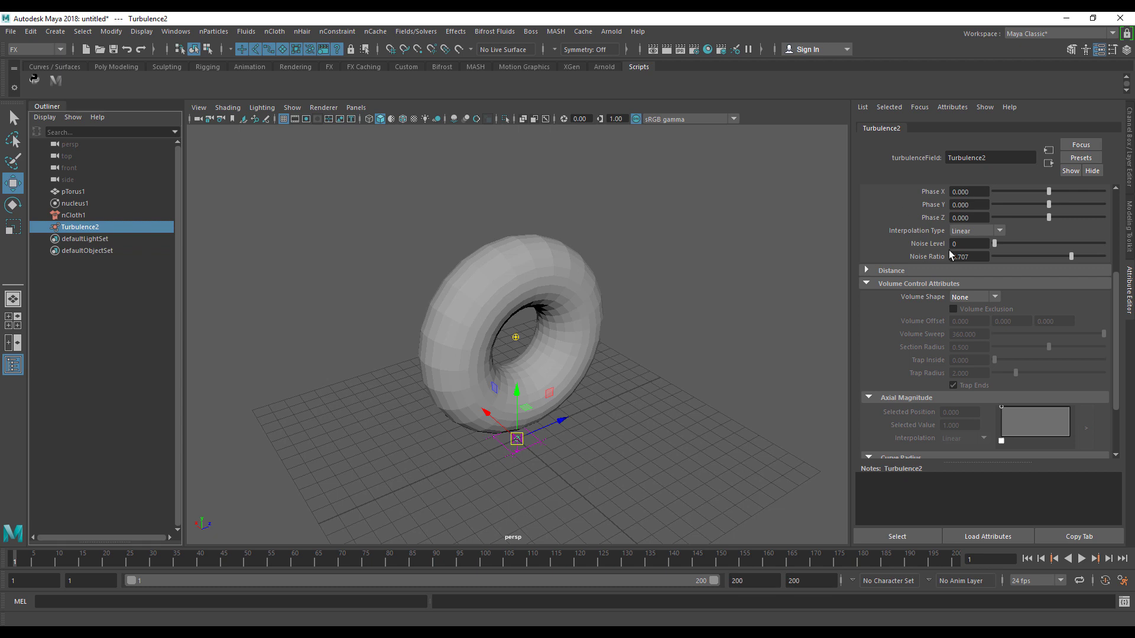
Set the turbulence field's volume shape to Sphere.
{"action": "left_click", "coordinate": [969, 297]}
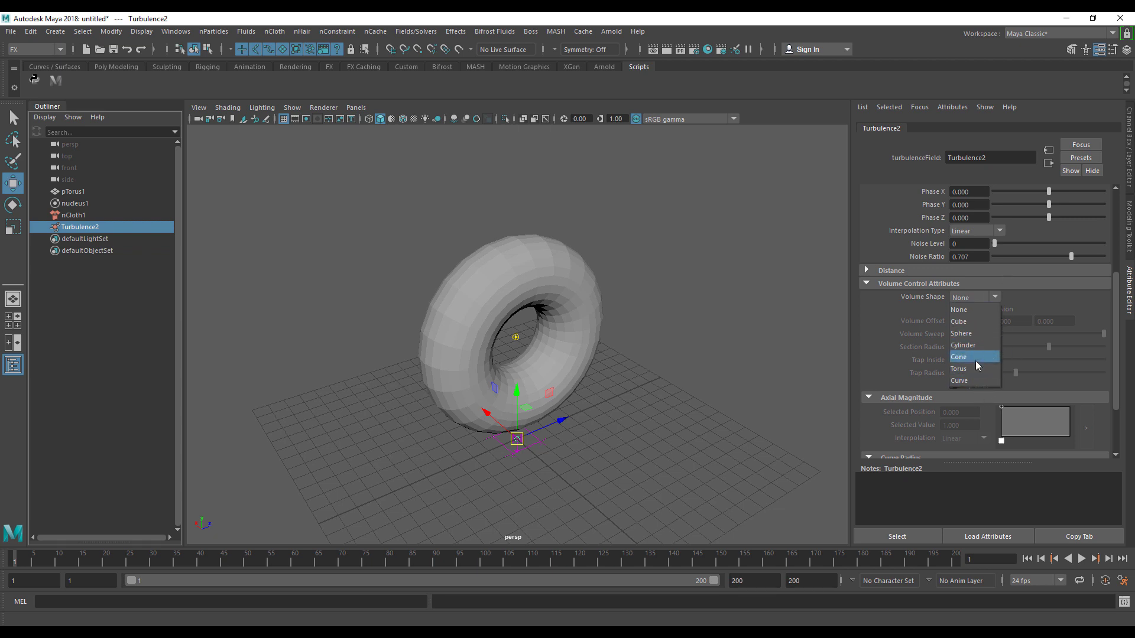
{"action": "left_click", "coordinate": [963, 333]}
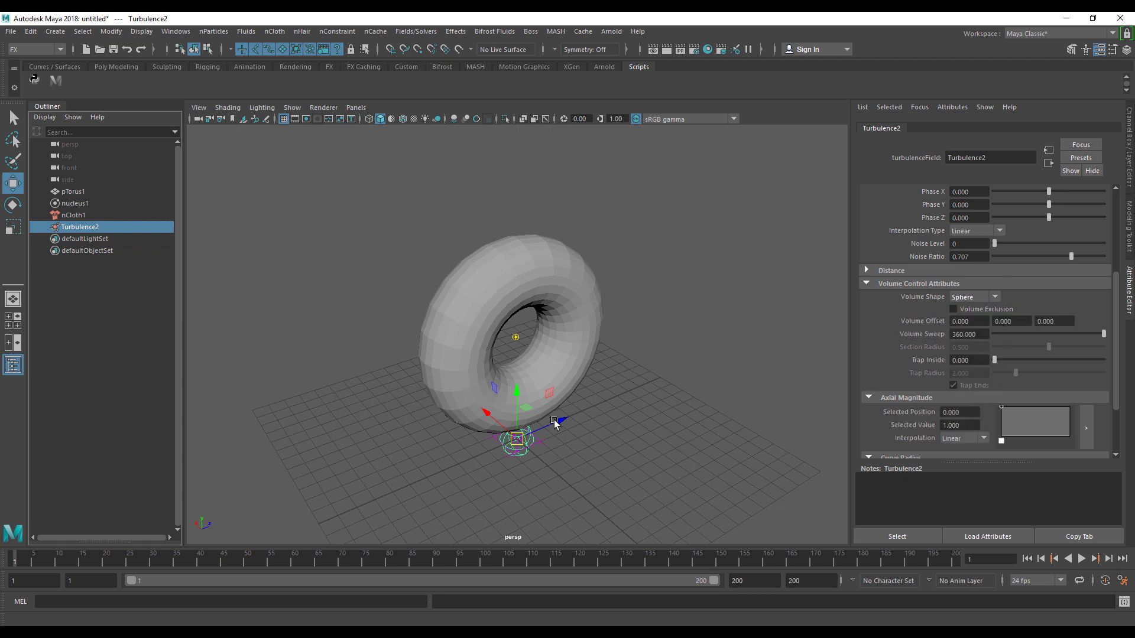
{"action": "left_click", "coordinate": [519, 447]}
{"action": "left_click", "coordinate": [524, 440]}
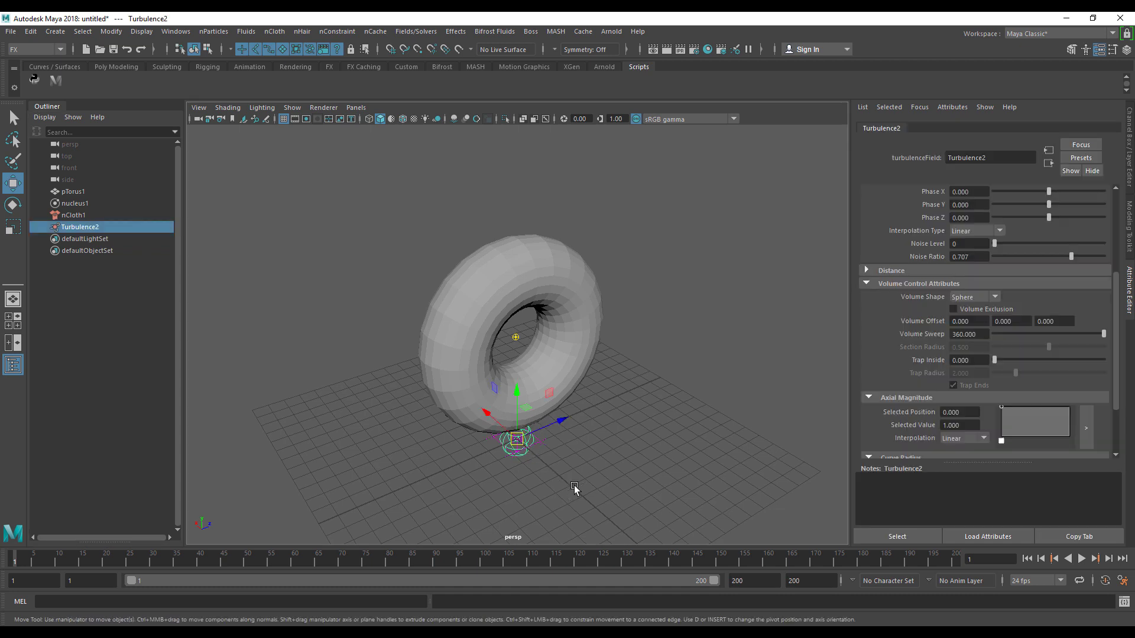
Scale up the spherical turbulence field uniformly and move it off the ground beside the torus's outer edge.
{"action": "key", "text": "r"}
{"action": "left_click_drag", "start_coordinate": [516, 436], "coordinate": [391, 376]}
{"action": "key", "text": "w"}
{"action": "mouse_move", "coordinate": [537, 363]}
{"action": "left_mouse_down", "text": "alt"}
{"action": "mouse_move", "coordinate": [585, 370]}
{"action": "mouse_move", "coordinate": [459, 393]}
{"action": "mouse_move", "coordinate": [522, 321]}
{"action": "mouse_move", "coordinate": [562, 370]}
{"action": "mouse_move", "coordinate": [532, 371]}
{"action": "left_mouse_up", "text": "alt"}
{"action": "key", "text": "r"}
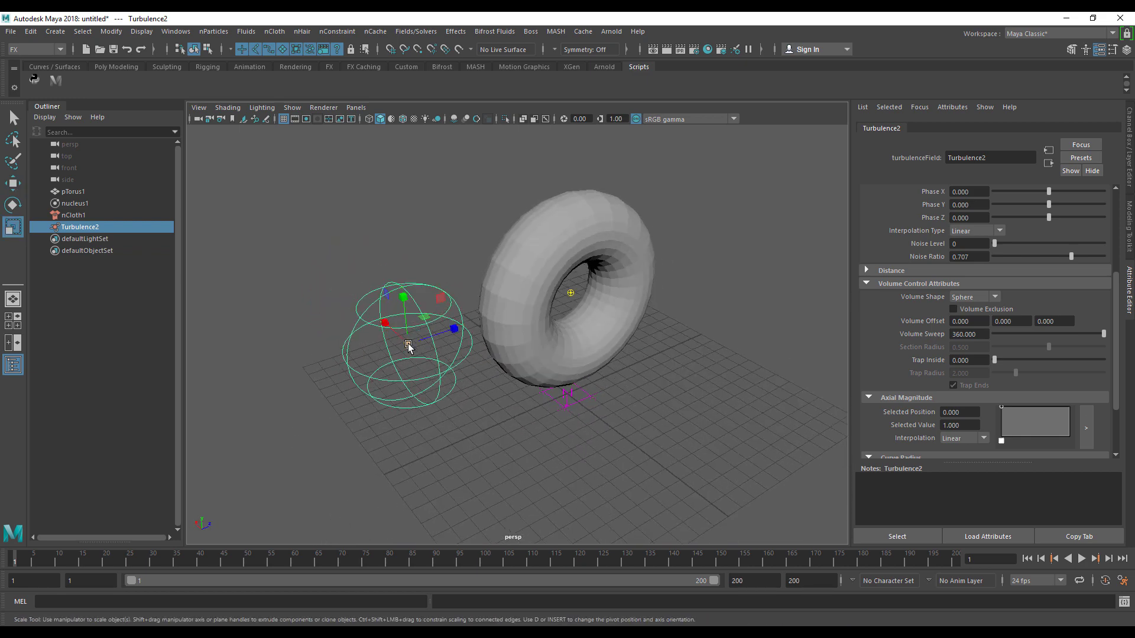
{"action": "key", "text": "w"}
{"action": "left_click_drag", "start_coordinate": [414, 337], "coordinate": [423, 260], "text": "alt"}
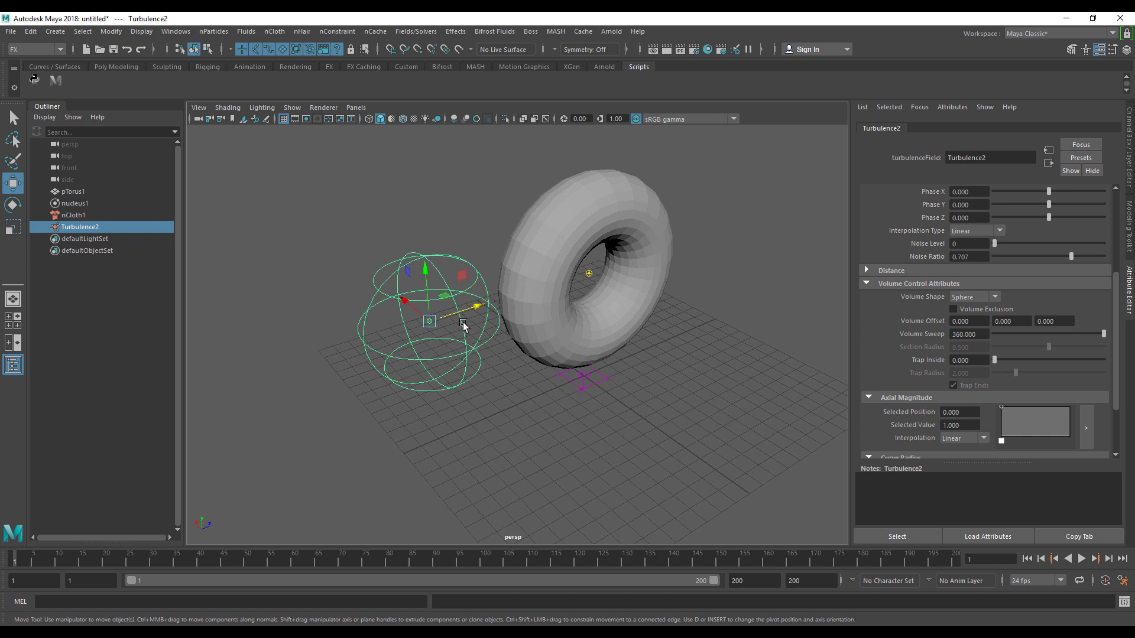
Play the simulation to check whether the field beside the torus affects the fragments, and stop it.
{"action": "left_click", "coordinate": [1081, 559]}
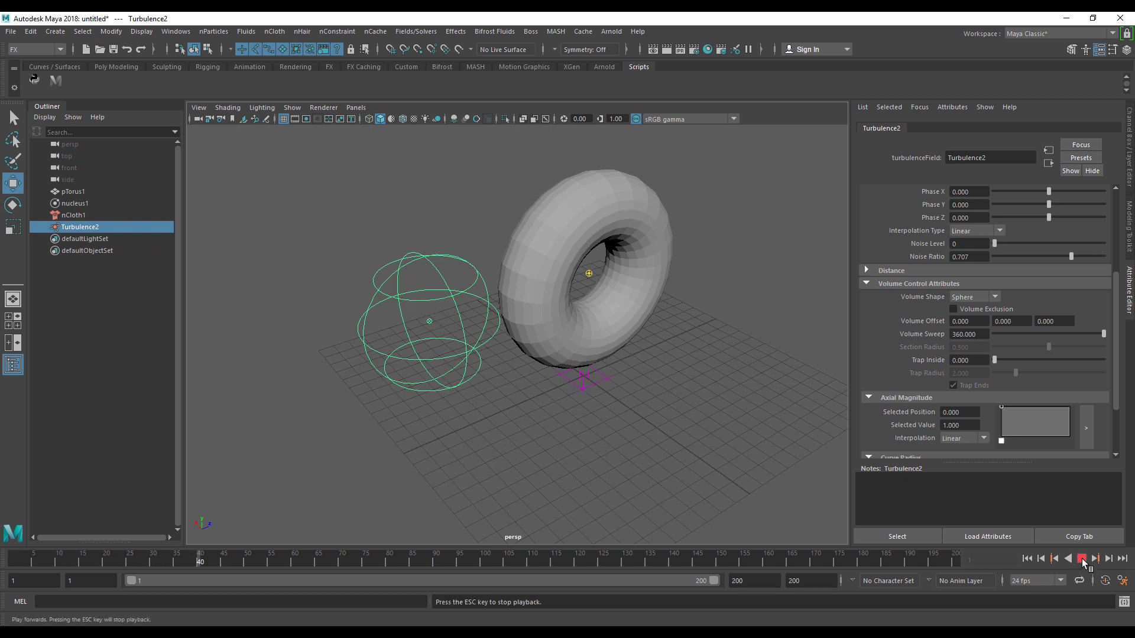
{"action": "left_click", "coordinate": [1082, 559]}
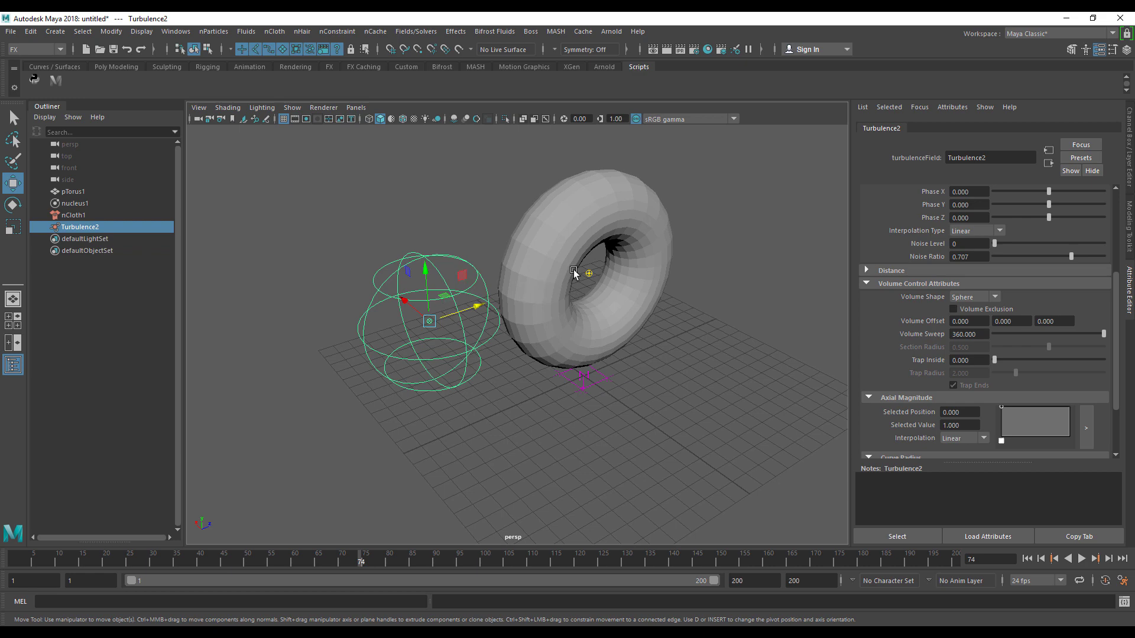
Move the spherical turbulence field into the torus's side, play the simulation to check the disintegration, and rewind to frame 1.
{"action": "left_click_drag", "start_coordinate": [574, 382], "coordinate": [521, 297], "text": "alt"}
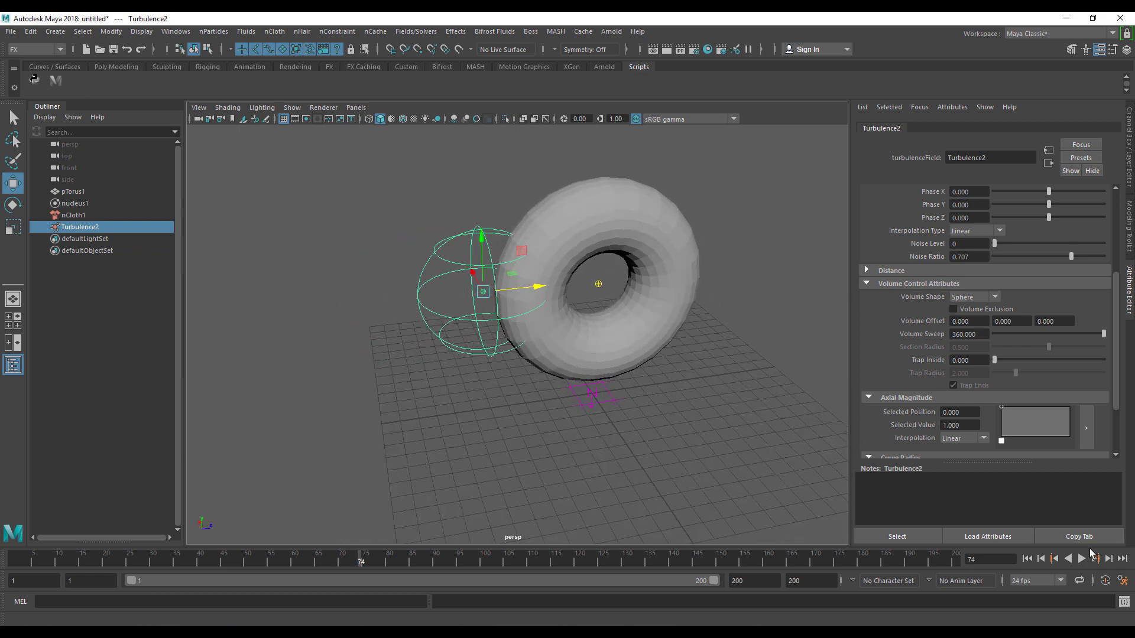
{"action": "left_click", "coordinate": [1082, 559]}
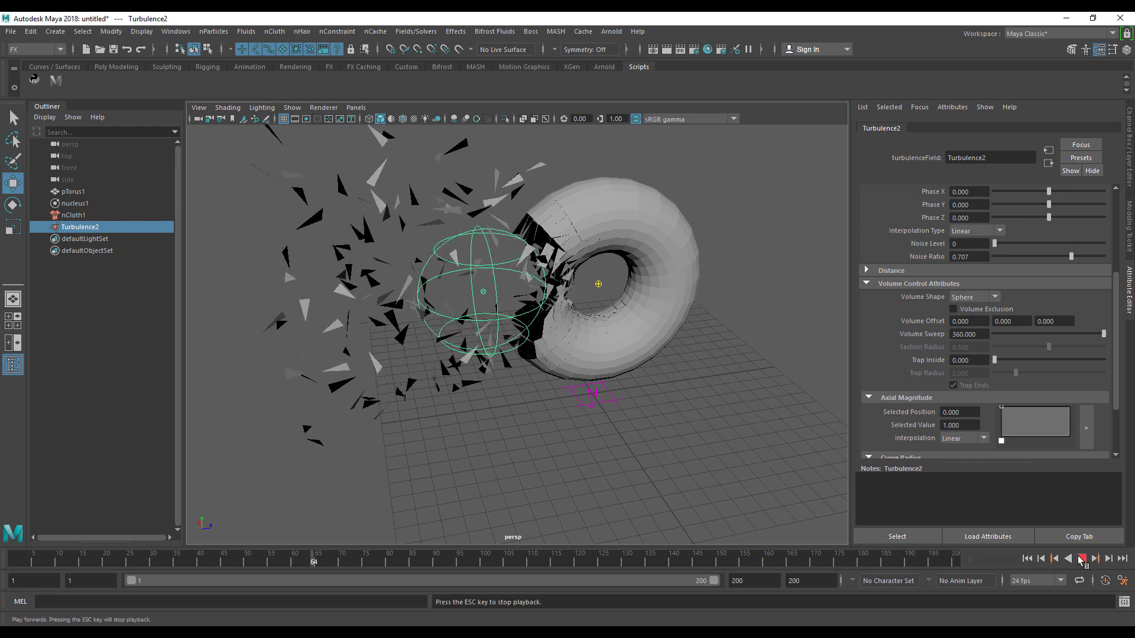
{"action": "left_click", "coordinate": [1081, 559]}
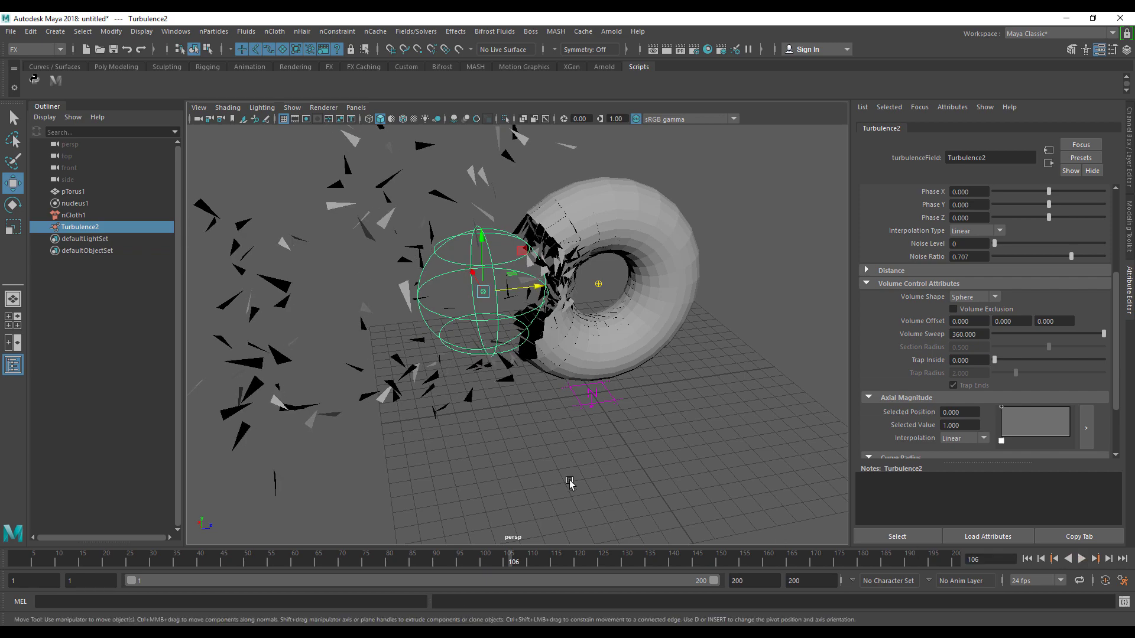
{"action": "left_click_drag", "start_coordinate": [571, 482], "coordinate": [402, 393], "text": "alt"}
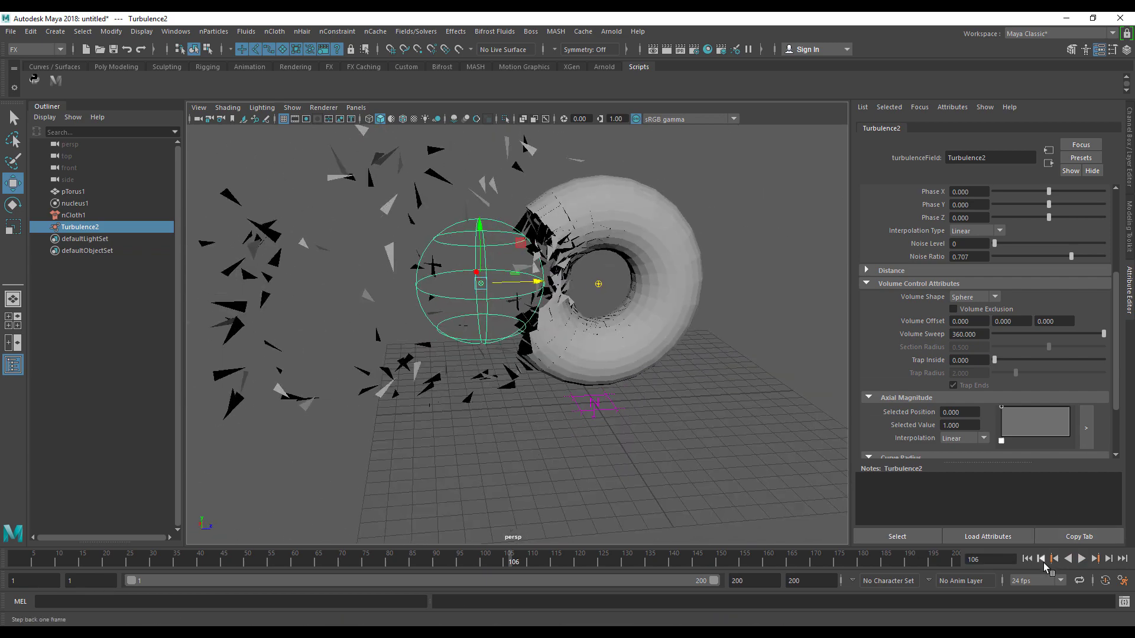
{"action": "left_click", "coordinate": [1028, 559]}
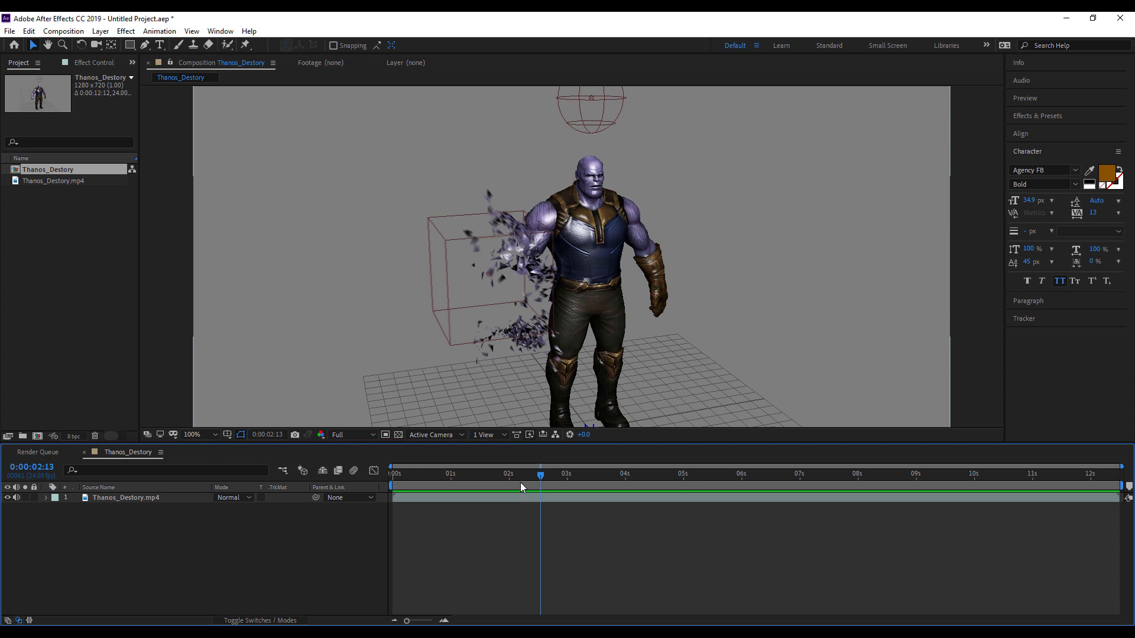
Scrub through the Thanos example clip to about 6 seconds, and switch back to the torus scene in Maya.
{"action": "left_click", "coordinate": [426, 481]}
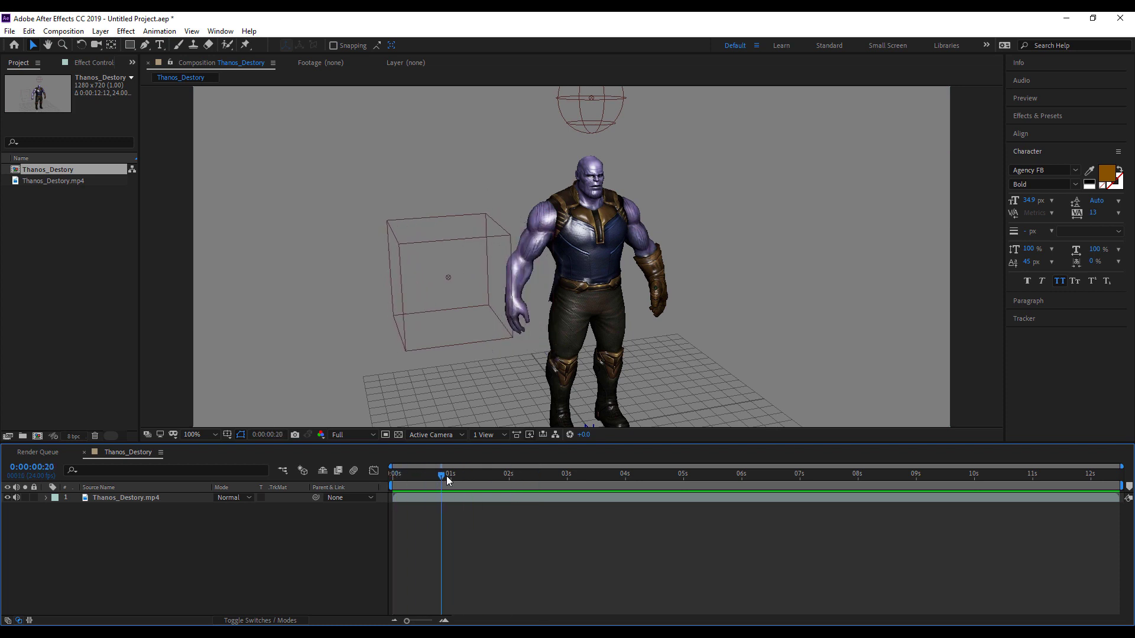
{"action": "left_click_drag", "start_coordinate": [585, 462], "coordinate": [744, 493]}
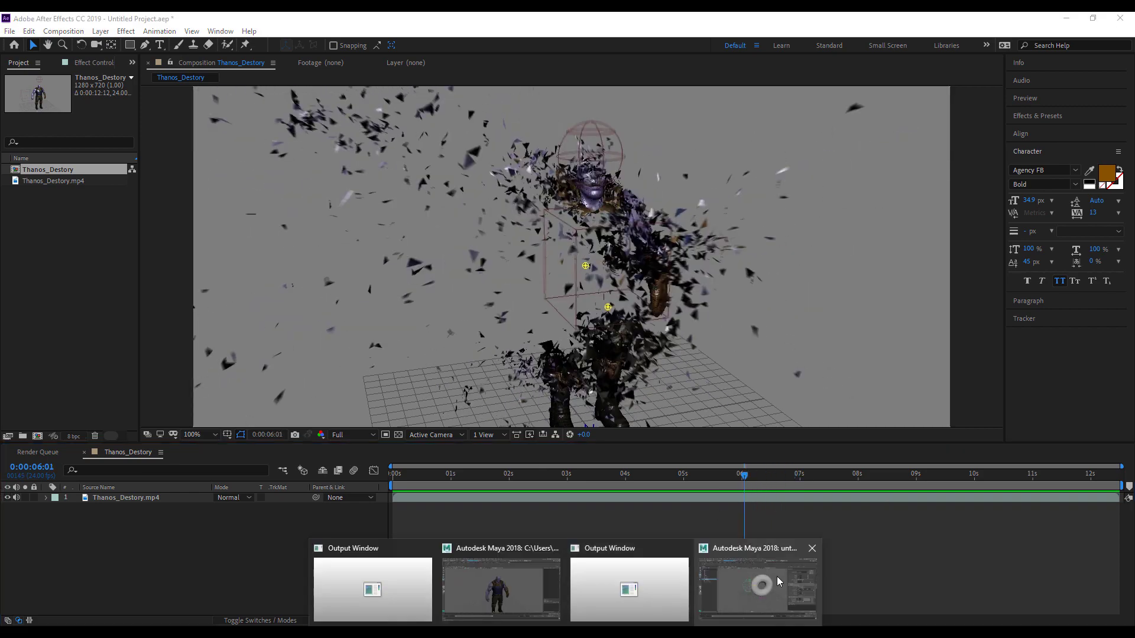
{"action": "left_click", "coordinate": [776, 576]}
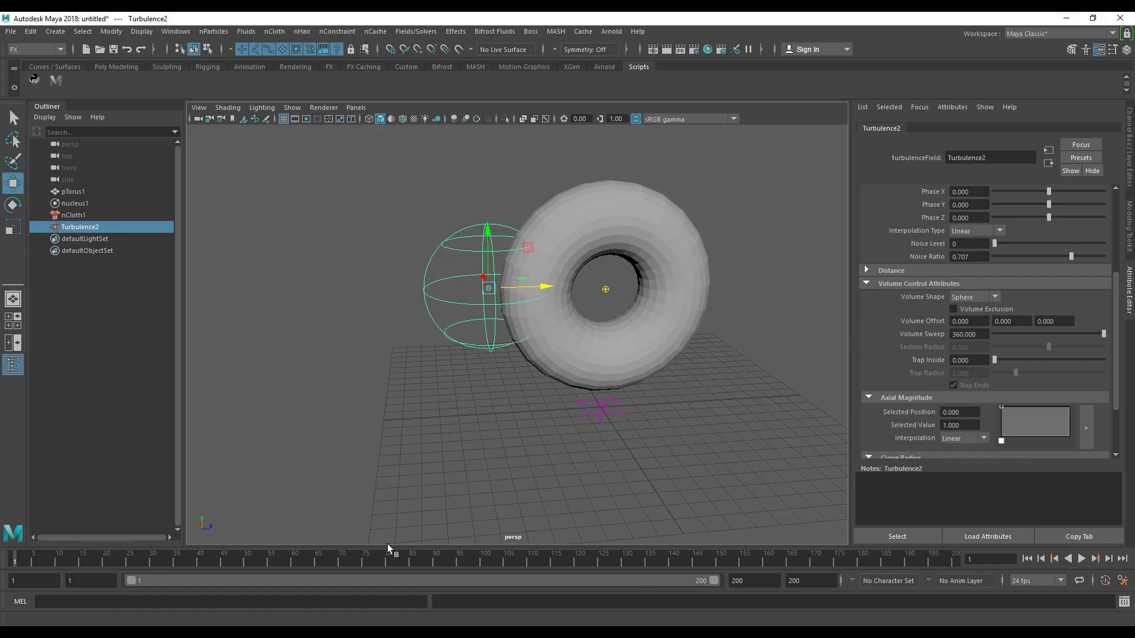
Move the turbulence field clear of the torus to about Z -15 and key its translation at frame 1.
{"action": "left_click_drag", "start_coordinate": [545, 287], "coordinate": [369, 302]}
{"action": "scroll", "coordinate": [941, 238], "scroll_direction": "up", "scroll_amount": 5}
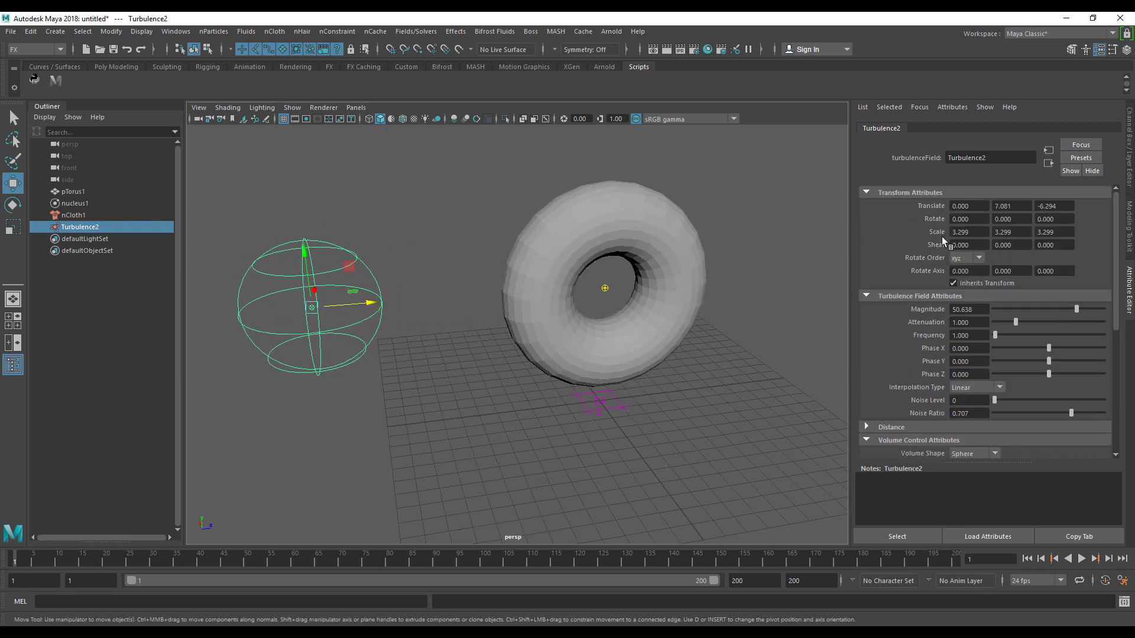
{"action": "right_click", "coordinate": [934, 204]}
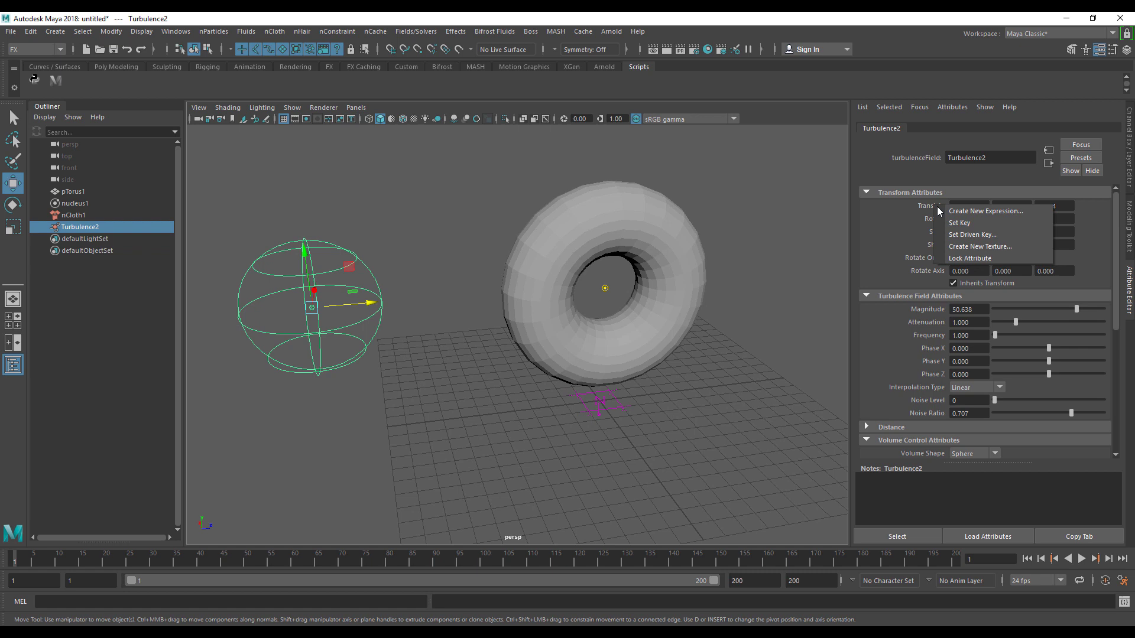
{"action": "left_click", "coordinate": [974, 222]}
At frame 99, move the turbulence field through to the torus's opposite side, about Z 8.5, and key its translation.
{"action": "left_click_drag", "start_coordinate": [191, 562], "coordinate": [474, 567]}
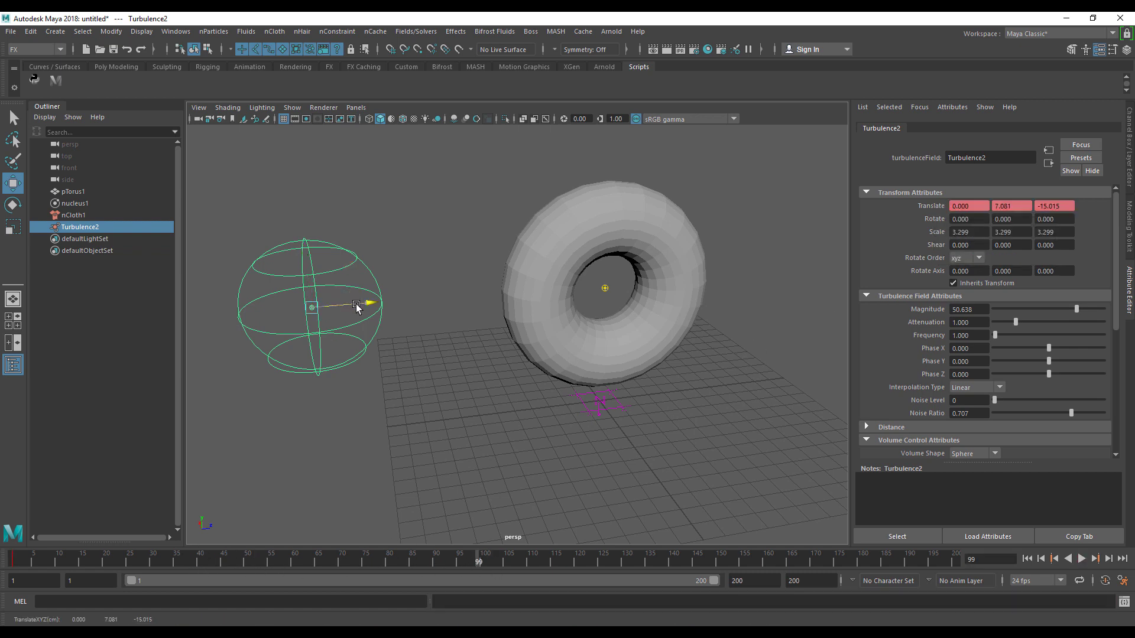
{"action": "left_click_drag", "start_coordinate": [352, 303], "coordinate": [783, 302]}
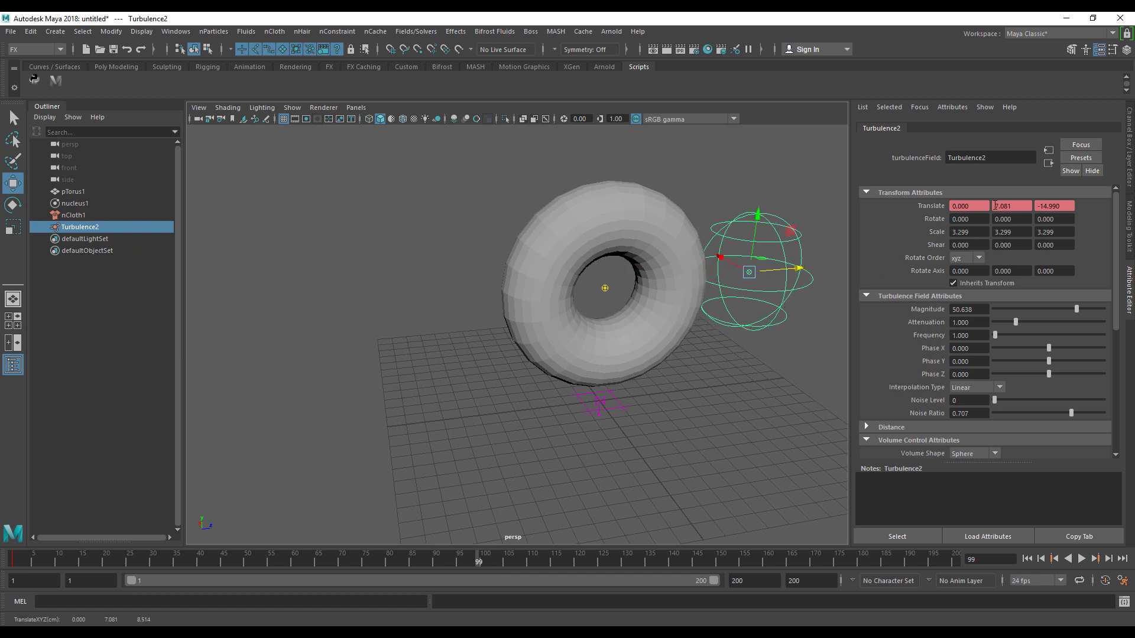
{"action": "right_click", "coordinate": [933, 211]}
{"action": "left_click", "coordinate": [960, 224]}
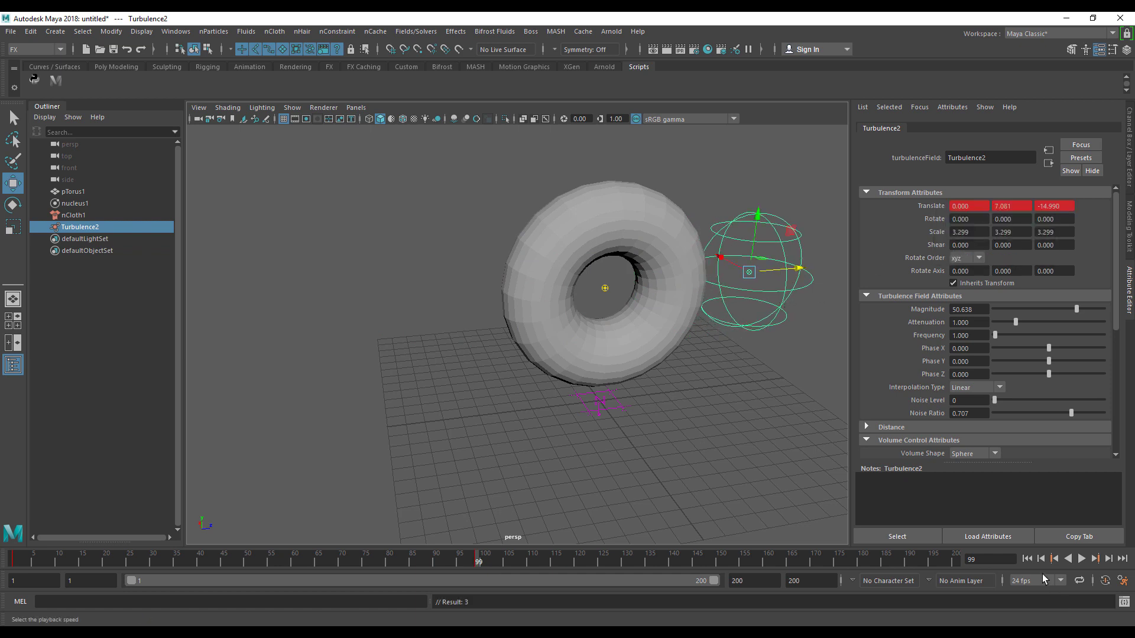
Play the simulation from the first frame and check from a more frontal view how the moving field breaks the torus.
{"action": "left_click", "coordinate": [1028, 559]}
{"action": "left_click", "coordinate": [1081, 559]}
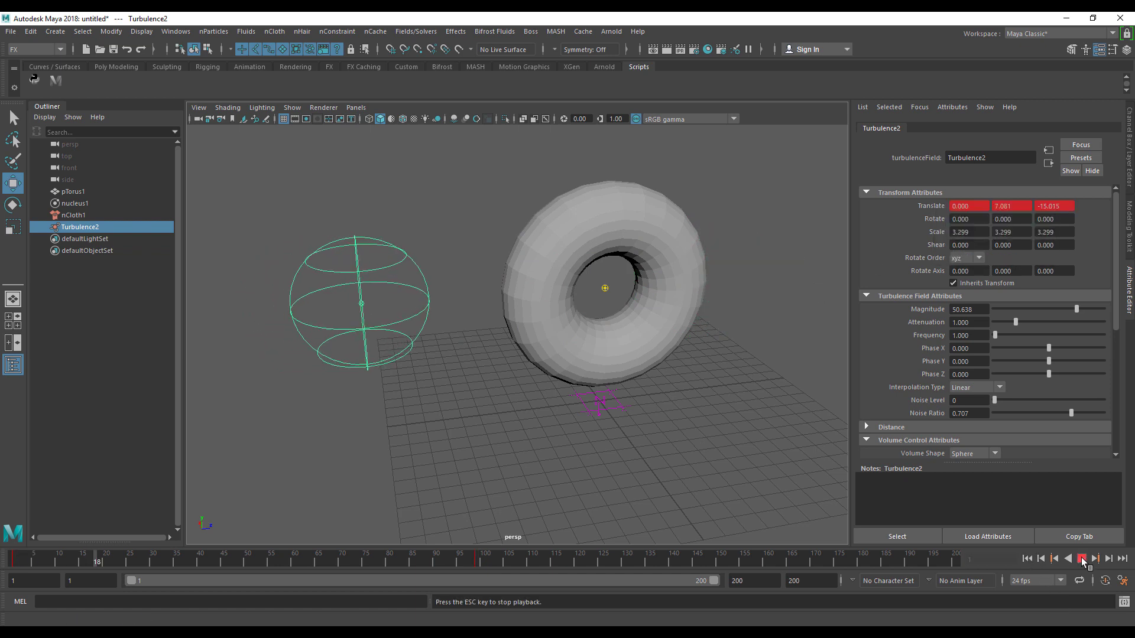
{"action": "key", "text": "Escape"}
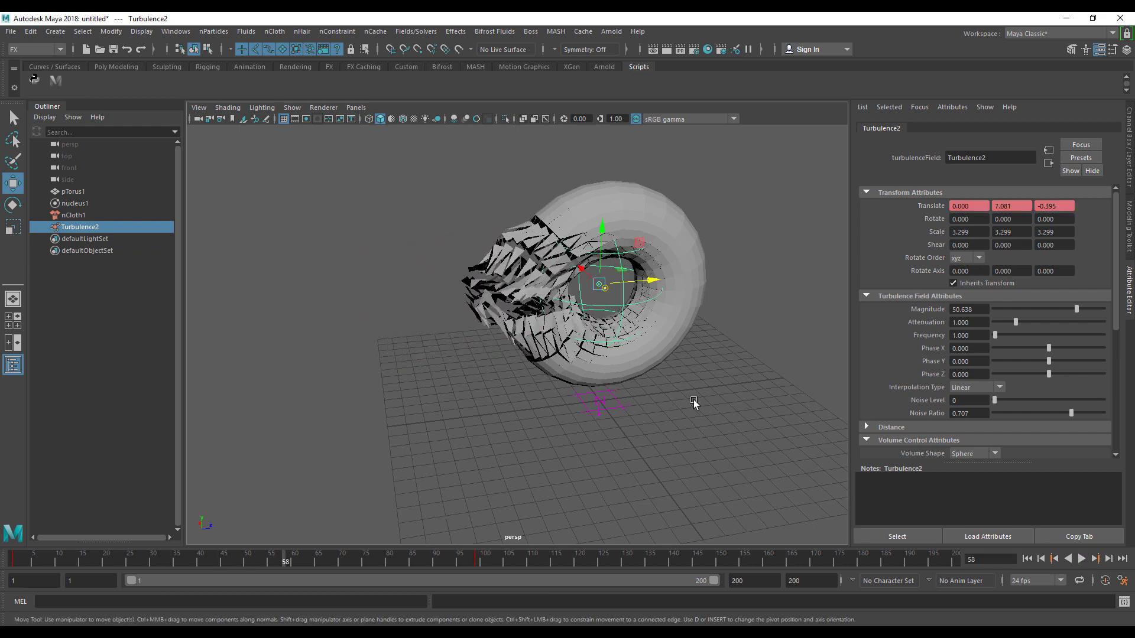
{"action": "left_click_drag", "start_coordinate": [535, 408], "coordinate": [505, 405], "text": "alt"}
{"action": "left_click", "coordinate": [1081, 559]}
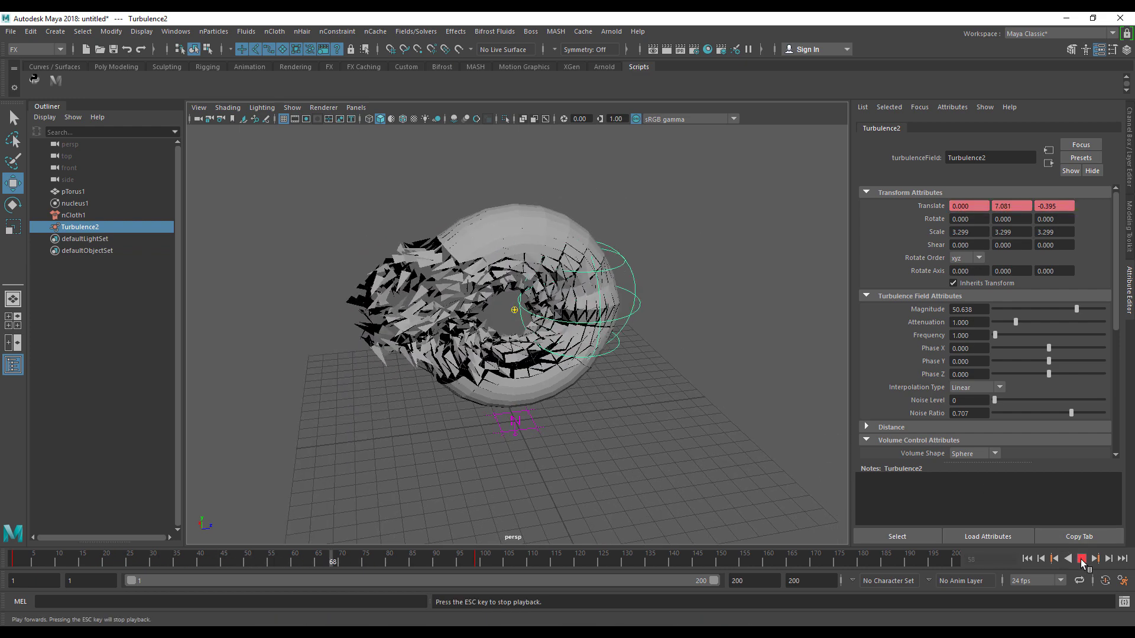
{"action": "key", "text": "Escape"}
Set the turbulence field's magnitude to 100, replay the simulation from the first frame, and lower the attenuation to 0.65.
{"action": "scroll", "coordinate": [987, 367], "scroll_direction": "down", "scroll_amount": 3}
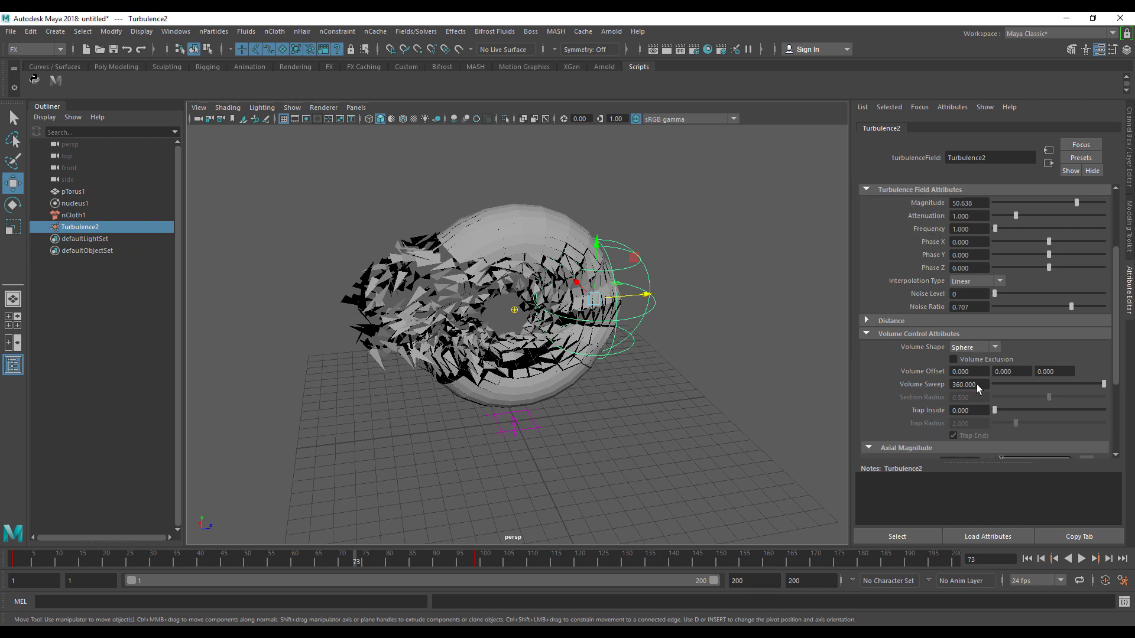
{"action": "scroll", "coordinate": [969, 390], "scroll_direction": "down", "scroll_amount": 2}
{"action": "scroll", "coordinate": [926, 328], "scroll_direction": "up", "scroll_amount": 4}
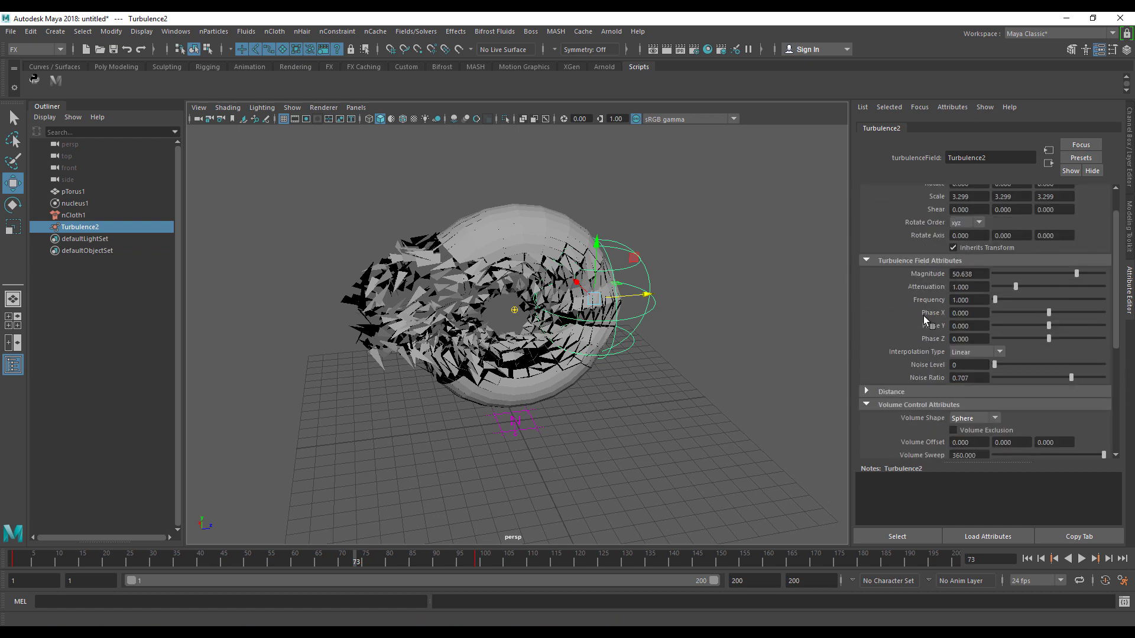
{"action": "double_click", "coordinate": [977, 273]}
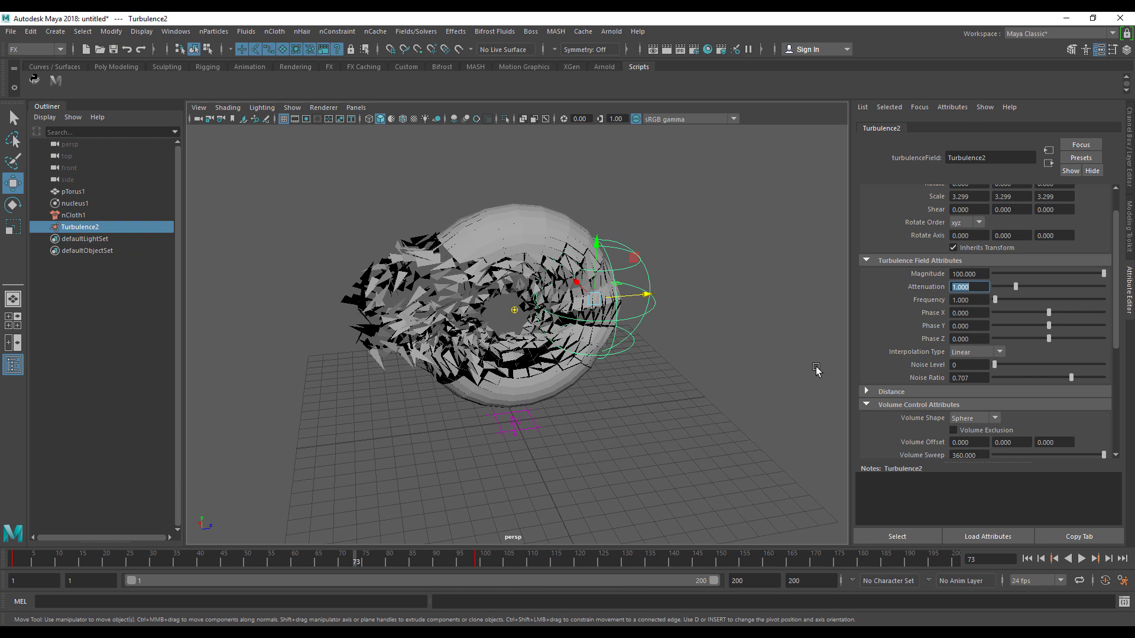
{"action": "left_click", "coordinate": [1030, 560]}
{"action": "left_click", "coordinate": [1081, 559]}
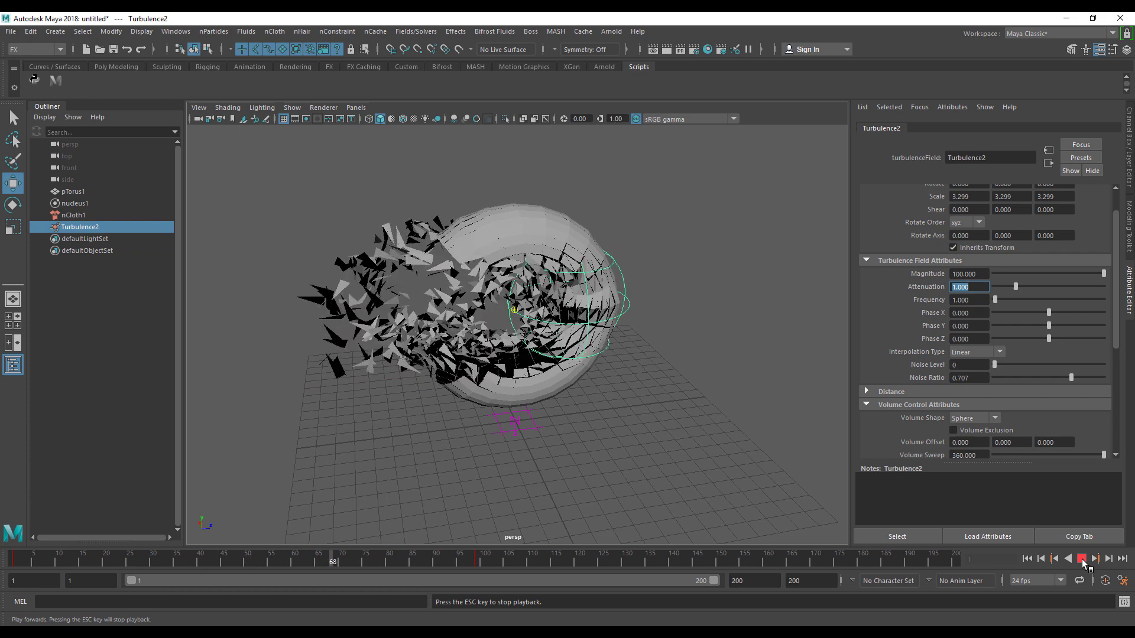
{"action": "left_click", "coordinate": [1082, 560]}
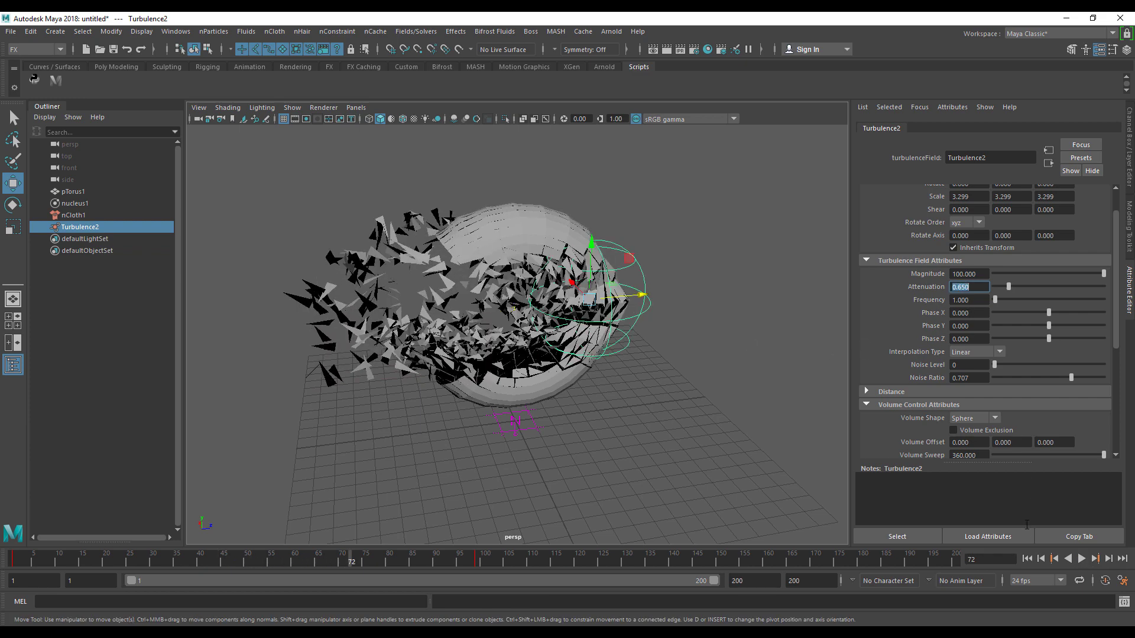
Replay the simulation from the first frame and examine how far the torus fragments spread from the front.
{"action": "left_click", "coordinate": [1027, 559]}
{"action": "left_click", "coordinate": [1082, 558]}
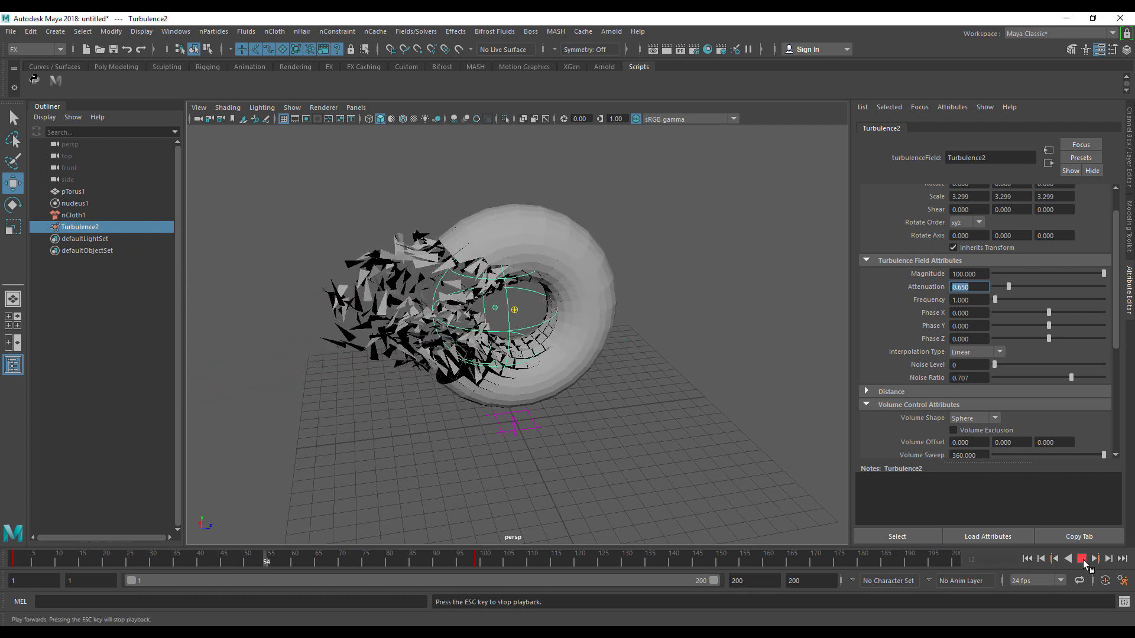
{"action": "left_click", "coordinate": [1082, 559]}
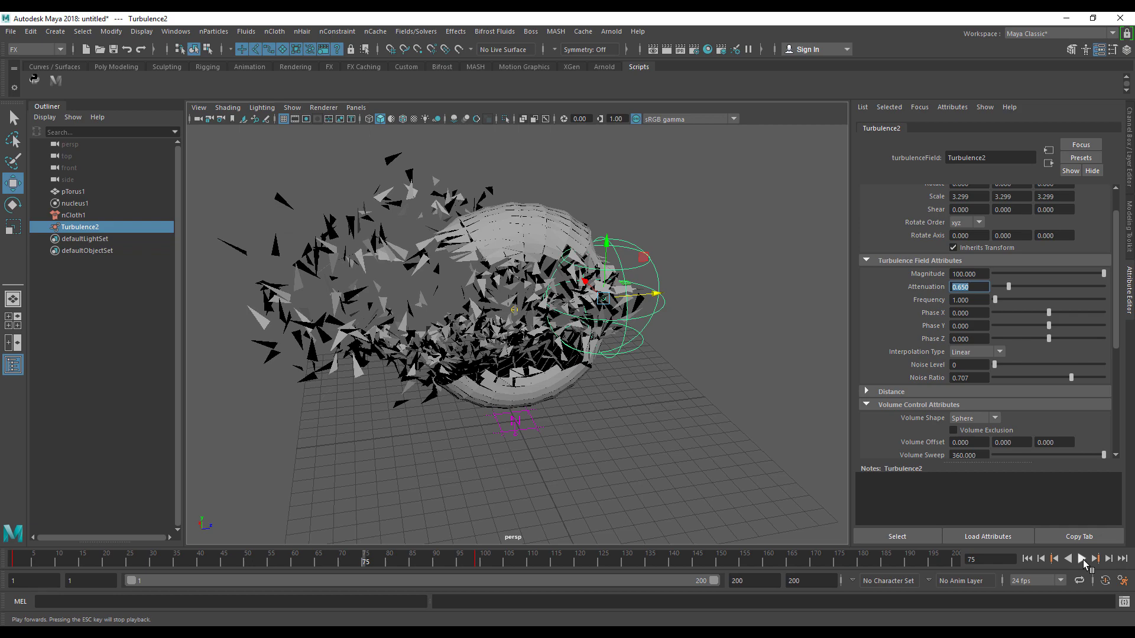
{"action": "left_click_drag", "start_coordinate": [569, 463], "coordinate": [520, 460], "text": "alt"}
Move the field's frame 99 translation key to about frame 197 and play the simulation from the first frame.
{"action": "left_click", "coordinate": [1031, 559]}
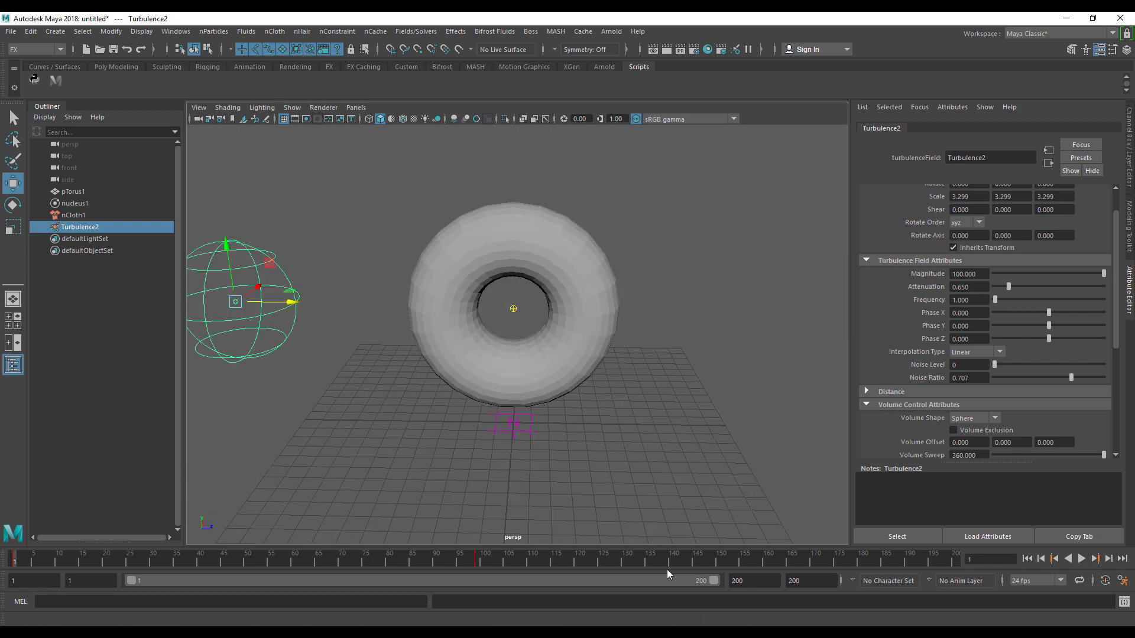
{"action": "left_click_drag", "start_coordinate": [481, 560], "coordinate": [948, 582], "text": "shift"}
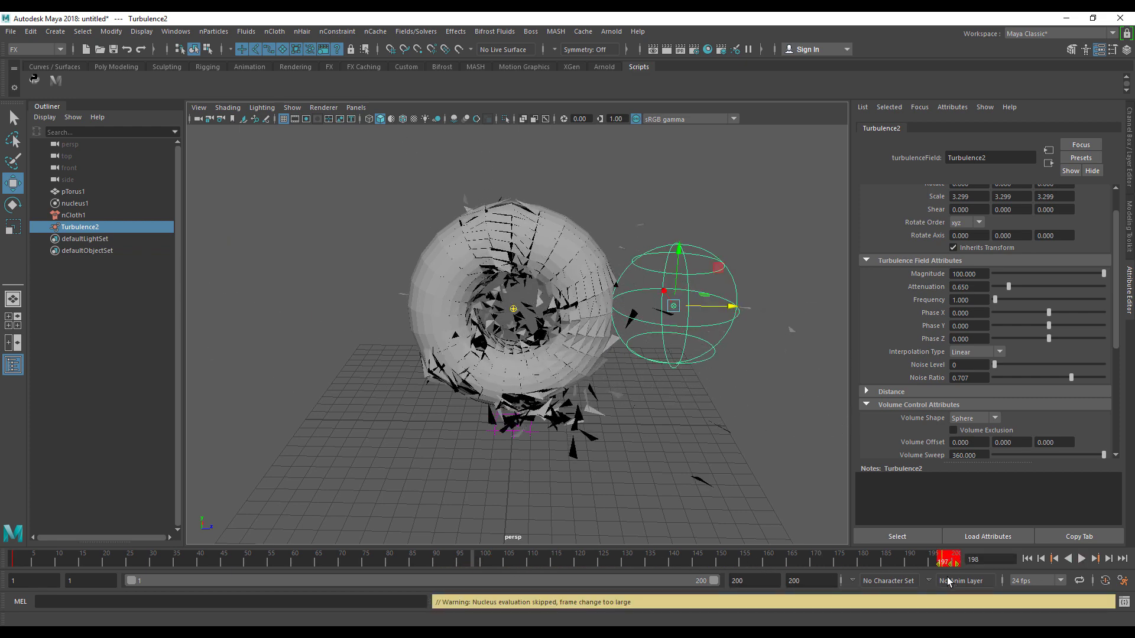
{"action": "left_click", "coordinate": [1028, 559]}
{"action": "left_click", "coordinate": [1082, 559]}
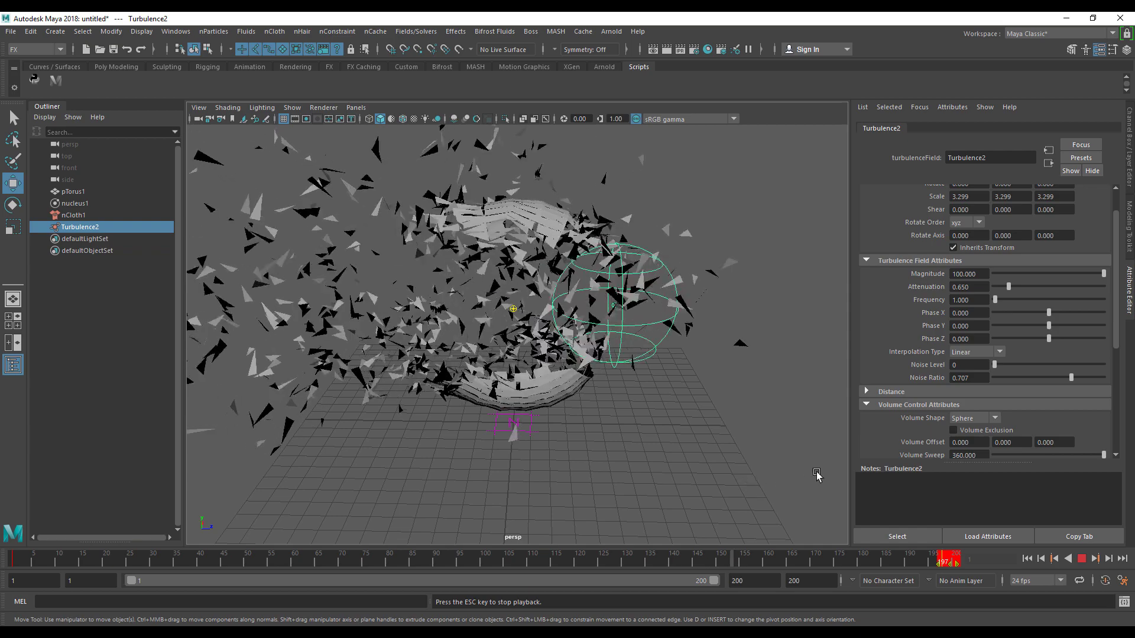
{"action": "left_click", "coordinate": [1082, 562]}
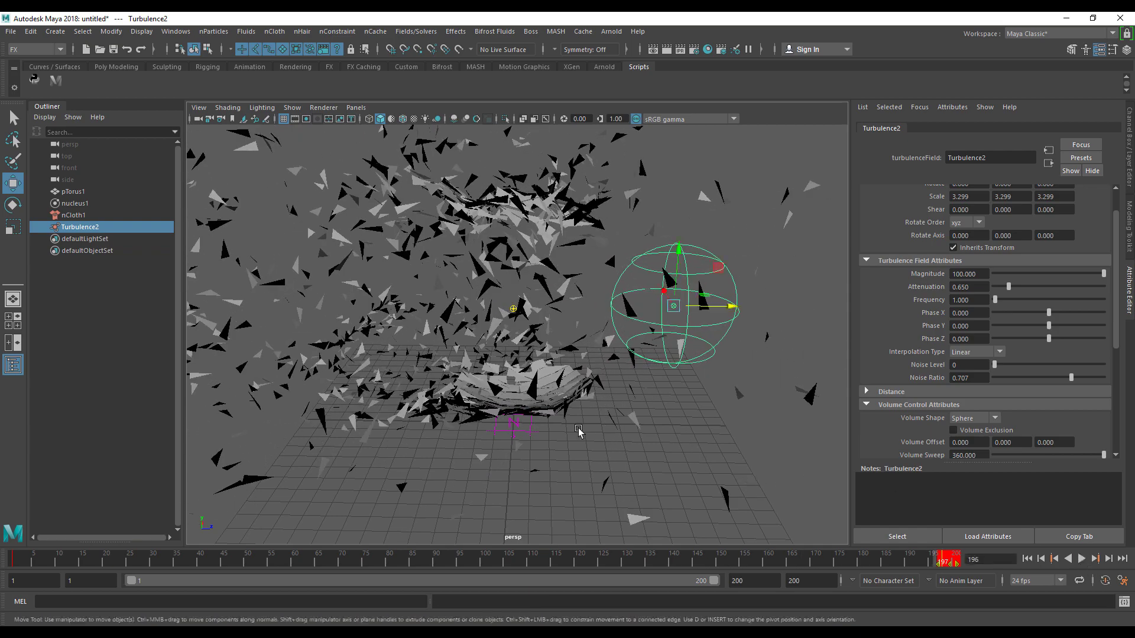
Rewind, set the turbulence field's magnitude to 60, and play the simulation to about frame 125.
{"action": "left_click", "coordinate": [1026, 559]}
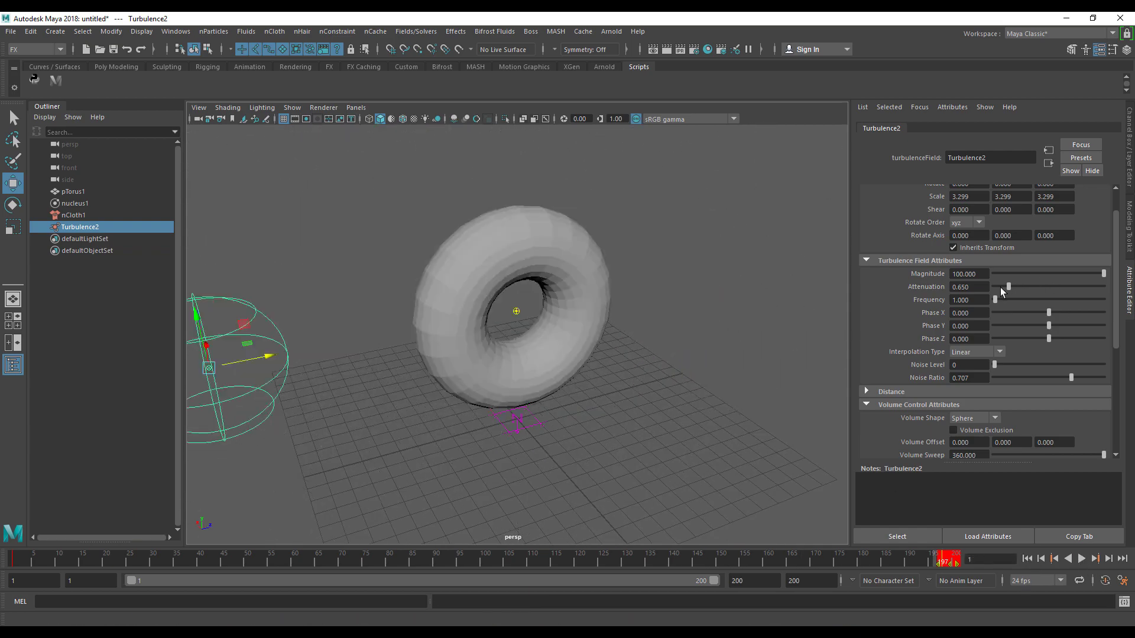
{"action": "type", "text": "60"}
{"action": "key", "text": "Return"}
{"action": "left_click", "coordinate": [1080, 559]}
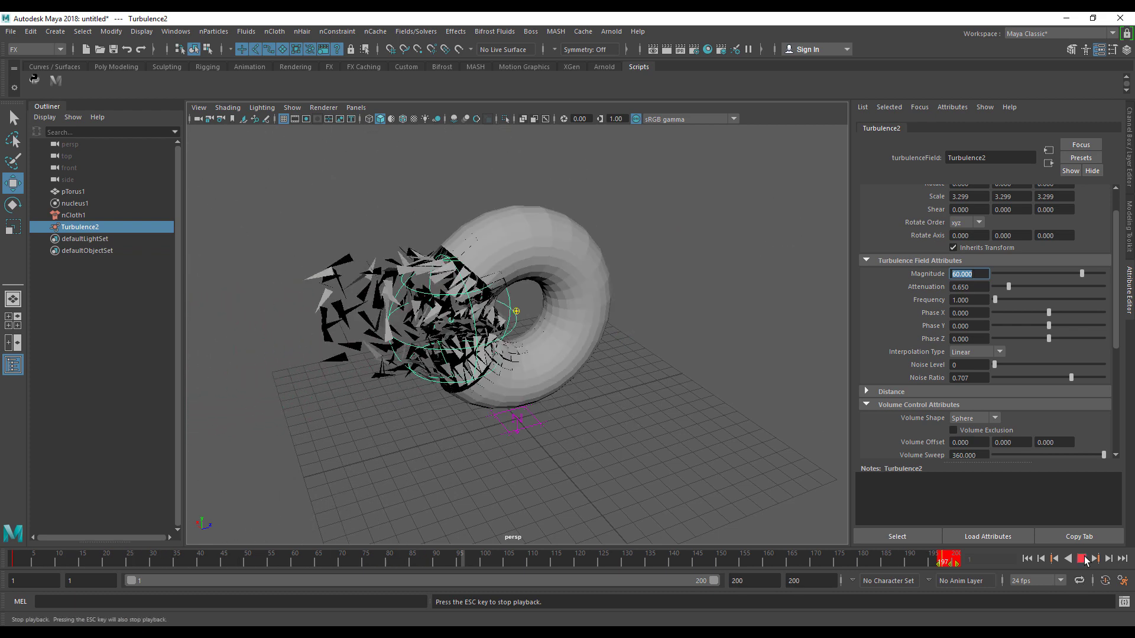
{"action": "left_click", "coordinate": [1085, 560]}
Frame the disintegrating torus from the front and enlarge the viewport by hiding the Attribute Editor and Outliner.
{"action": "left_click_drag", "start_coordinate": [626, 381], "coordinate": [516, 377], "text": "alt"}
{"action": "left_click_drag", "start_coordinate": [468, 435], "coordinate": [476, 400], "text": "alt"}
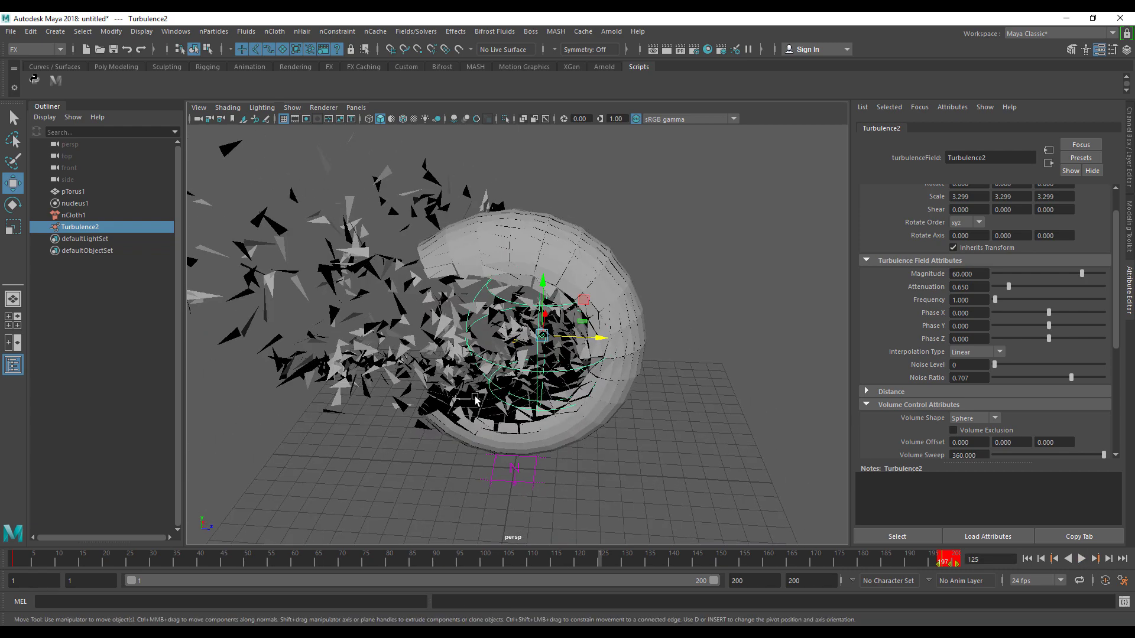
{"action": "key", "text": "ctrl+a"}
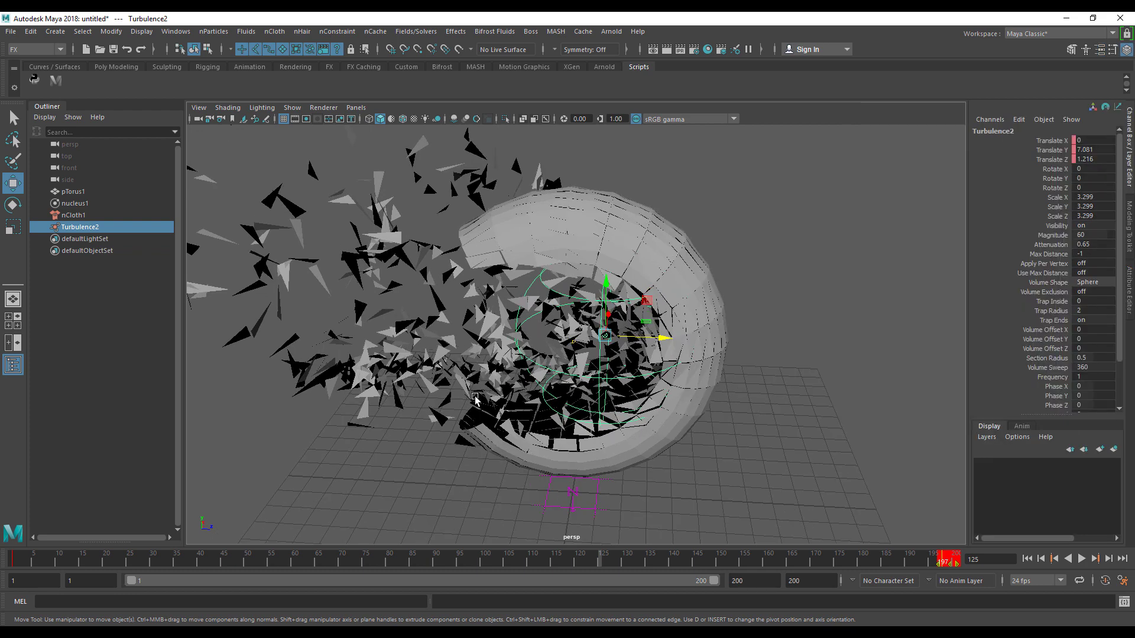
{"action": "left_click", "coordinate": [18, 365]}
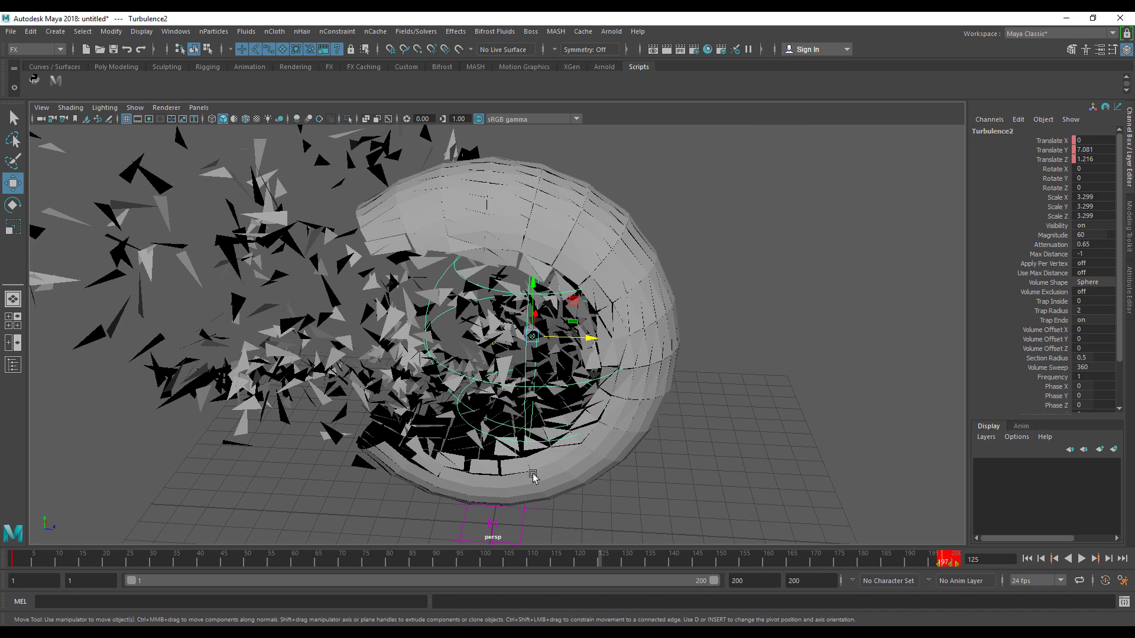
Switch to the Maya window with the Thanos.obj scene and examine the character's body mesh from several angles.
{"action": "mouse_move", "coordinate": [531, 632]}
{"action": "left_click", "coordinate": [535, 597]}
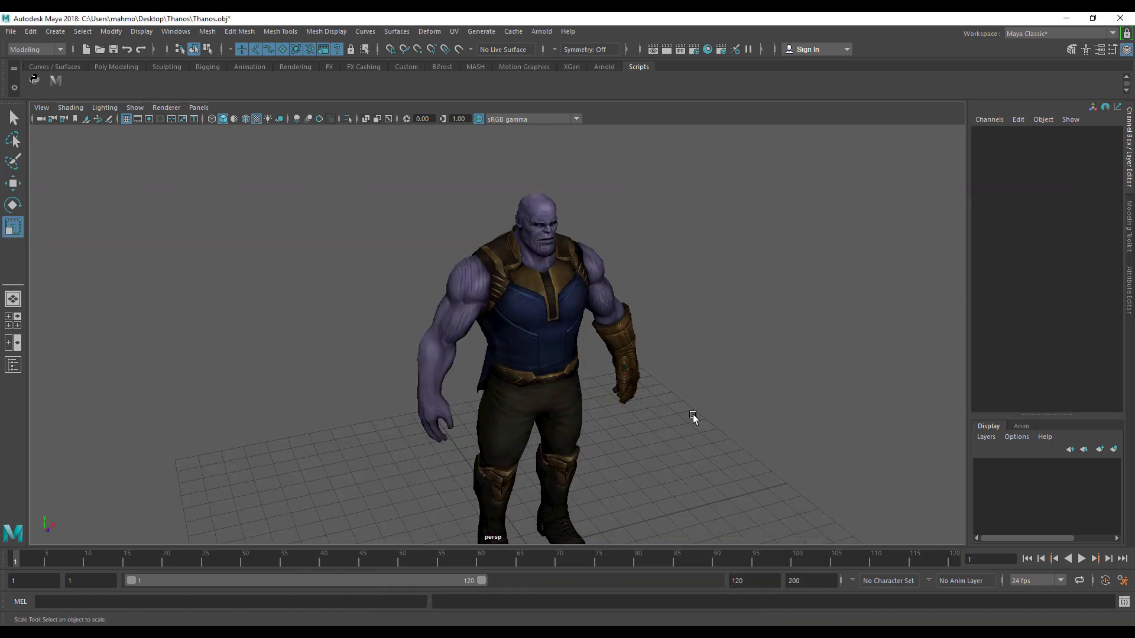
{"action": "left_click_drag", "start_coordinate": [691, 418], "coordinate": [515, 348], "text": "alt"}
{"action": "left_click", "coordinate": [454, 339]}
{"action": "key", "text": "f"}
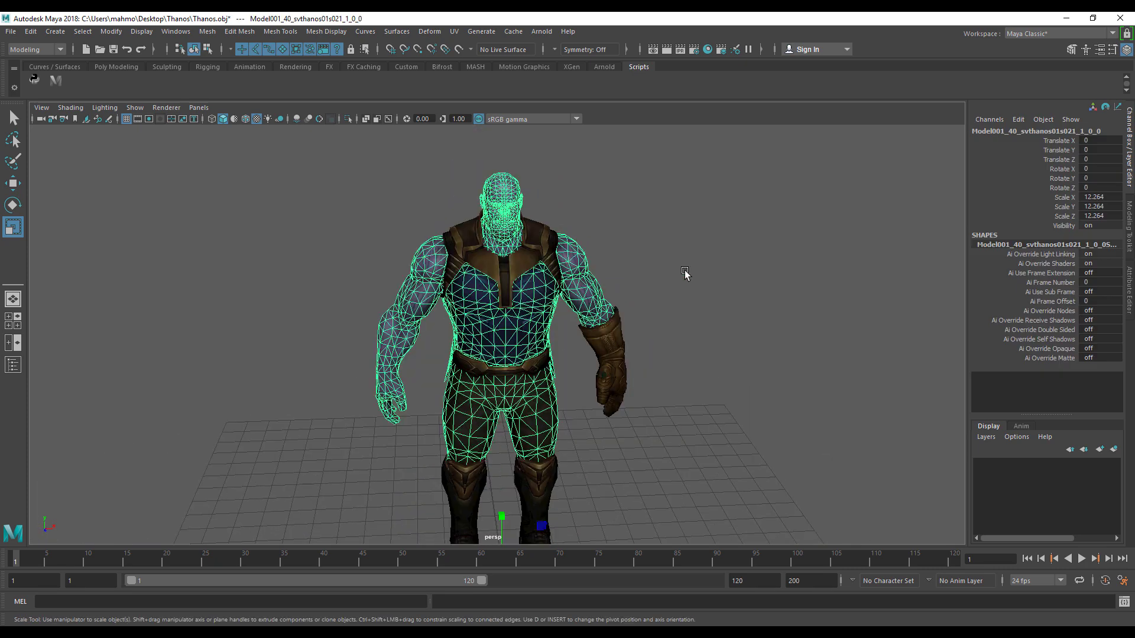
{"action": "left_click", "coordinate": [684, 272]}
{"action": "left_click_drag", "start_coordinate": [455, 313], "coordinate": [473, 336], "text": "alt"}
{"action": "mouse_move", "coordinate": [473, 337]}
{"action": "right_mouse_down", "text": "alt"}
{"action": "mouse_move", "coordinate": [493, 322]}
{"action": "mouse_move", "coordinate": [479, 316]}
{"action": "right_mouse_up", "text": "alt"}
{"action": "left_click_drag", "start_coordinate": [479, 316], "coordinate": [423, 326], "text": "alt"}
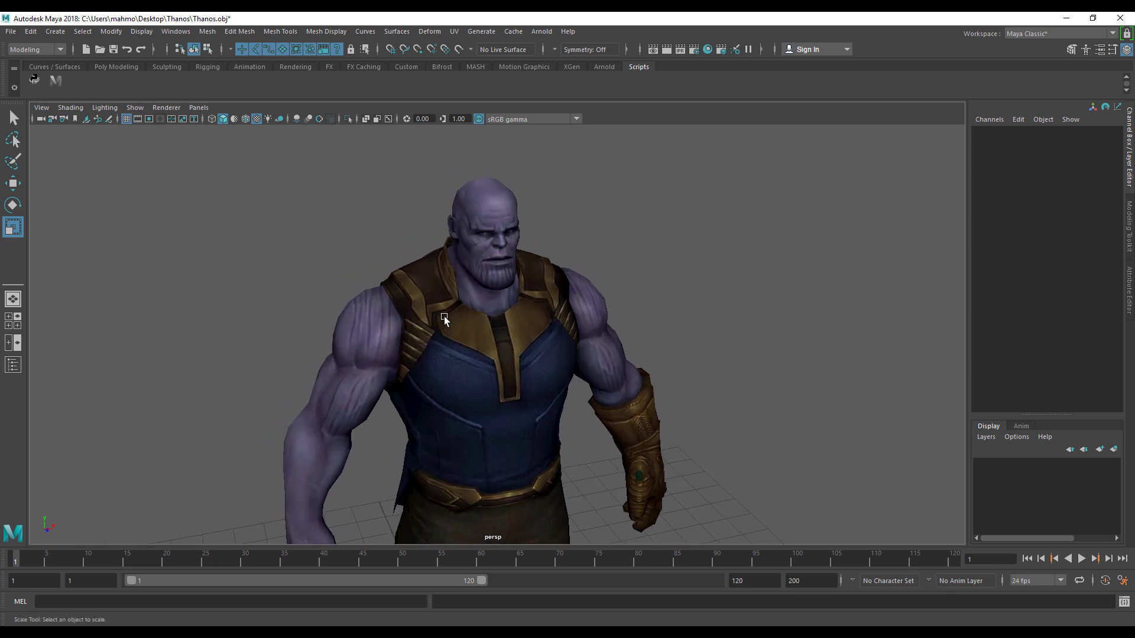
Select the separate armor mesh and examine which parts it covers, including the collar, belt, gauntlet and boots.
{"action": "left_click", "coordinate": [413, 328]}
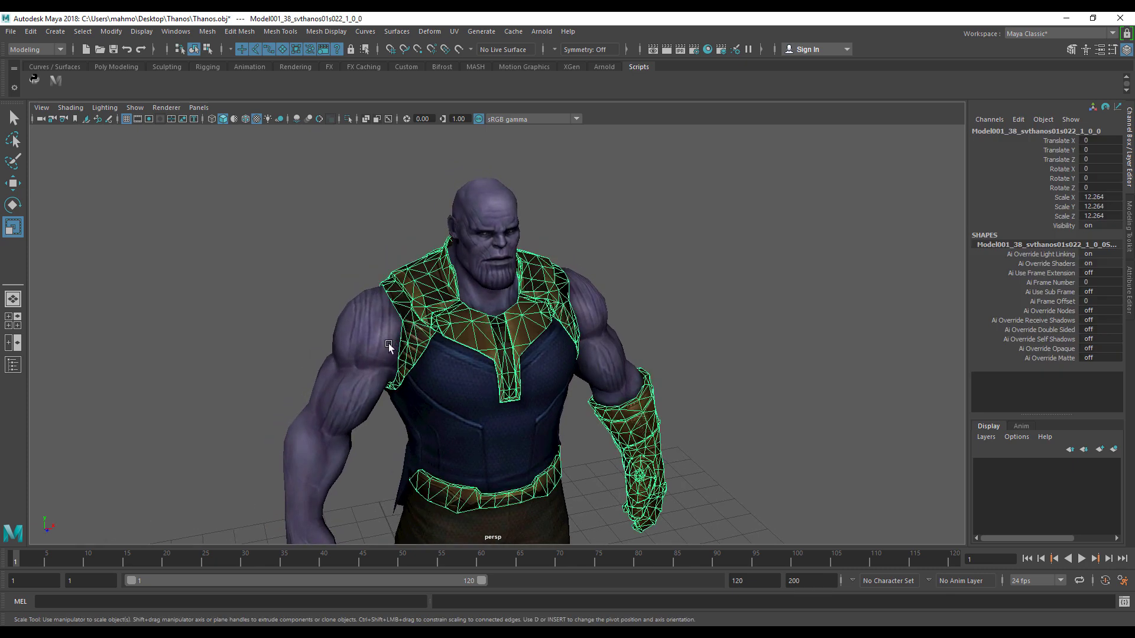
{"action": "left_click", "coordinate": [497, 328]}
{"action": "left_click", "coordinate": [644, 313]}
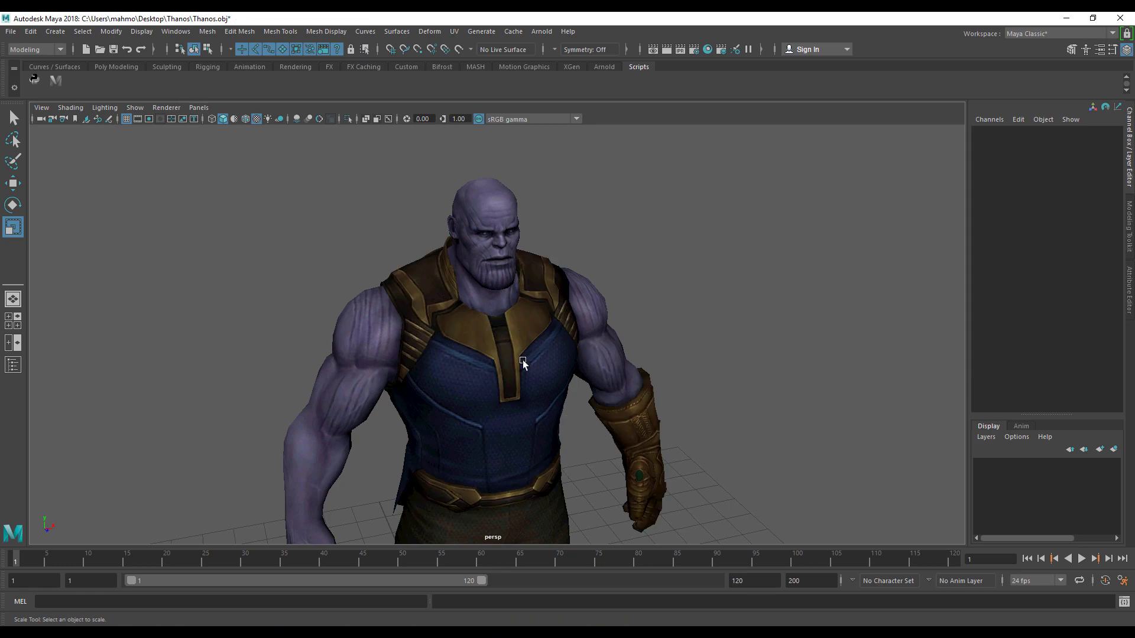
{"action": "left_click", "coordinate": [489, 335]}
{"action": "left_click_drag", "start_coordinate": [490, 335], "coordinate": [649, 355], "text": "alt"}
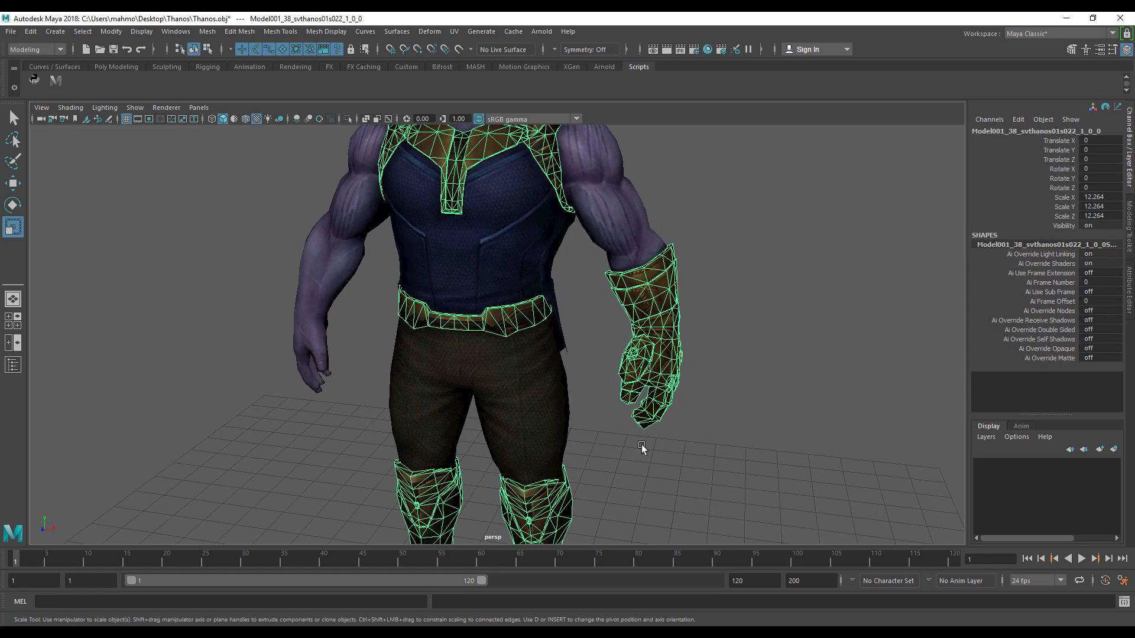
{"action": "scroll", "coordinate": [623, 446], "scroll_direction": "down", "scroll_amount": 2}
{"action": "left_click_drag", "start_coordinate": [623, 446], "coordinate": [548, 390], "text": "alt"}
Select the Thanos body mesh that includes the head, arms, torso and trousers, and inspect its wireframe up close.
{"action": "left_click", "coordinate": [420, 242]}
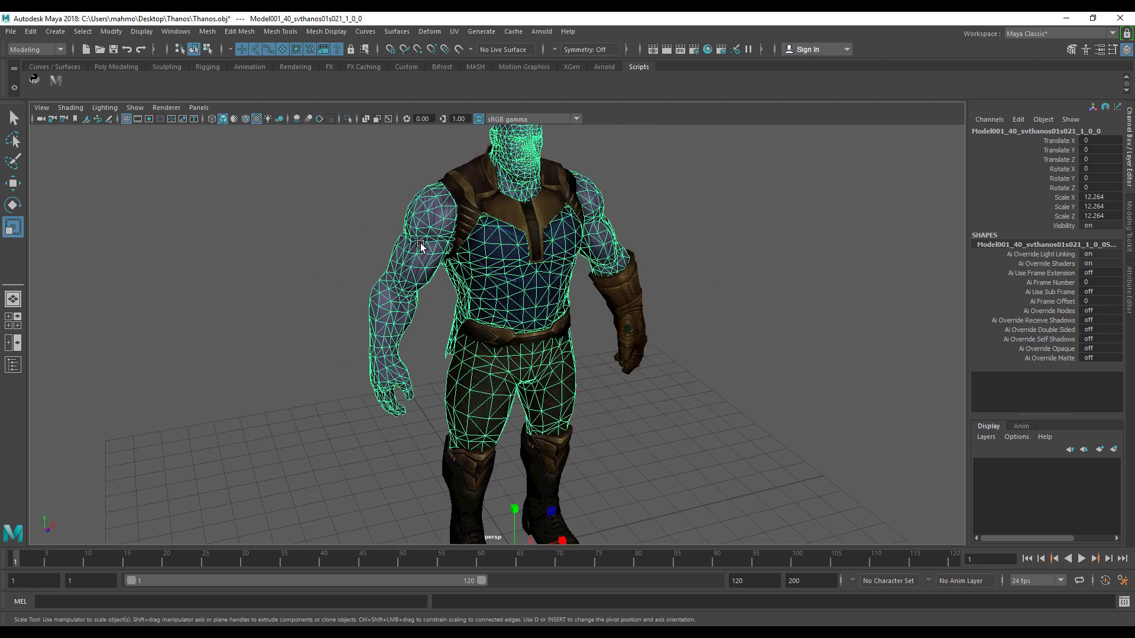
{"action": "left_click_drag", "start_coordinate": [539, 263], "coordinate": [591, 271], "text": "alt"}
{"action": "scroll", "coordinate": [505, 272], "scroll_direction": "up", "scroll_amount": 2}
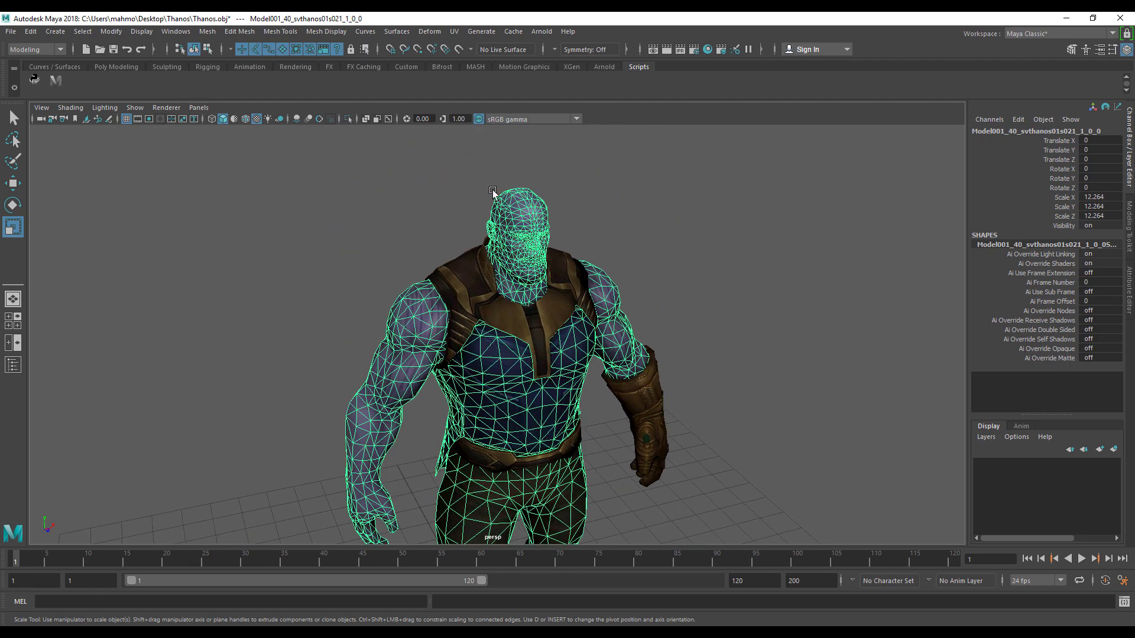
Select all edges of the Thanos body mesh and detach them.
{"action": "left_click", "coordinate": [206, 32]}
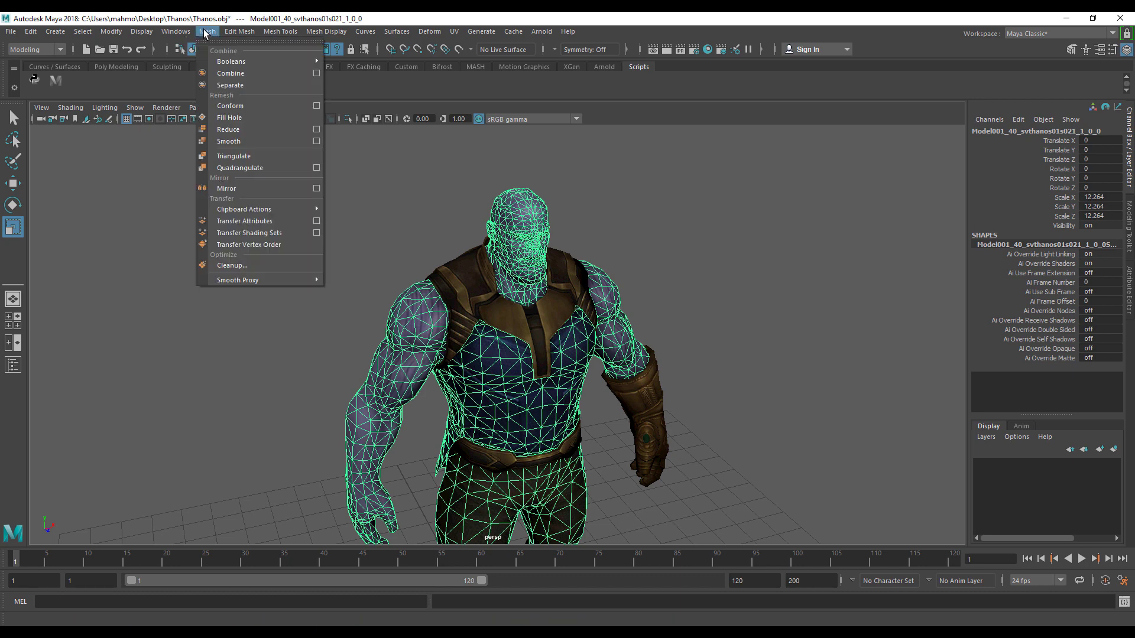
{"action": "right_click", "coordinate": [545, 248]}
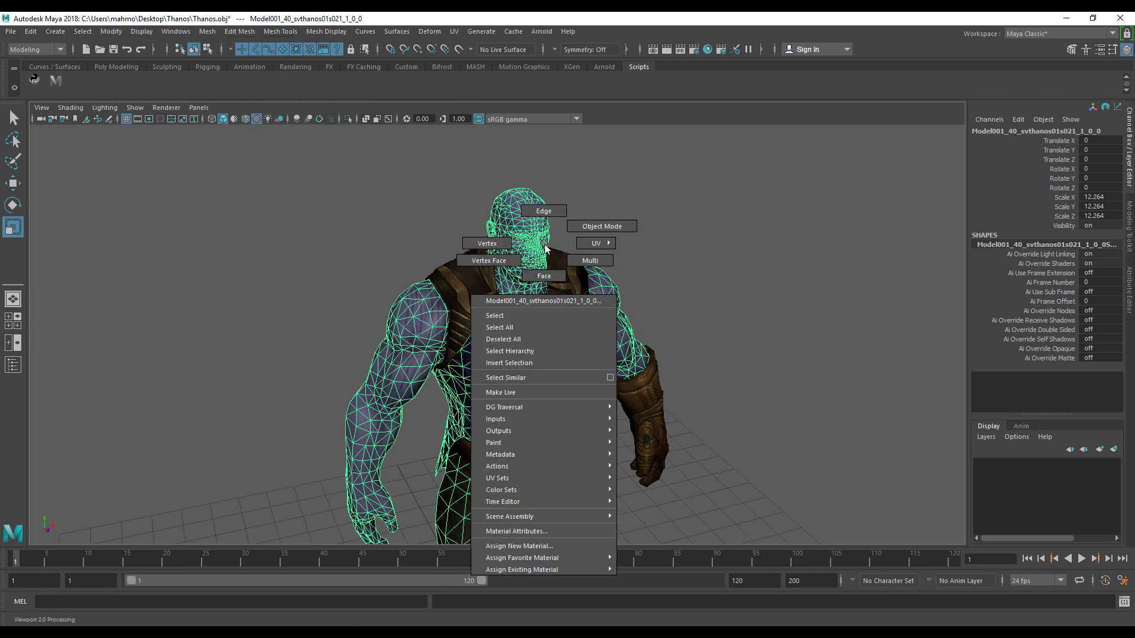
{"action": "left_click", "coordinate": [540, 211]}
{"action": "scroll", "coordinate": [521, 237], "scroll_direction": "down", "scroll_amount": 2}
{"action": "left_click_drag", "start_coordinate": [521, 367], "coordinate": [760, 560]}
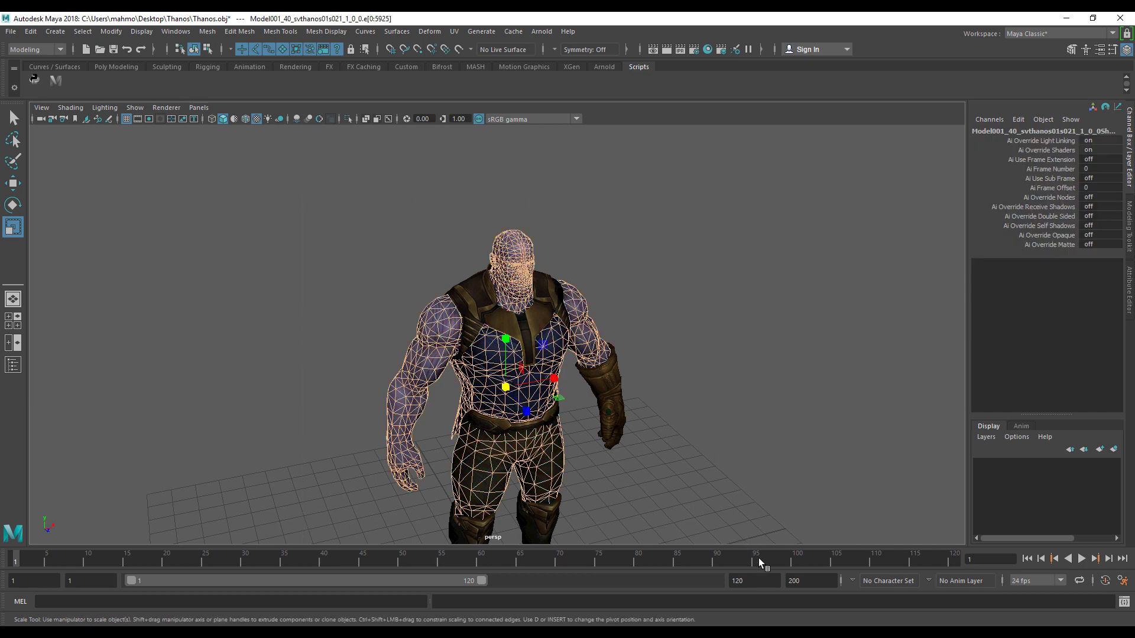
{"action": "scroll", "coordinate": [631, 430], "scroll_direction": "up", "scroll_amount": 3}
{"action": "left_click", "coordinate": [237, 33]}
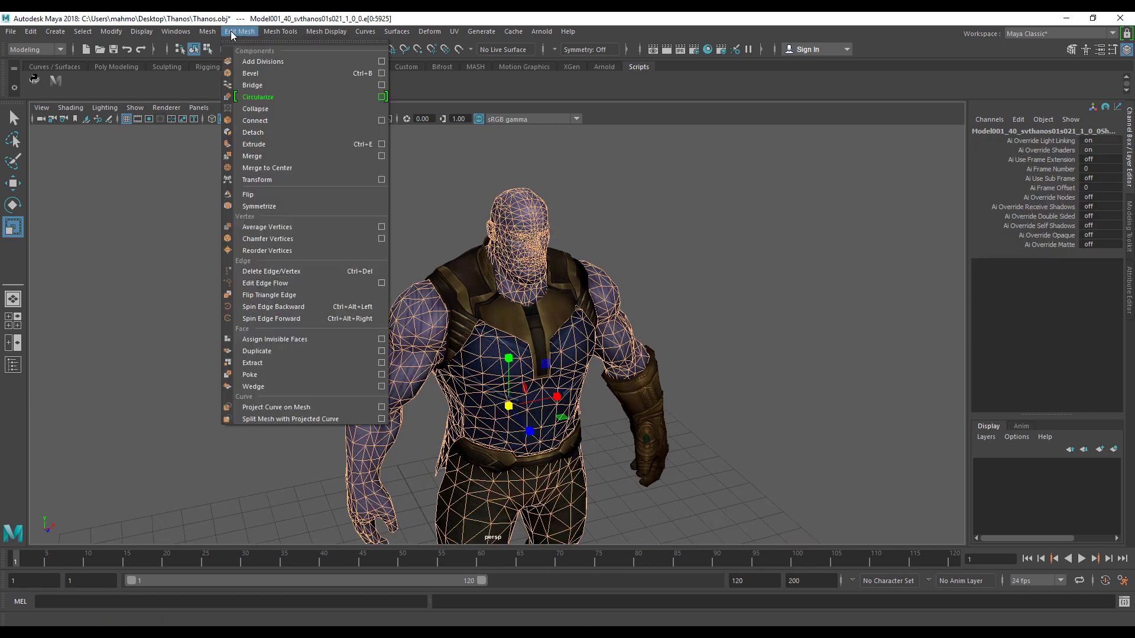
{"action": "left_click", "coordinate": [275, 131]}
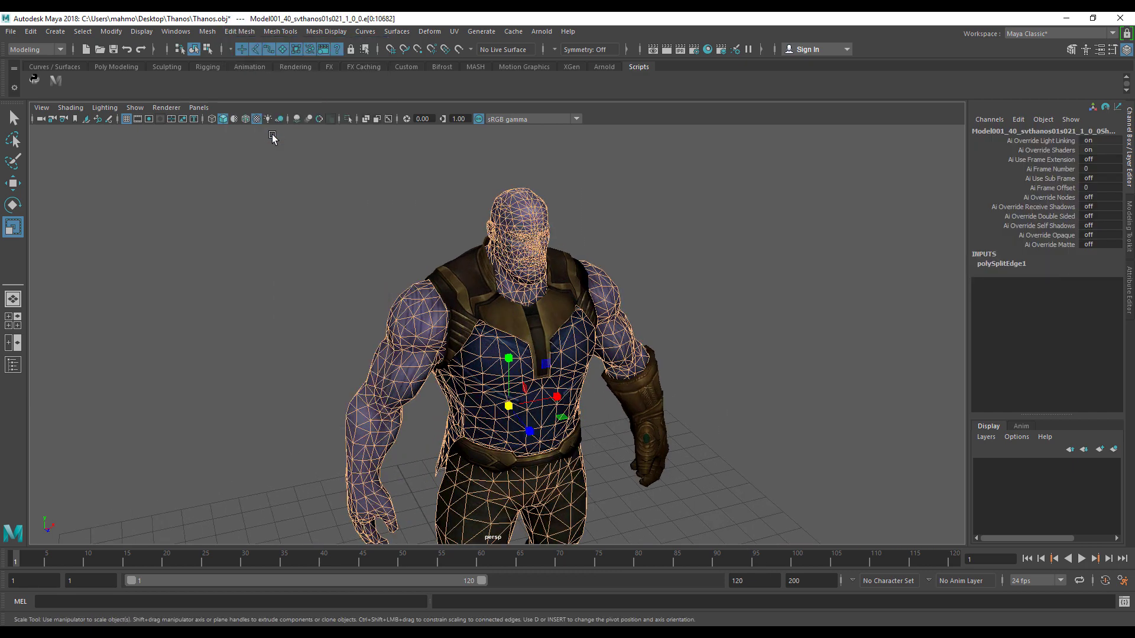
Switch the body mesh to face selection, select all its faces and detach them.
{"action": "right_click", "coordinate": [499, 219]}
{"action": "left_click", "coordinate": [500, 249]}
{"action": "scroll", "coordinate": [481, 240], "scroll_direction": "down", "scroll_amount": 3}
{"action": "left_click_drag", "start_coordinate": [289, 185], "coordinate": [692, 532]}
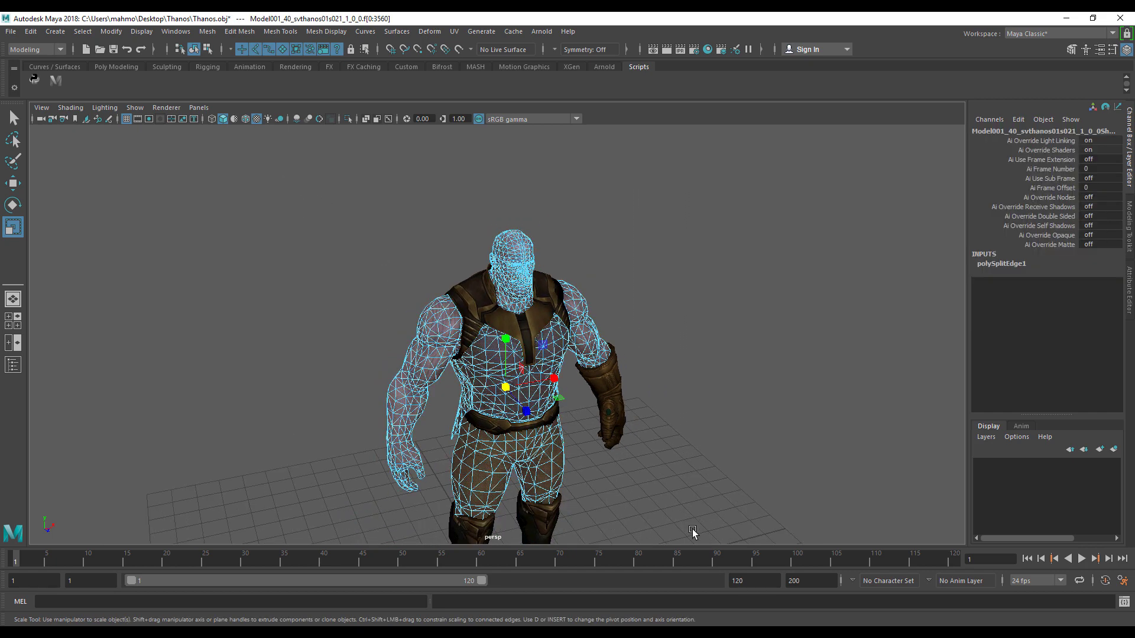
{"action": "left_click", "coordinate": [234, 31]}
{"action": "left_click", "coordinate": [273, 131]}
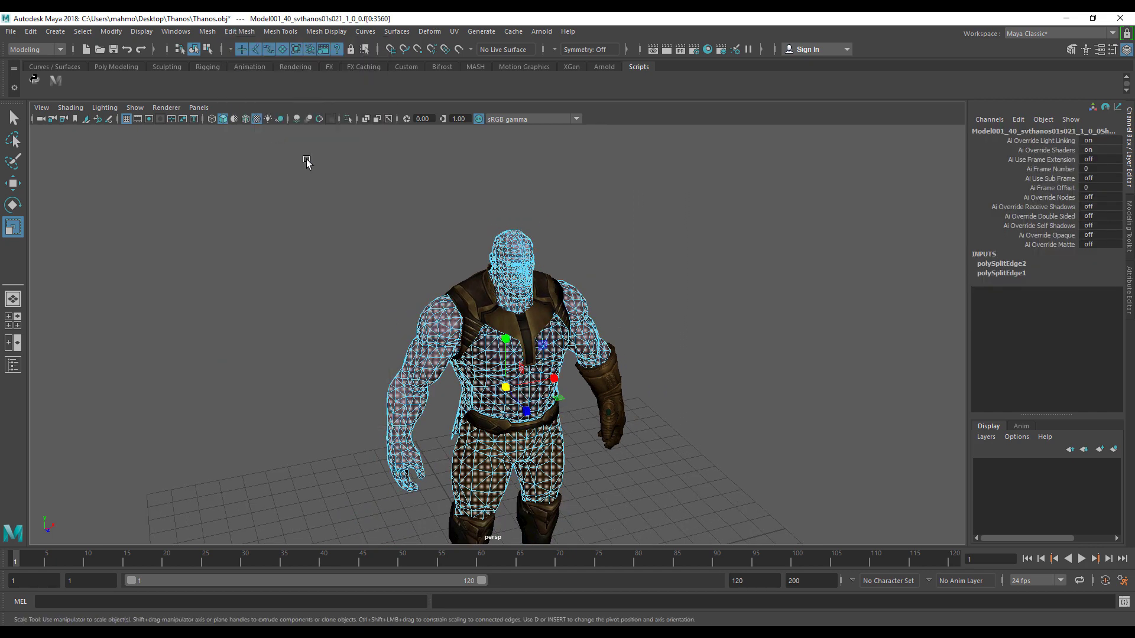
Select a single chest face to check the body mesh's separation, return to object mode and clear the selection.
{"action": "scroll", "coordinate": [530, 335], "scroll_direction": "up", "scroll_amount": 2}
{"action": "left_click", "coordinate": [513, 363]}
{"action": "left_click_drag", "start_coordinate": [513, 364], "coordinate": [551, 339], "text": "alt"}
{"action": "key", "text": "w"}
{"action": "left_click", "coordinate": [582, 404]}
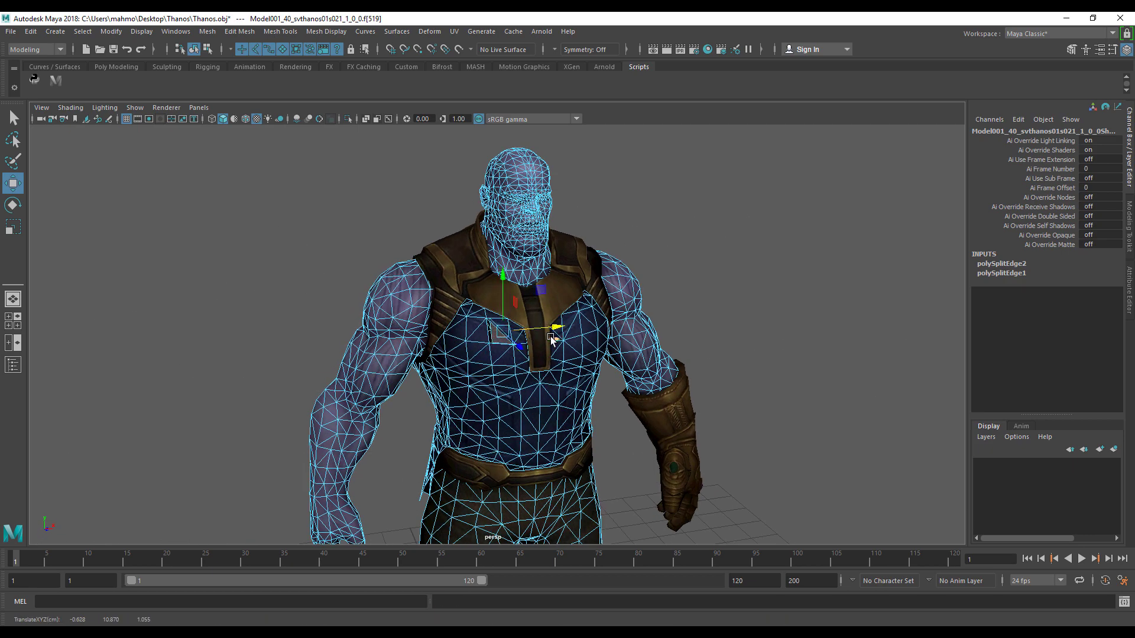
{"action": "mouse_move", "coordinate": [585, 322]}
{"action": "right_mouse_down"}
{"action": "mouse_move", "coordinate": [585, 310]}
{"action": "mouse_move", "coordinate": [679, 295]}
{"action": "right_mouse_up"}
{"action": "left_click", "coordinate": [715, 249]}
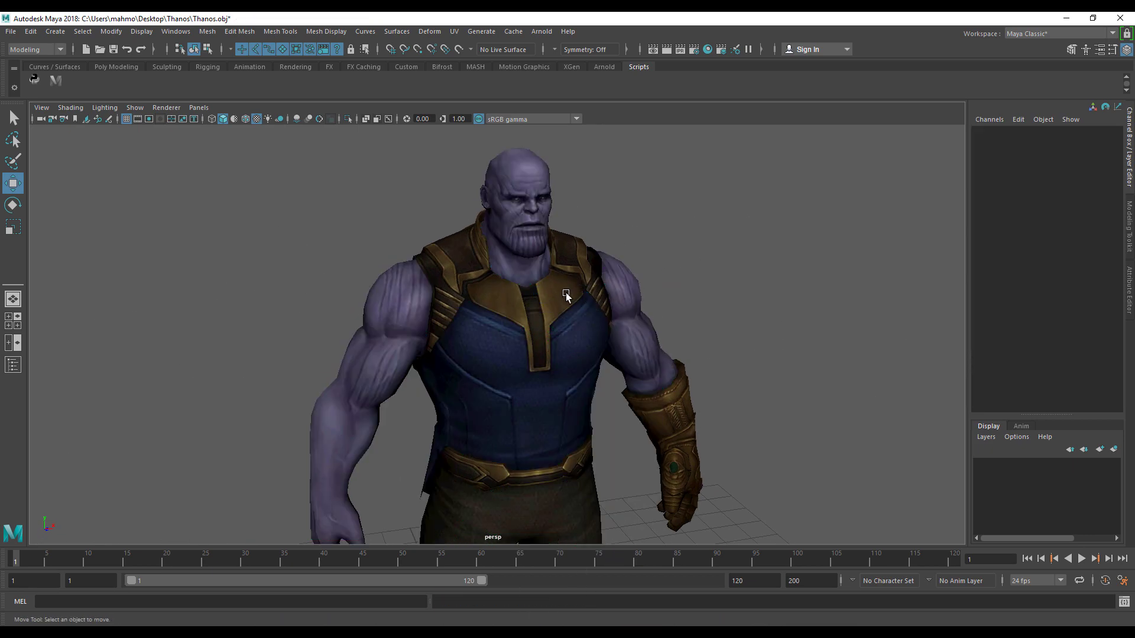
Select all faces of the armor mesh, including collar, belt, gauntlet and boots, and detach them.
{"action": "left_click", "coordinate": [566, 295]}
{"action": "left_click_drag", "start_coordinate": [566, 295], "coordinate": [471, 281], "text": "alt"}
{"action": "right_click_drag", "start_coordinate": [474, 297], "coordinate": [471, 311]}
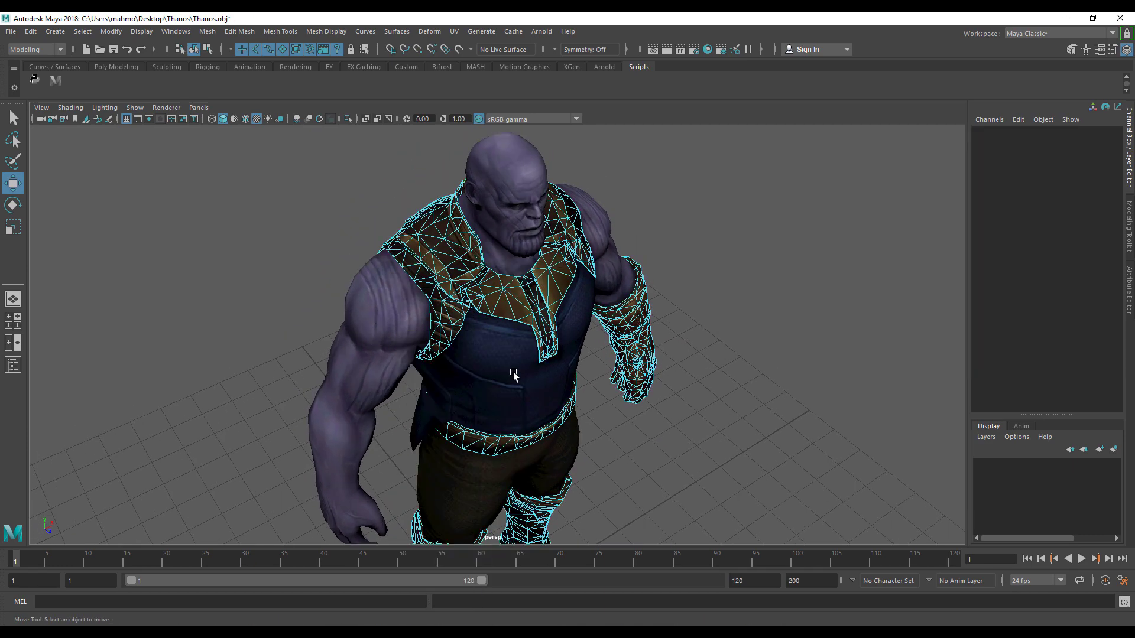
{"action": "left_click_drag", "start_coordinate": [514, 373], "coordinate": [476, 325], "text": "alt"}
{"action": "right_click_drag", "start_coordinate": [477, 325], "coordinate": [362, 223], "text": "alt"}
{"action": "left_click_drag", "start_coordinate": [371, 185], "coordinate": [662, 544]}
{"action": "left_click", "coordinate": [234, 34]}
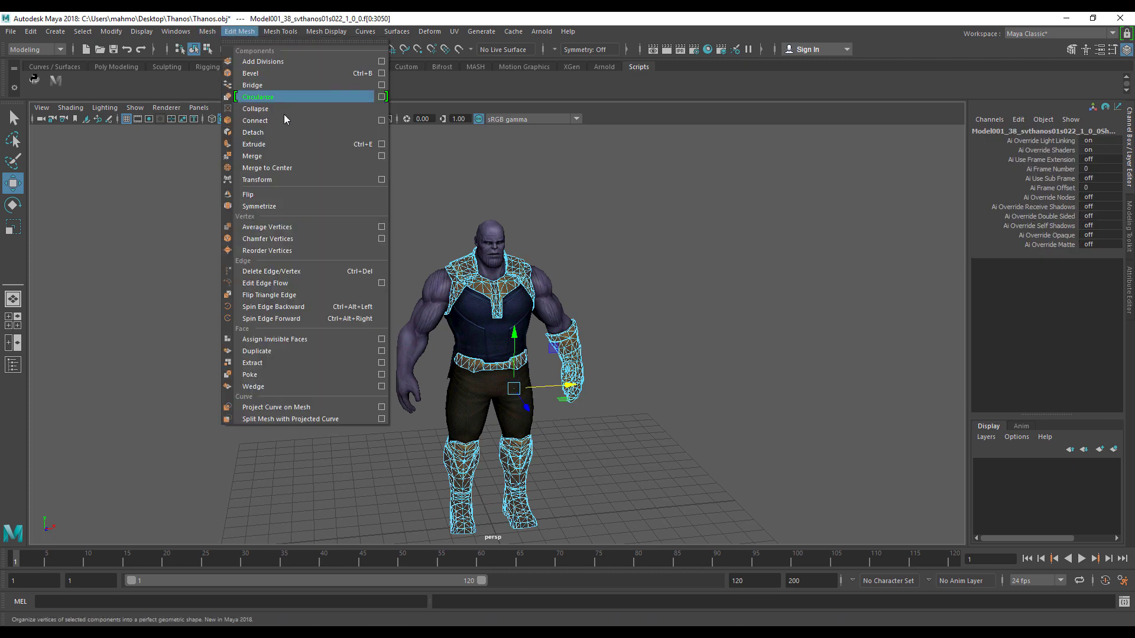
{"action": "left_click", "coordinate": [274, 132]}
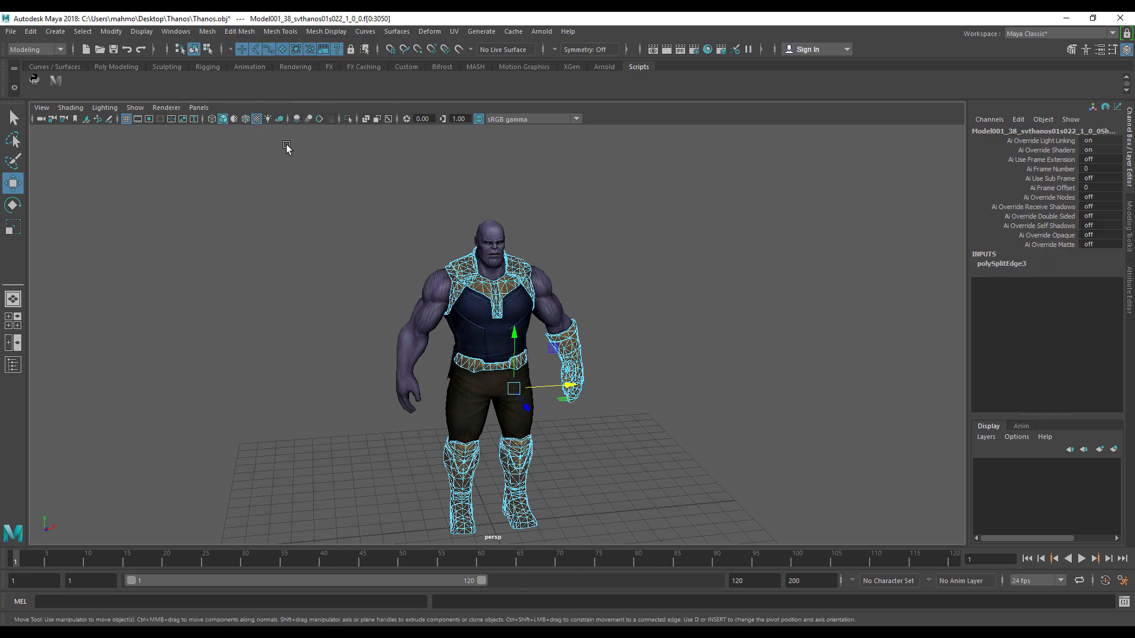
Switch the armor mesh to edge selection, select all its edges and detach them.
{"action": "right_click_drag", "start_coordinate": [509, 278], "coordinate": [464, 232]}
{"action": "left_click_drag", "start_coordinate": [355, 188], "coordinate": [683, 572]}
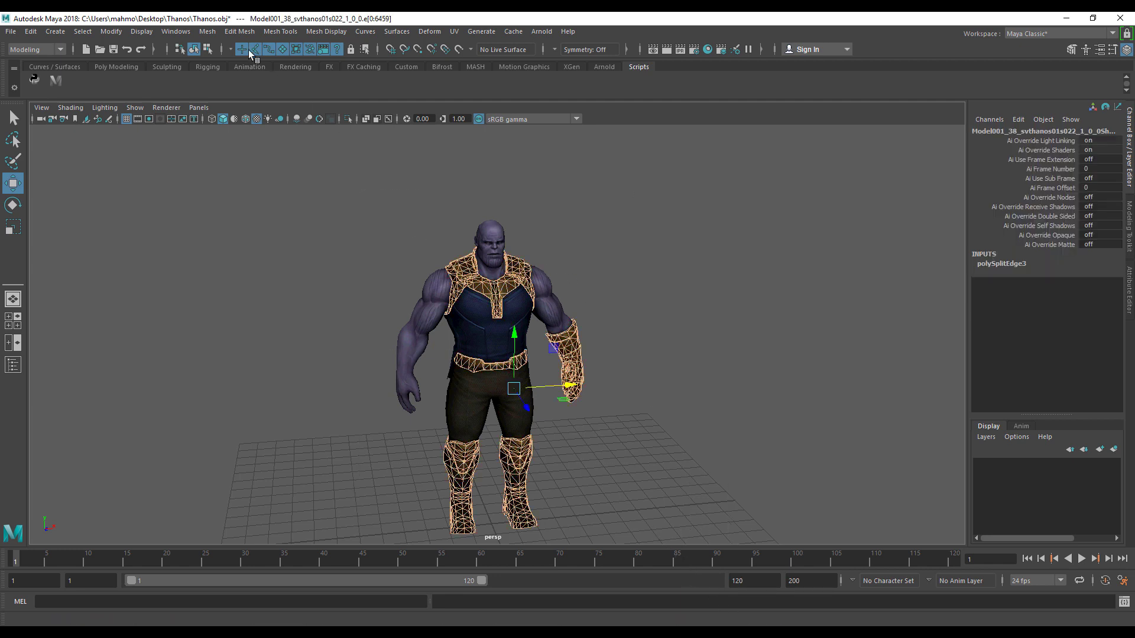
{"action": "left_click", "coordinate": [239, 32]}
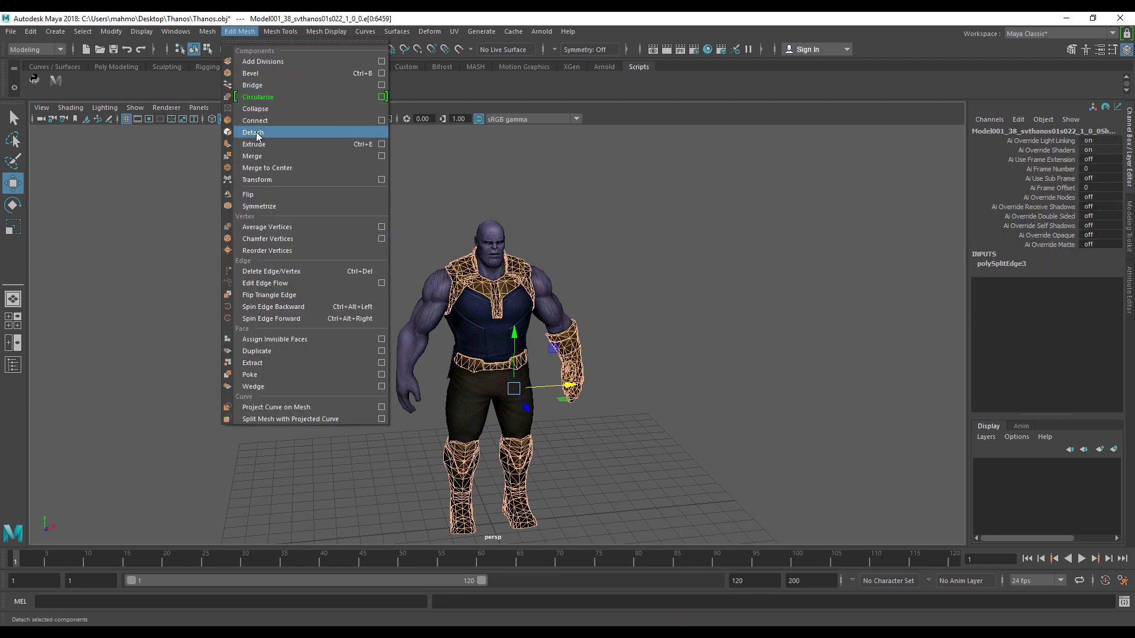
{"action": "left_click", "coordinate": [254, 133]}
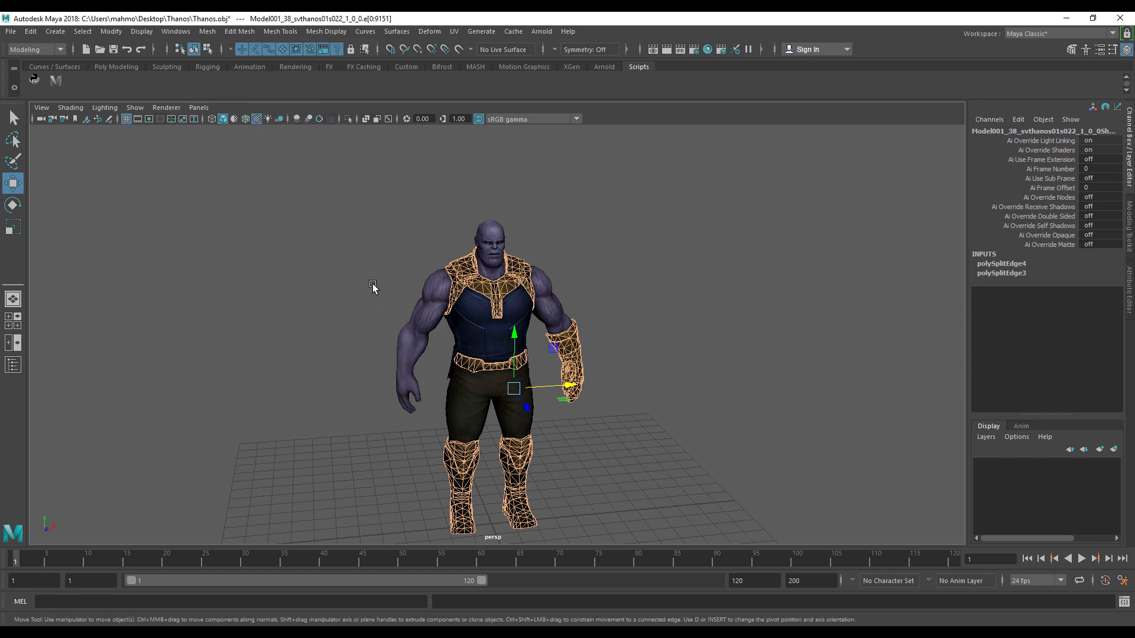
Check a single detached face on the armor's chest piece, return to object mode and clear the selection.
{"action": "left_click_drag", "start_coordinate": [379, 266], "coordinate": [450, 260], "text": "alt"}
{"action": "scroll", "coordinate": [497, 296], "scroll_direction": "up", "scroll_amount": 3}
{"action": "right_click_drag", "start_coordinate": [493, 295], "coordinate": [500, 326]}
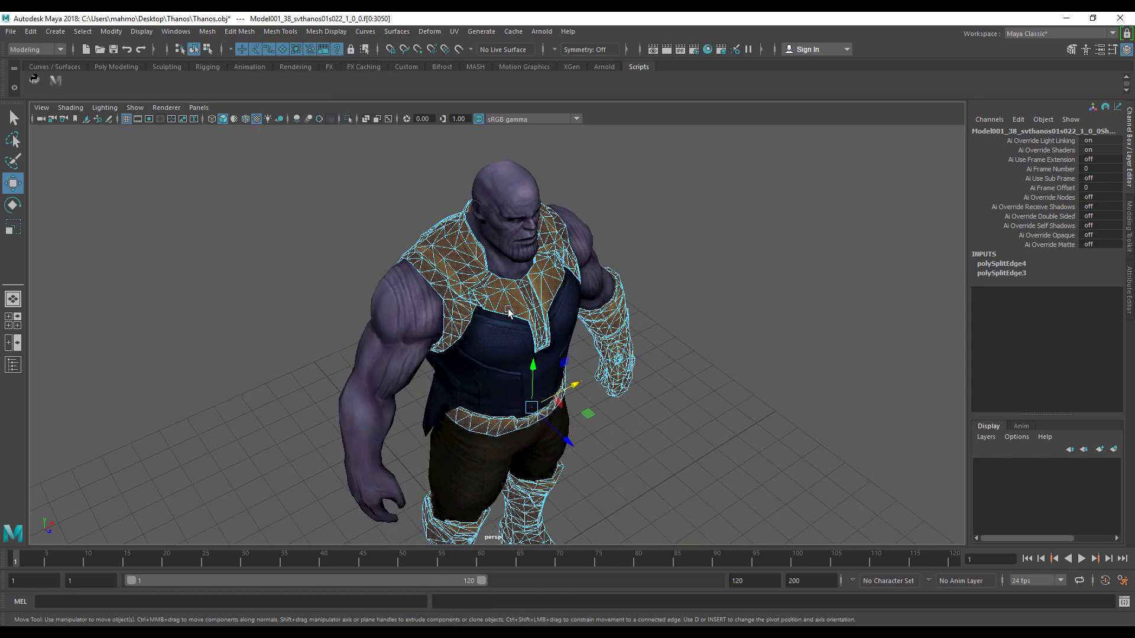
{"action": "left_click", "coordinate": [519, 307]}
{"action": "left_click_drag", "start_coordinate": [547, 329], "coordinate": [553, 283]}
{"action": "right_click_drag", "start_coordinate": [549, 280], "coordinate": [585, 262]}
{"action": "left_click", "coordinate": [580, 372]}
{"action": "scroll", "coordinate": [579, 372], "scroll_direction": "down", "scroll_amount": 2}
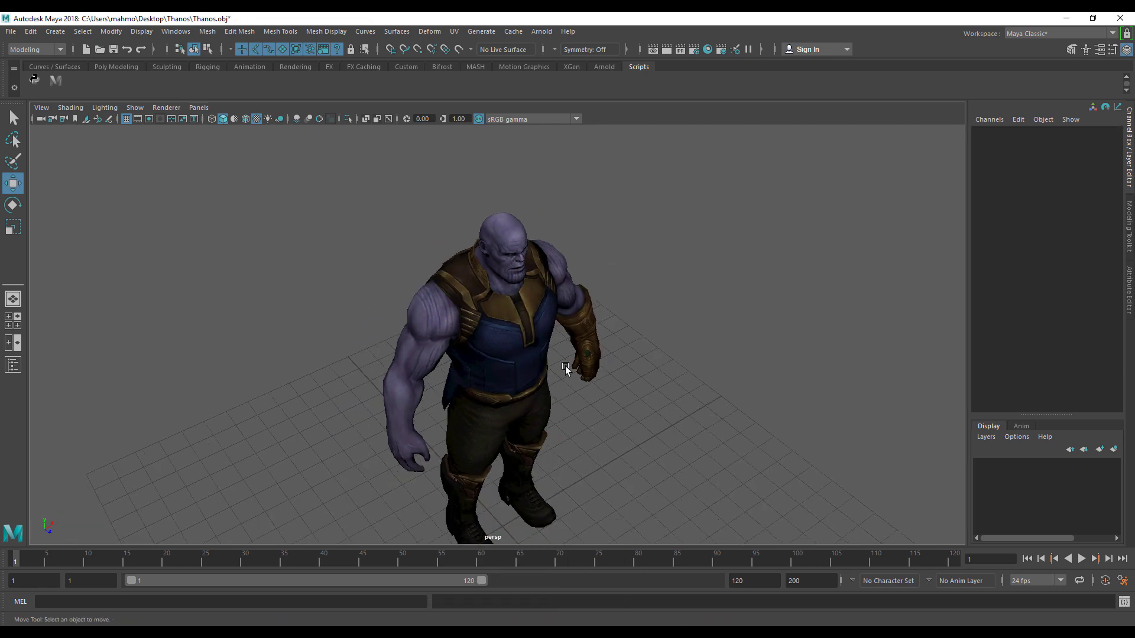
Select both the body and armor meshes and convert them to nCloth using the FX menu set.
{"action": "left_click_drag", "start_coordinate": [580, 373], "coordinate": [597, 332], "text": "alt"}
{"action": "scroll", "coordinate": [628, 414], "scroll_direction": "up", "scroll_amount": 2}
{"action": "left_click_drag", "start_coordinate": [629, 414], "coordinate": [442, 291], "text": "alt"}
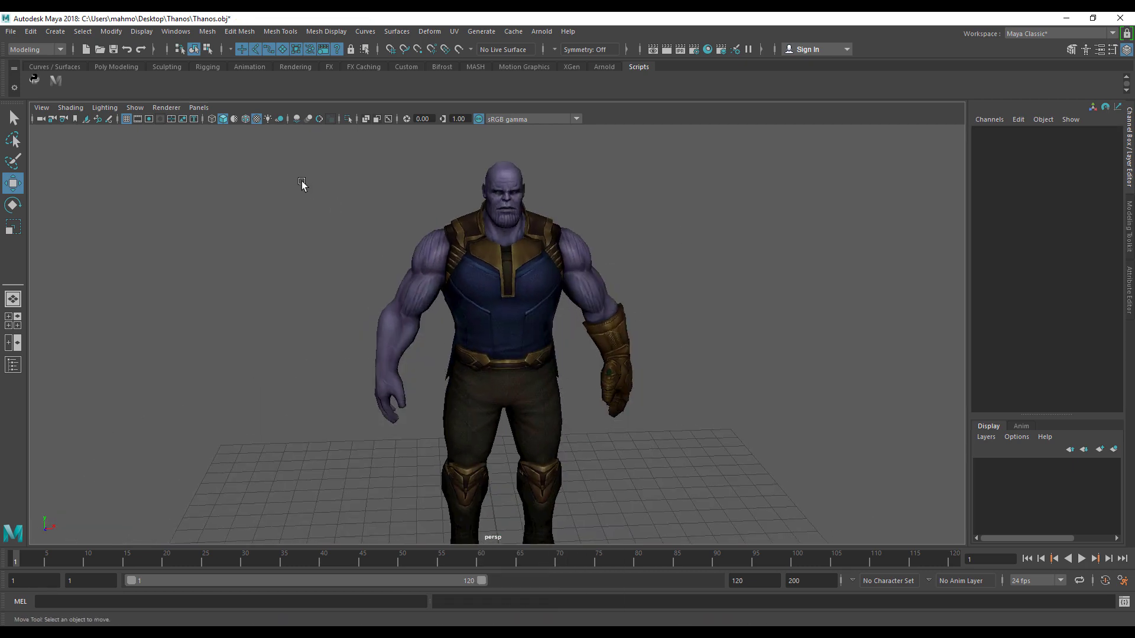
{"action": "scroll", "coordinate": [362, 196], "scroll_direction": "down", "scroll_amount": 2}
{"action": "left_click_drag", "start_coordinate": [355, 195], "coordinate": [612, 480]}
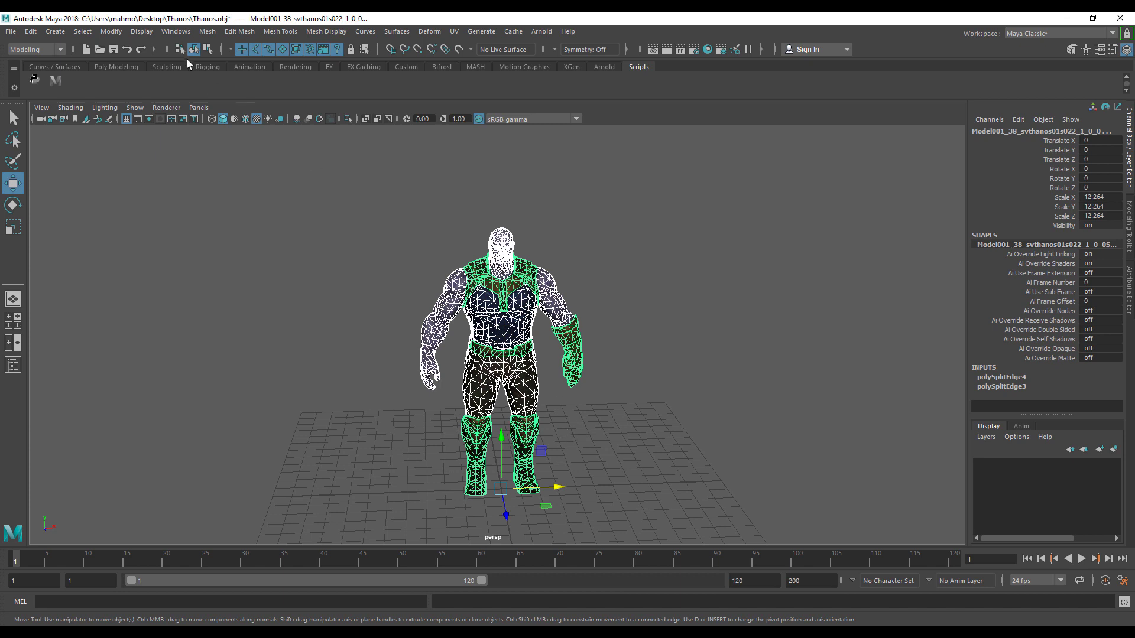
{"action": "left_click", "coordinate": [36, 49]}
{"action": "left_click", "coordinate": [33, 89]}
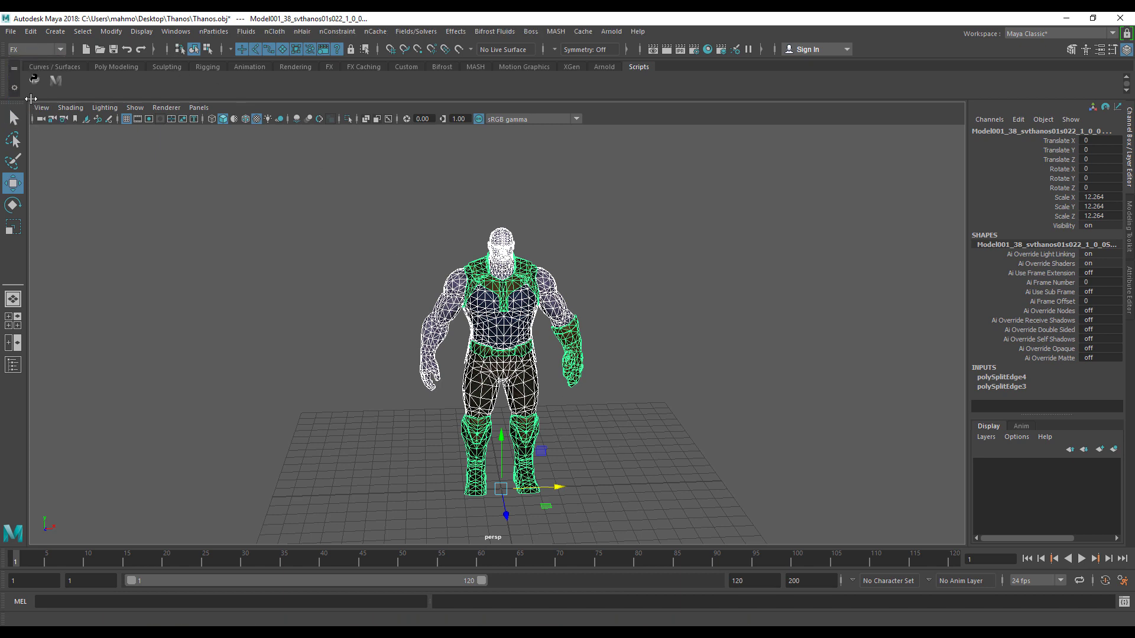
{"action": "left_click", "coordinate": [274, 31]}
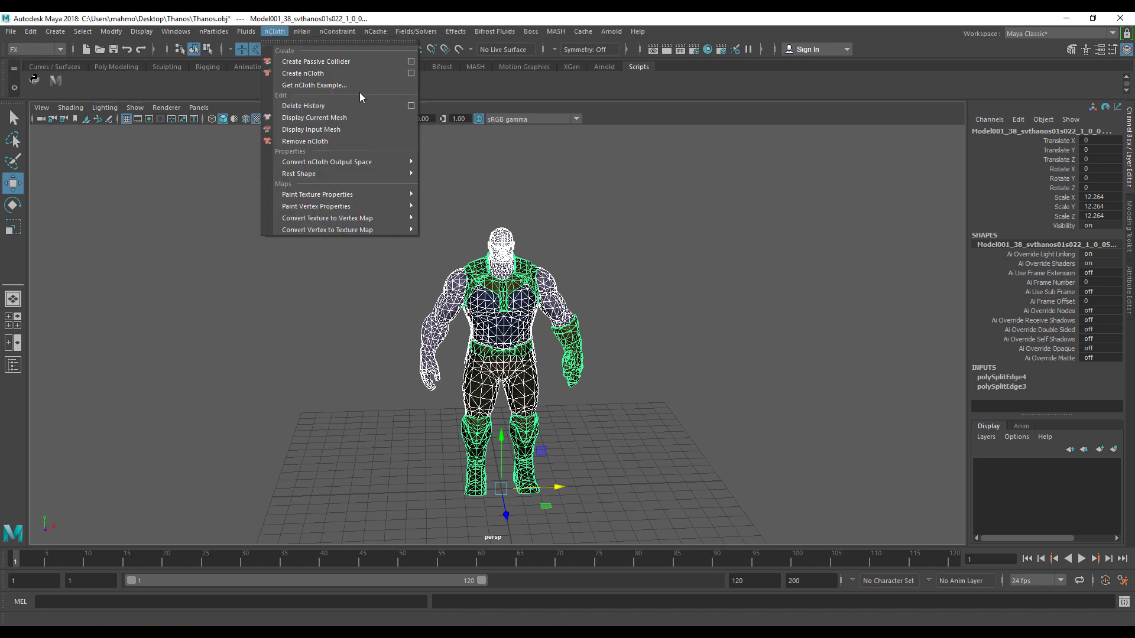
{"action": "left_click", "coordinate": [320, 73]}
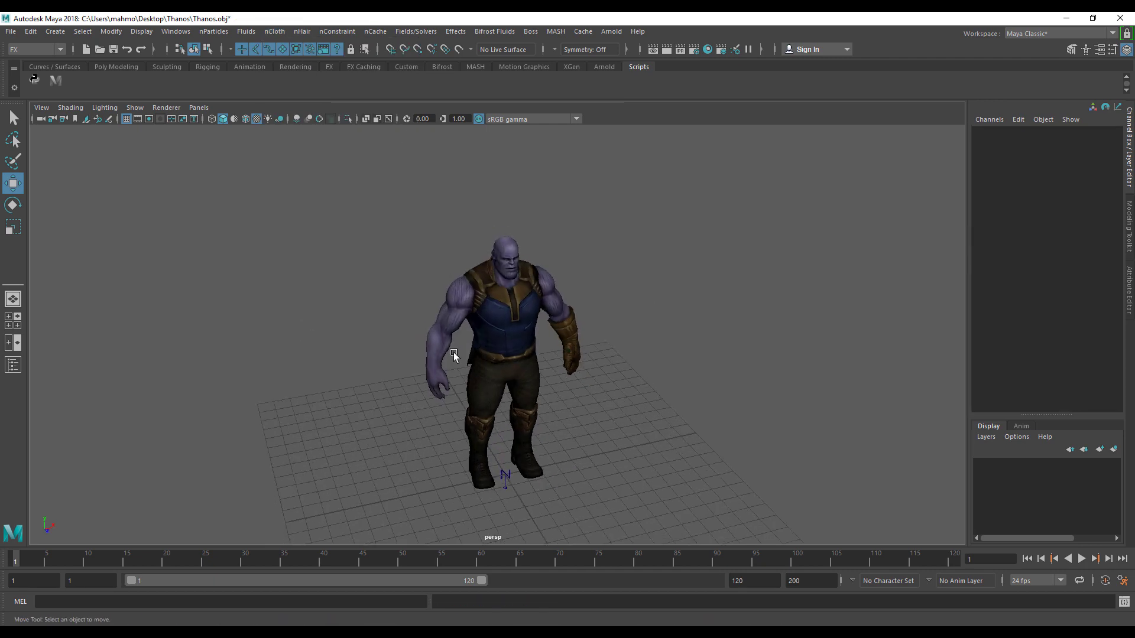
Show the Outliner, play the nCloth simulation to about frame 15 and return to frame 1.
{"action": "left_click", "coordinate": [13, 365]}
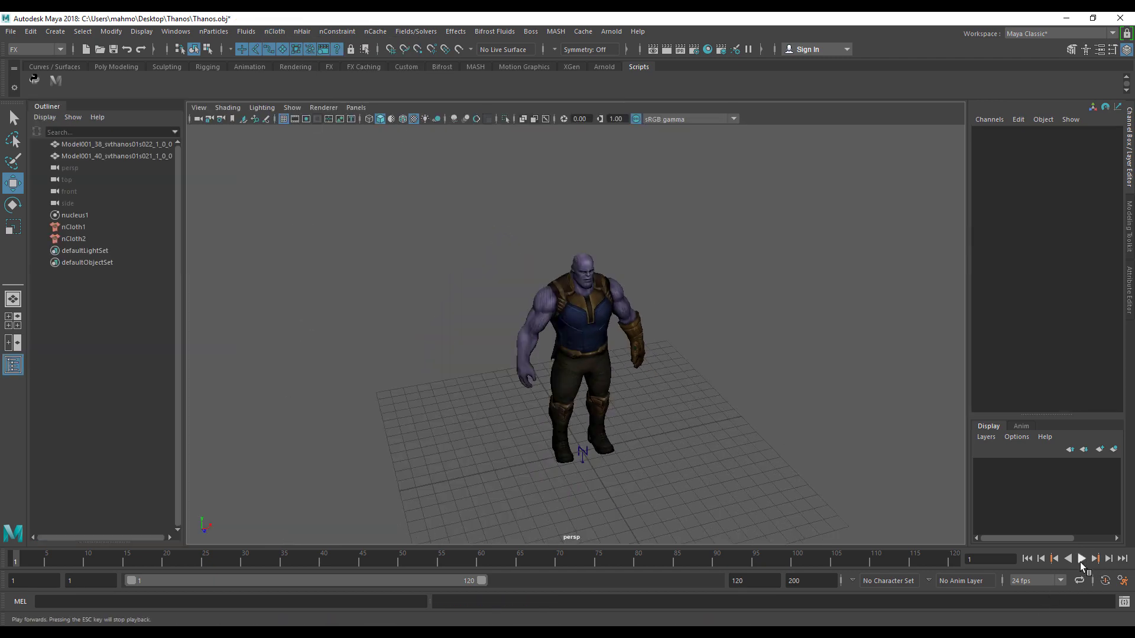
{"action": "left_click", "coordinate": [1080, 560]}
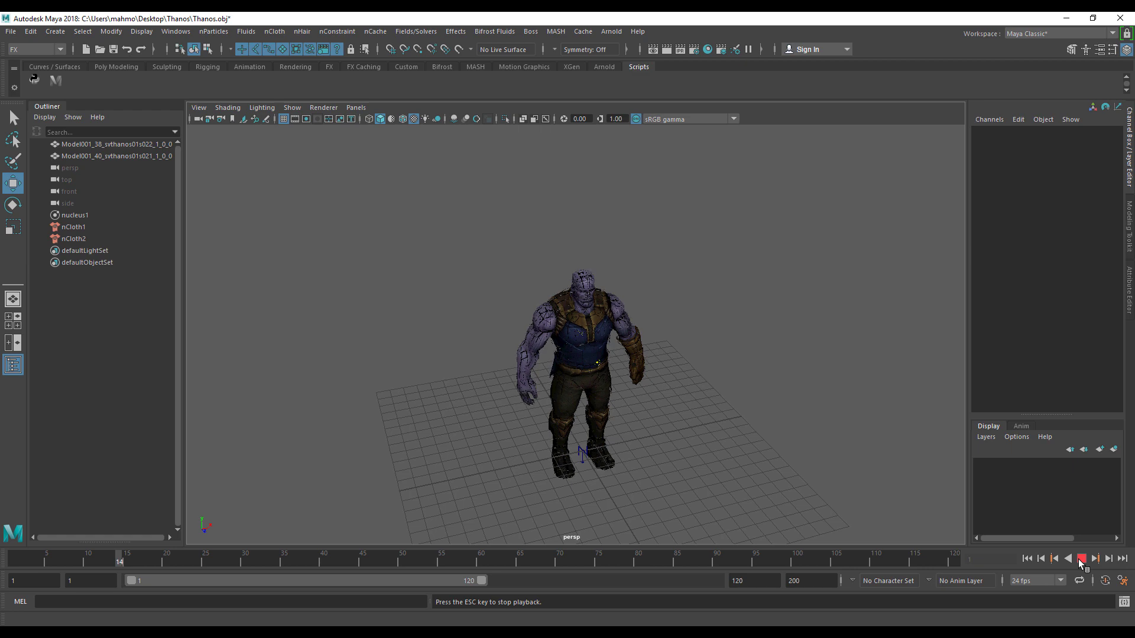
{"action": "left_click", "coordinate": [1078, 560]}
{"action": "scroll", "coordinate": [578, 390], "scroll_direction": "up", "scroll_amount": 4}
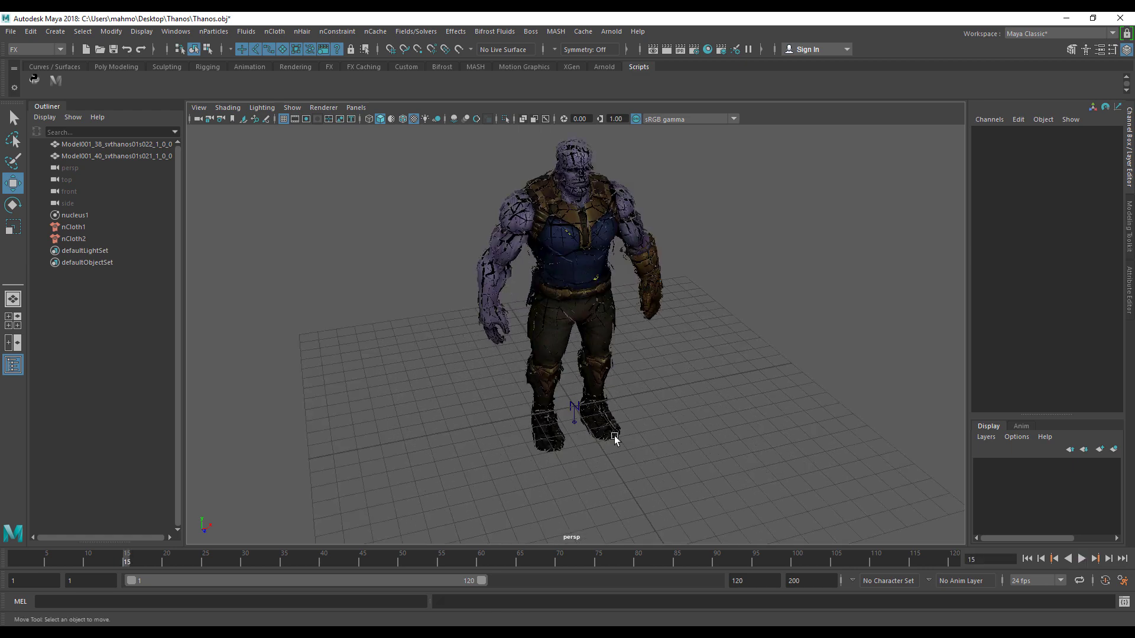
{"action": "left_click", "coordinate": [1027, 559]}
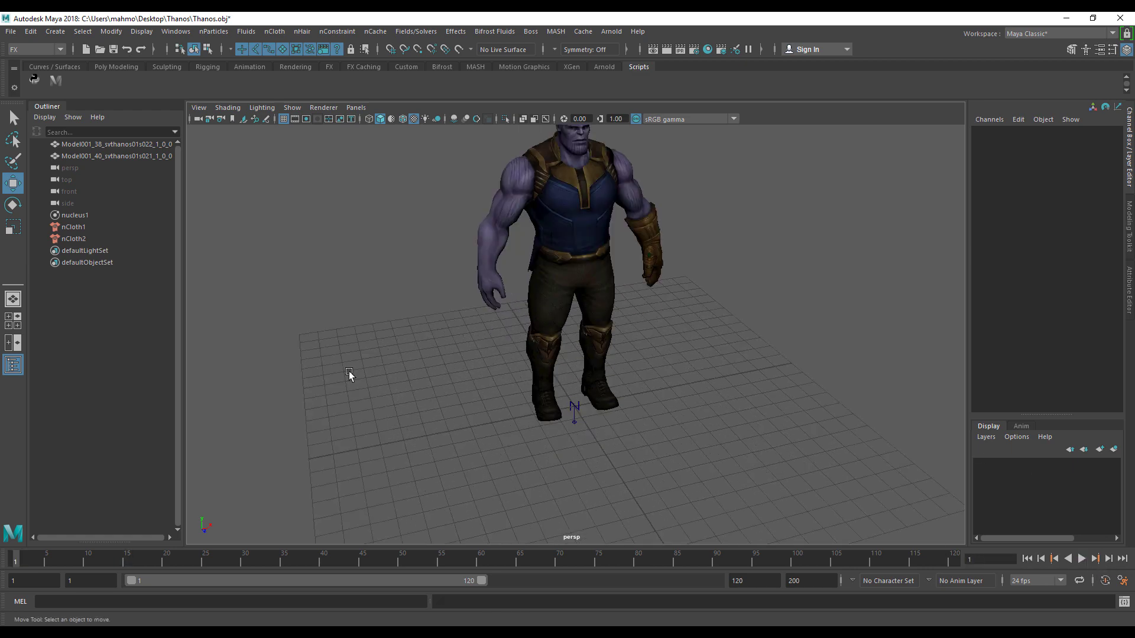
Open the attributes of nucleus1 and enable Use Plane for its ground plane.
{"action": "left_click", "coordinate": [64, 217]}
{"action": "key", "text": "ctrl+a"}
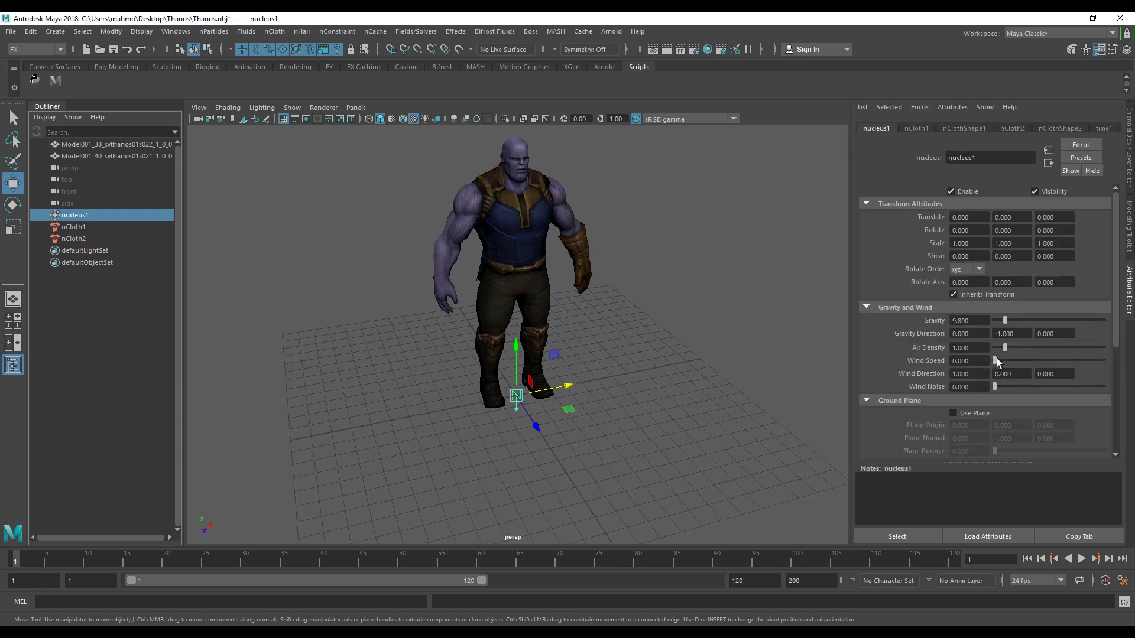
{"action": "left_click", "coordinate": [970, 413]}
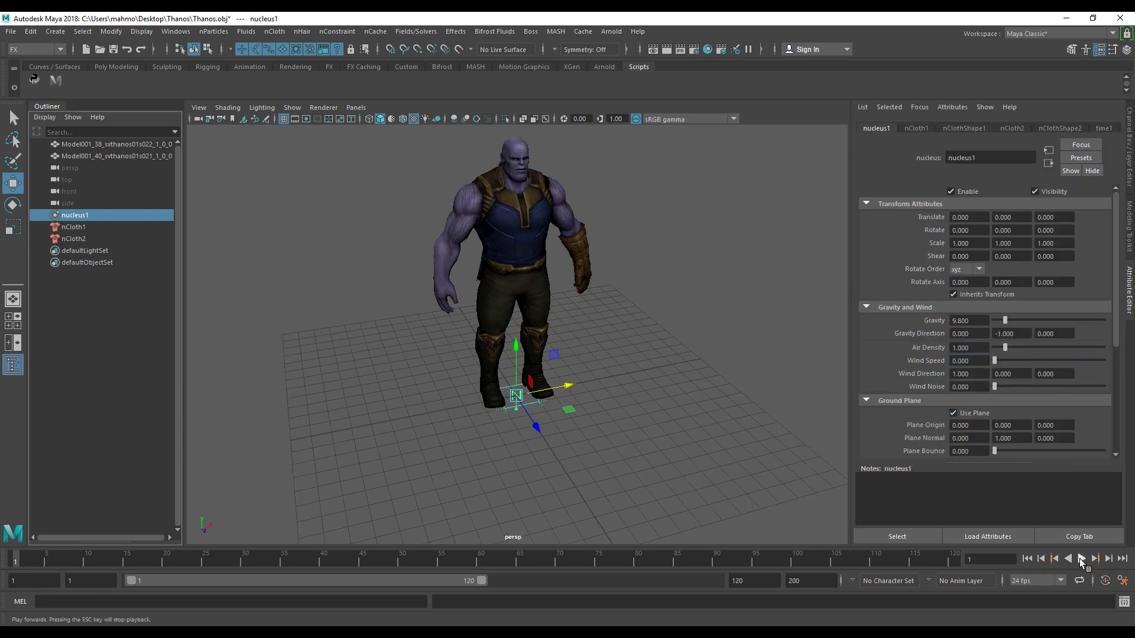
Play the simulation with the ground plane and stop it at frame 43.
{"action": "left_click", "coordinate": [1081, 559]}
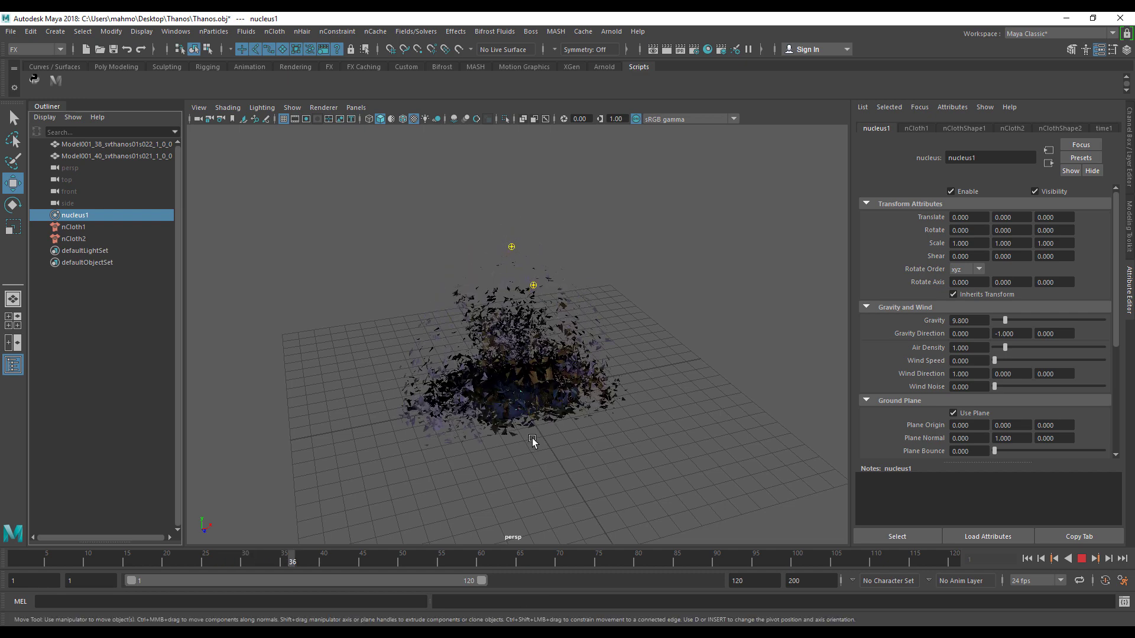
{"action": "scroll", "coordinate": [532, 441], "scroll_direction": "up", "scroll_amount": 2}
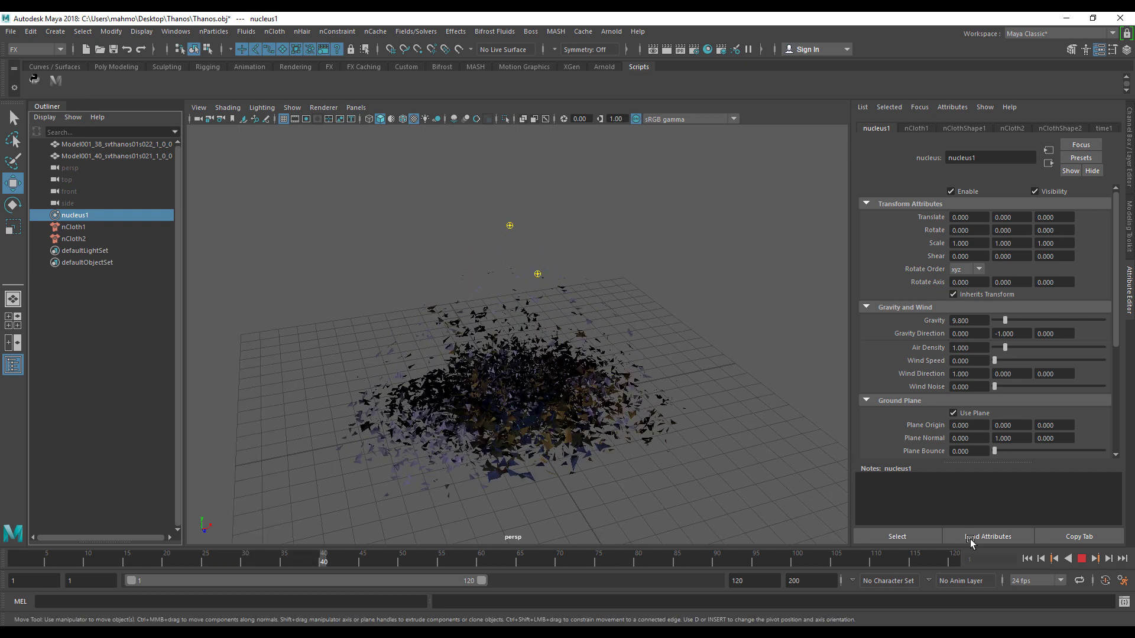
{"action": "key", "text": "Escape"}
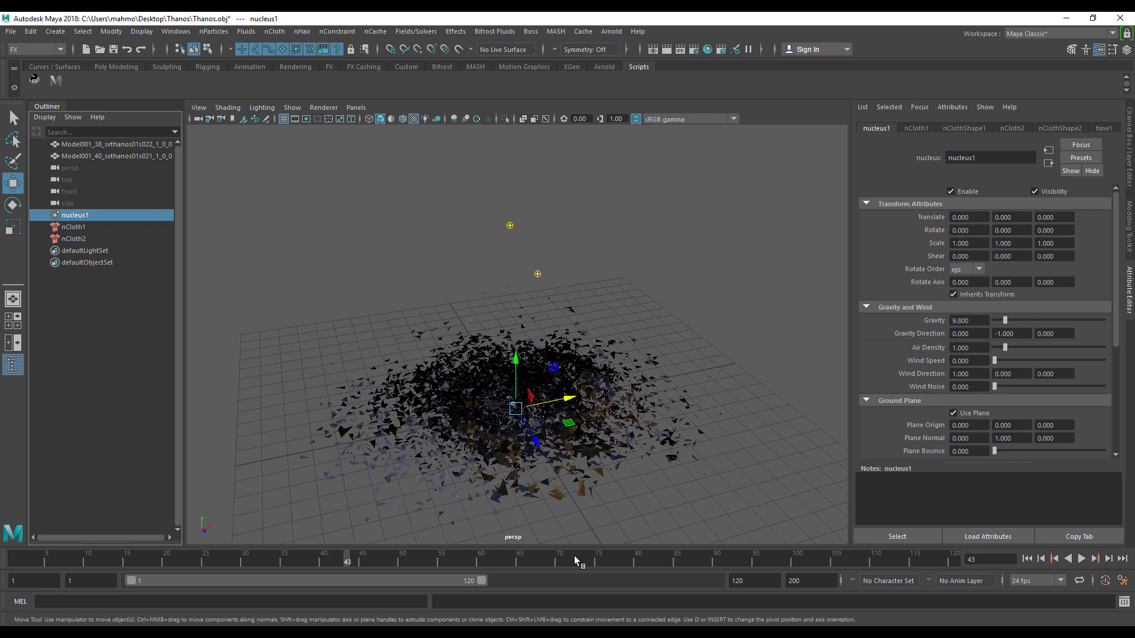
Start an AVI playblast at 1280 by 720 with the movie file named Thanost, and interrupt it at frame 8.
{"action": "right_click", "coordinate": [499, 559]}
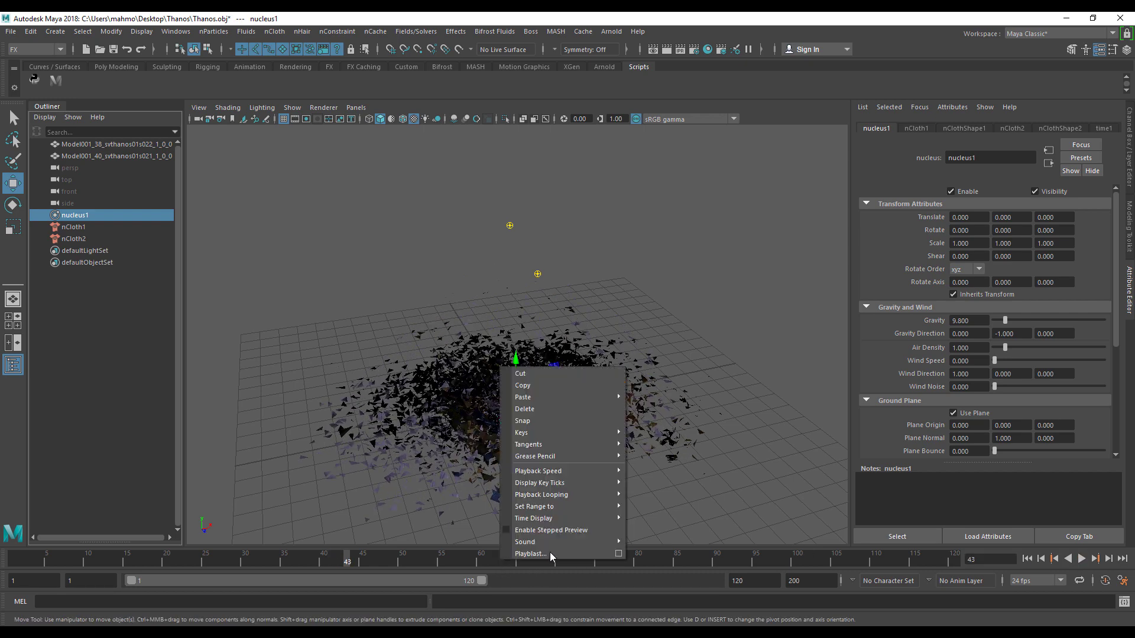
{"action": "left_click", "coordinate": [619, 555]}
{"action": "scroll", "coordinate": [561, 382], "scroll_direction": "down", "scroll_amount": 2}
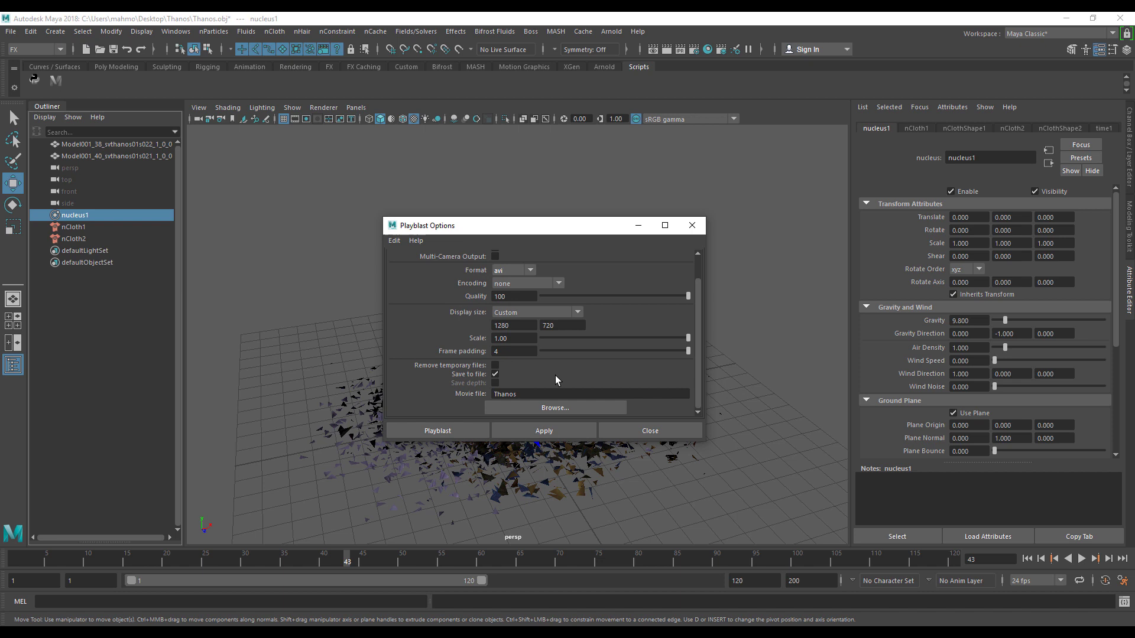
{"action": "left_click", "coordinate": [531, 395]}
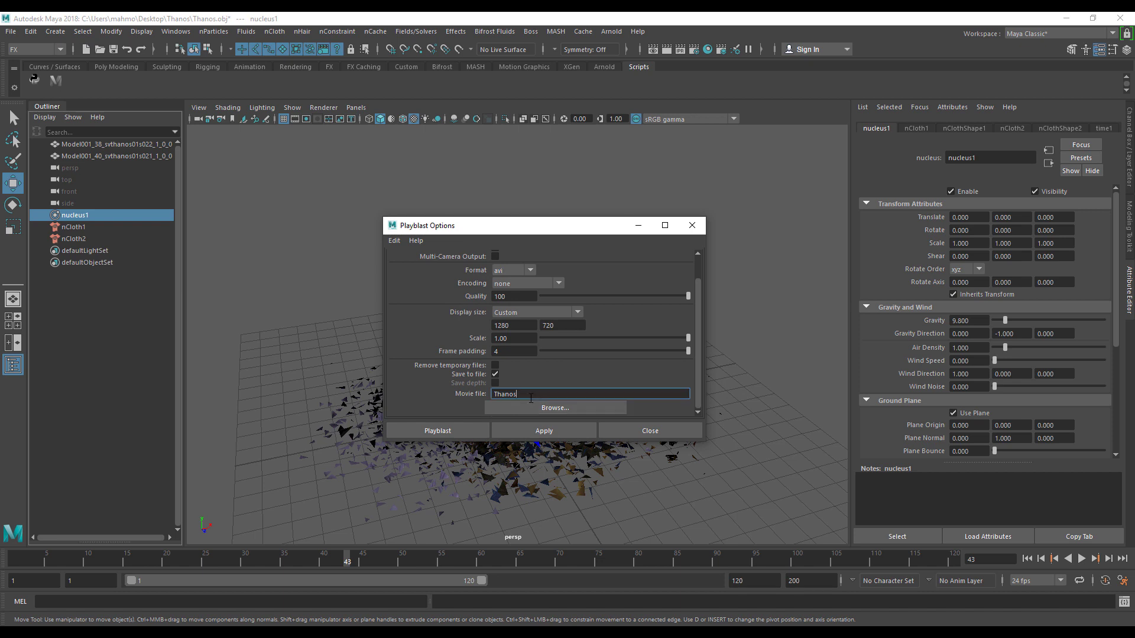
{"action": "scroll", "coordinate": [548, 341], "scroll_direction": "up", "scroll_amount": 1}
{"action": "double_click", "coordinate": [512, 351]}
{"action": "double_click", "coordinate": [555, 352]}
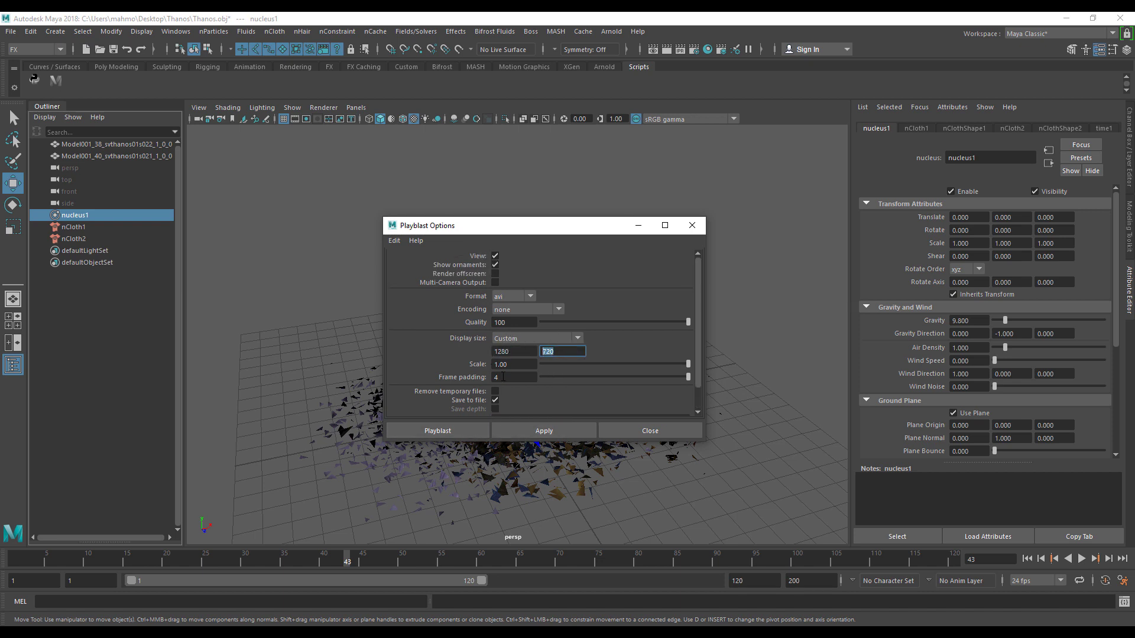
{"action": "left_click", "coordinate": [463, 430]}
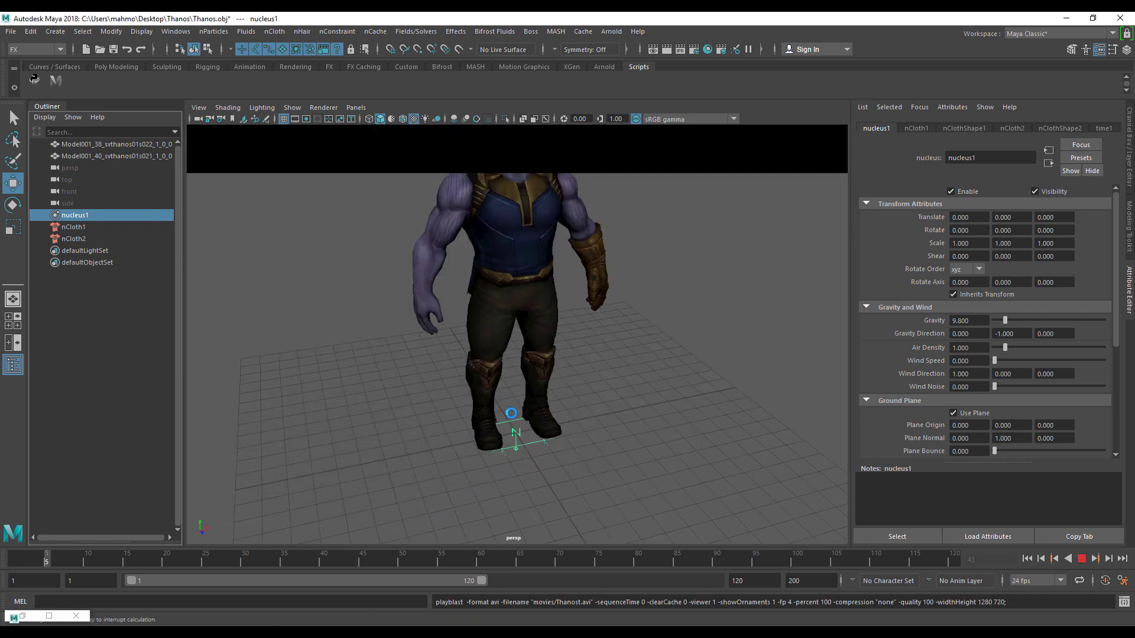
{"action": "key", "text": "Escape"}
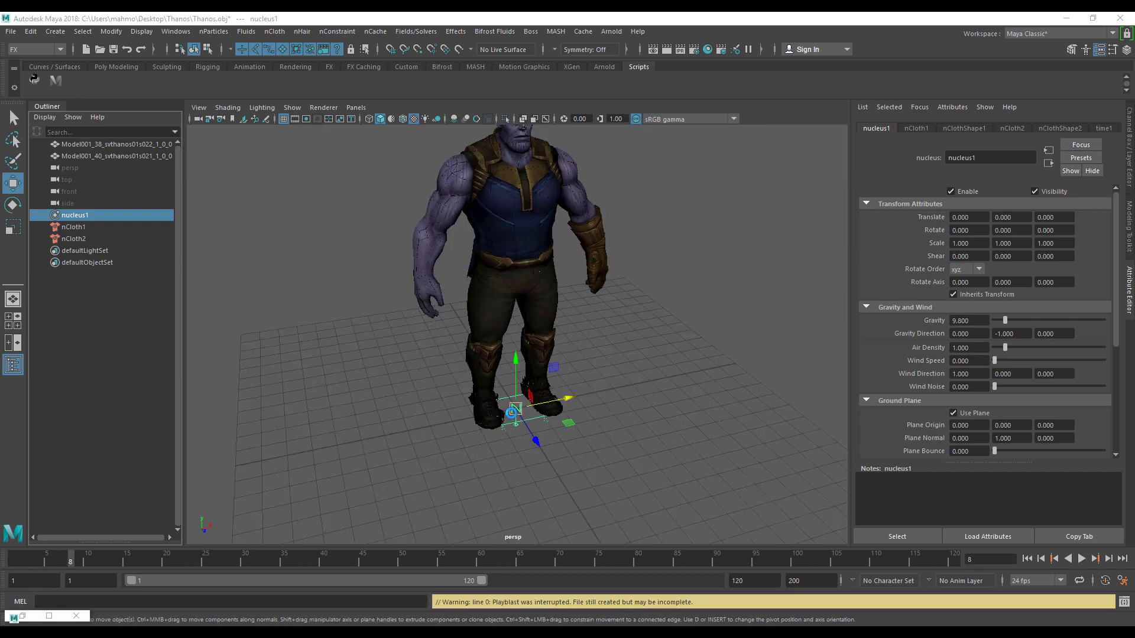
Reframe the view on the full Thanos figure and playblast again over the existing movie file, stopping at frame 100.
{"action": "left_click", "coordinate": [939, 43]}
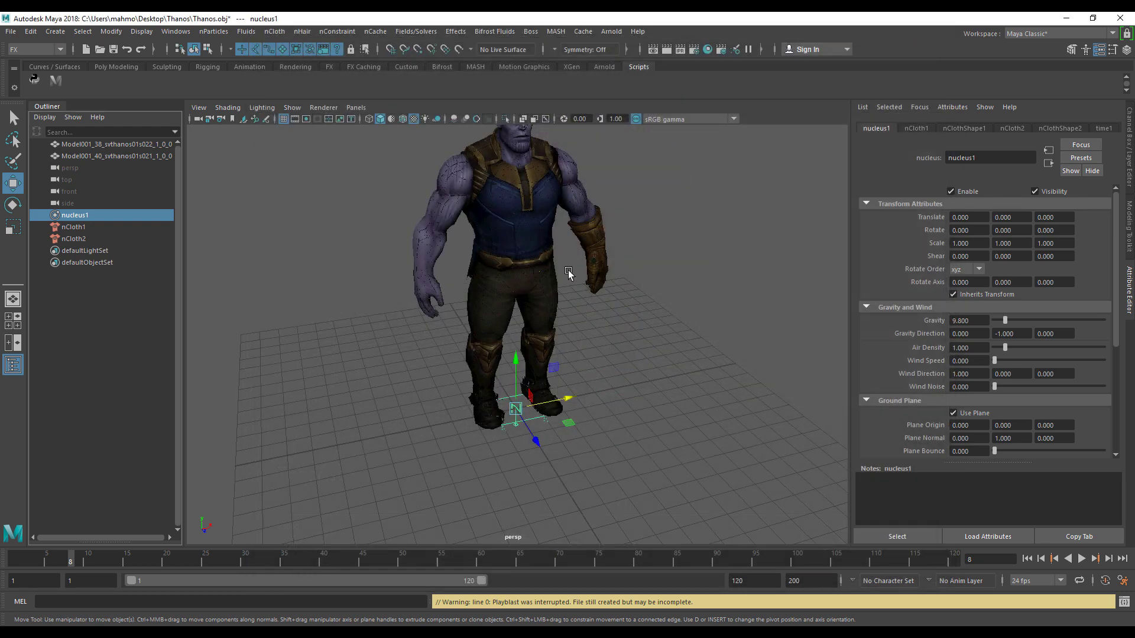
{"action": "middle_click_drag", "start_coordinate": [569, 273], "coordinate": [560, 346], "text": "alt"}
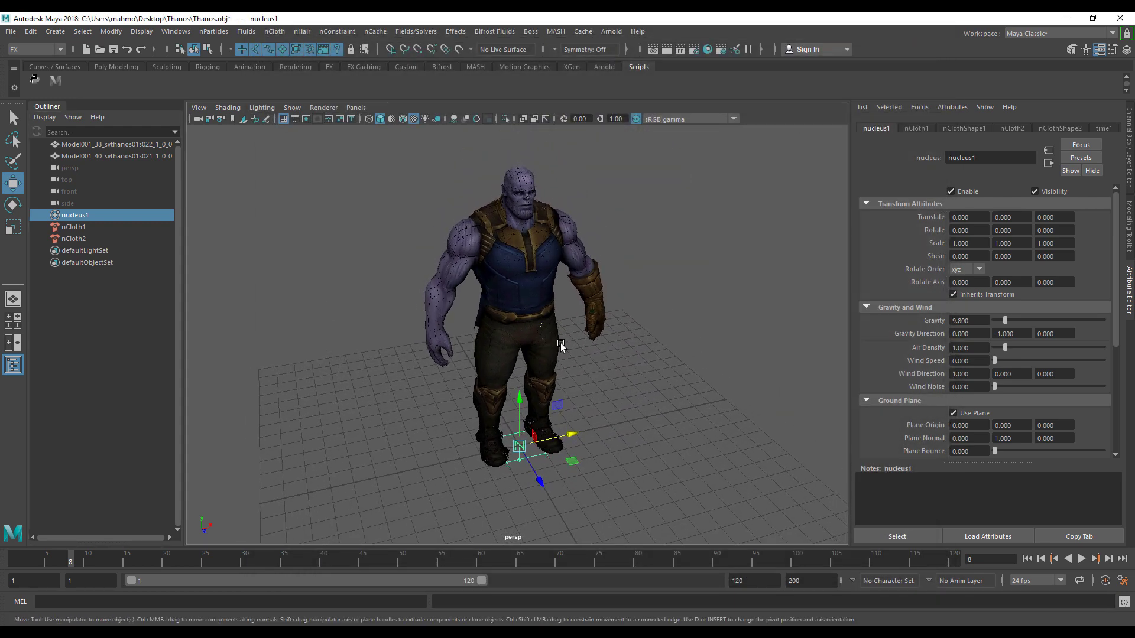
{"action": "left_click_drag", "start_coordinate": [560, 345], "coordinate": [565, 347], "text": "alt"}
{"action": "right_click", "coordinate": [560, 569]}
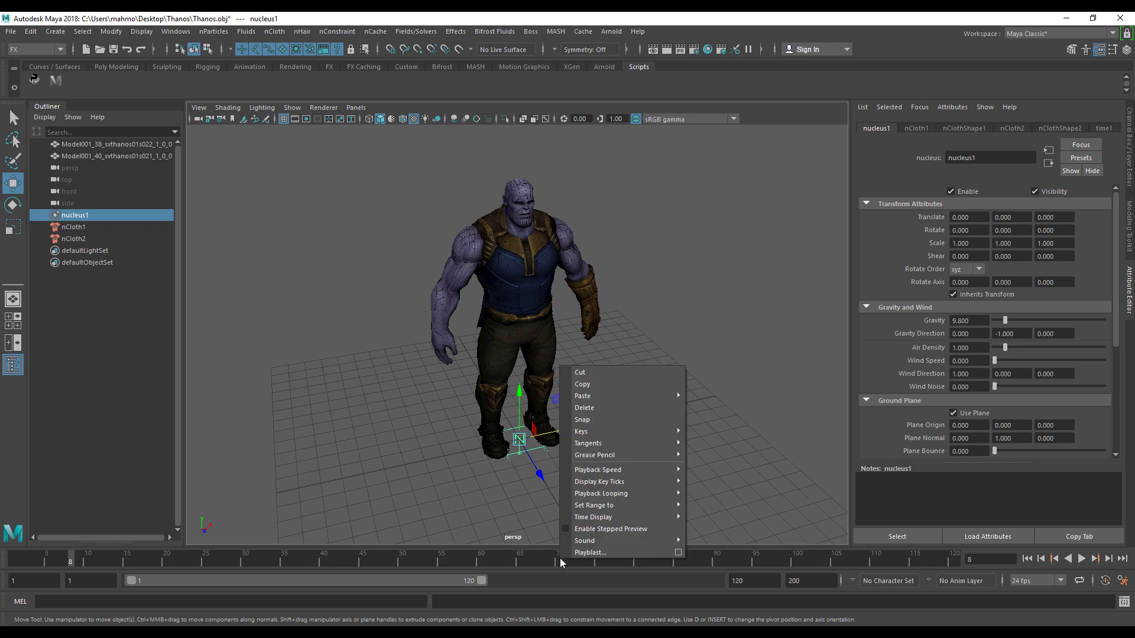
{"action": "left_click", "coordinate": [586, 549]}
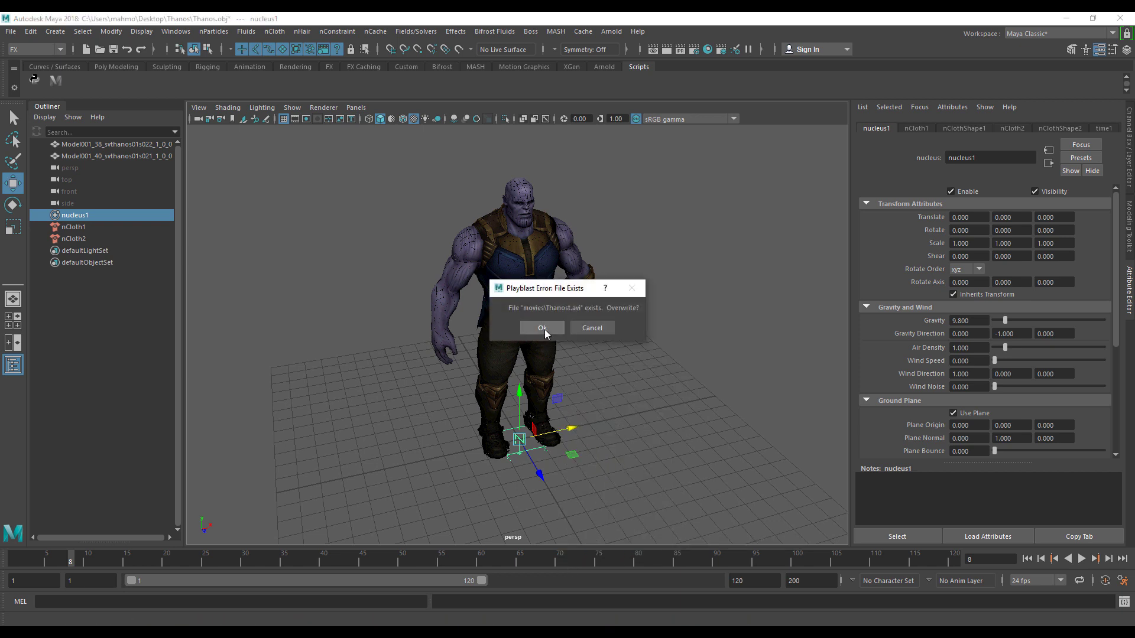
{"action": "left_click", "coordinate": [542, 328]}
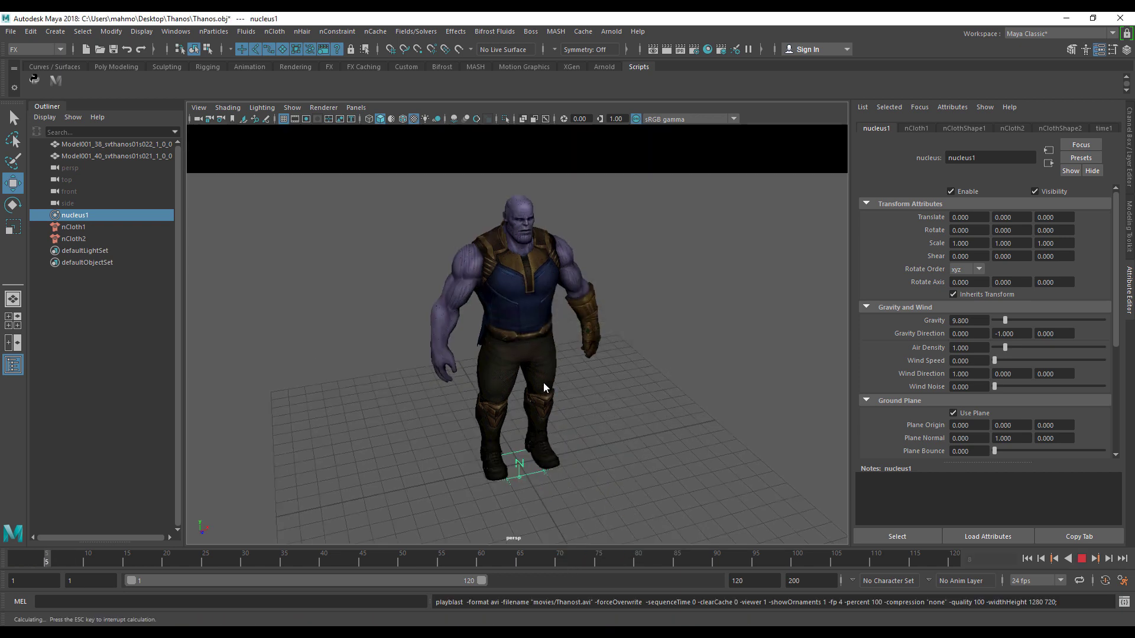
{"action": "key", "text": "Escape"}
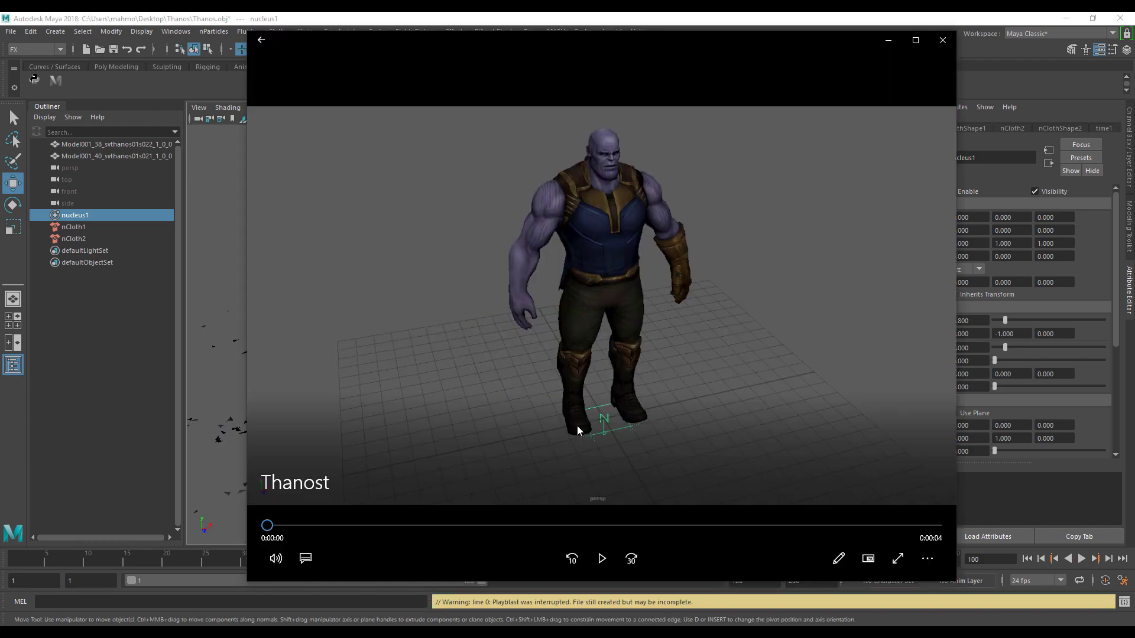
Play back the Thanost movie, replay its beginning, pause on the early breakup and close the player.
{"action": "left_click", "coordinate": [602, 558]}
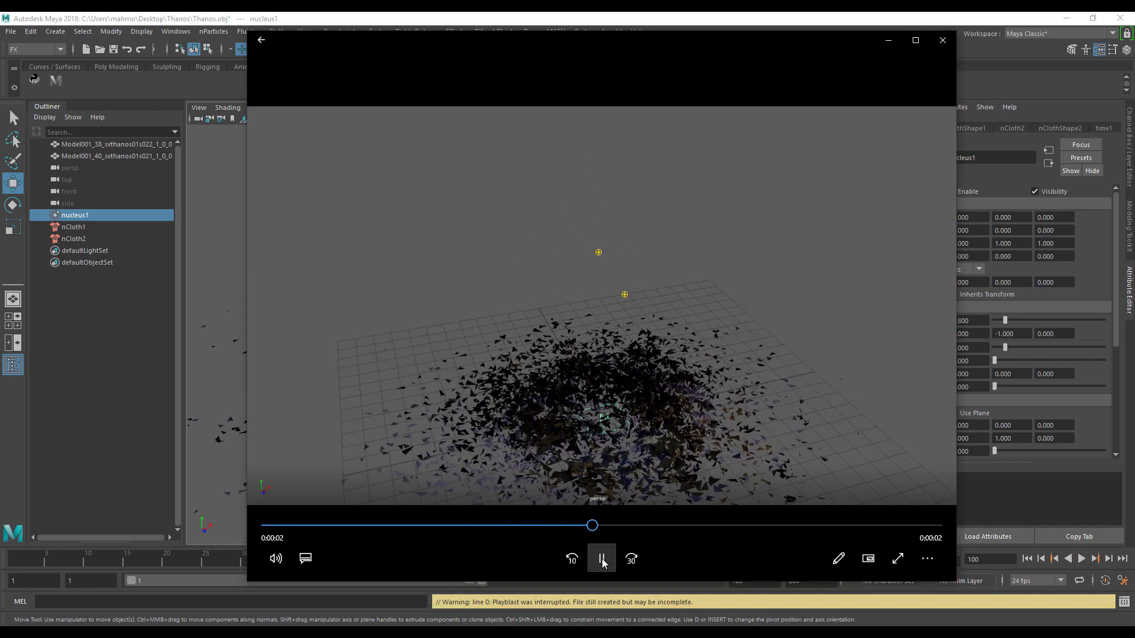
{"action": "left_click", "coordinate": [264, 526]}
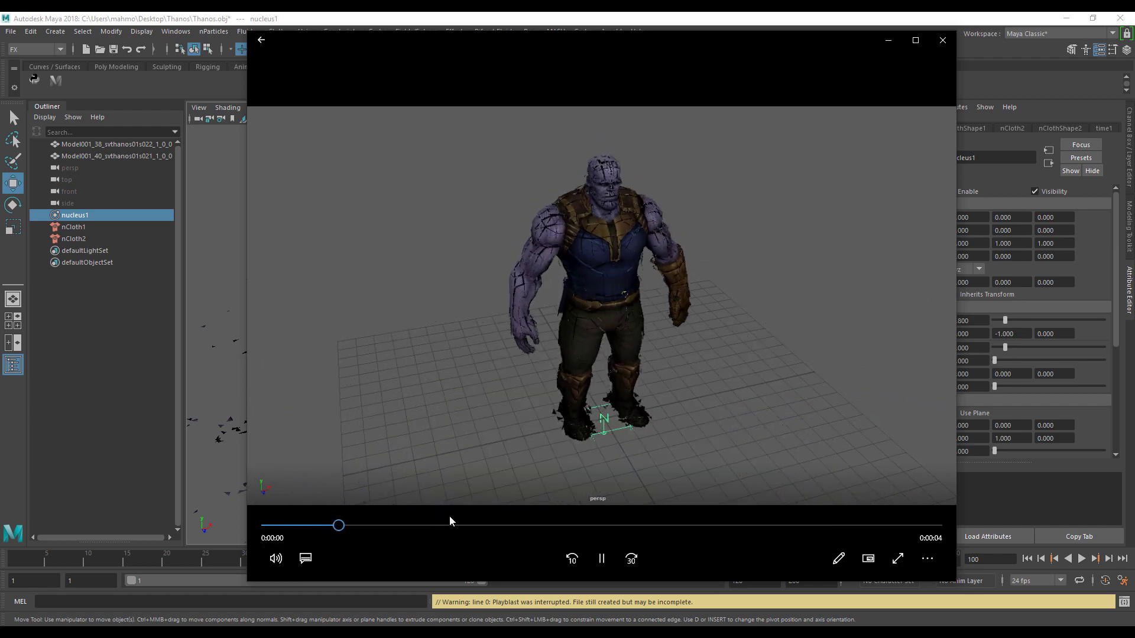
{"action": "left_click", "coordinate": [600, 558]}
{"action": "left_click", "coordinate": [342, 526]}
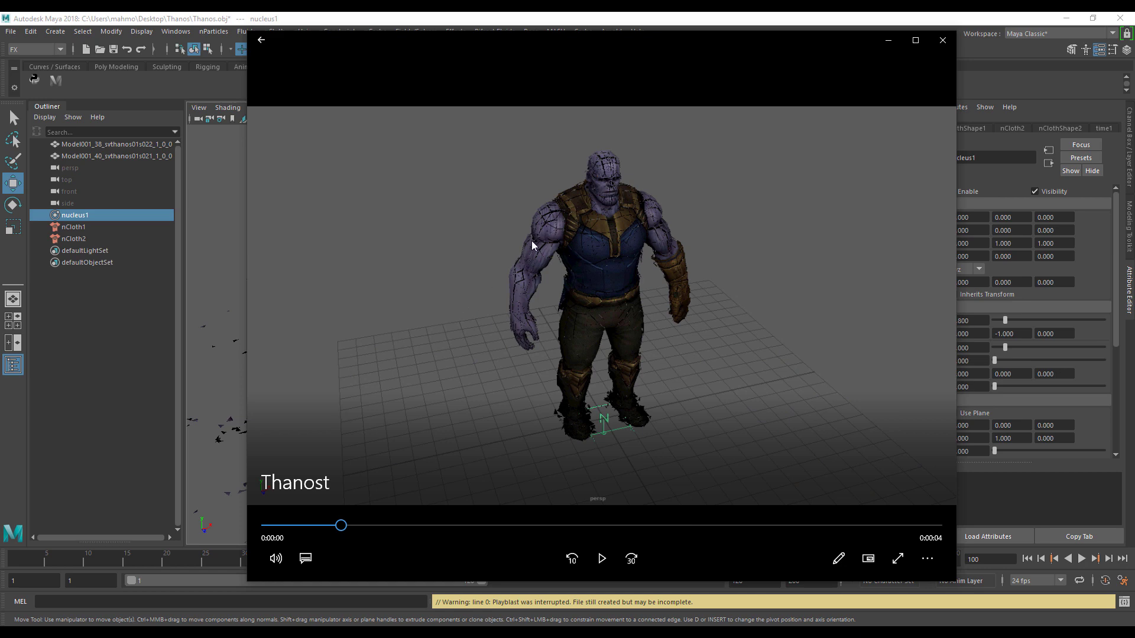
{"action": "left_click", "coordinate": [942, 39]}
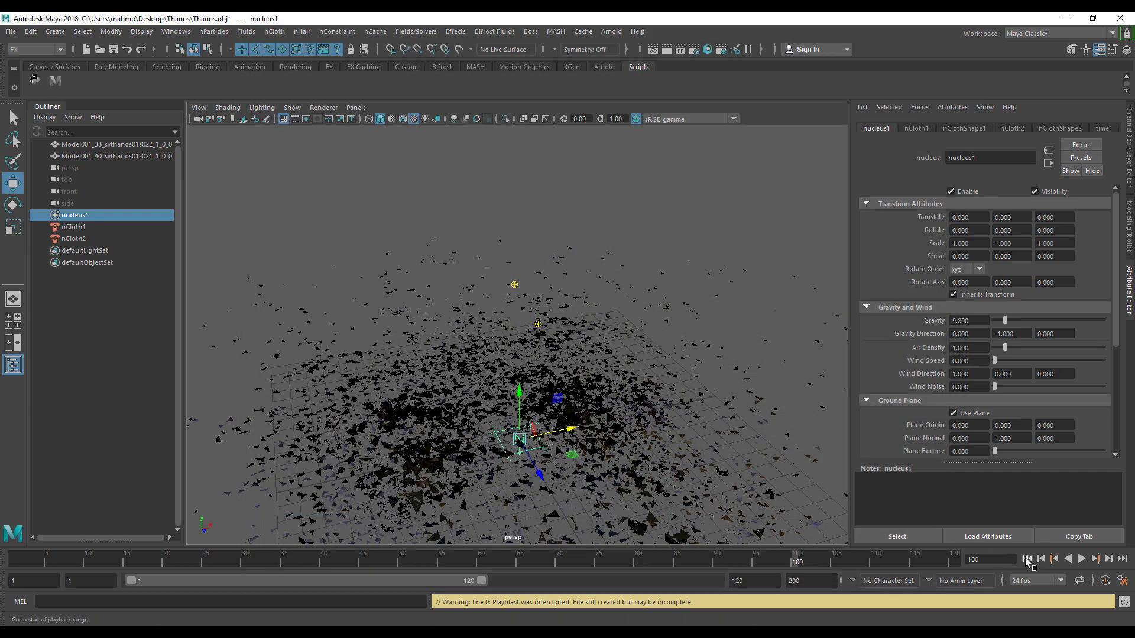
Return to frame 1 and enable Ignore Solver Gravity in the dynamic properties of both nCloth1 and nCloth2.
{"action": "left_click", "coordinate": [1026, 559]}
{"action": "left_click", "coordinate": [73, 228]}
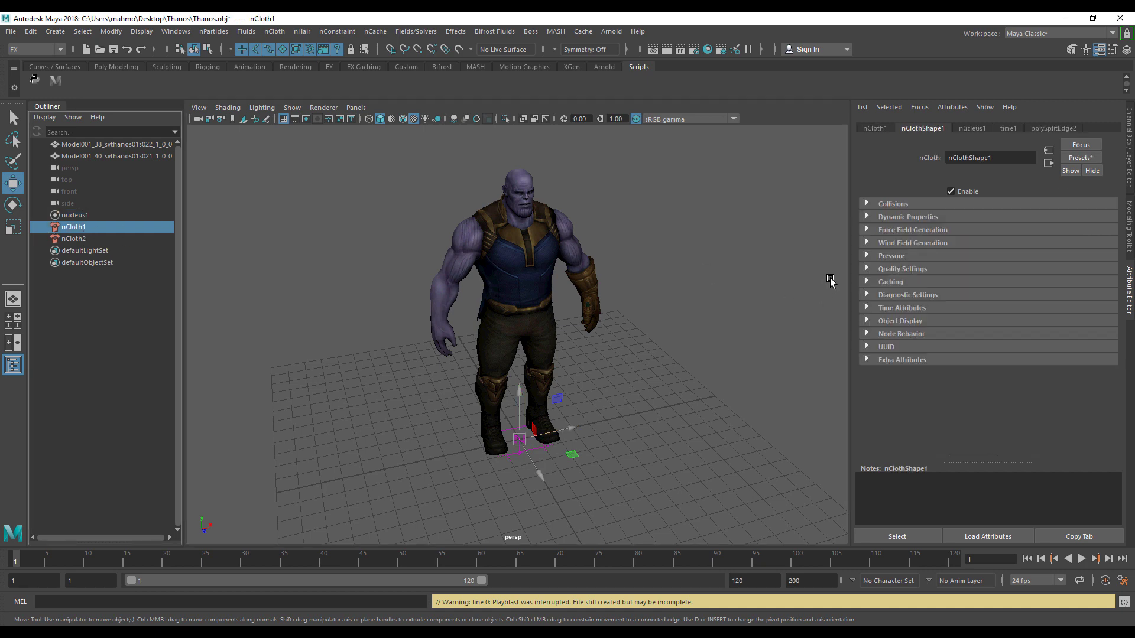
{"action": "left_click", "coordinate": [913, 219]}
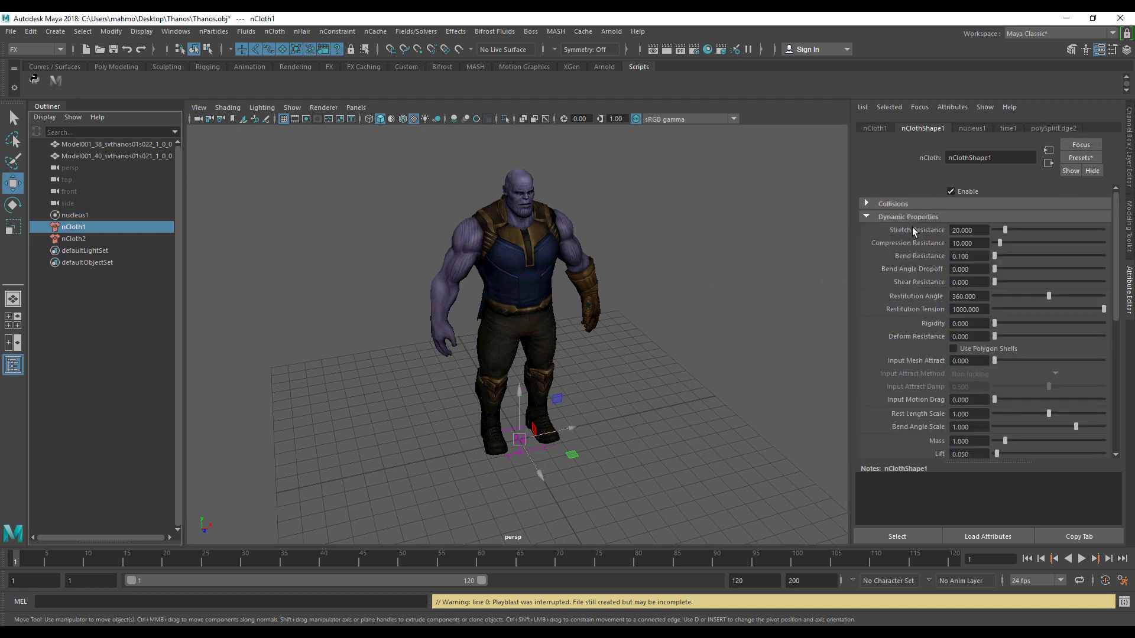
{"action": "scroll", "coordinate": [984, 392], "scroll_direction": "down", "scroll_amount": 3}
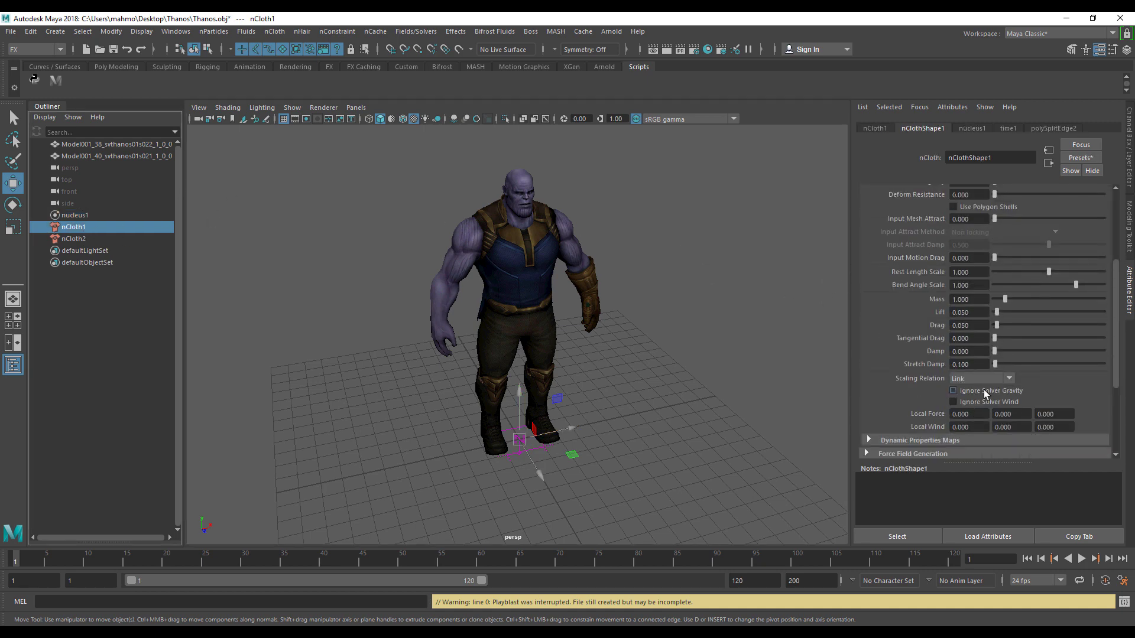
{"action": "left_click", "coordinate": [102, 240]}
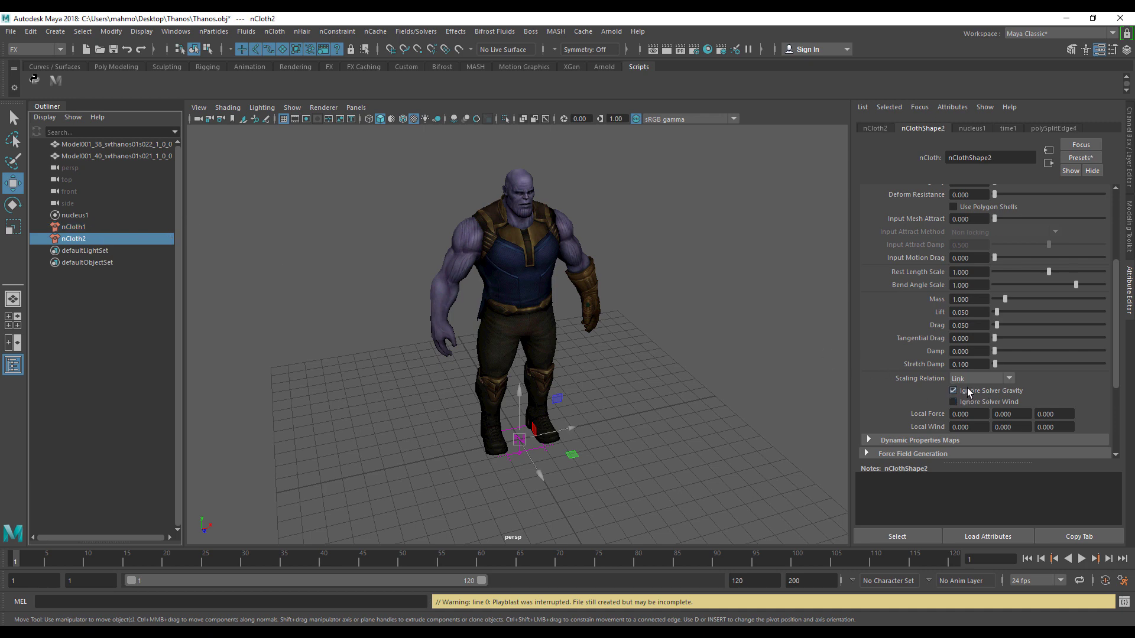
Play the simulation with solver gravity ignored, inspect the model and return to frame 1.
{"action": "left_click", "coordinate": [1081, 558]}
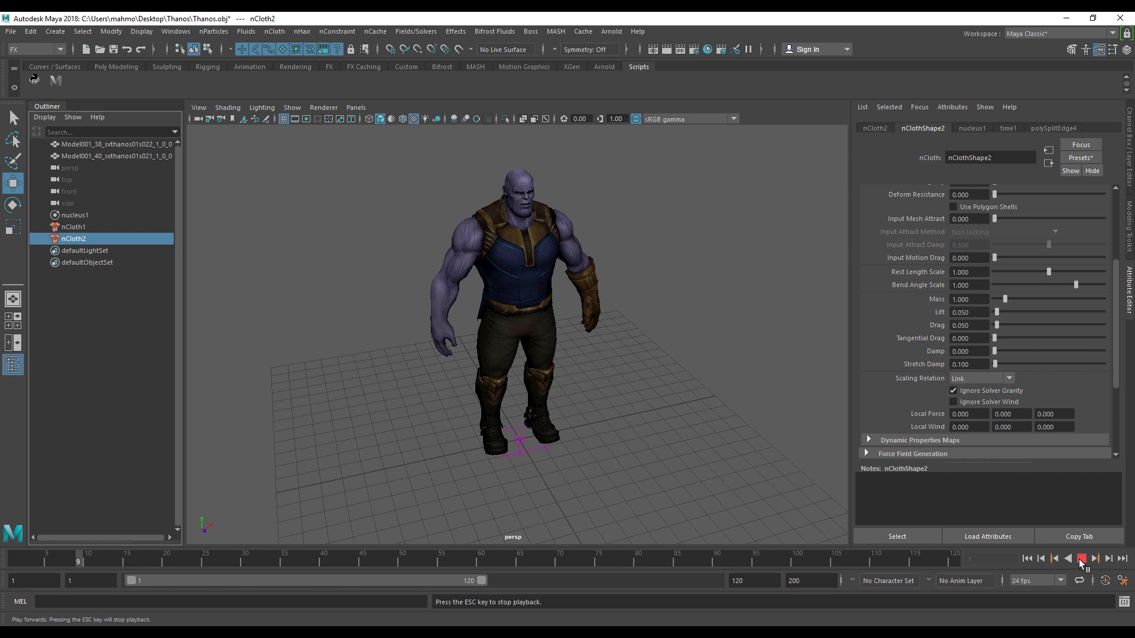
{"action": "left_click", "coordinate": [1081, 559]}
{"action": "mouse_move", "coordinate": [495, 488]}
{"action": "left_mouse_down", "text": "alt"}
{"action": "mouse_move", "coordinate": [418, 448]}
{"action": "mouse_move", "coordinate": [490, 485]}
{"action": "left_mouse_up", "text": "alt"}
{"action": "left_click", "coordinate": [1027, 559]}
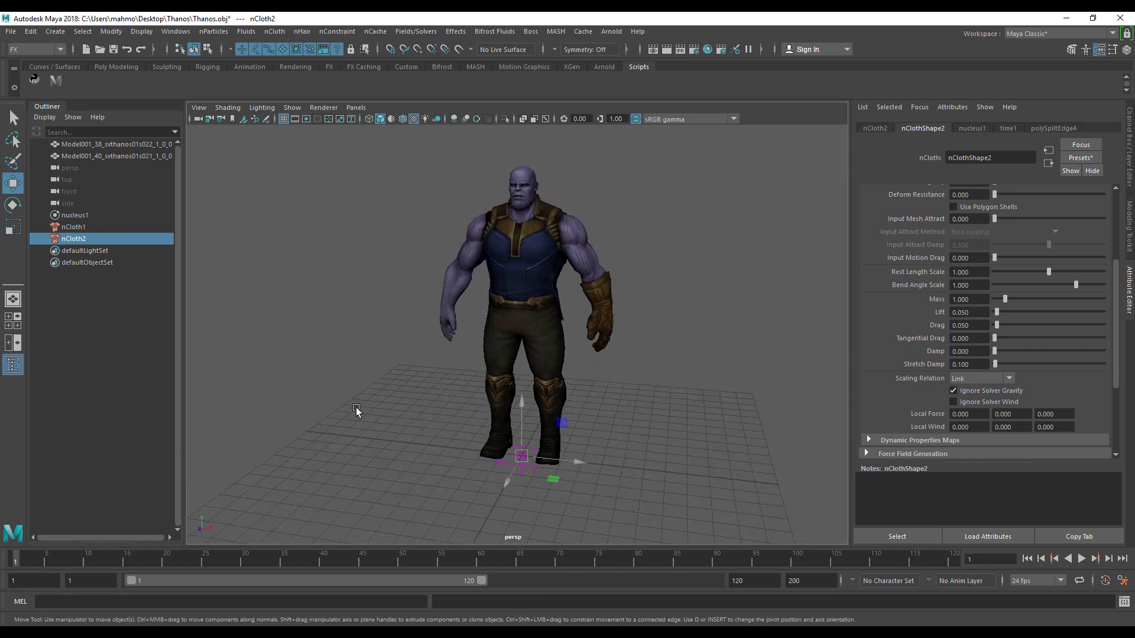
Disable Use Plane for the ground plane of nucleus1.
{"action": "left_click", "coordinate": [75, 215]}
{"action": "scroll", "coordinate": [975, 355], "scroll_direction": "down", "scroll_amount": 5}
{"action": "left_click", "coordinate": [970, 343]}
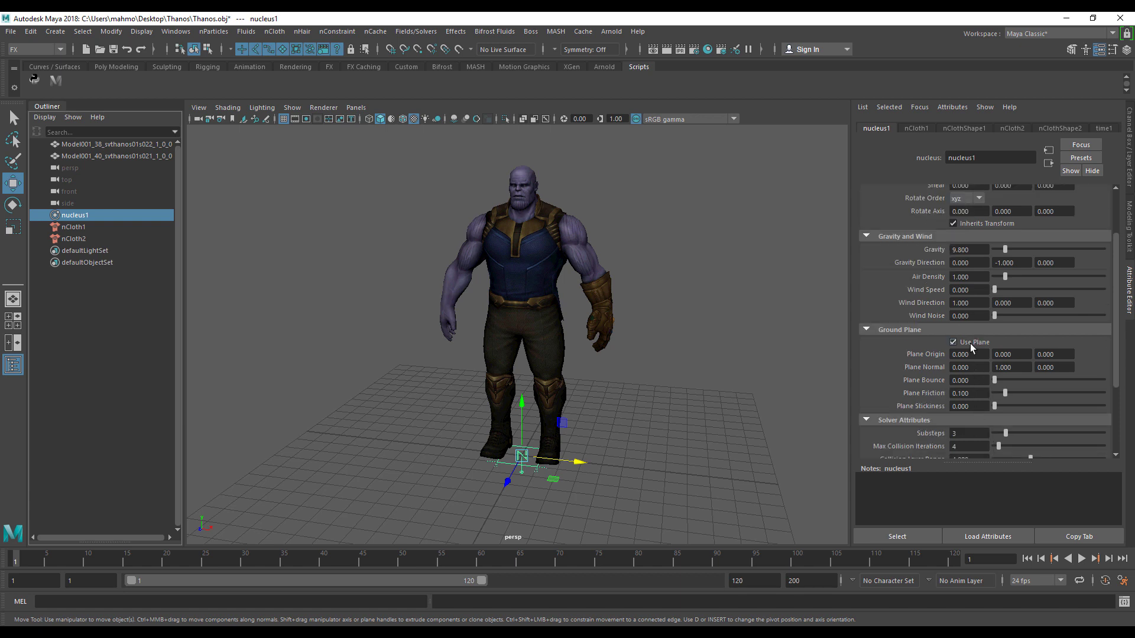
{"action": "left_click", "coordinate": [970, 343]}
Play the simulation without the ground plane to frame 11 and return to the start frame.
{"action": "left_click", "coordinate": [1082, 559]}
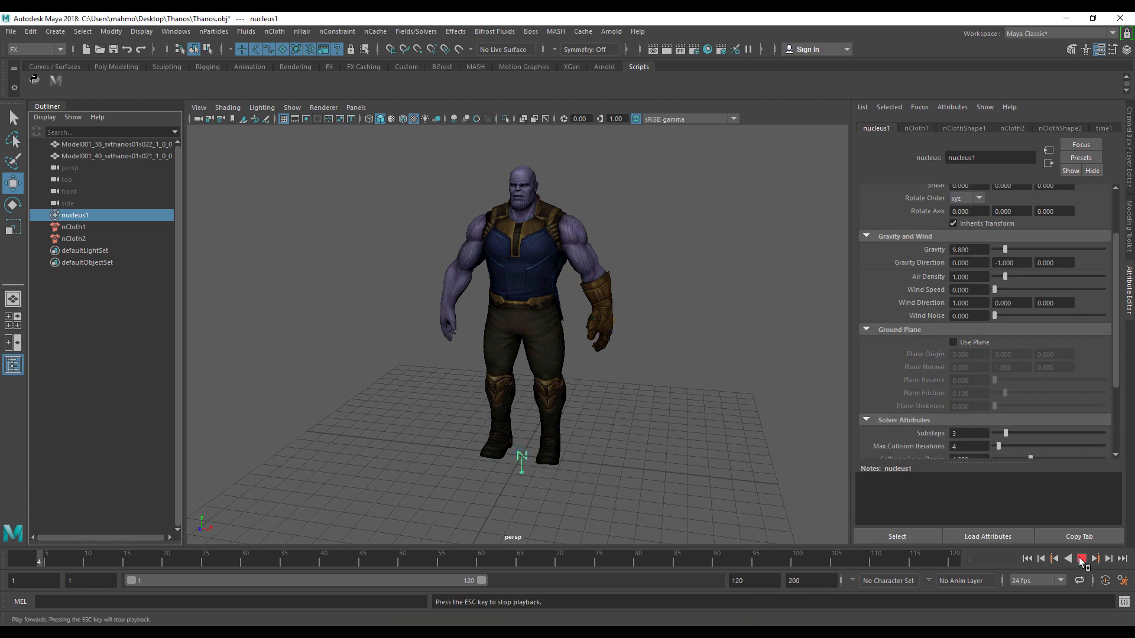
{"action": "left_click", "coordinate": [1082, 559]}
{"action": "left_click", "coordinate": [1027, 559]}
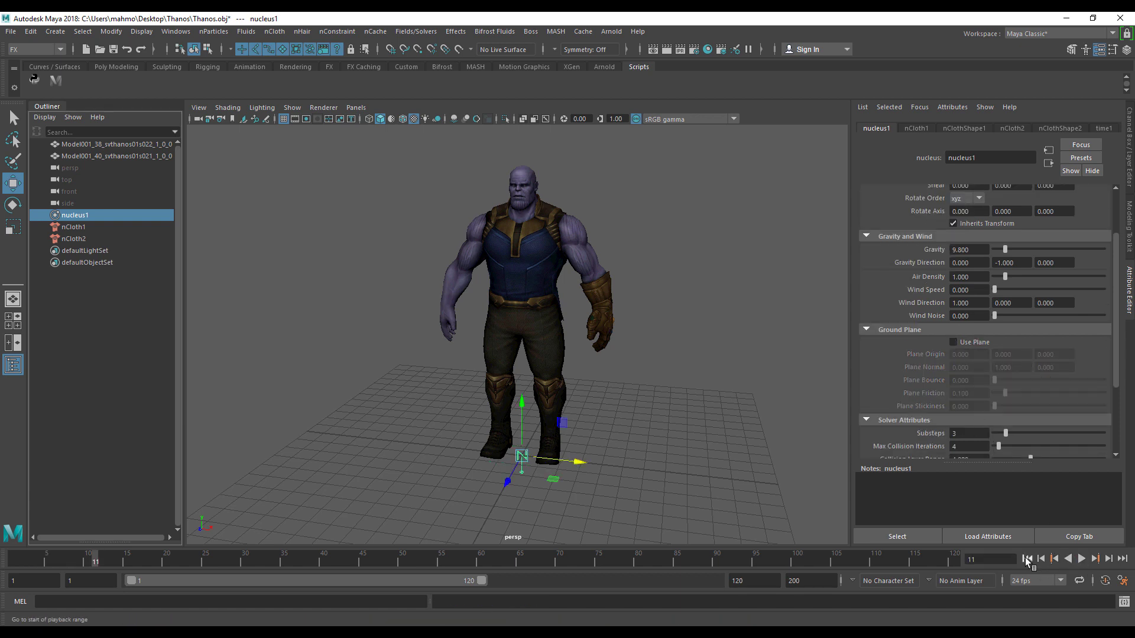
Open the Turbulence field options for nCloth1 and nCloth2 together and set the volume shape to Sphere.
{"action": "left_click_drag", "start_coordinate": [100, 228], "coordinate": [89, 239]}
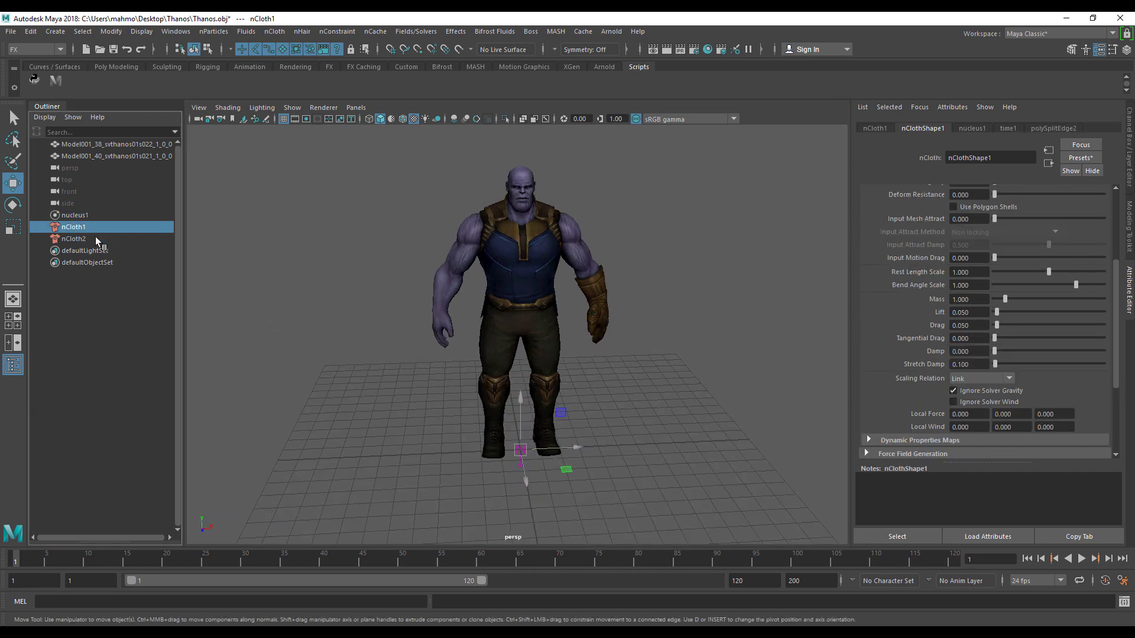
{"action": "left_click_drag", "start_coordinate": [352, 375], "coordinate": [370, 325], "text": "alt"}
{"action": "left_click", "coordinate": [370, 325]}
{"action": "left_click", "coordinate": [69, 226]}
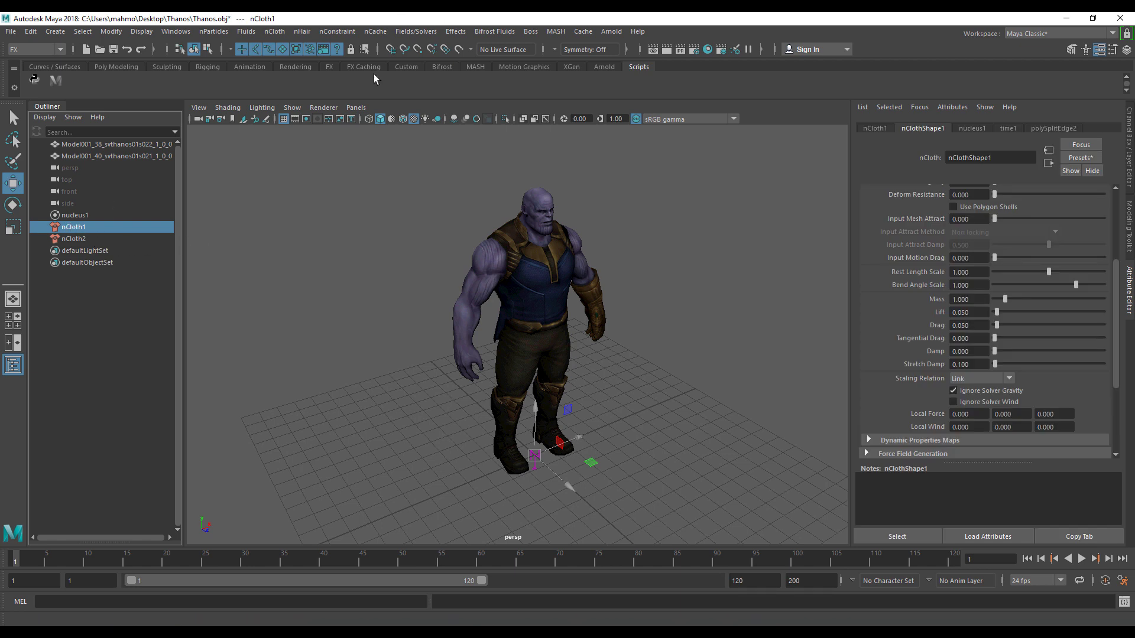
{"action": "left_click", "coordinate": [73, 238], "text": "ctrl"}
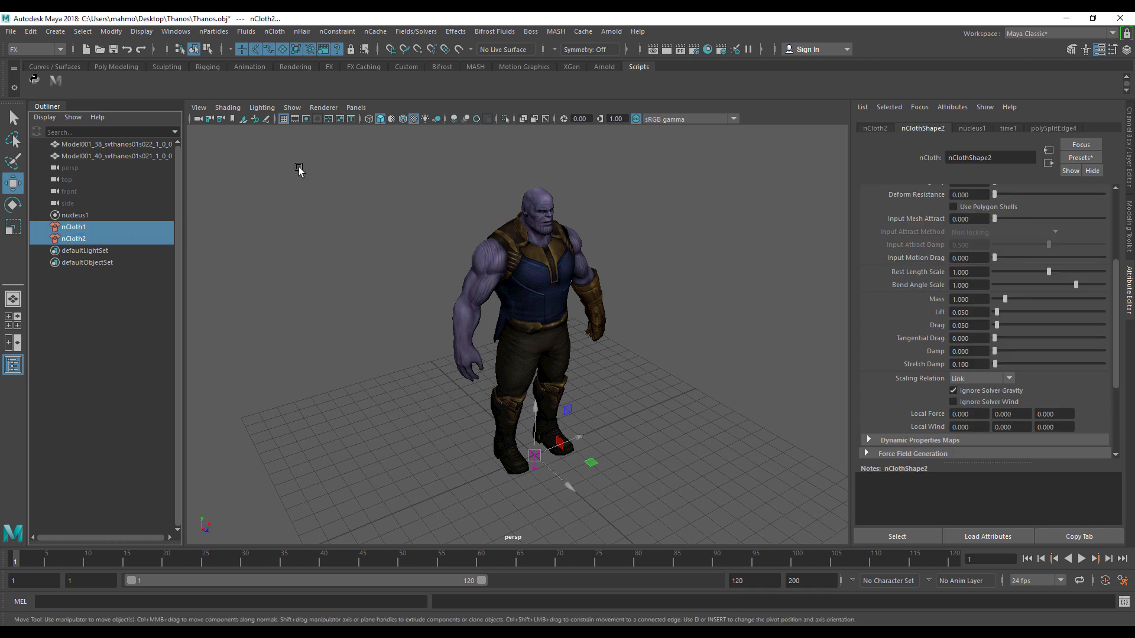
{"action": "left_click", "coordinate": [415, 32]}
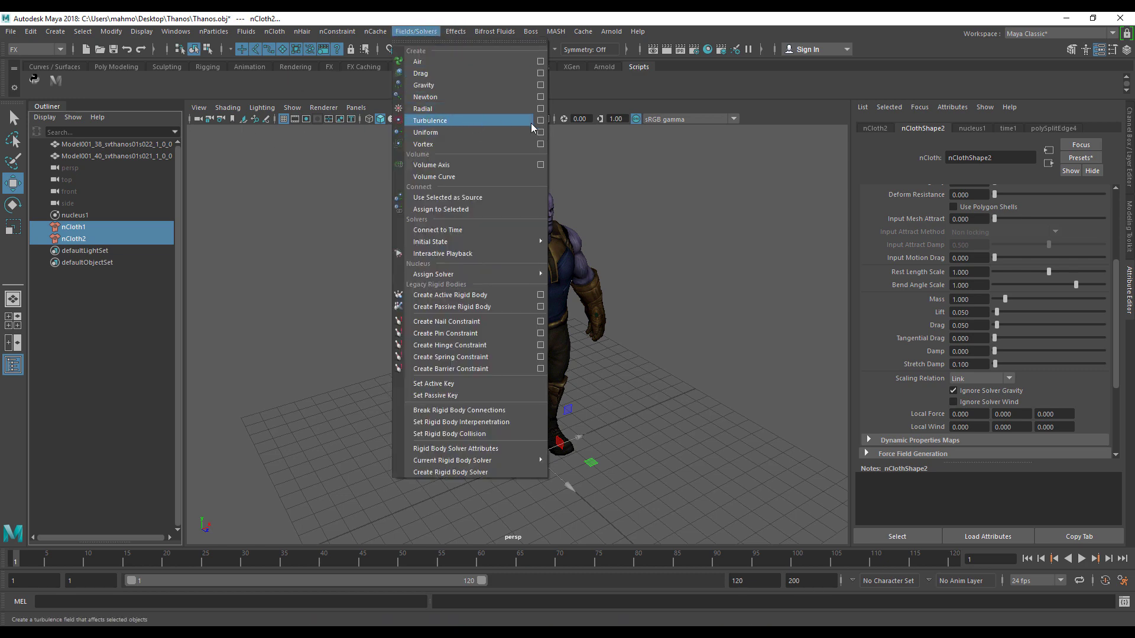
{"action": "left_click", "coordinate": [538, 122]}
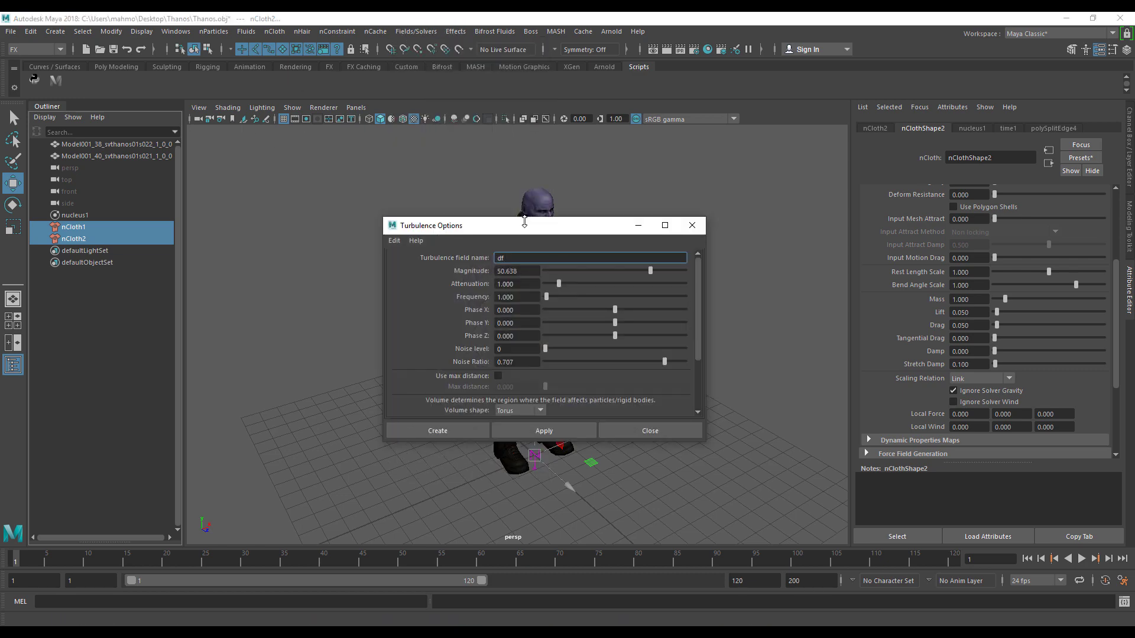
{"action": "left_click_drag", "start_coordinate": [524, 227], "coordinate": [703, 229]}
{"action": "left_click", "coordinate": [699, 409]}
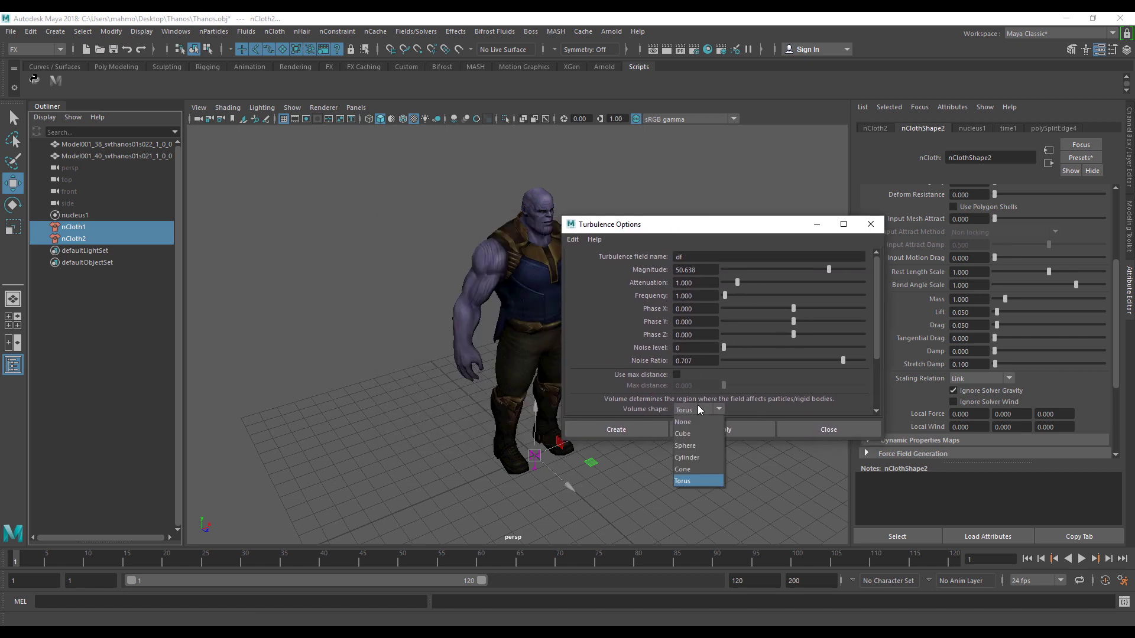
{"action": "left_click", "coordinate": [701, 447]}
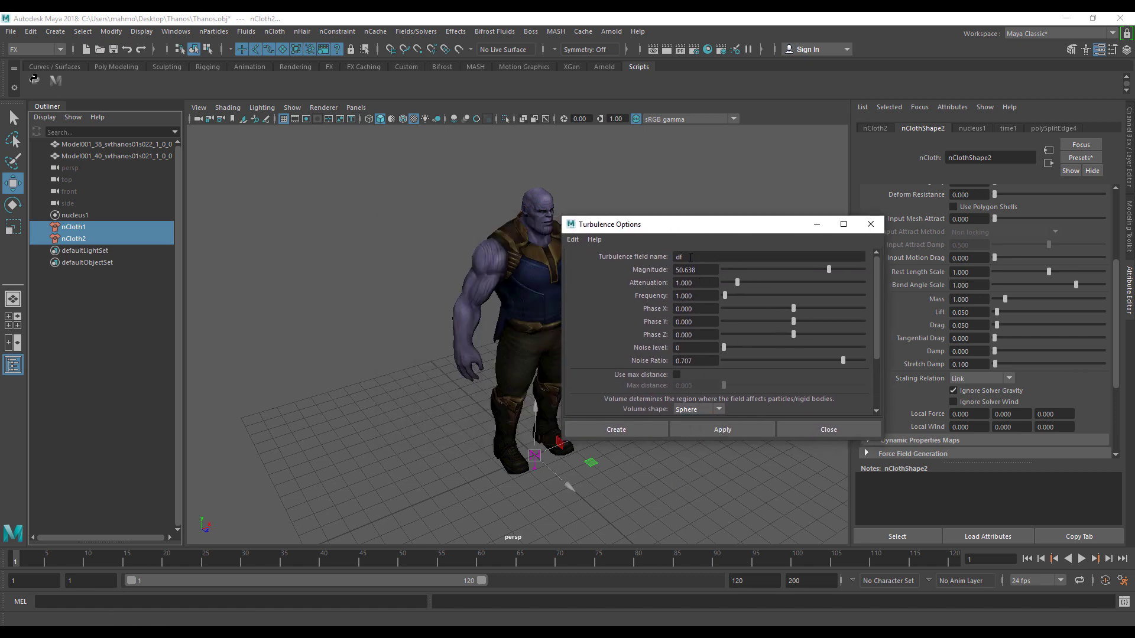
Name the turbulence field Head and create it.
{"action": "double_click", "coordinate": [691, 257]}
{"action": "type", "text": "Head"}
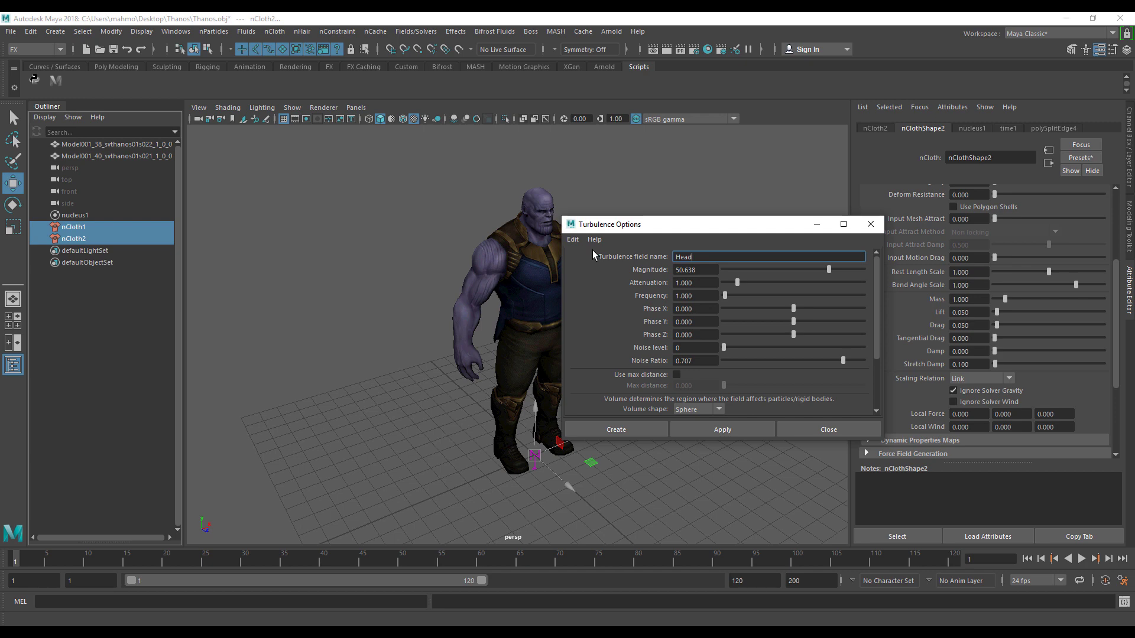
{"action": "left_click", "coordinate": [611, 435]}
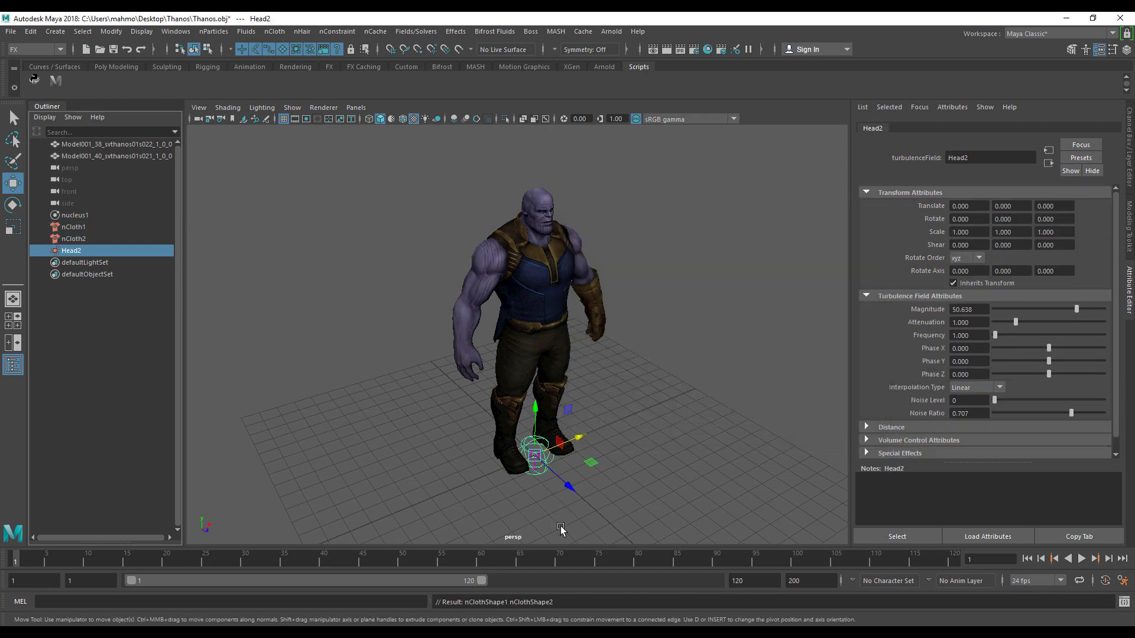
Move the spherical turbulence field straight up above Thanos's head, to about 15.28 in Translate Y, and activate the Scale tool.
{"action": "left_click", "coordinate": [560, 529]}
{"action": "left_click", "coordinate": [542, 467]}
{"action": "left_click_drag", "start_coordinate": [532, 420], "coordinate": [533, 139]}
{"action": "middle_click_drag", "start_coordinate": [531, 154], "coordinate": [531, 225], "text": "alt"}
{"action": "key", "text": "r"}
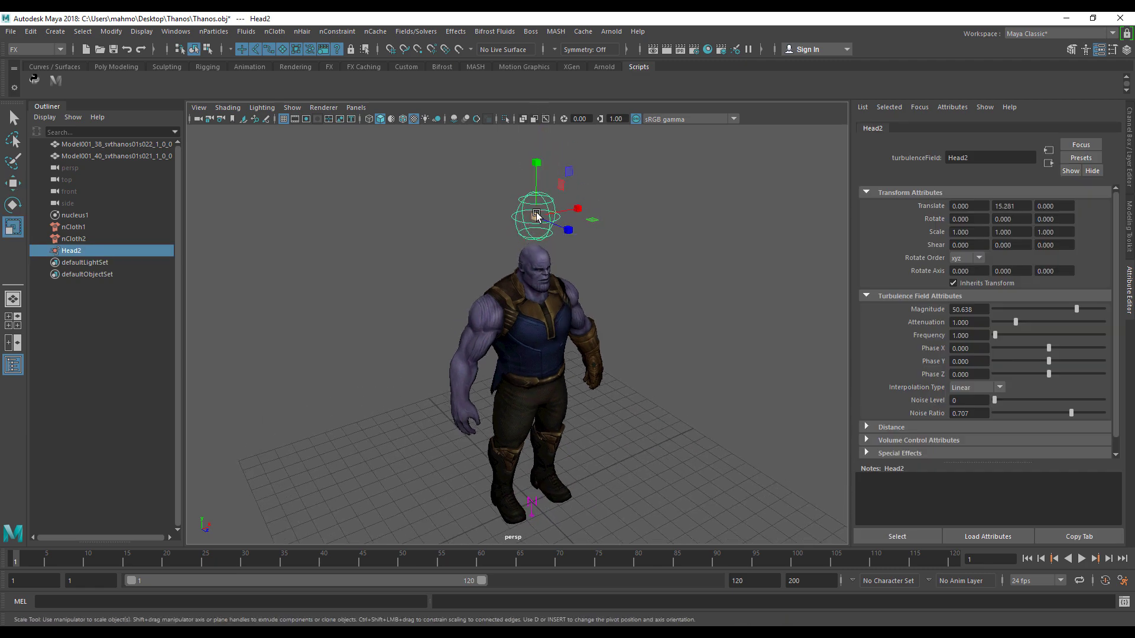
Scale the spherical field above the head to about 1.35, raise it to about 17.63 in Translate Y and key its translation at frame 1.
{"action": "left_click_drag", "start_coordinate": [536, 214], "coordinate": [544, 157]}
{"action": "key", "text": "w"}
{"action": "middle_click_drag", "start_coordinate": [568, 227], "coordinate": [569, 261], "text": "alt"}
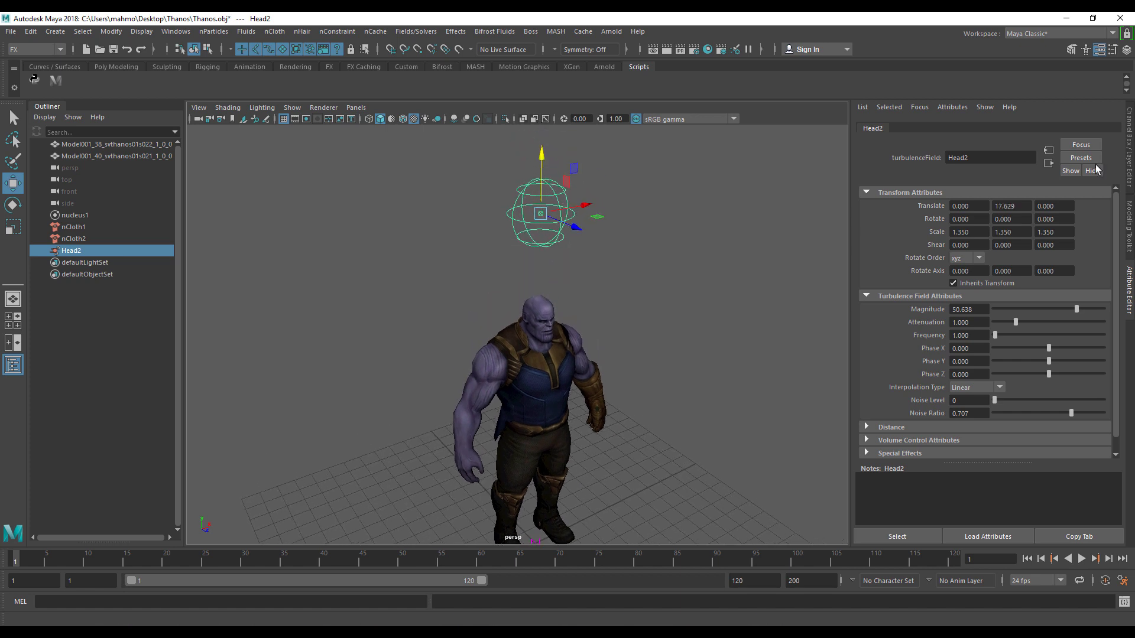
{"action": "right_click", "coordinate": [929, 214]}
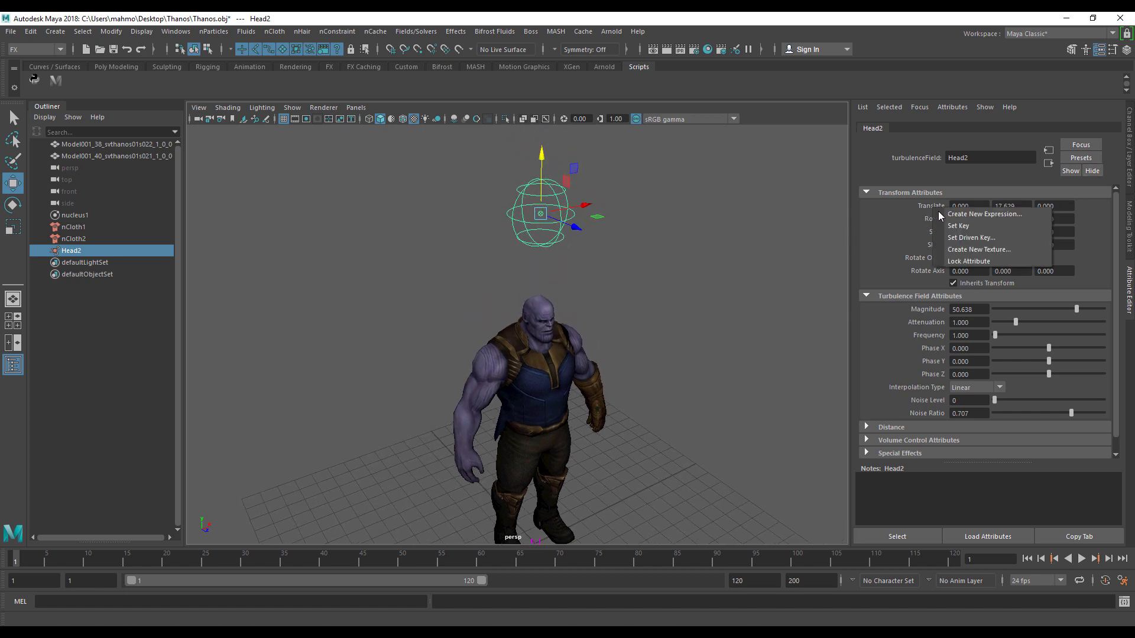
{"action": "left_click", "coordinate": [969, 225]}
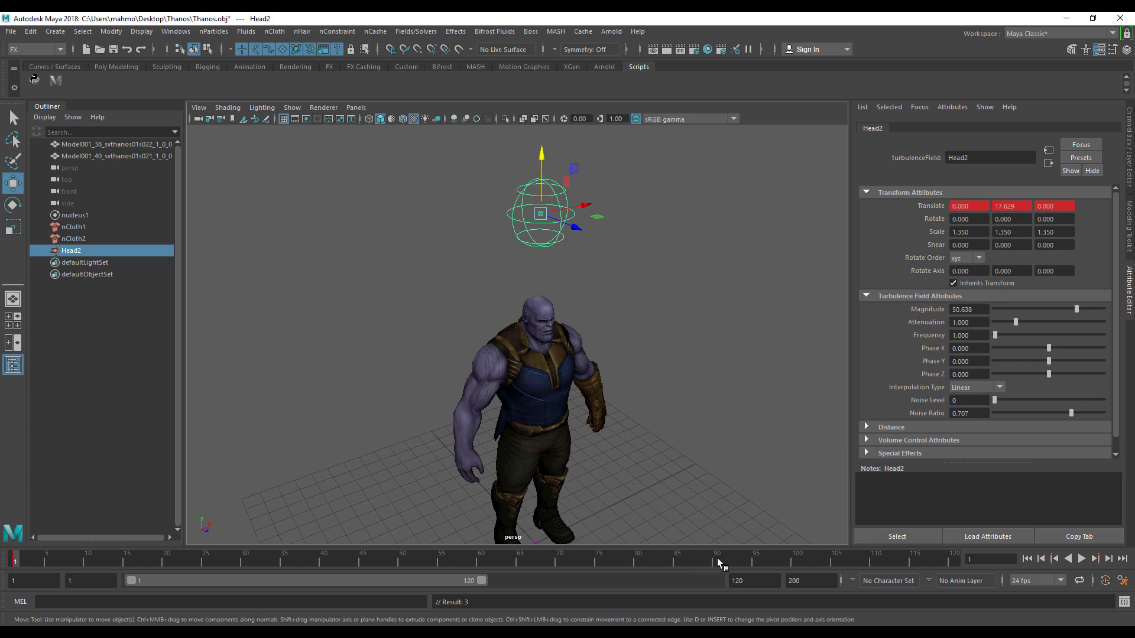
At frame 99, lower the spherical field to Thanos's feet, about 1.04 in Translate Y, and key its translation.
{"action": "left_click", "coordinate": [789, 560]}
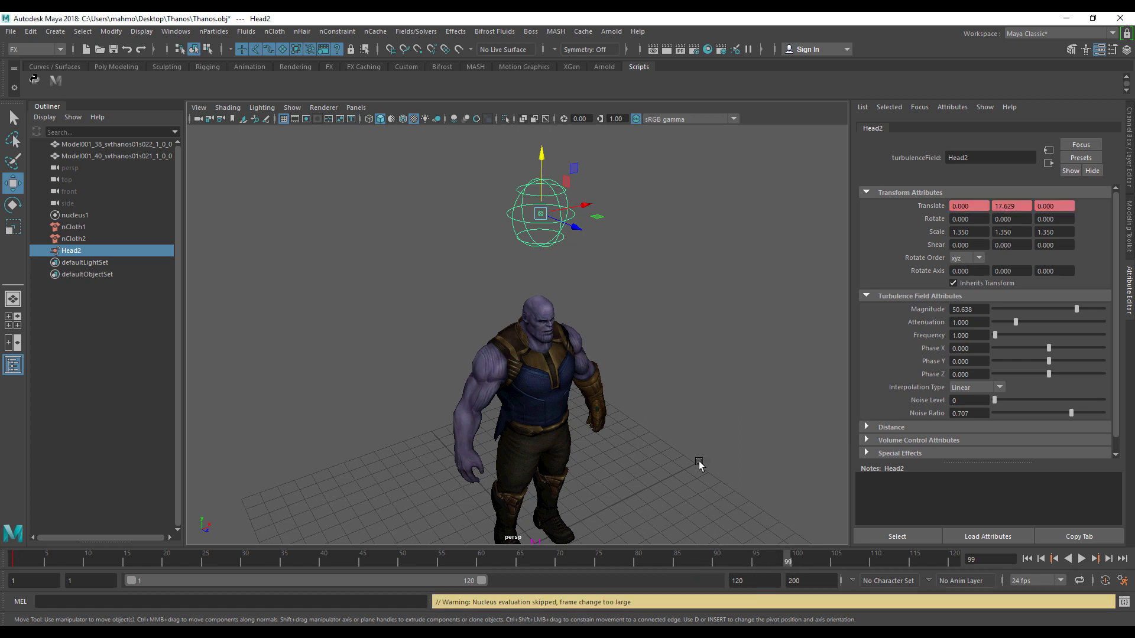
{"action": "right_click_drag", "start_coordinate": [586, 305], "coordinate": [543, 226], "text": "alt"}
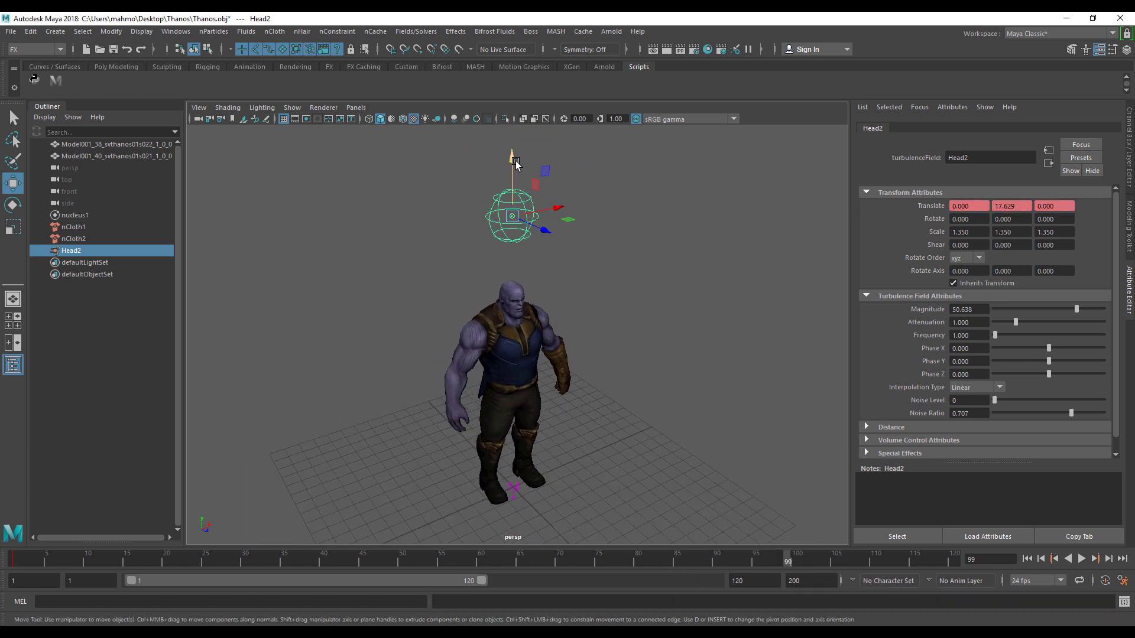
{"action": "left_click_drag", "start_coordinate": [513, 168], "coordinate": [555, 445]}
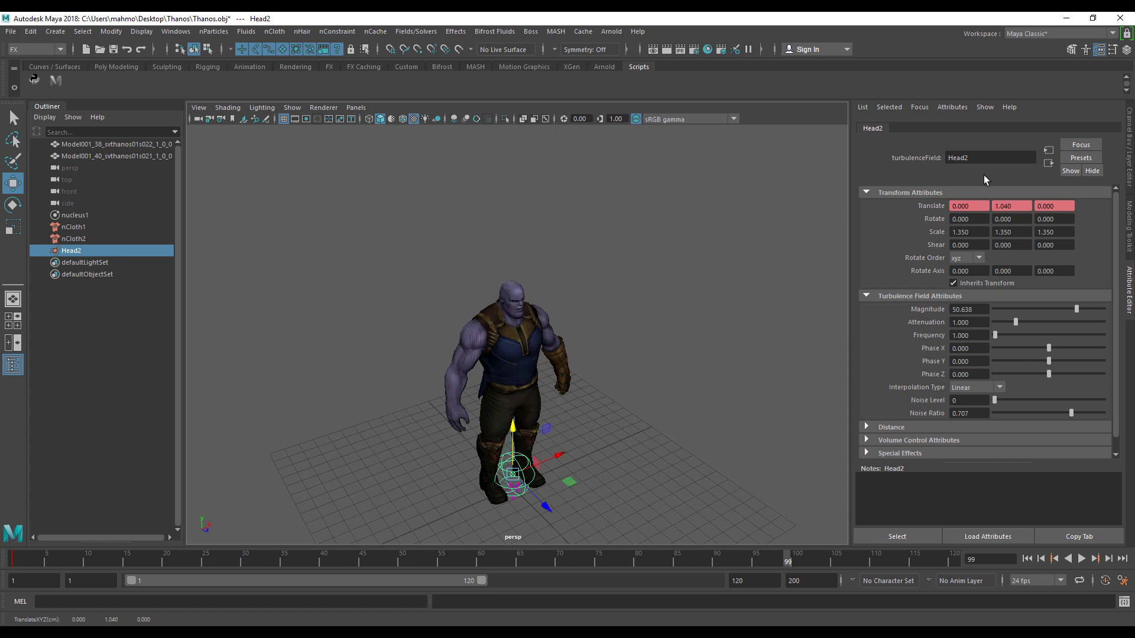
{"action": "right_click", "coordinate": [928, 211]}
{"action": "left_click", "coordinate": [959, 232]}
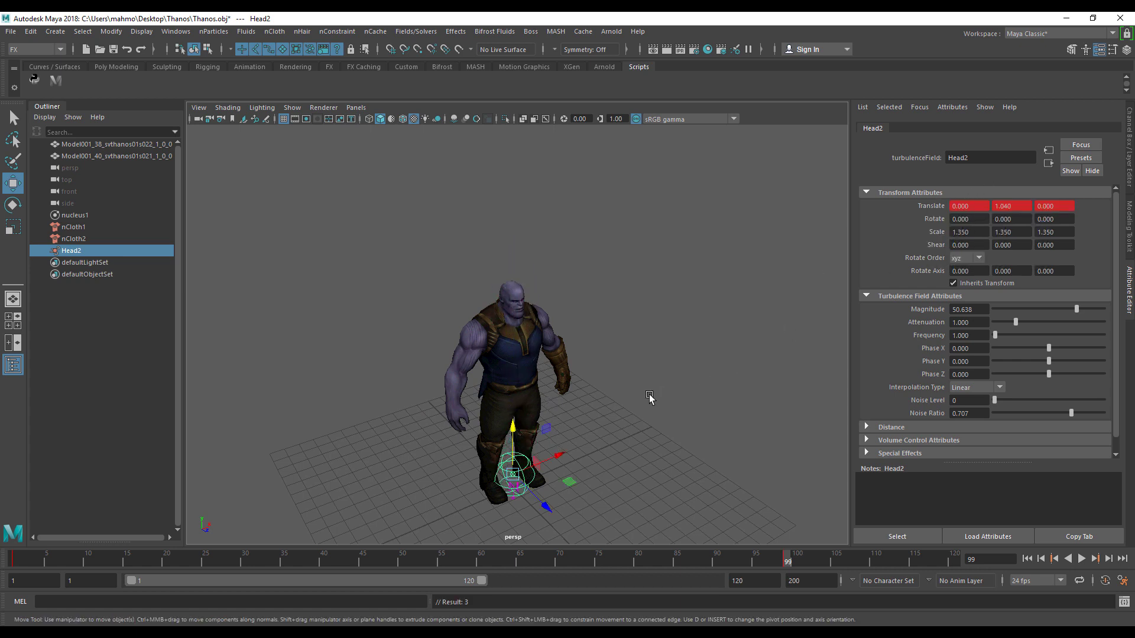
Frame Thanos closer in the viewport and playblast the simulation, overwriting the existing Thanost.avi.
{"action": "left_click_drag", "start_coordinate": [648, 398], "coordinate": [591, 331], "text": "alt"}
{"action": "key", "text": "ctrl+a"}
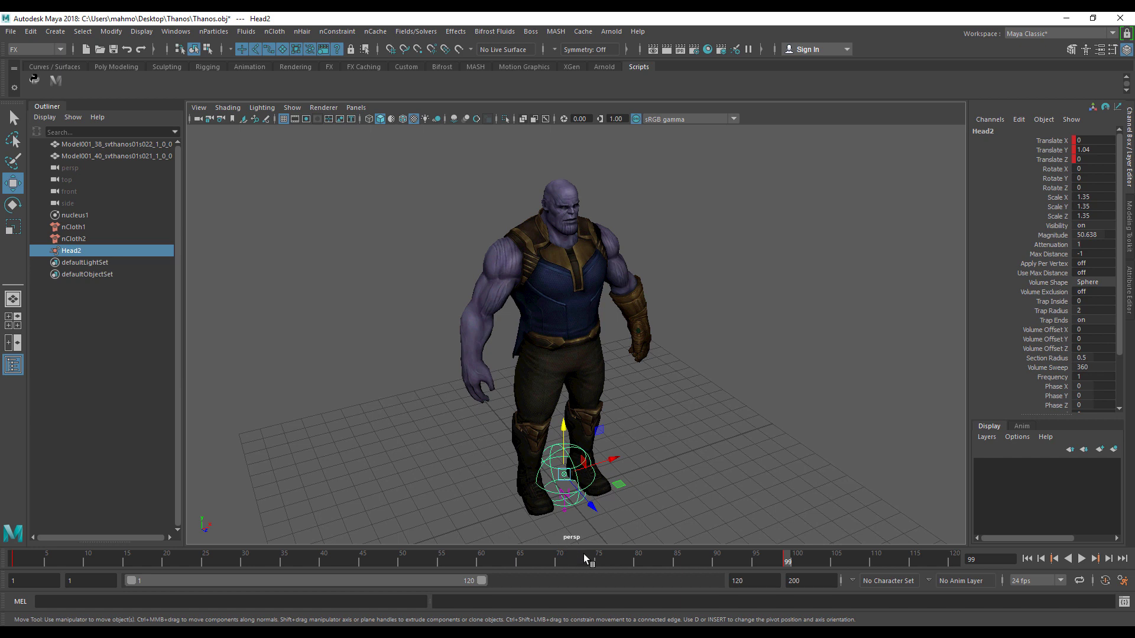
{"action": "right_click", "coordinate": [583, 554]}
{"action": "left_click", "coordinate": [649, 548]}
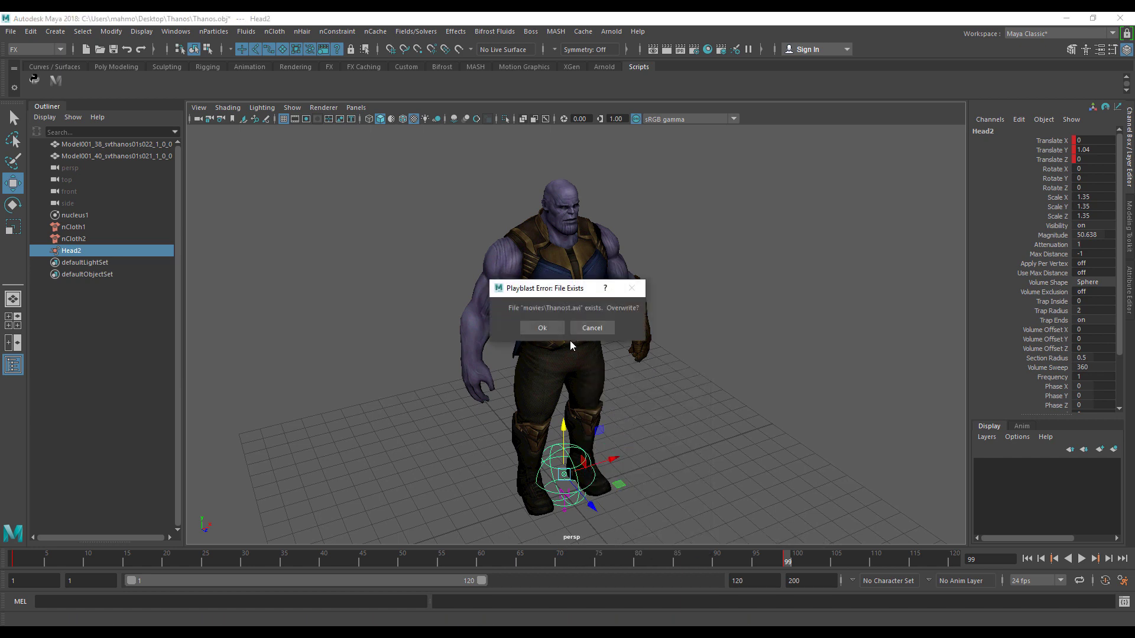
{"action": "left_click", "coordinate": [542, 329]}
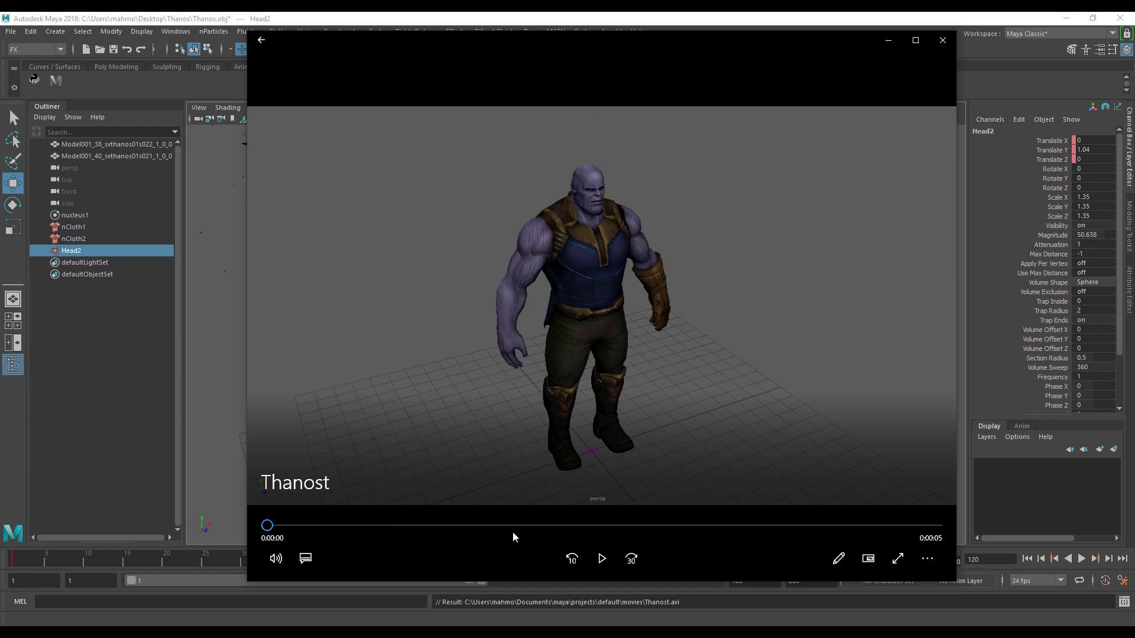
Play the Thanost playblast, review how the body breaks apart at several points in the video, and close the player.
{"action": "left_click", "coordinate": [602, 564]}
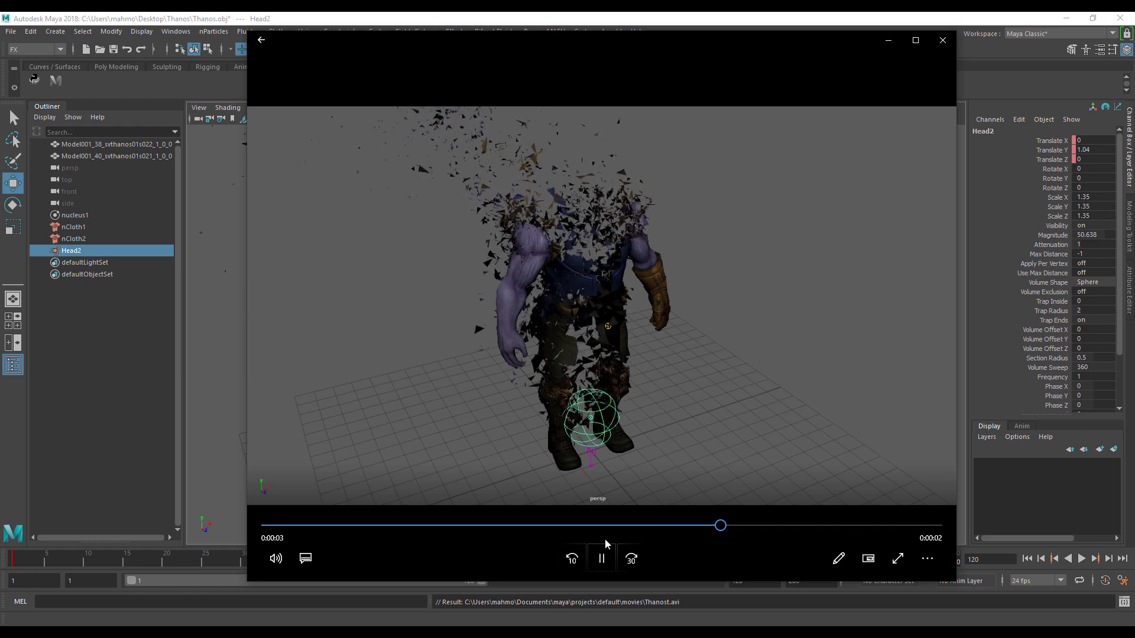
{"action": "left_click", "coordinate": [577, 526]}
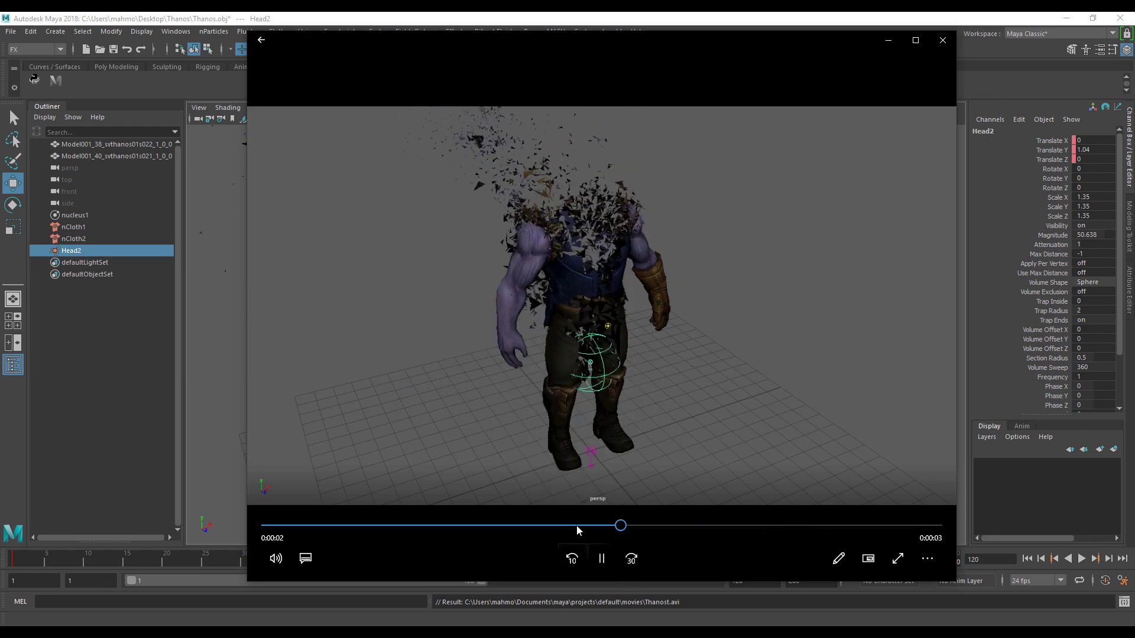
{"action": "left_click", "coordinate": [452, 525]}
{"action": "left_click", "coordinate": [418, 526]}
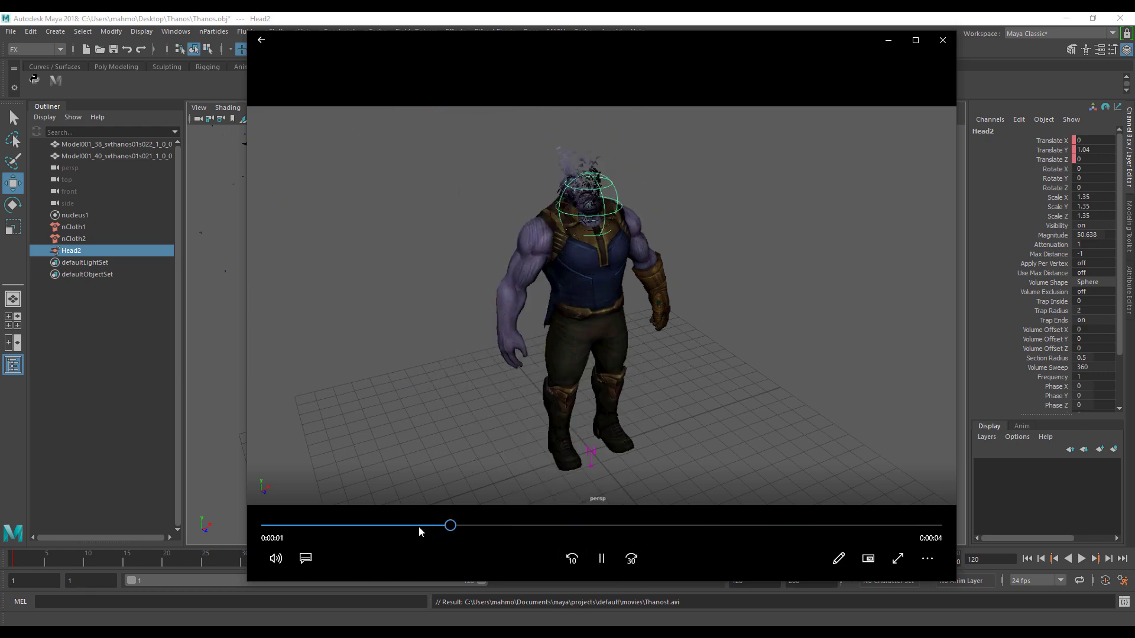
{"action": "left_click", "coordinate": [418, 526]}
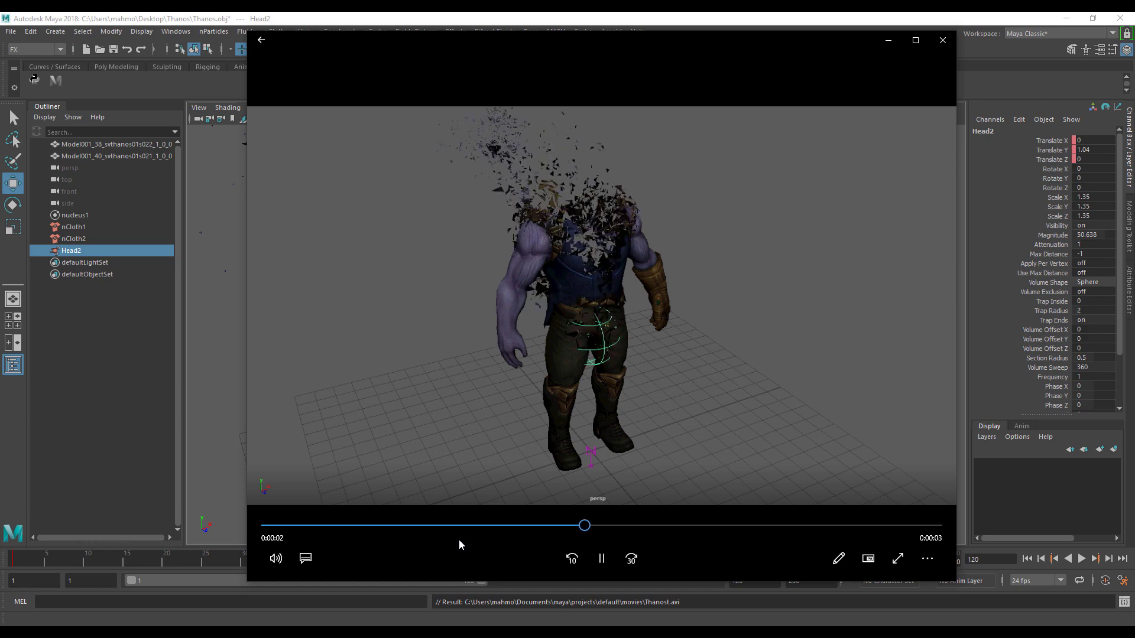
{"action": "left_click", "coordinate": [602, 558]}
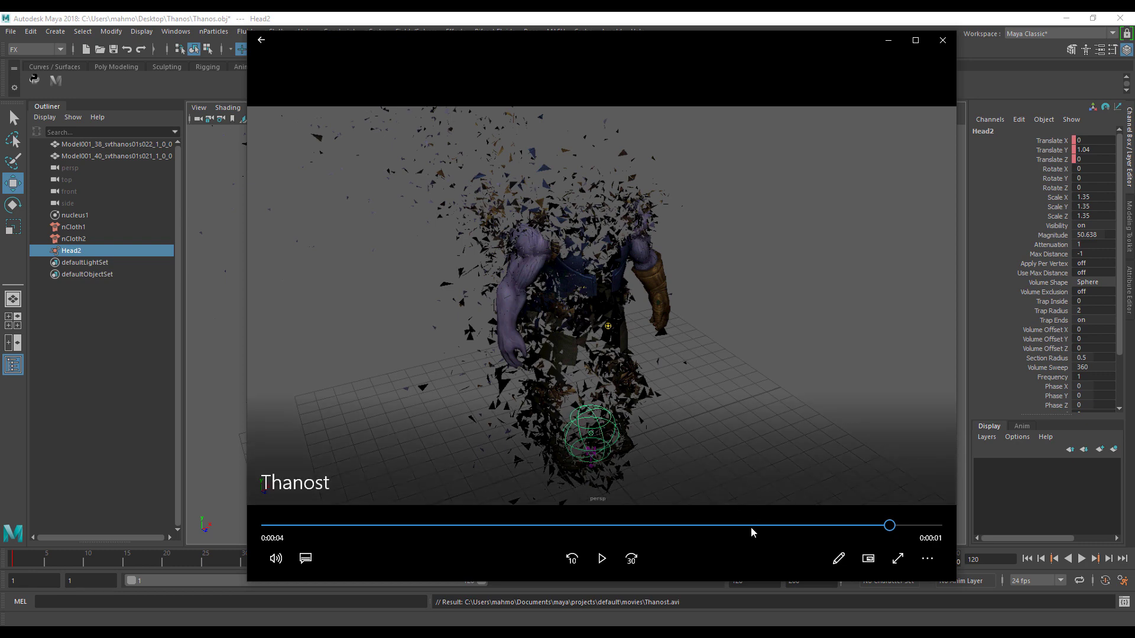
{"action": "left_click", "coordinate": [749, 525]}
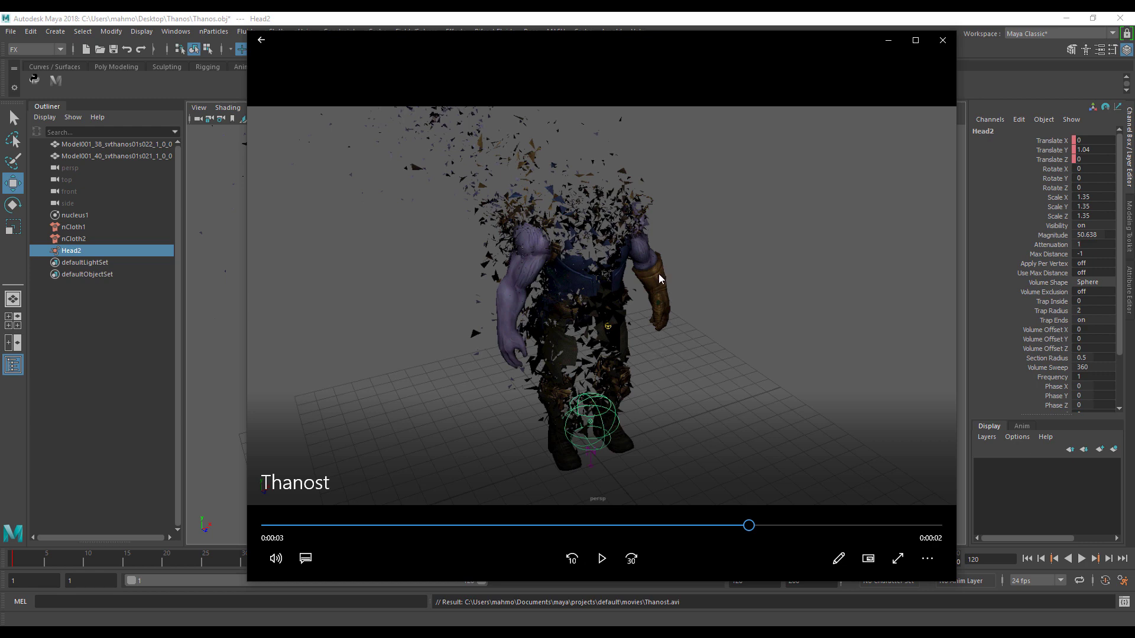
{"action": "left_click", "coordinate": [771, 525]}
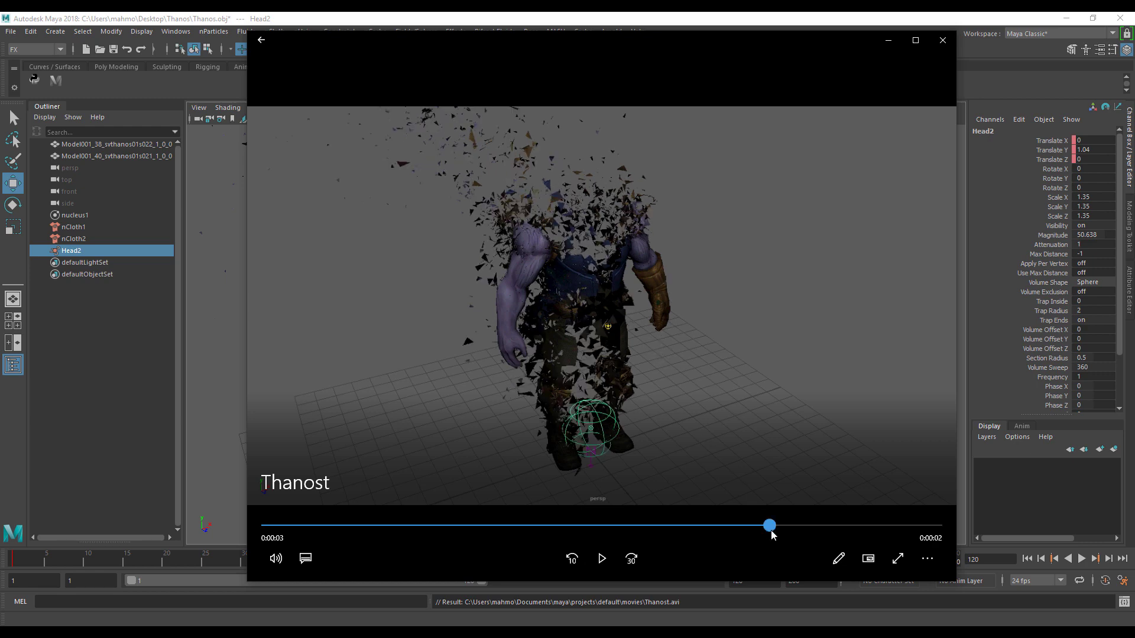
{"action": "left_click", "coordinate": [809, 526]}
{"action": "left_click", "coordinate": [602, 559]}
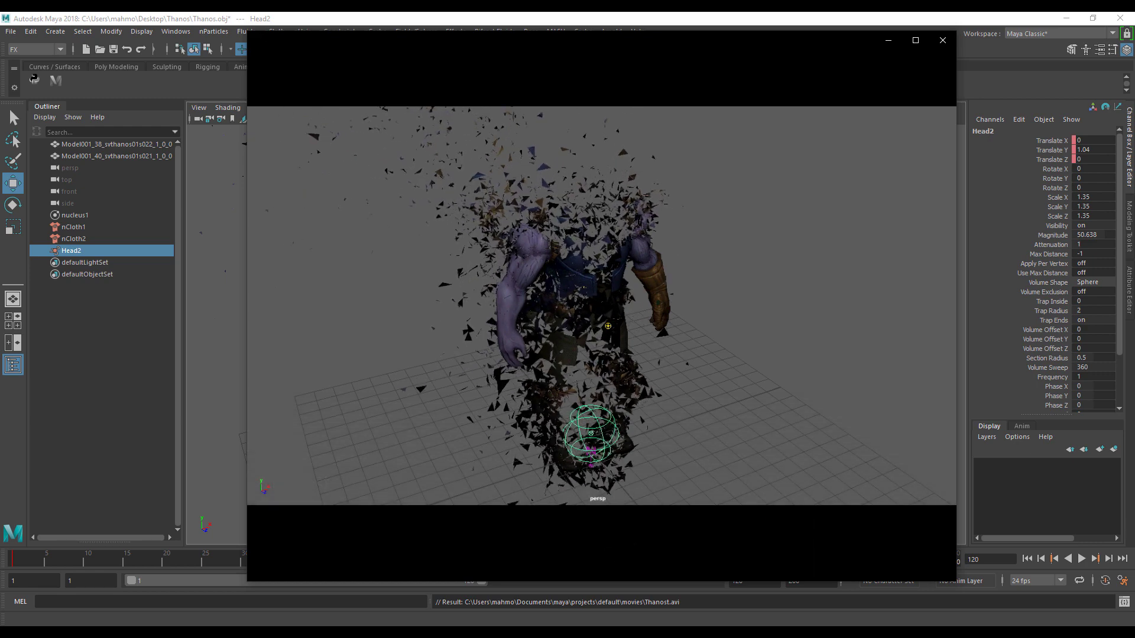
{"action": "left_click", "coordinate": [940, 40]}
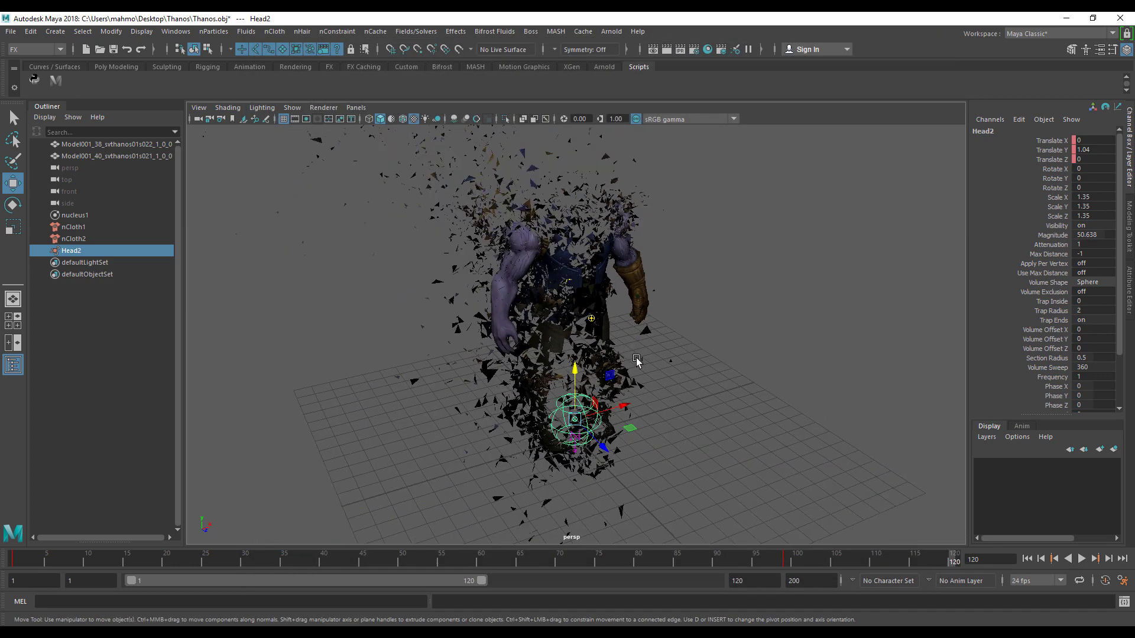
Extend the animation end and the playback range to frame 300.
{"action": "left_click_drag", "start_coordinate": [482, 580], "coordinate": [656, 580]}
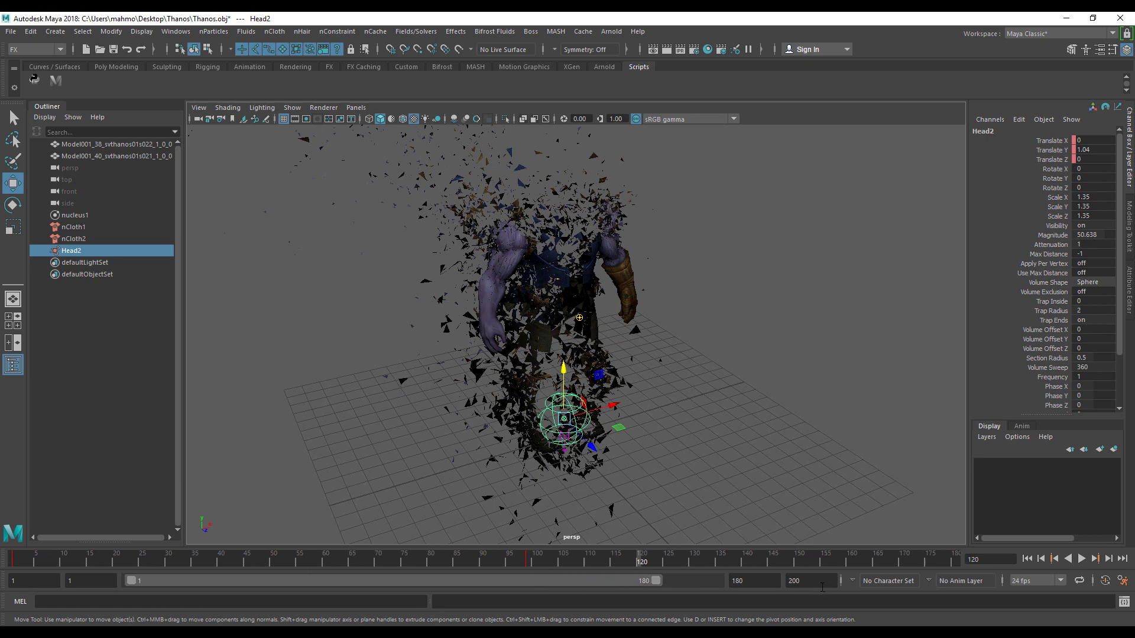
{"action": "type", "text": "300"}
{"action": "key", "text": "Return"}
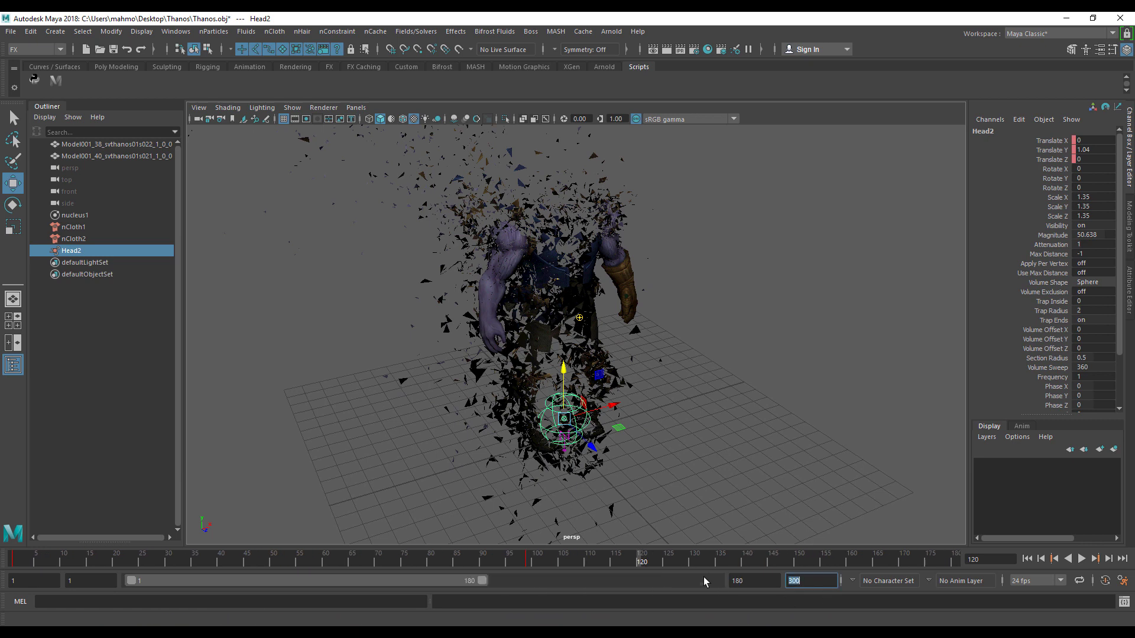
{"action": "left_click_drag", "start_coordinate": [483, 582], "coordinate": [715, 581]}
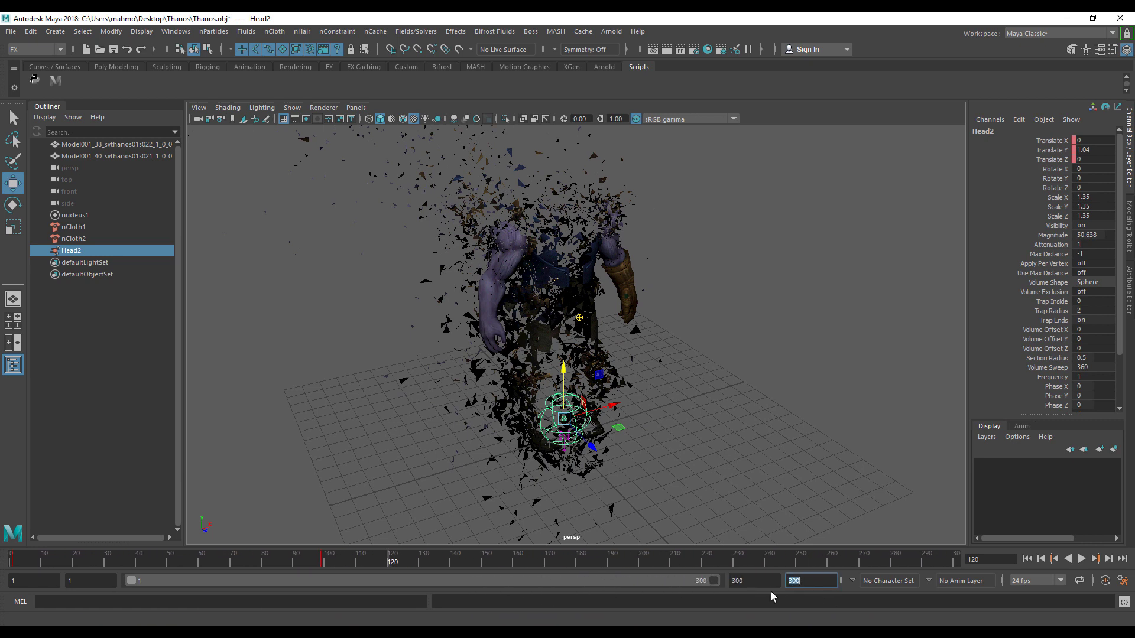
Shift the descending field's end keyframe to about frame 200 and return to the start frame.
{"action": "left_click", "coordinate": [1026, 558]}
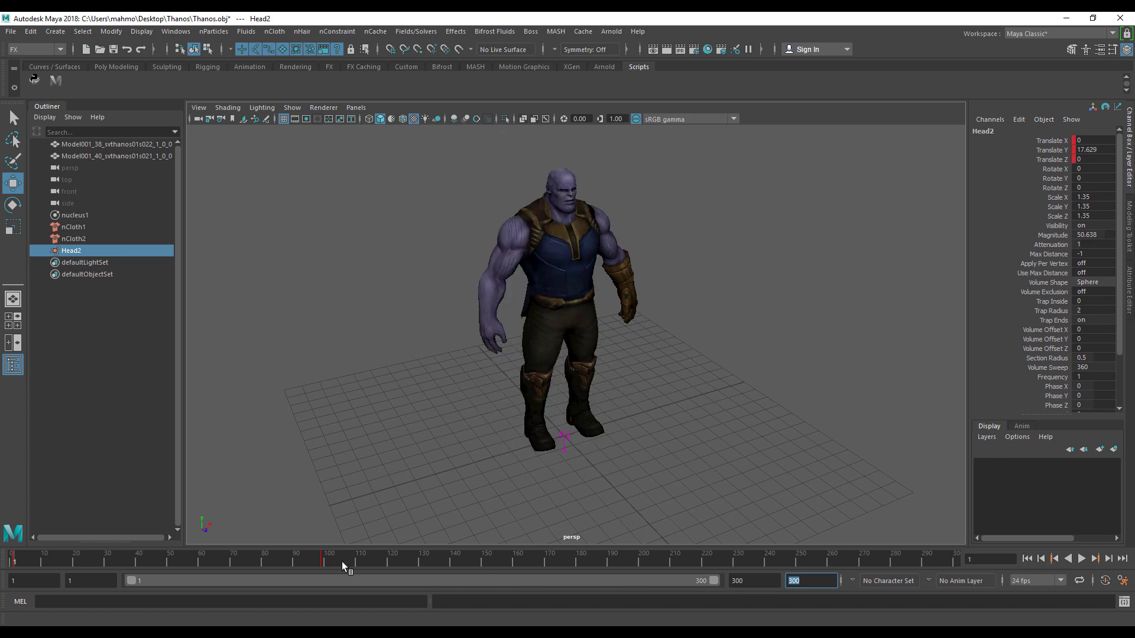
{"action": "mouse_move", "coordinate": [331, 559]}
{"action": "left_mouse_down", "text": "shift"}
{"action": "mouse_move", "coordinate": [320, 563]}
{"action": "mouse_move", "coordinate": [643, 569]}
{"action": "left_mouse_up", "text": "shift"}
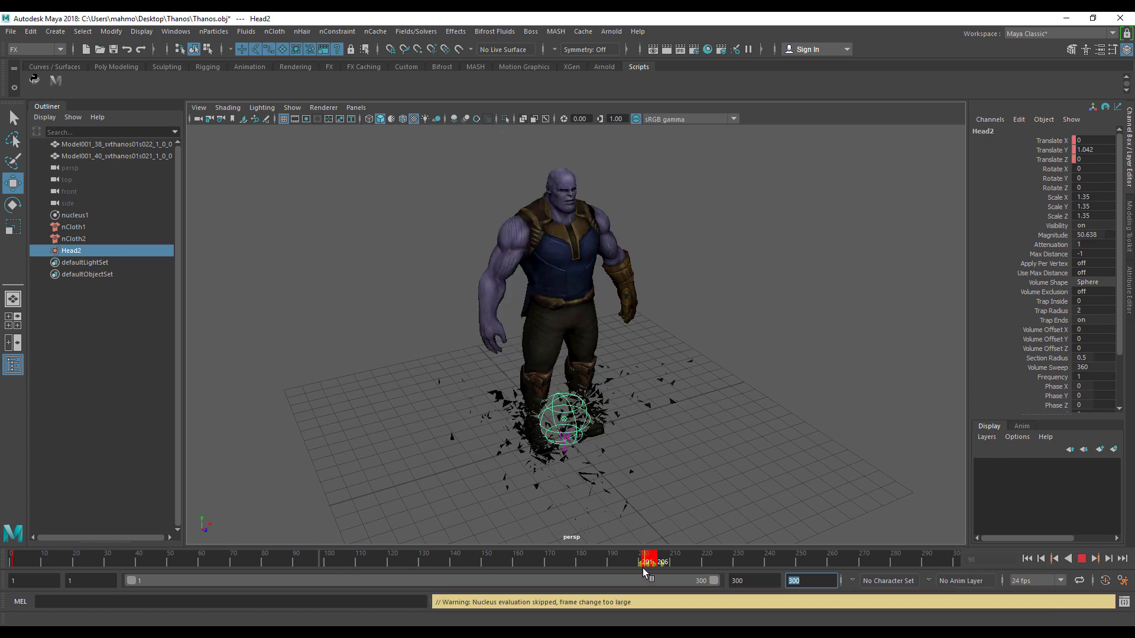
{"action": "left_click", "coordinate": [1027, 558]}
{"action": "left_click_drag", "start_coordinate": [700, 399], "coordinate": [680, 364], "text": "alt"}
Create another turbulence field affecting both nCloth1 and nCloth2.
{"action": "left_click", "coordinate": [66, 226]}
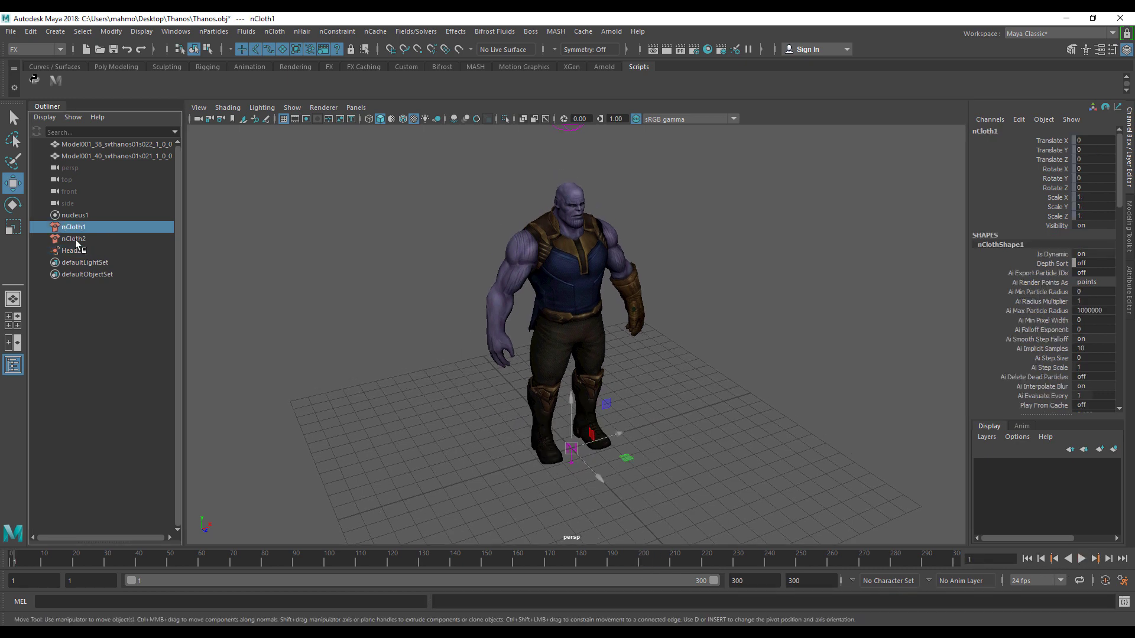
{"action": "left_click", "coordinate": [73, 239], "text": "shift"}
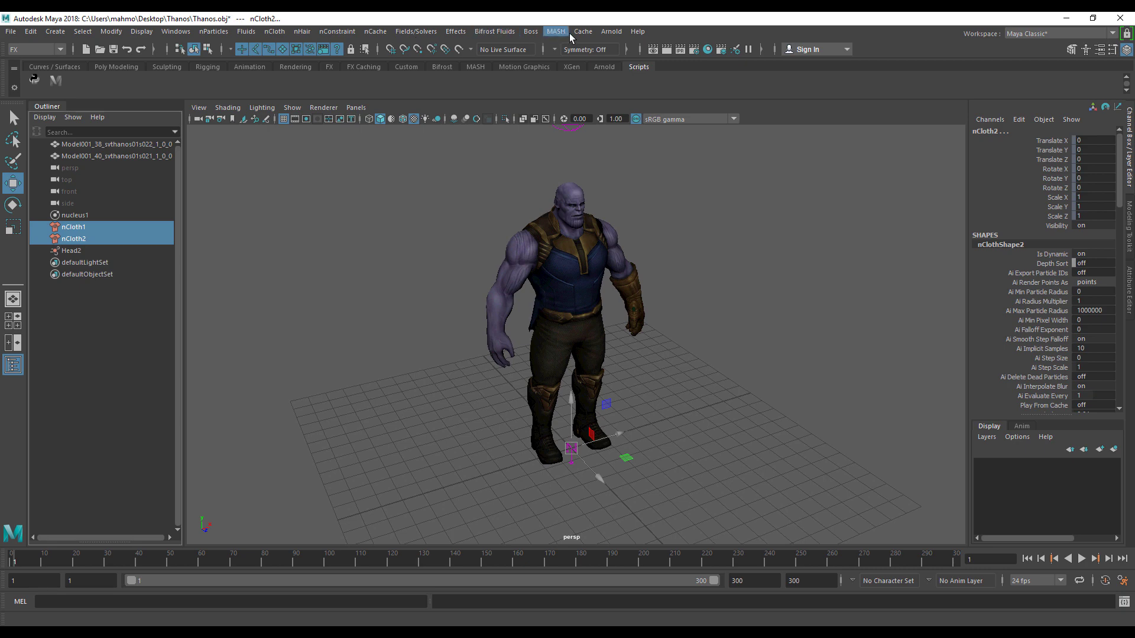
{"action": "left_click", "coordinate": [416, 31]}
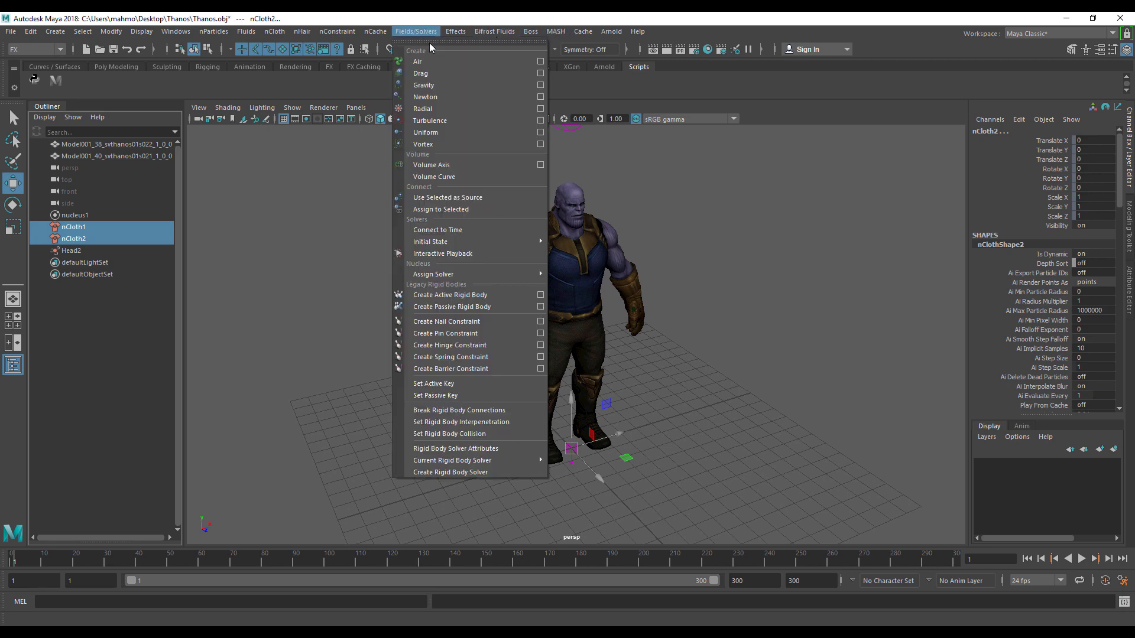
{"action": "left_click", "coordinate": [445, 120]}
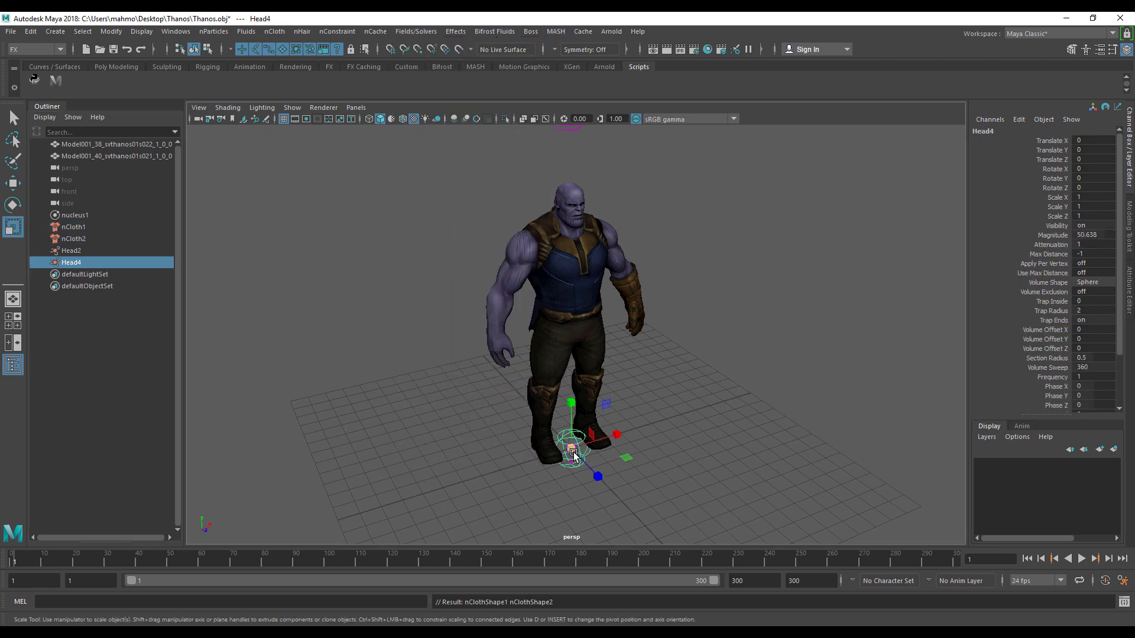
Scale the new turbulence field to about 3.45 and place it beside Thanos at about -10.07 in Translate X and 7.01 in Translate Y.
{"action": "key", "text": "r"}
{"action": "left_click_drag", "start_coordinate": [570, 449], "coordinate": [658, 430]}
{"action": "key", "text": "w"}
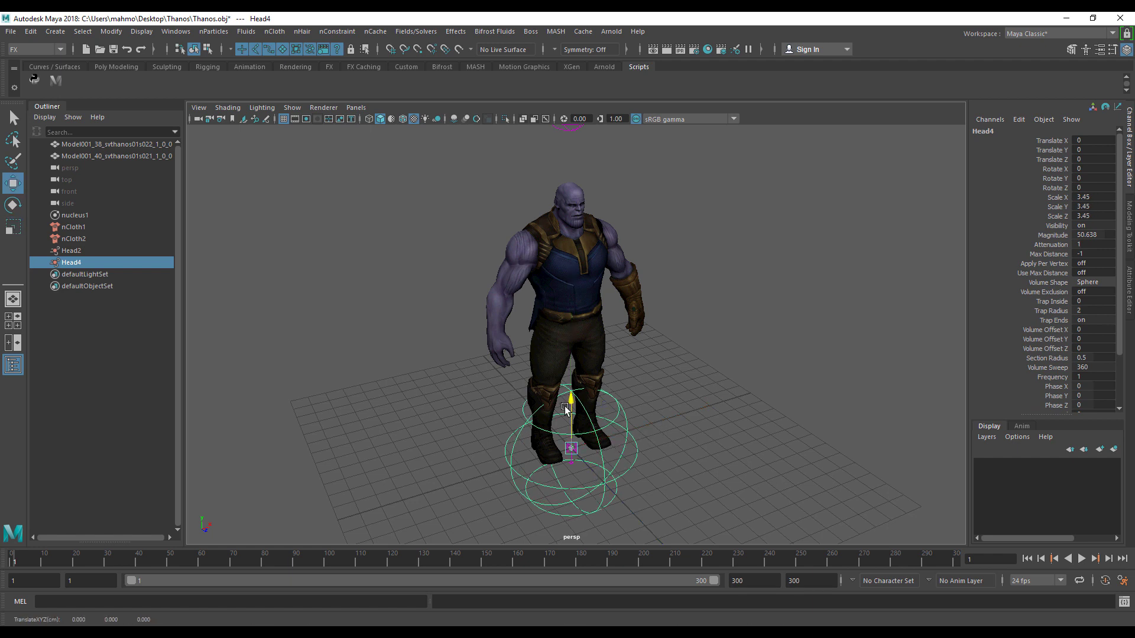
{"action": "left_click_drag", "start_coordinate": [570, 406], "coordinate": [396, 383]}
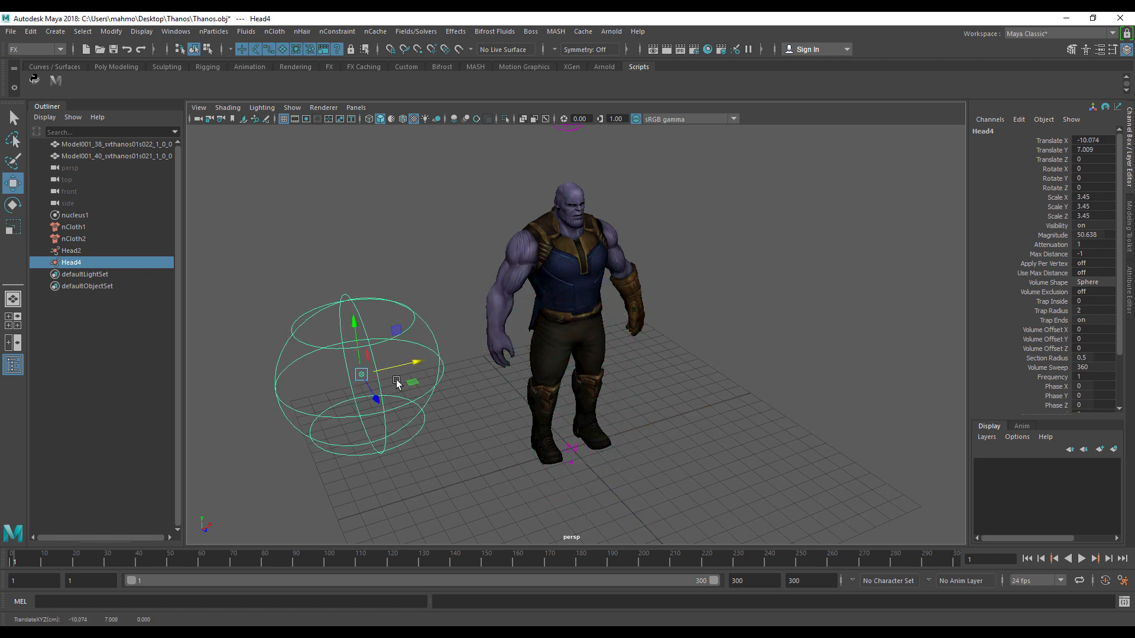
Key the new large field's translation at frame 100.
{"action": "left_click", "coordinate": [325, 564]}
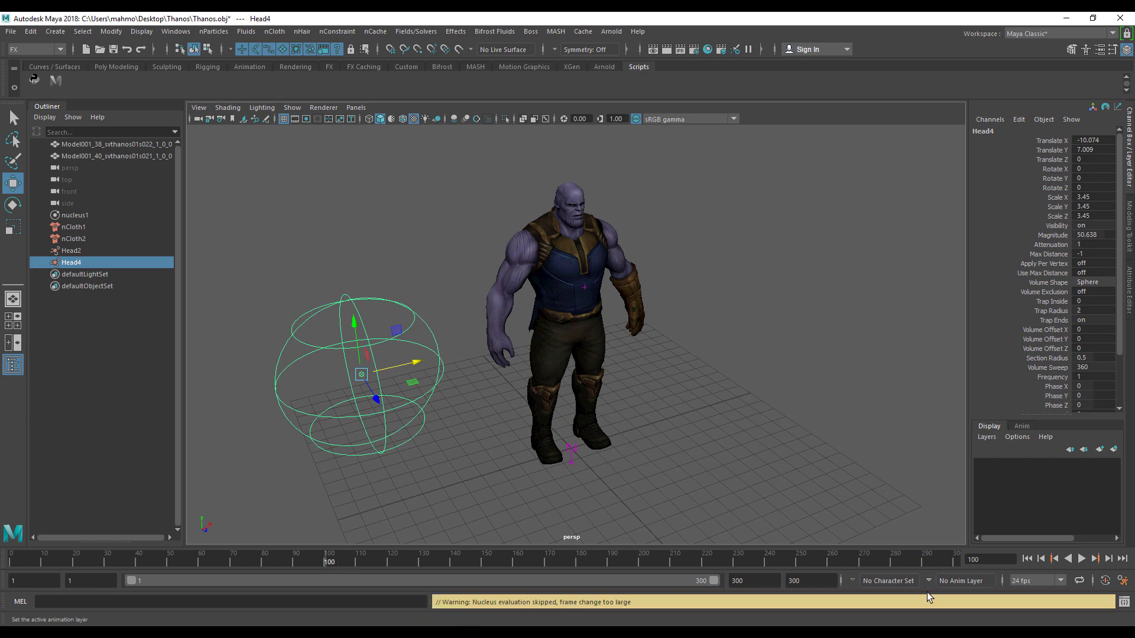
{"action": "key", "text": "ctrl+a"}
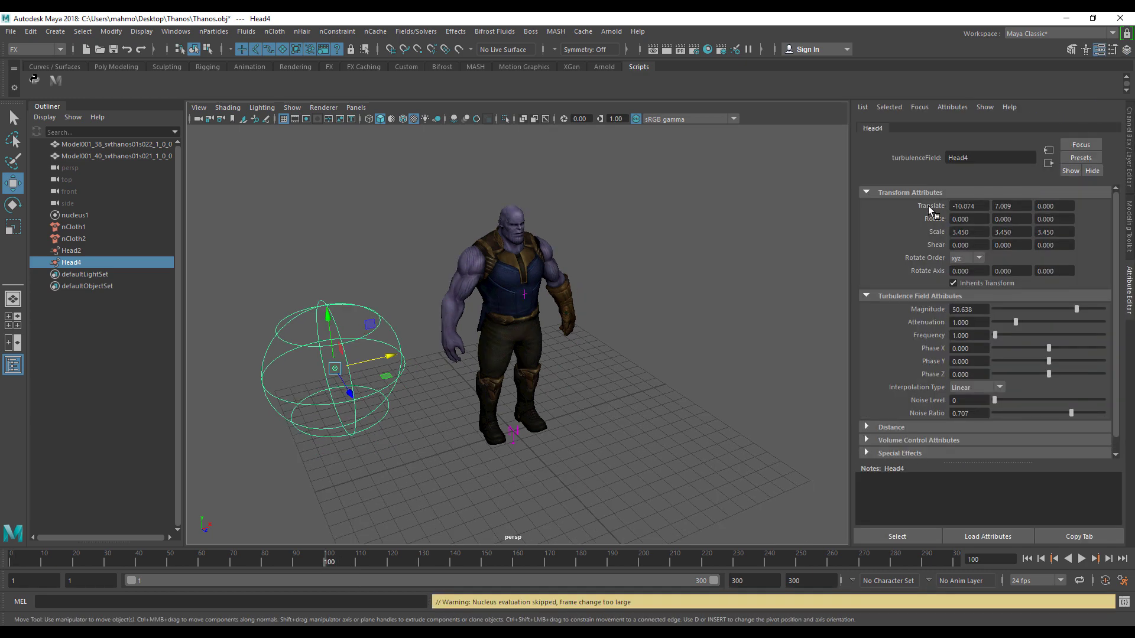
{"action": "right_click", "coordinate": [929, 207]}
{"action": "left_click", "coordinate": [975, 213]}
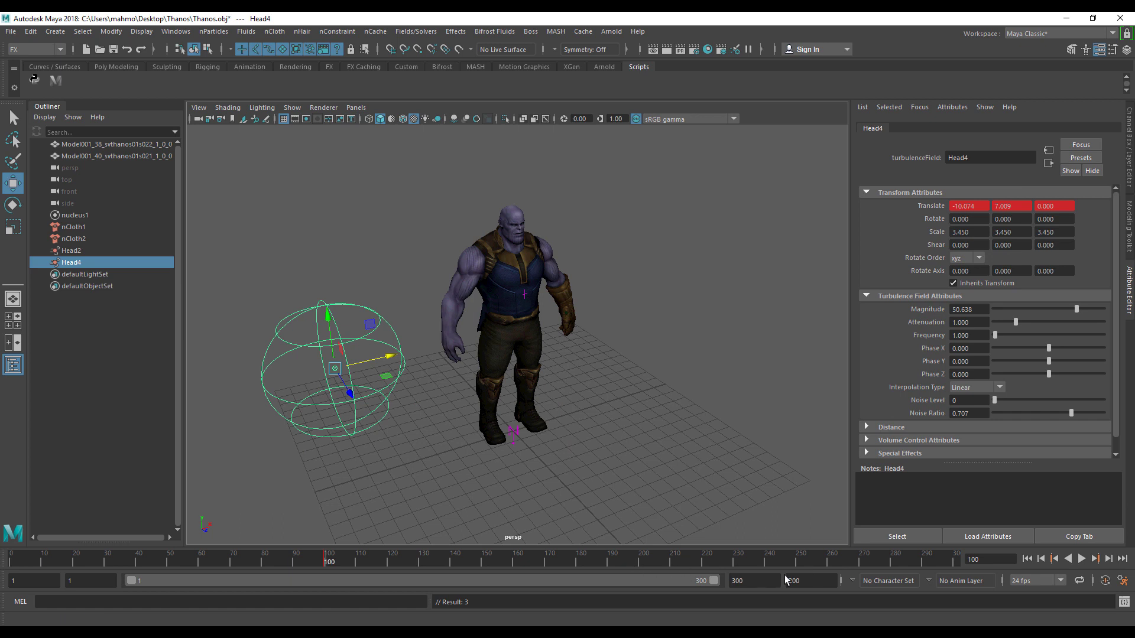
Move the large turbulence field across Thanos to about 6.60 in Translate X at frame 269 and key its translation.
{"action": "left_click", "coordinate": [857, 559]}
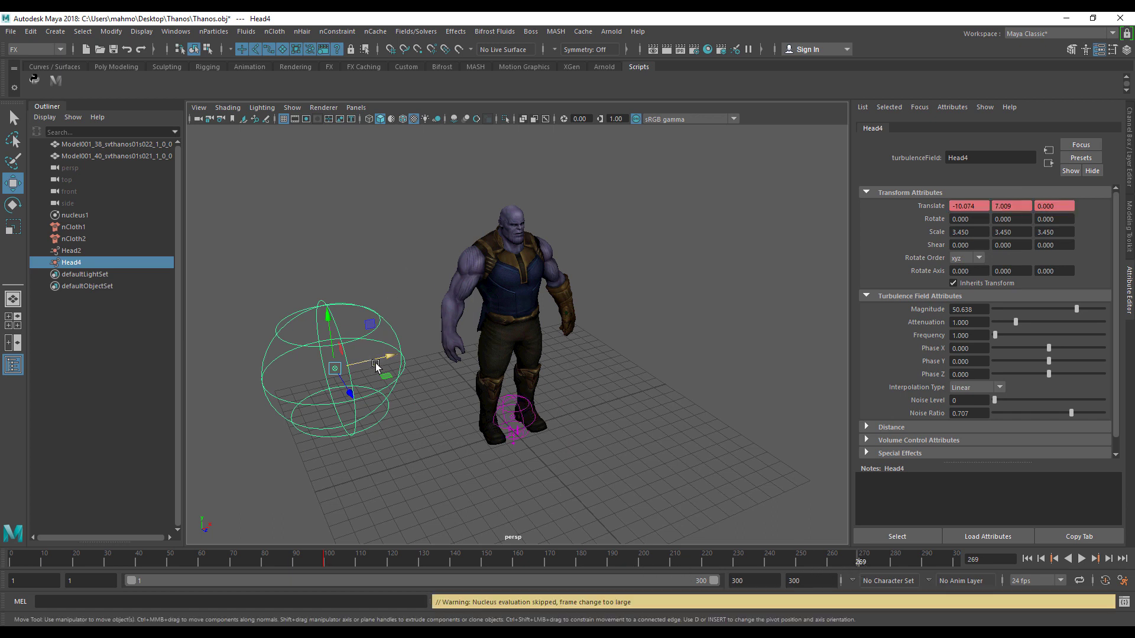
{"action": "left_click_drag", "start_coordinate": [378, 363], "coordinate": [649, 346]}
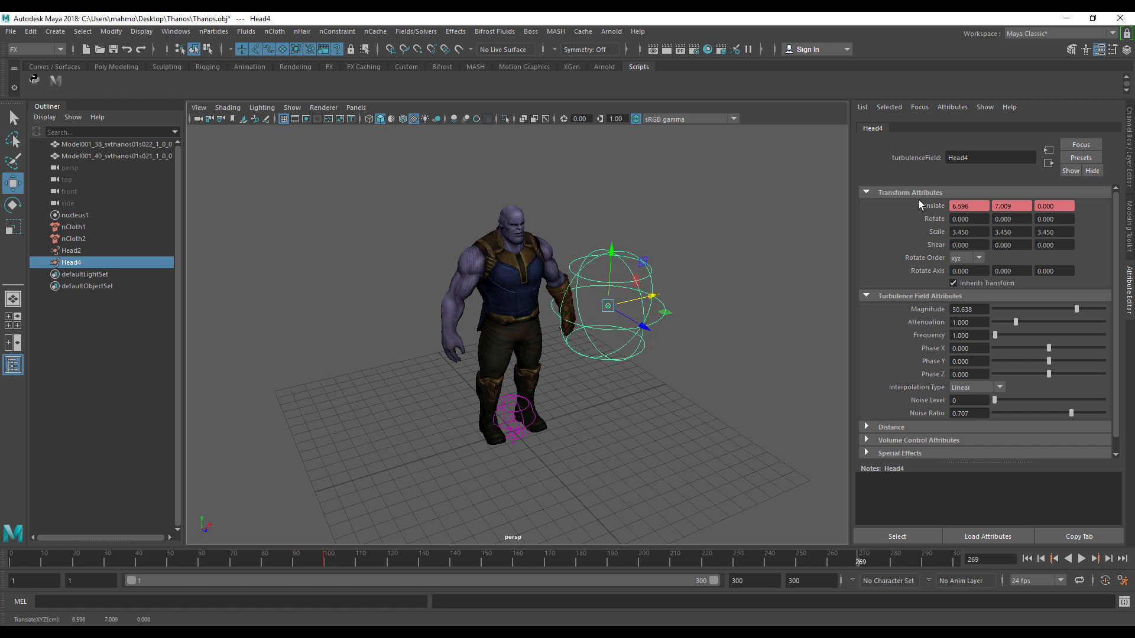
{"action": "right_click", "coordinate": [935, 206]}
{"action": "left_click", "coordinate": [970, 224]}
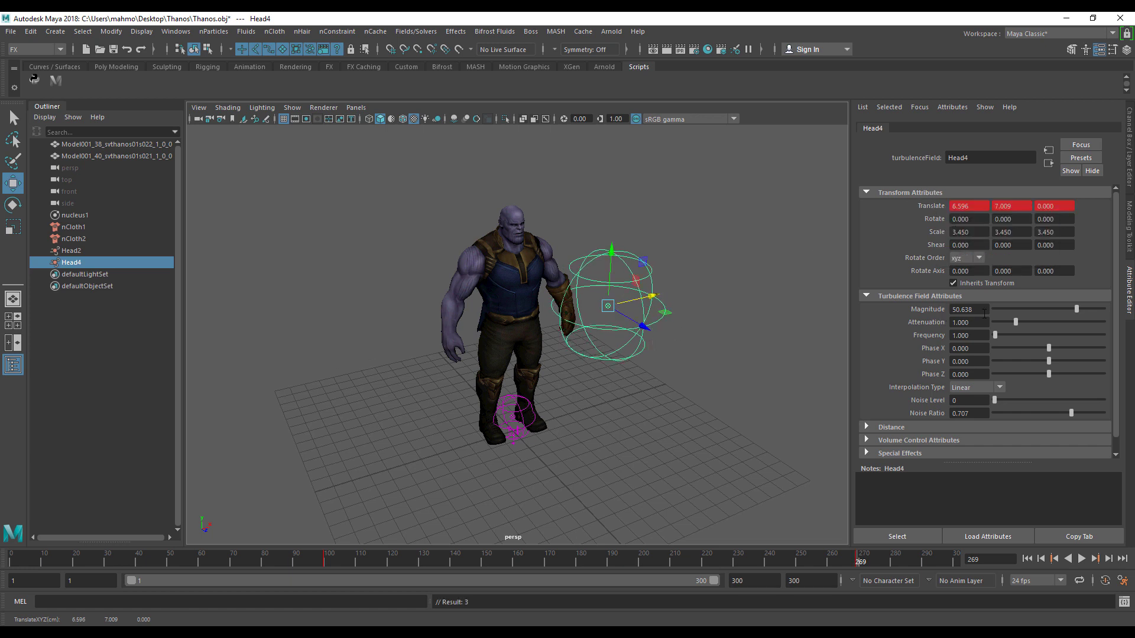
Set the large Head4 turbulence field's magnitude to 65 and attenuation to 0.6.
{"action": "type", "text": "65"}
{"action": "key", "text": "Tab"}
{"action": "type", "text": ".6"}
{"action": "key", "text": "Return"}
Set the descending Head2 turbulence field's magnitude to 70 and attenuation to 0.55.
{"action": "left_click", "coordinate": [71, 250]}
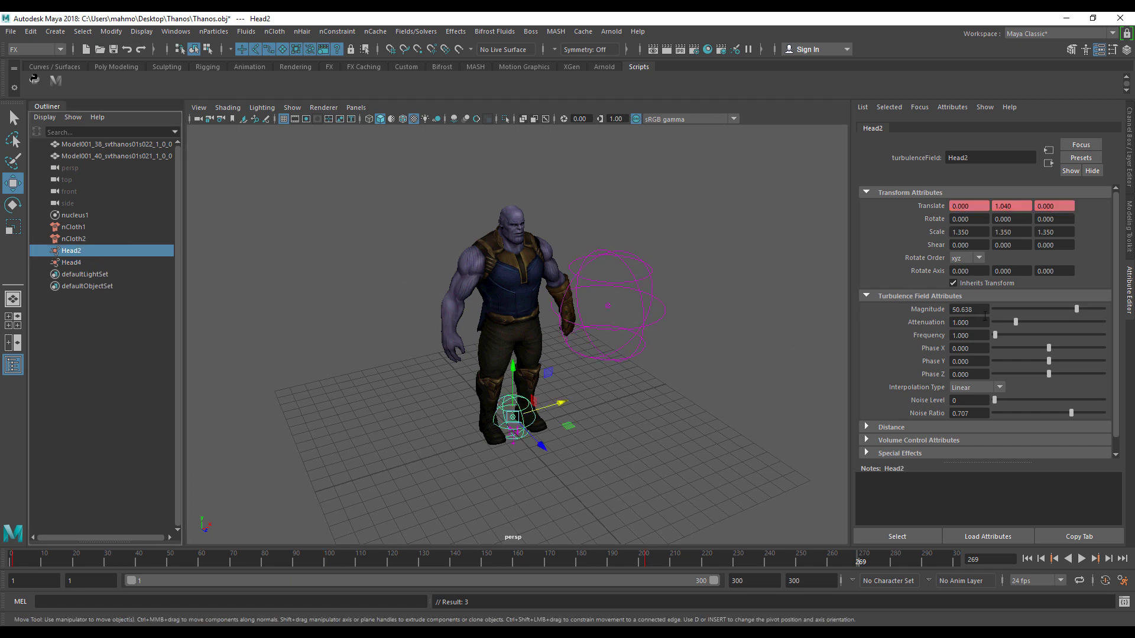
{"action": "type", "text": "70"}
{"action": "key", "text": "Tab"}
{"action": "type", "text": ".55"}
{"action": "key", "text": "Return"}
Playblast the full-body perspective view to an AVI movie file named Thanos_final, stopping the capture early.
{"action": "scroll", "coordinate": [564, 310], "scroll_direction": "up", "scroll_amount": 3}
{"action": "middle_click_drag", "start_coordinate": [560, 338], "coordinate": [570, 352], "text": "alt"}
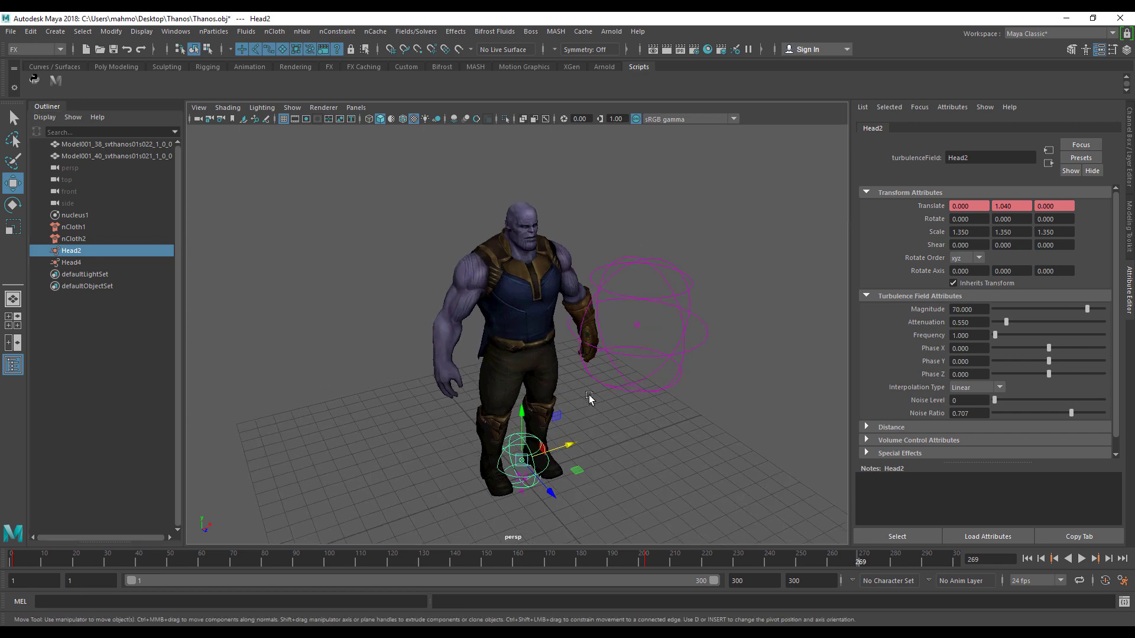
{"action": "right_click", "coordinate": [661, 561]}
{"action": "left_click", "coordinate": [783, 552]}
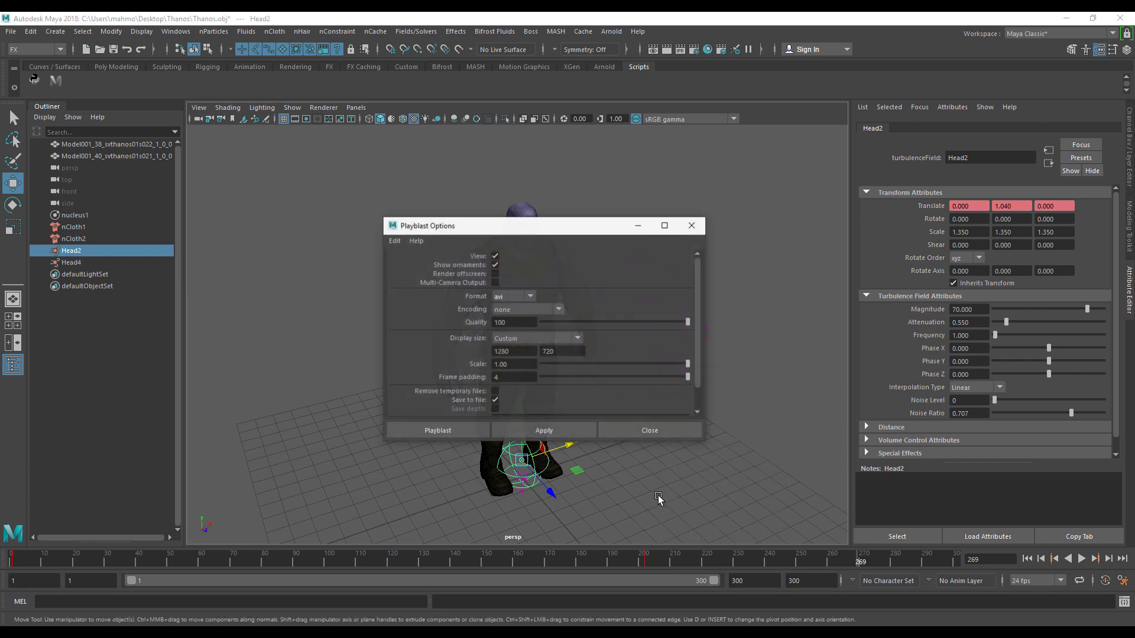
{"action": "scroll", "coordinate": [526, 370], "scroll_direction": "down", "scroll_amount": 2}
{"action": "left_click", "coordinate": [565, 397]}
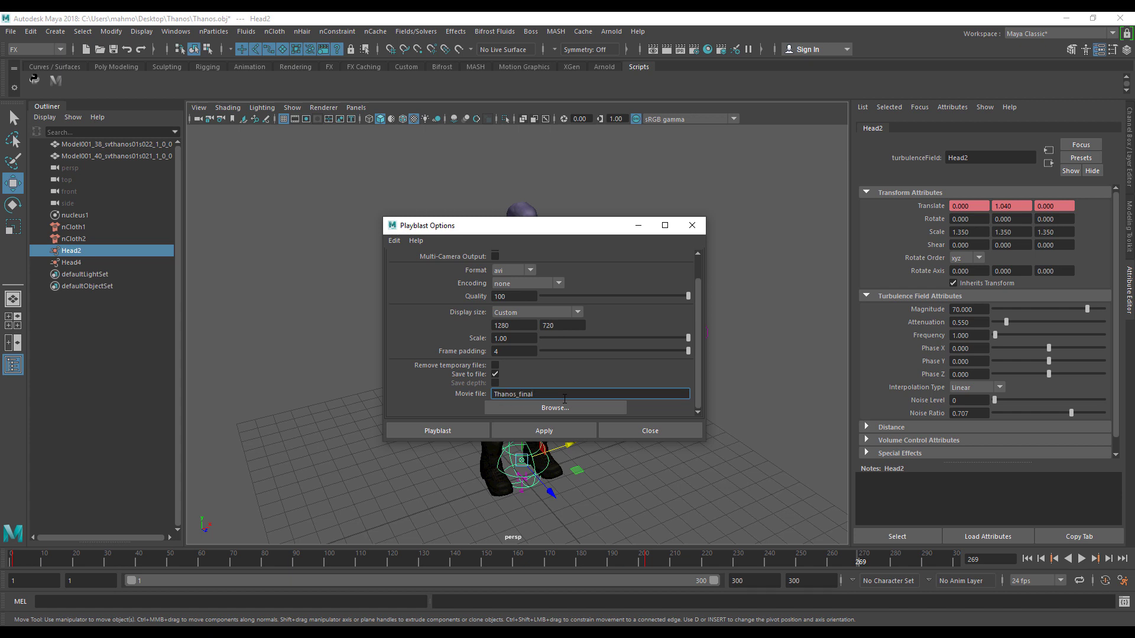
{"action": "left_click", "coordinate": [466, 428]}
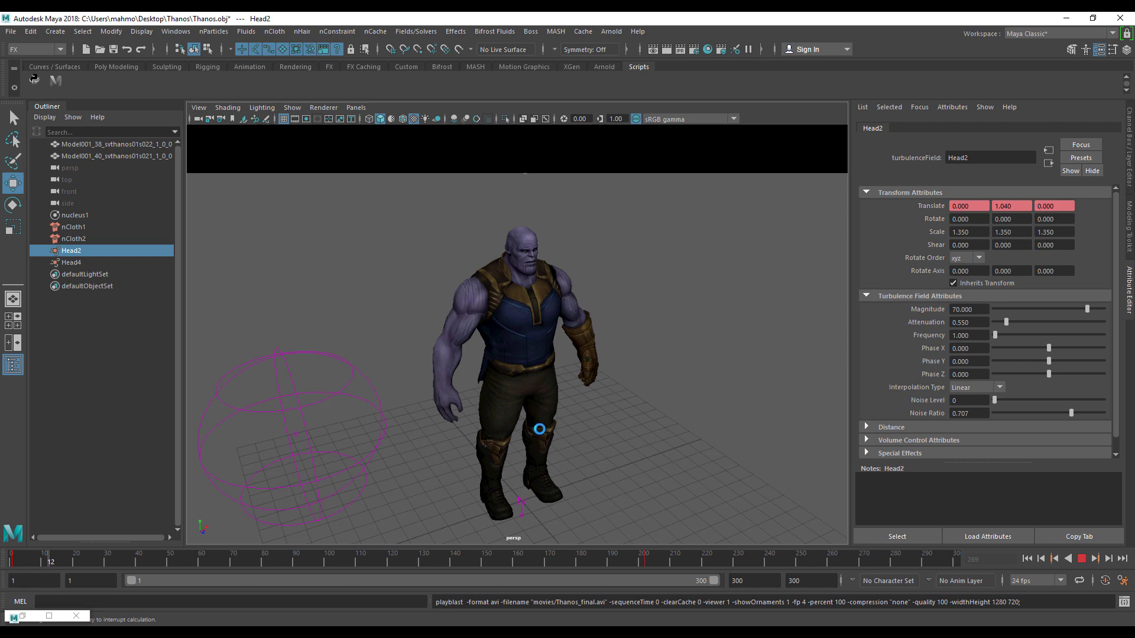
{"action": "key", "text": "Escape"}
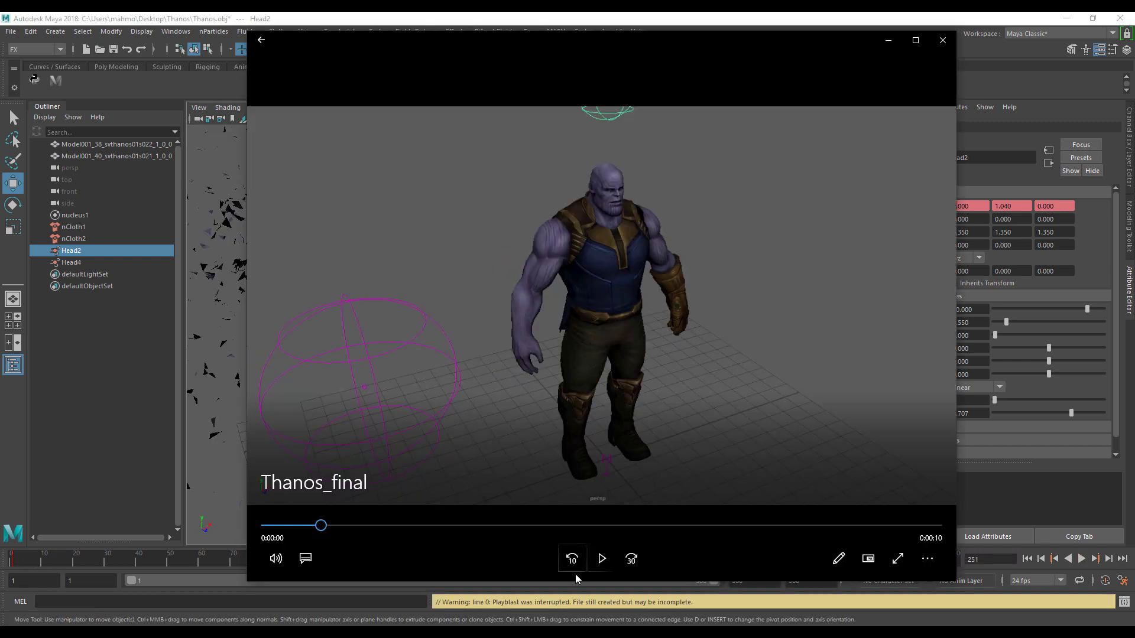
Play and scrub through the Thanos_final playblast to examine how the body disintegrates, and close the player.
{"action": "left_click", "coordinate": [601, 559]}
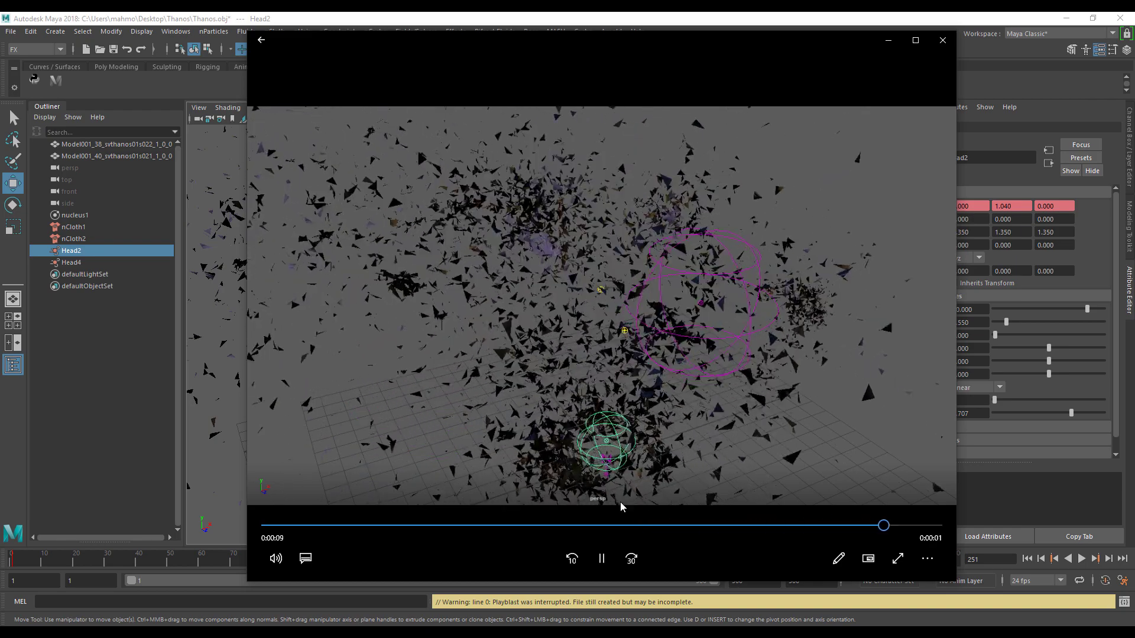
{"action": "left_click", "coordinate": [601, 525]}
{"action": "left_click", "coordinate": [598, 567]}
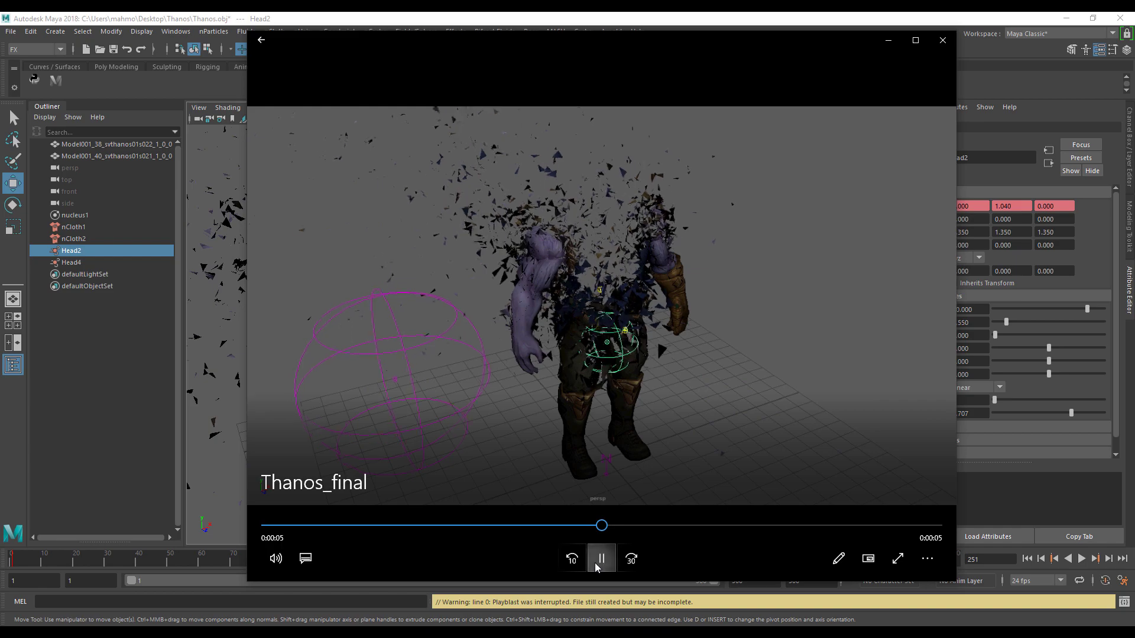
{"action": "left_click", "coordinate": [549, 524]}
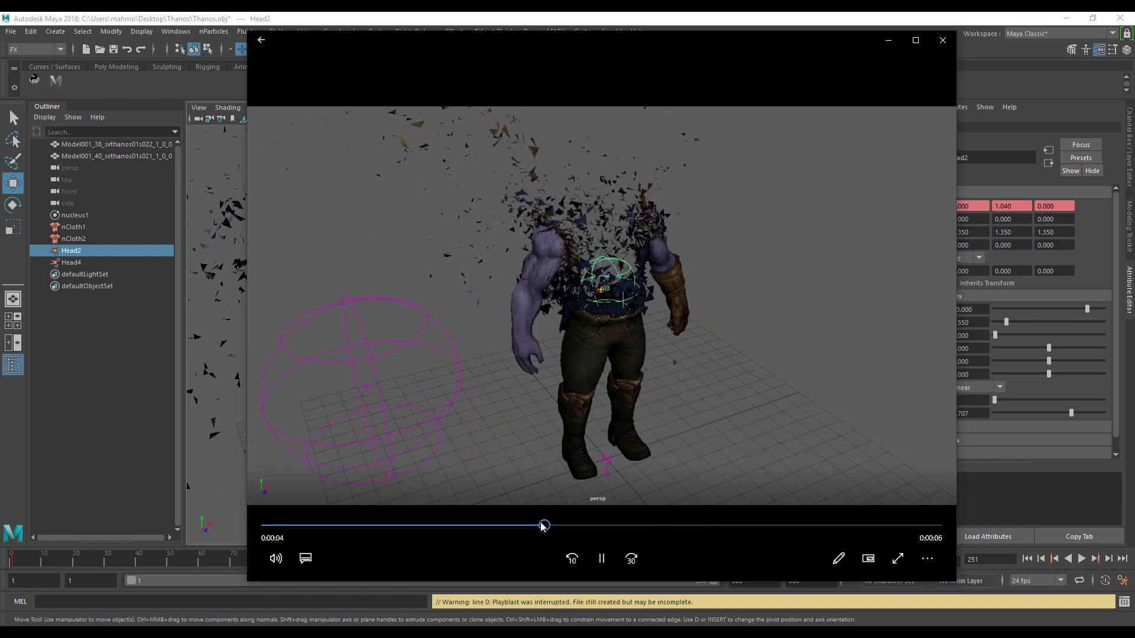
{"action": "left_click", "coordinate": [472, 526]}
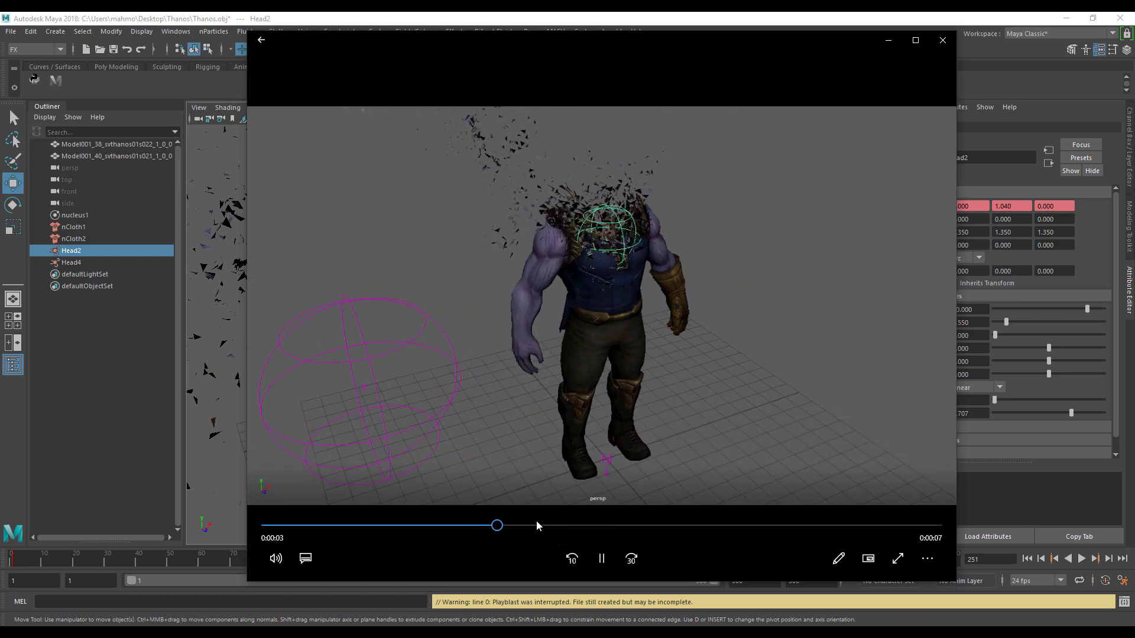
{"action": "left_click", "coordinate": [602, 559]}
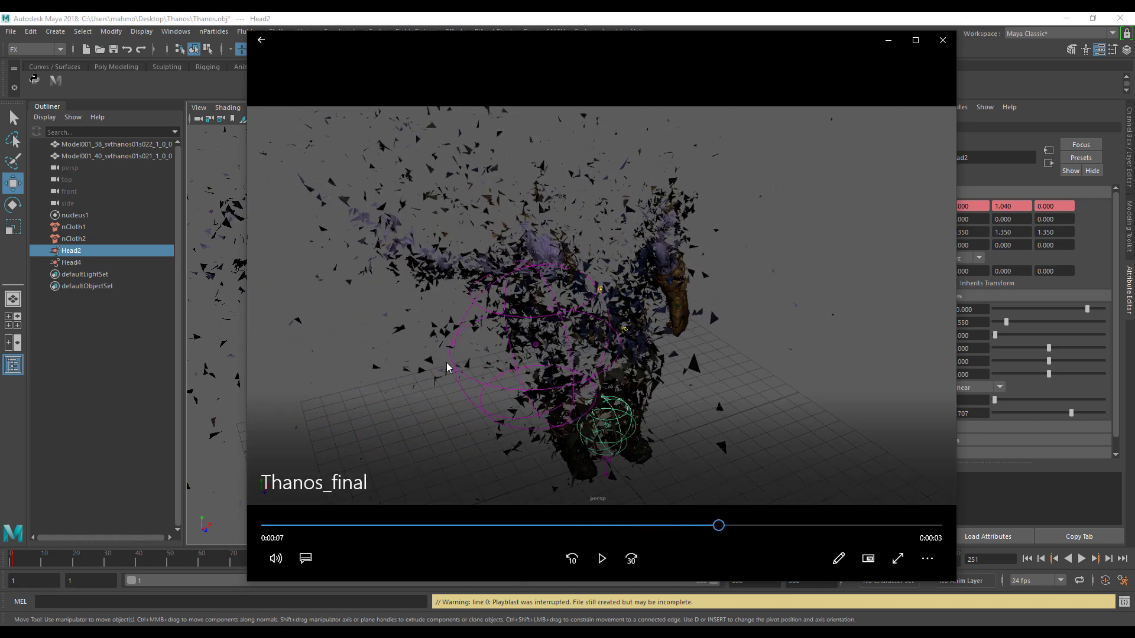
{"action": "left_click", "coordinate": [439, 525]}
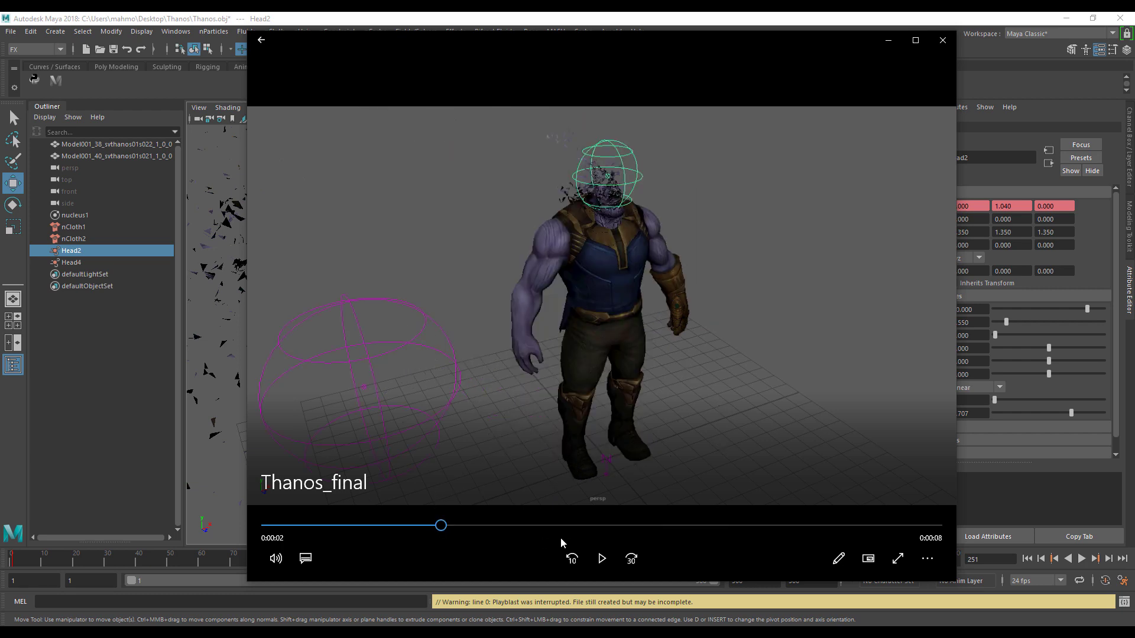
{"action": "left_click", "coordinate": [602, 558]}
{"action": "left_click", "coordinate": [602, 559]}
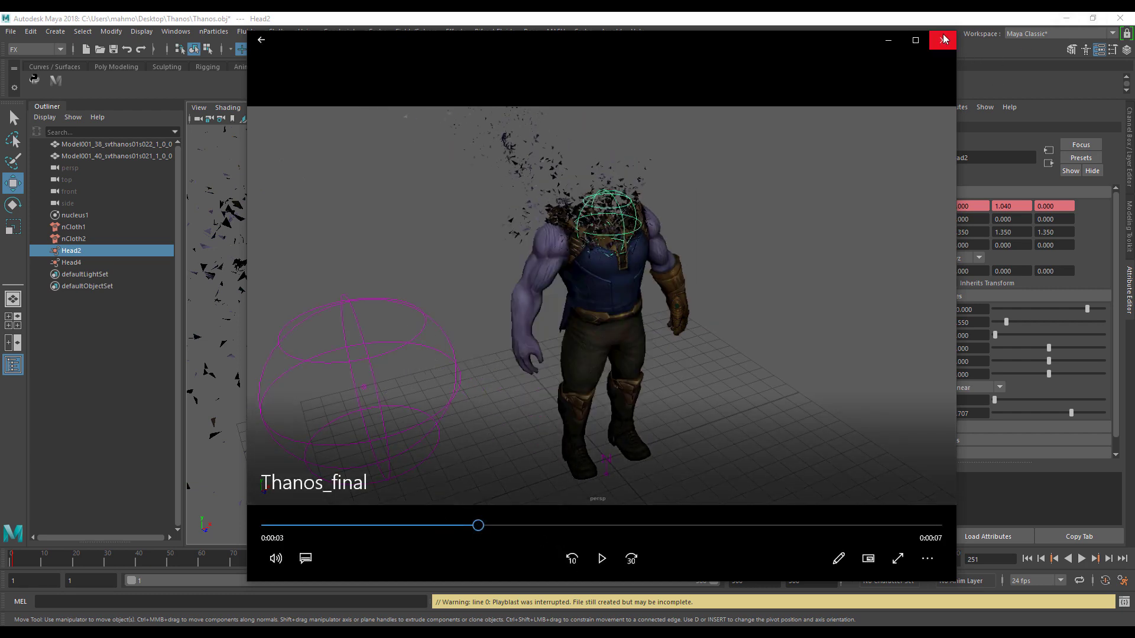
{"action": "left_click", "coordinate": [942, 40]}
Playblast a front close-up of Thanos's head and chest, overwriting Thanos_final.avi, stop the capture early and close the player.
{"action": "left_click", "coordinate": [1031, 561]}
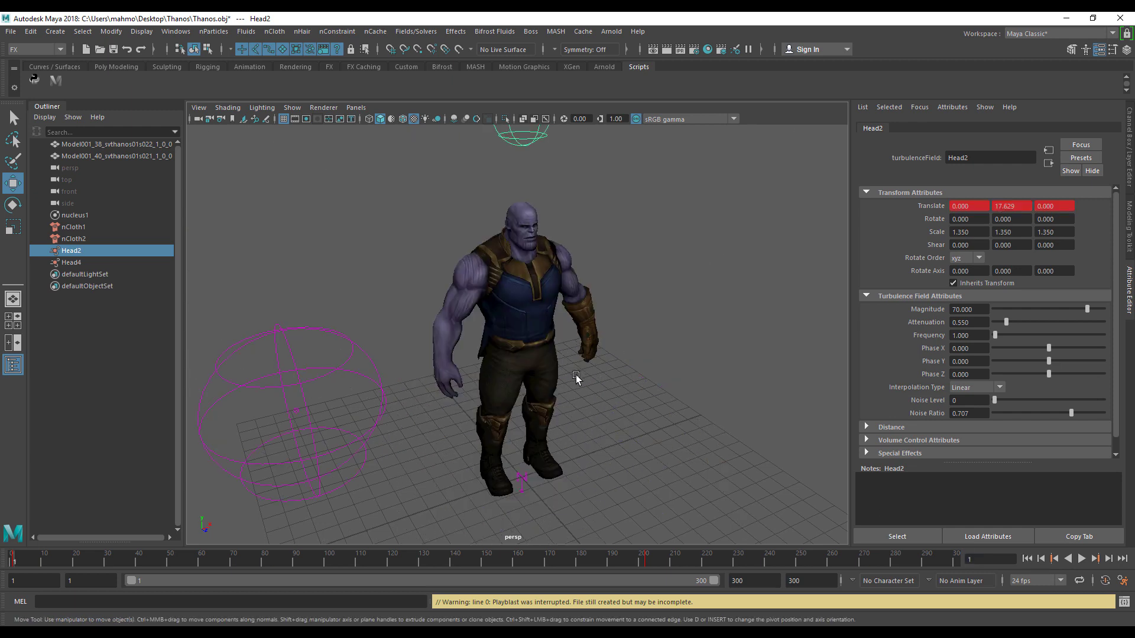
{"action": "left_click_drag", "start_coordinate": [473, 355], "coordinate": [525, 363], "text": "alt"}
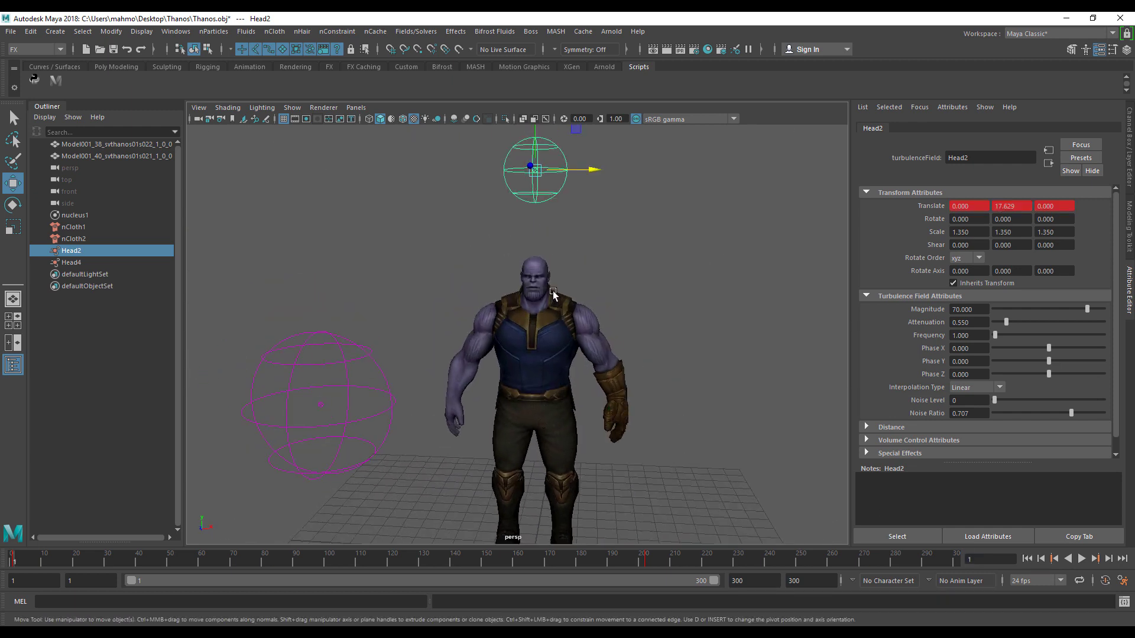
{"action": "scroll", "coordinate": [544, 284], "scroll_direction": "up", "scroll_amount": 3}
{"action": "scroll", "coordinate": [549, 303], "scroll_direction": "up", "scroll_amount": 5}
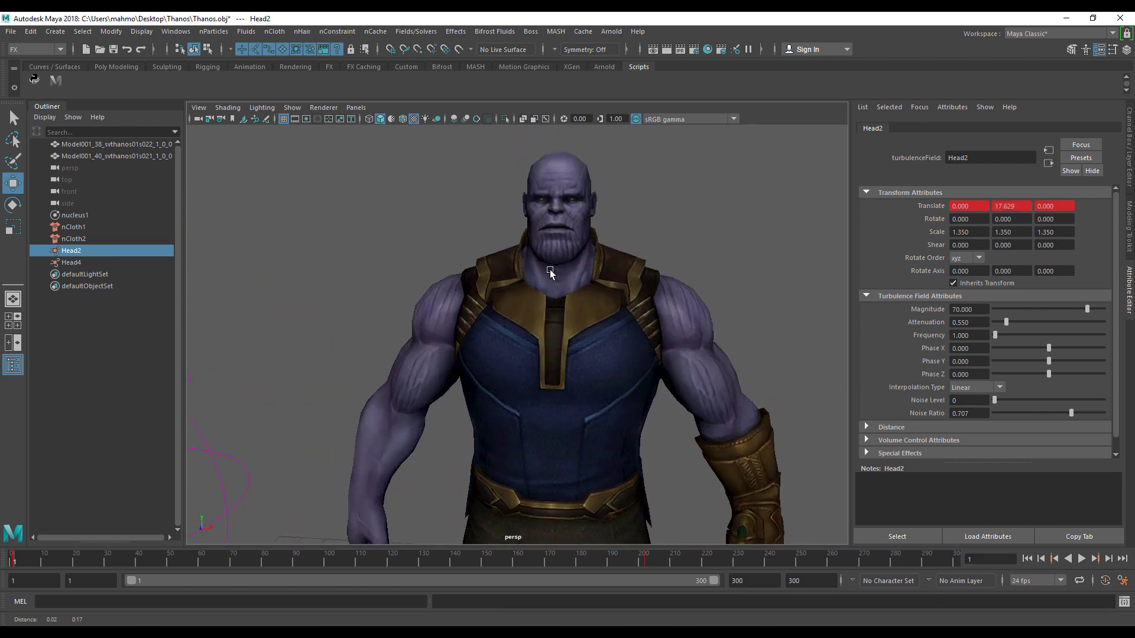
{"action": "scroll", "coordinate": [573, 324], "scroll_direction": "up", "scroll_amount": 5}
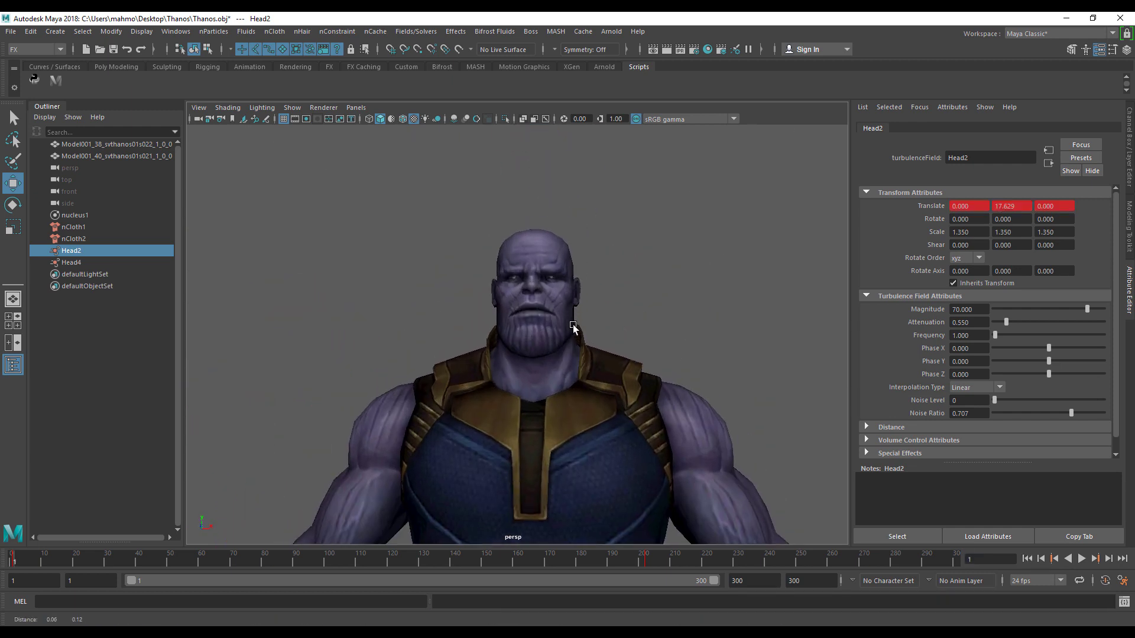
{"action": "middle_click_drag", "start_coordinate": [570, 338], "coordinate": [572, 320], "text": "alt"}
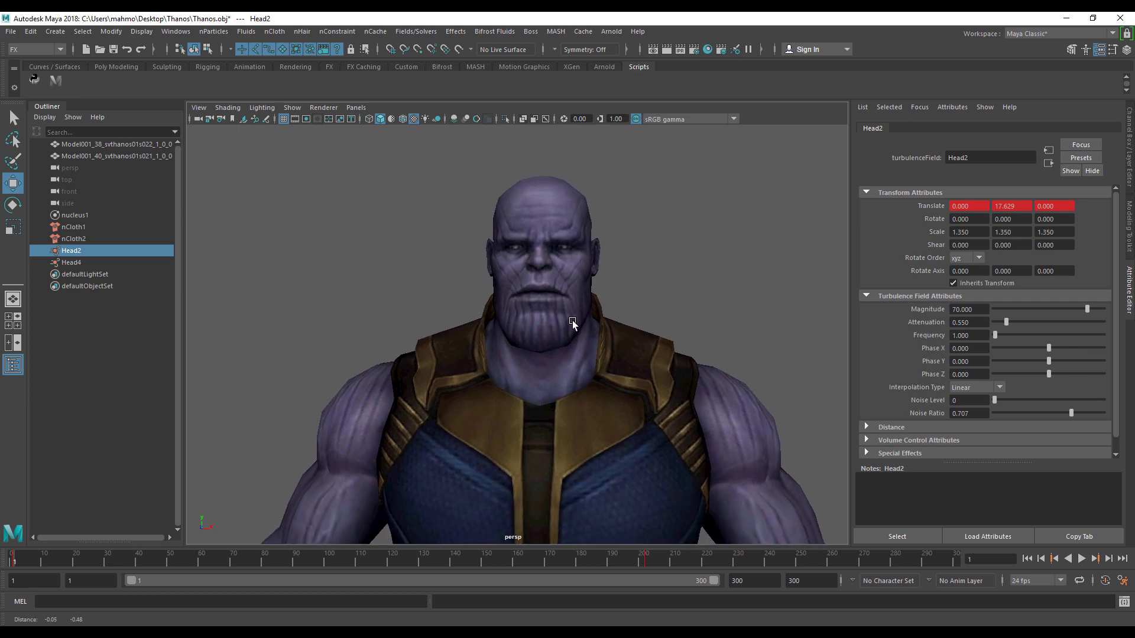
{"action": "right_click", "coordinate": [721, 562]}
{"action": "left_click", "coordinate": [778, 555]}
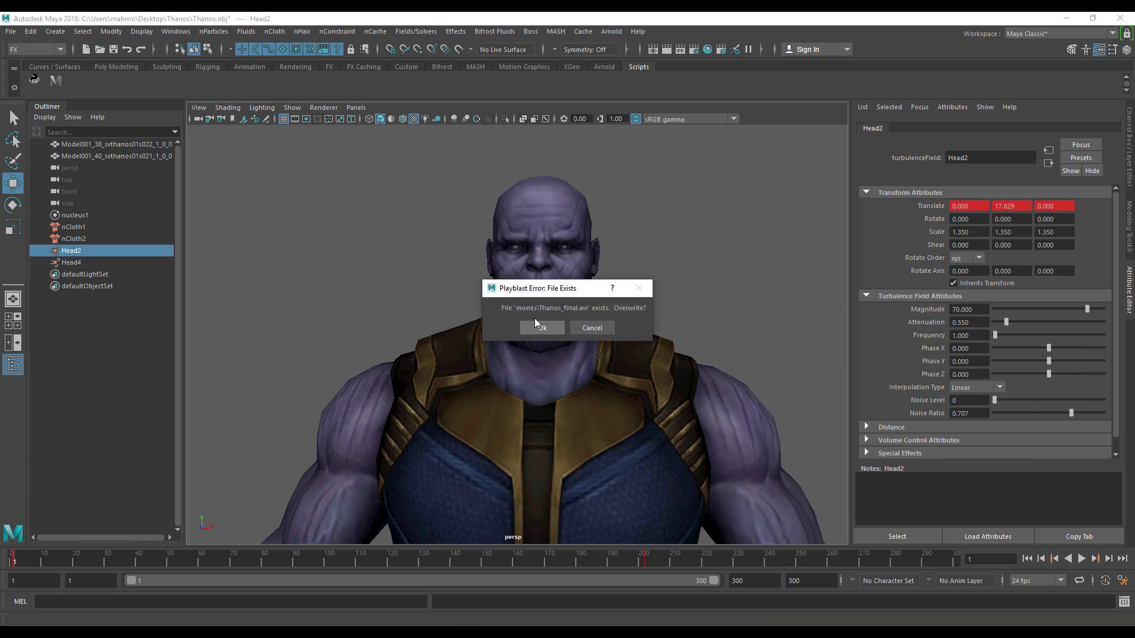
{"action": "left_click", "coordinate": [538, 327]}
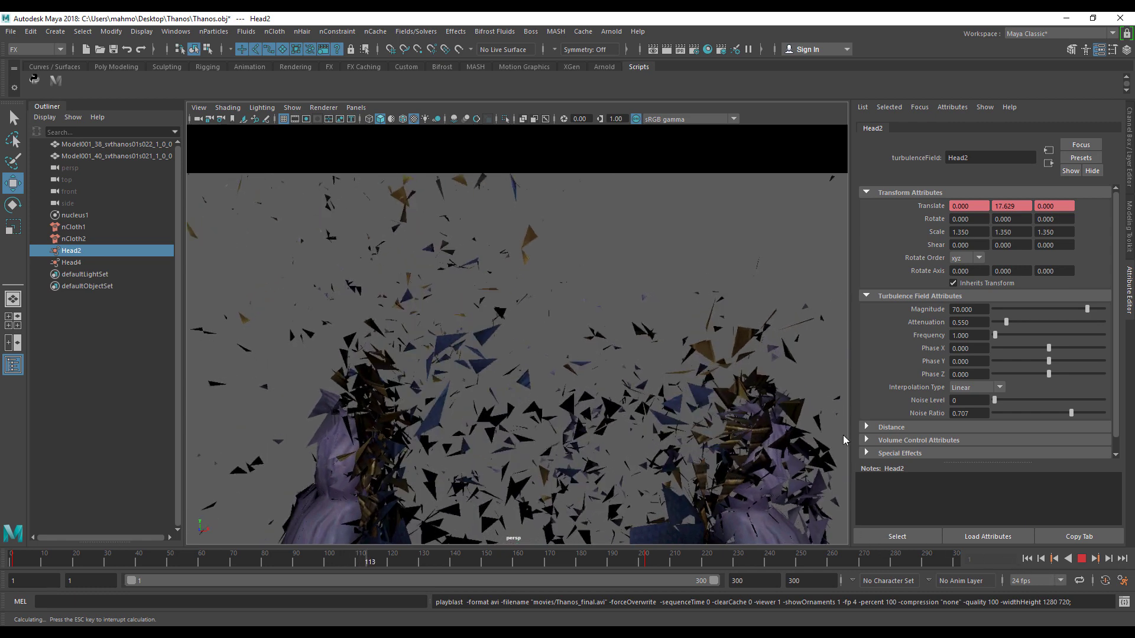
{"action": "key", "text": "Escape"}
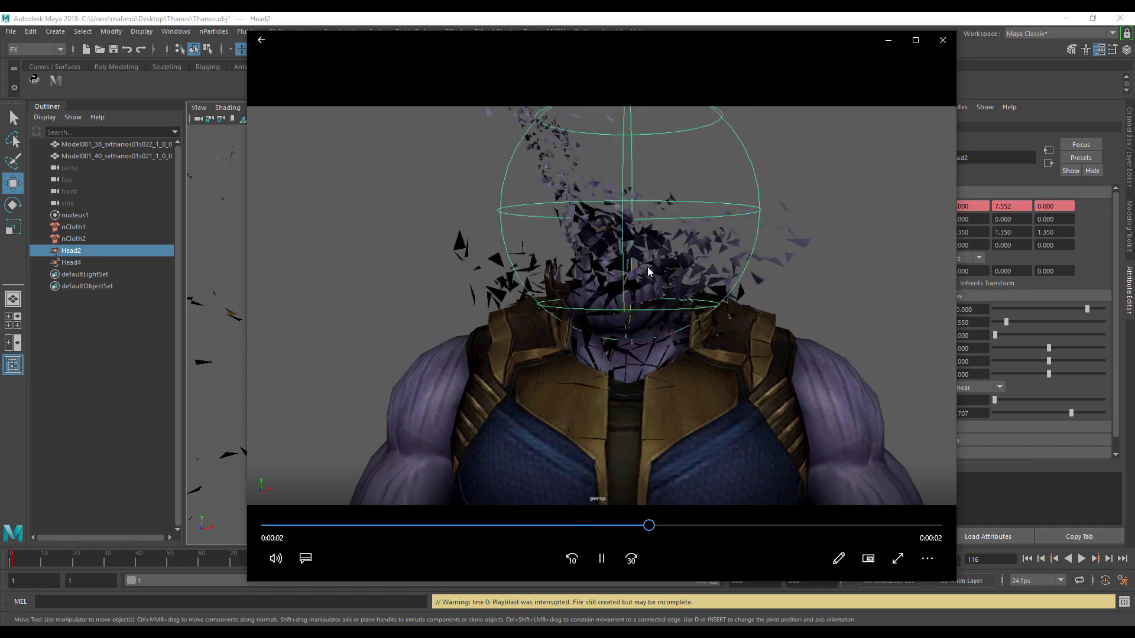
{"action": "left_click", "coordinate": [942, 40]}
{"action": "scroll", "coordinate": [469, 441], "scroll_direction": "down", "scroll_amount": 10}
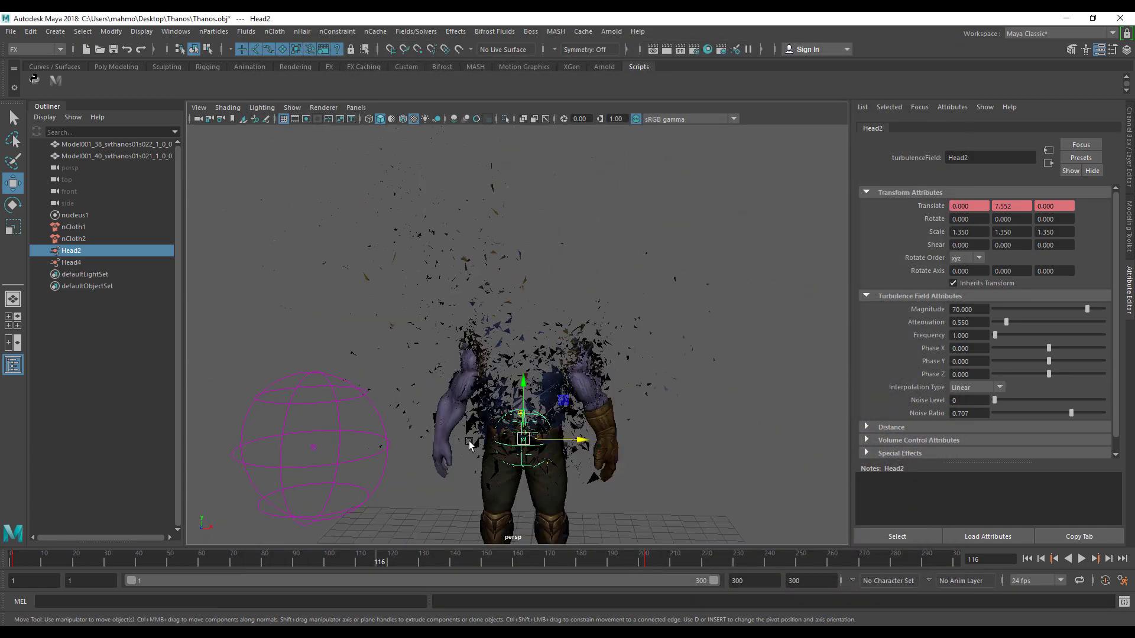
{"action": "left_click_drag", "start_coordinate": [469, 440], "coordinate": [534, 472], "text": "alt"}
{"action": "middle_click_drag", "start_coordinate": [626, 517], "coordinate": [607, 487], "text": "alt"}
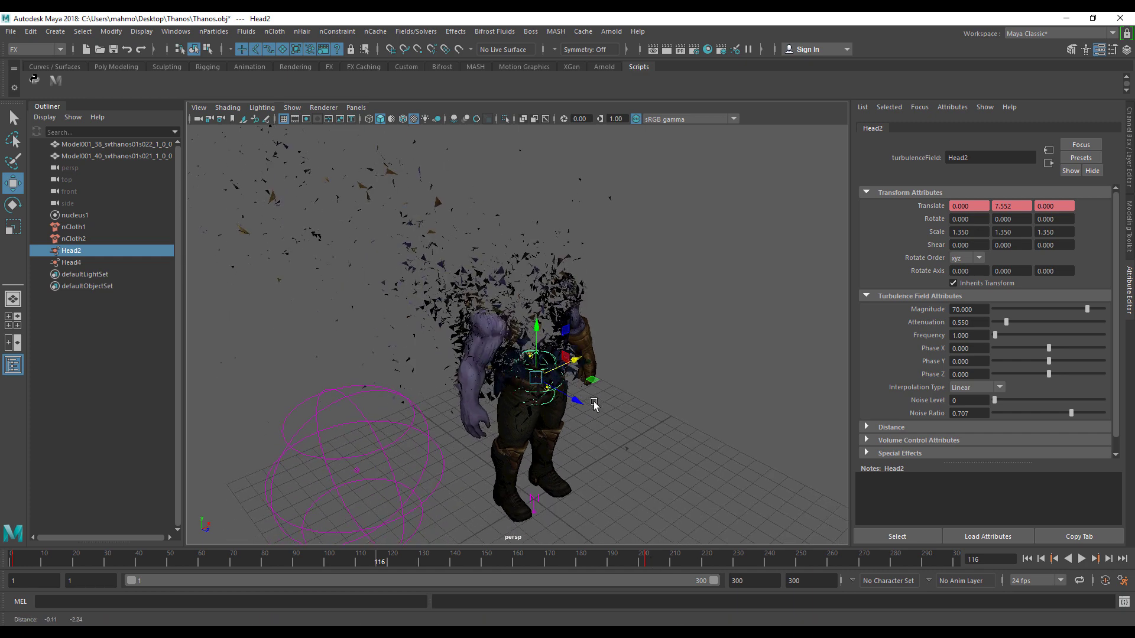
{"action": "left_click_drag", "start_coordinate": [607, 487], "coordinate": [539, 470], "text": "alt"}
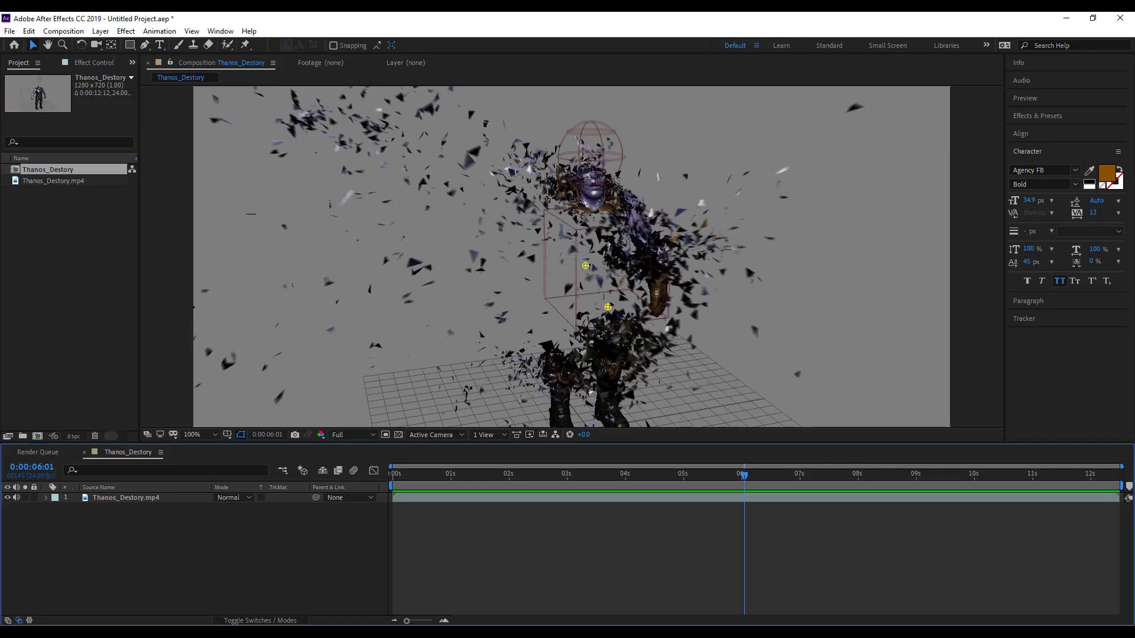
Switch to After Effects and look up the RE:Vision RSMB motion blur effects for the Thanos_Destory.mp4 layer.
{"action": "left_click_drag", "start_coordinate": [649, 487], "coordinate": [620, 486]}
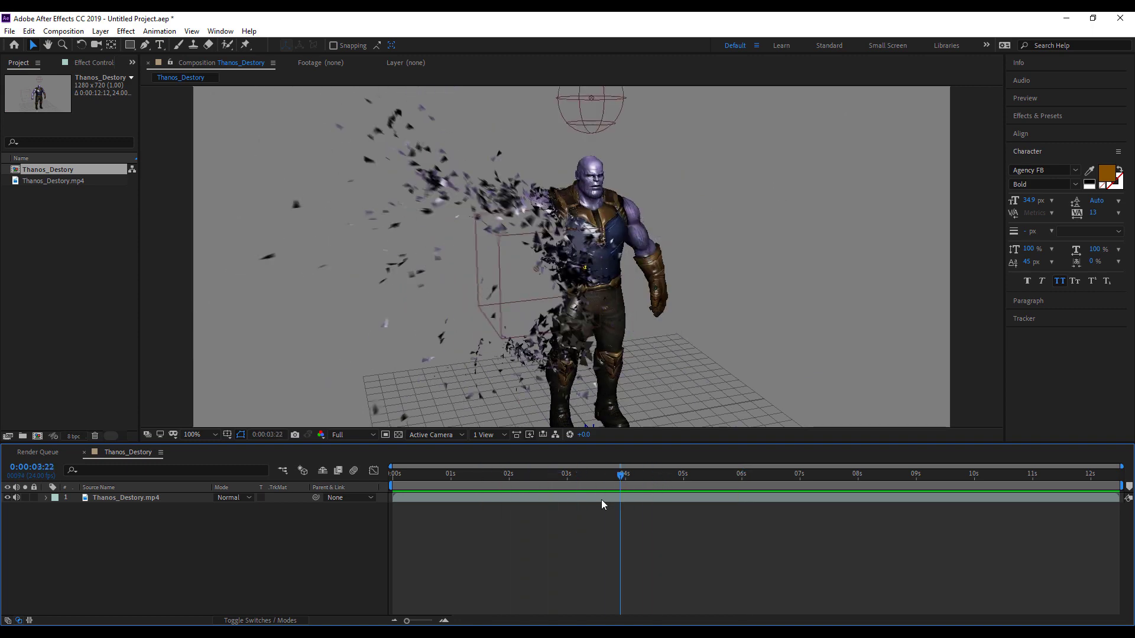
{"action": "left_click", "coordinate": [594, 475]}
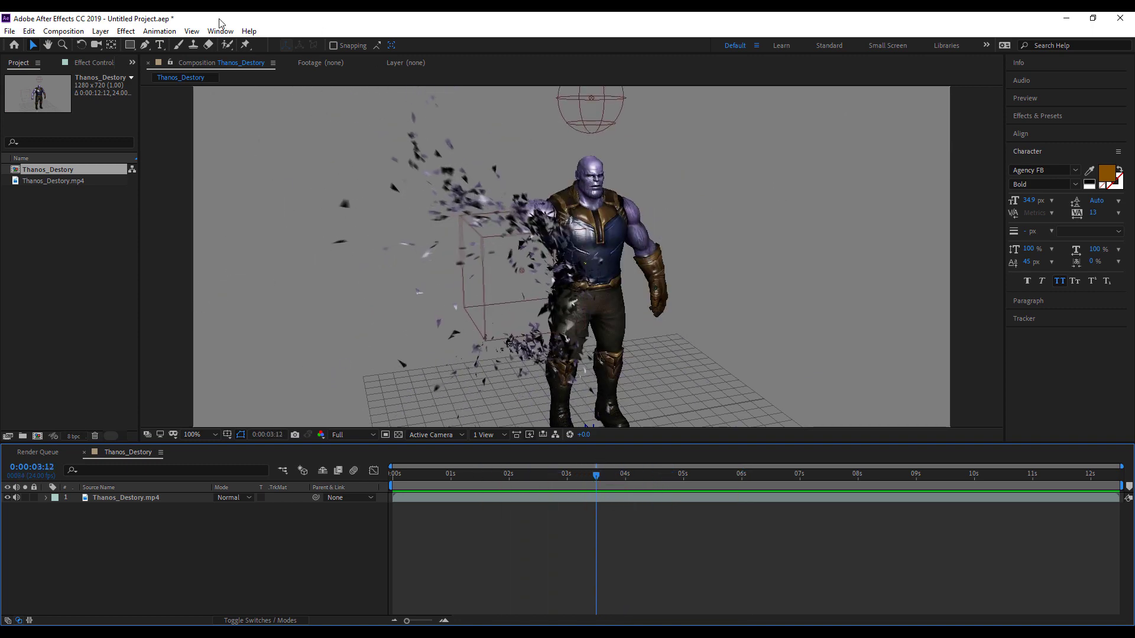
{"action": "left_click", "coordinate": [125, 31]}
{"action": "left_click", "coordinate": [248, 473]}
{"action": "left_click", "coordinate": [201, 354]}
{"action": "left_click", "coordinate": [126, 30]}
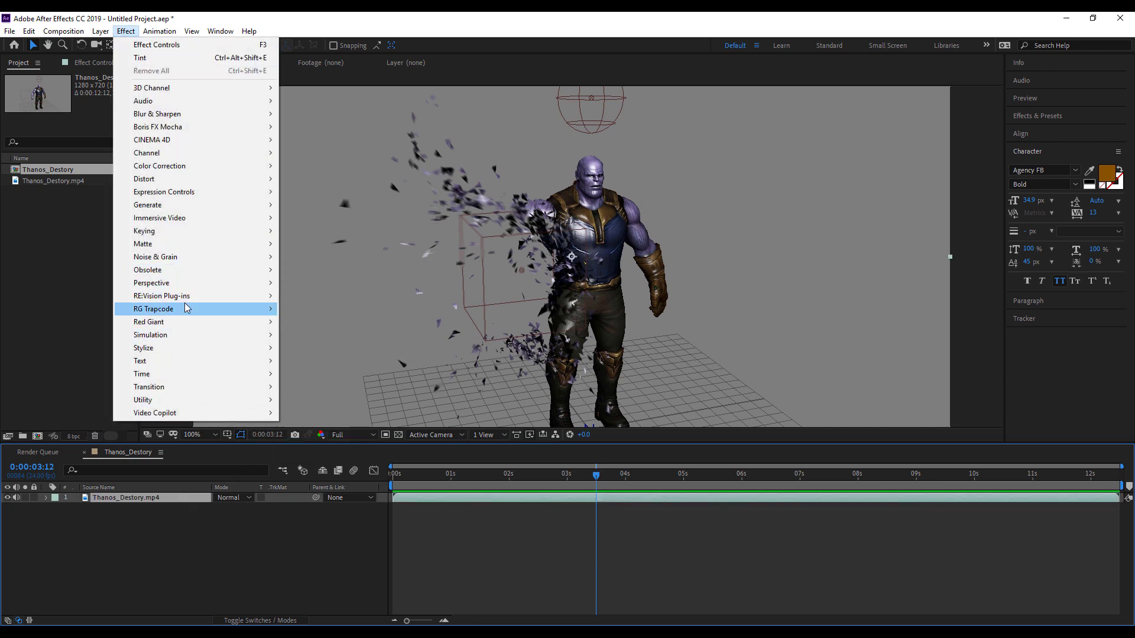
{"action": "mouse_move", "coordinate": [186, 301]}
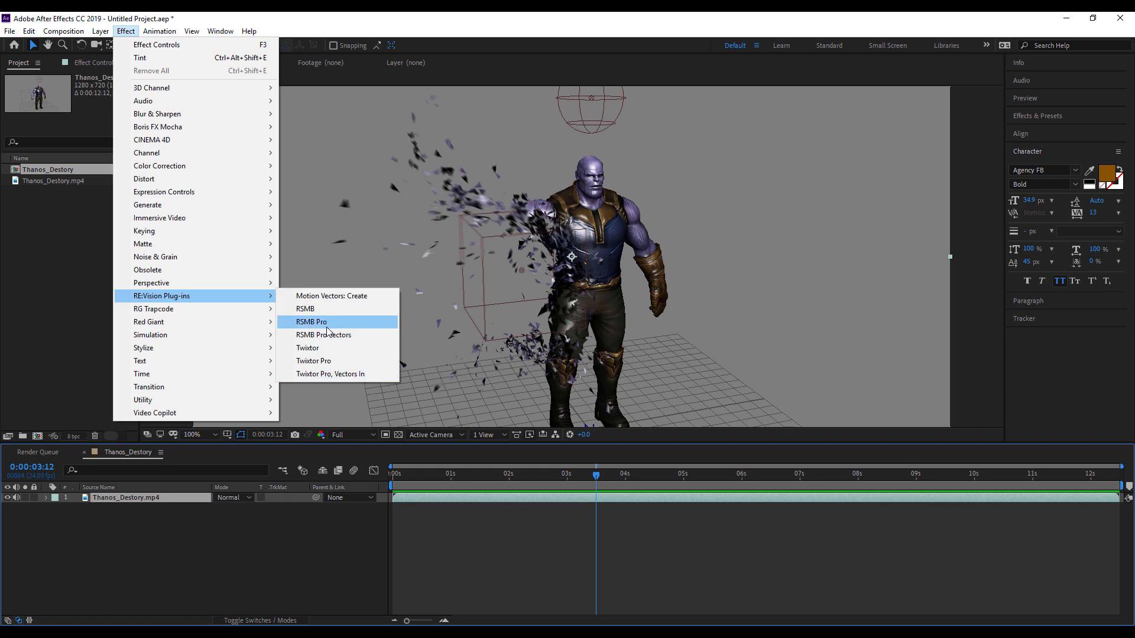
Scrub through the Thanos_Destory composition from about 3 seconds onward to examine the blur on the flying fragments.
{"action": "left_click", "coordinate": [545, 472]}
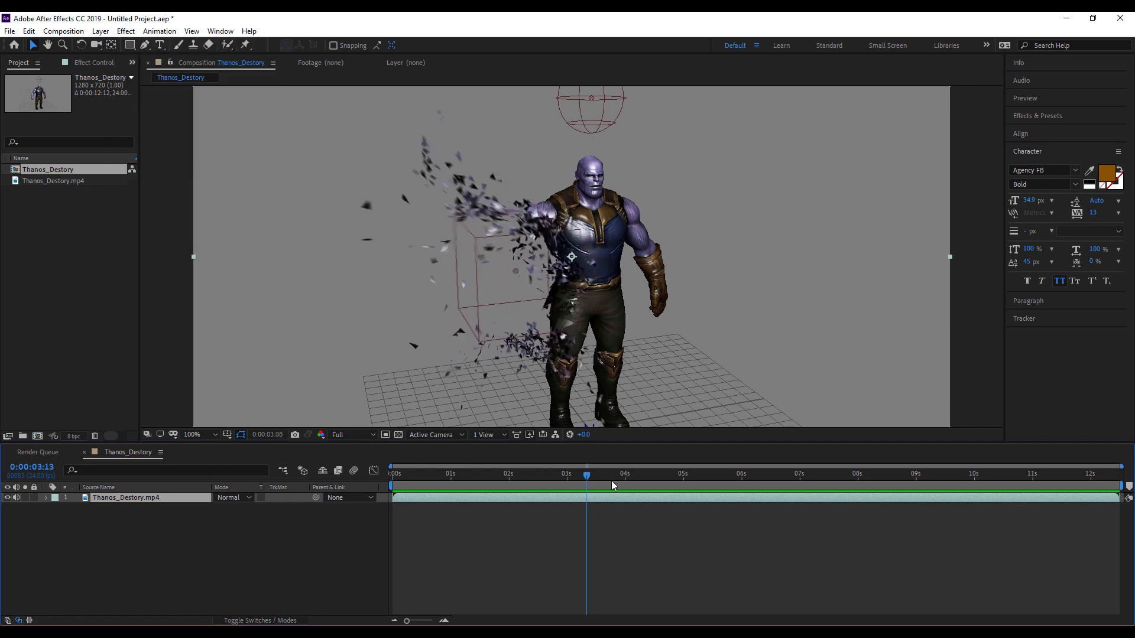
{"action": "mouse_move", "coordinate": [611, 477]}
{"action": "left_mouse_down"}
{"action": "mouse_move", "coordinate": [721, 473]}
{"action": "mouse_move", "coordinate": [505, 466]}
{"action": "mouse_move", "coordinate": [719, 459]}
{"action": "mouse_move", "coordinate": [620, 476]}
{"action": "left_mouse_up"}
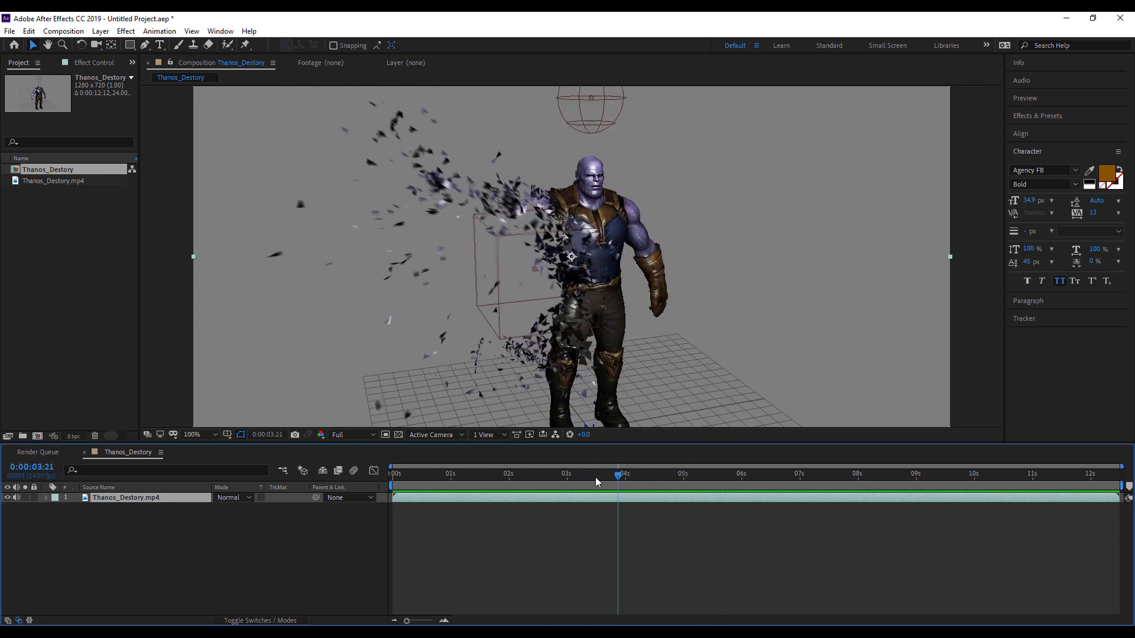
{"action": "left_click_drag", "start_coordinate": [532, 485], "coordinate": [609, 484]}
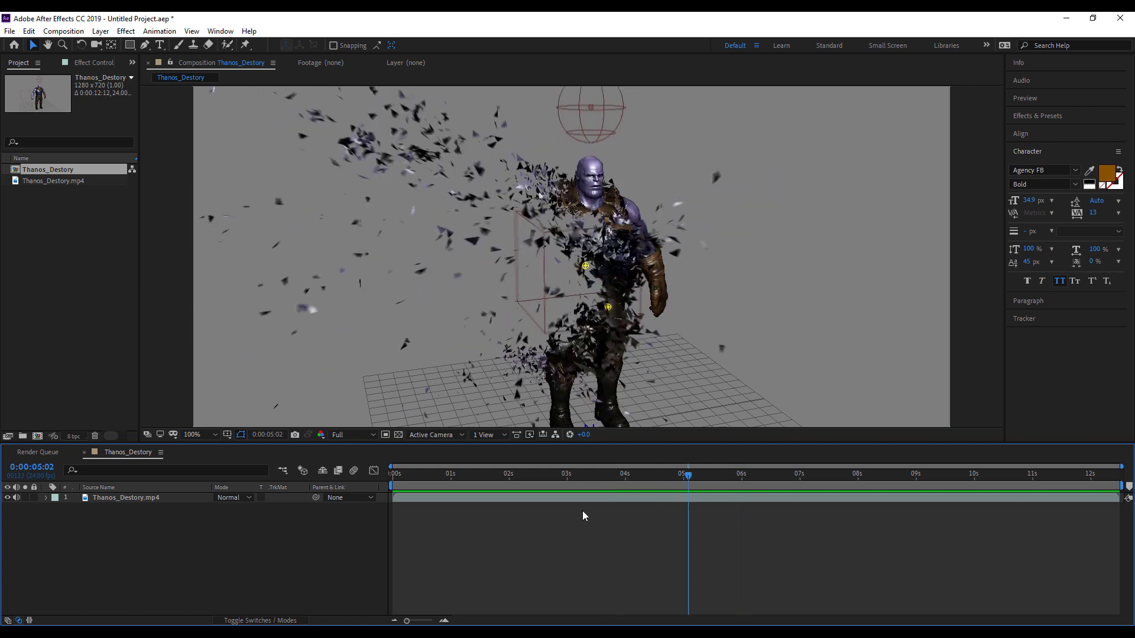
{"action": "mouse_move", "coordinate": [650, 474]}
{"action": "left_mouse_down"}
{"action": "mouse_move", "coordinate": [530, 484]}
{"action": "mouse_move", "coordinate": [743, 489]}
{"action": "mouse_move", "coordinate": [554, 489]}
{"action": "mouse_move", "coordinate": [664, 487]}
{"action": "left_mouse_up"}
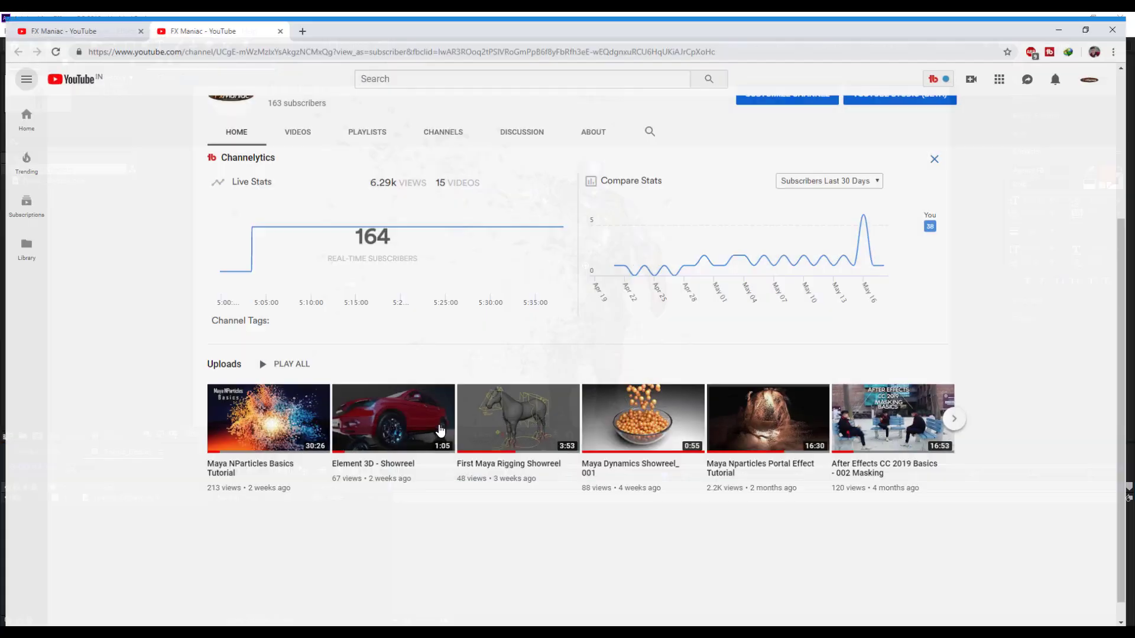
Look over the home page of the FX Maniac YouTube channel, from its banner to the uploaded Maya and After Effects videos.
{"action": "scroll", "coordinate": [436, 432], "scroll_direction": "up", "scroll_amount": 4}
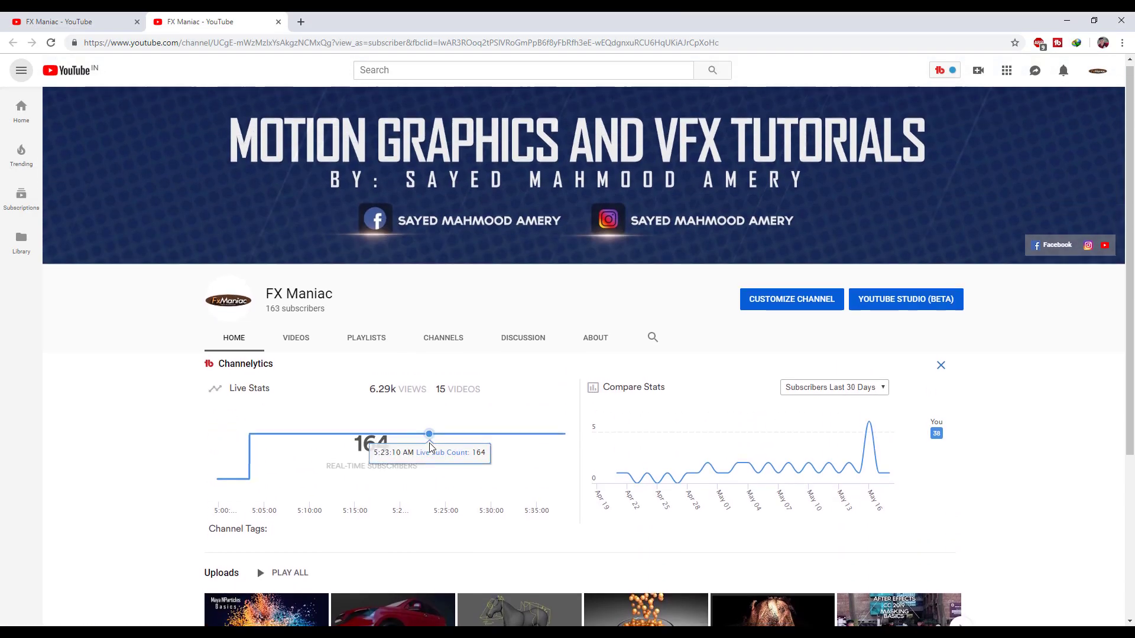
{"action": "scroll", "coordinate": [430, 447], "scroll_direction": "down", "scroll_amount": 3}
{"action": "scroll", "coordinate": [426, 405], "scroll_direction": "up", "scroll_amount": 2}
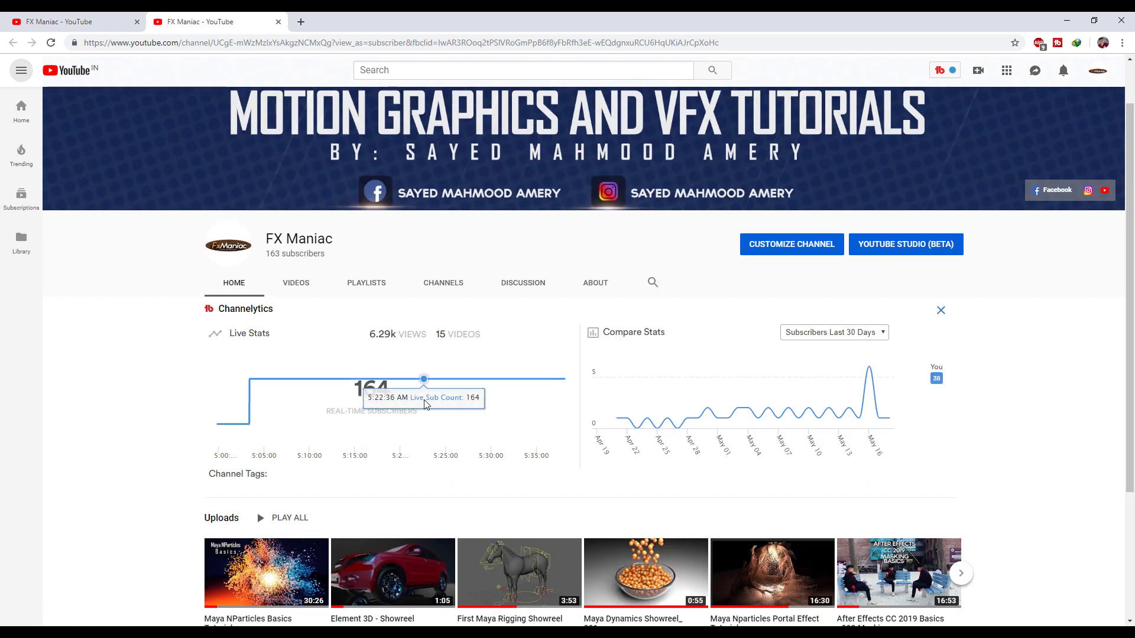
{"action": "scroll", "coordinate": [378, 396], "scroll_direction": "down", "scroll_amount": 2}
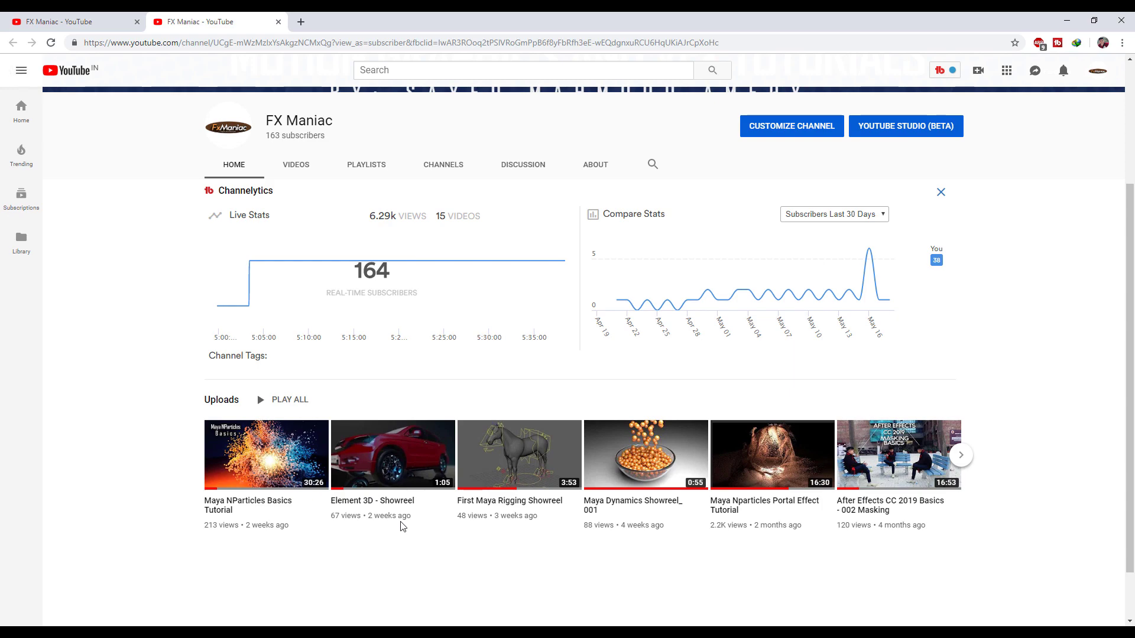
{"action": "scroll", "coordinate": [400, 523], "scroll_direction": "up", "scroll_amount": 3}
{"action": "scroll", "coordinate": [402, 514], "scroll_direction": "down", "scroll_amount": 4}
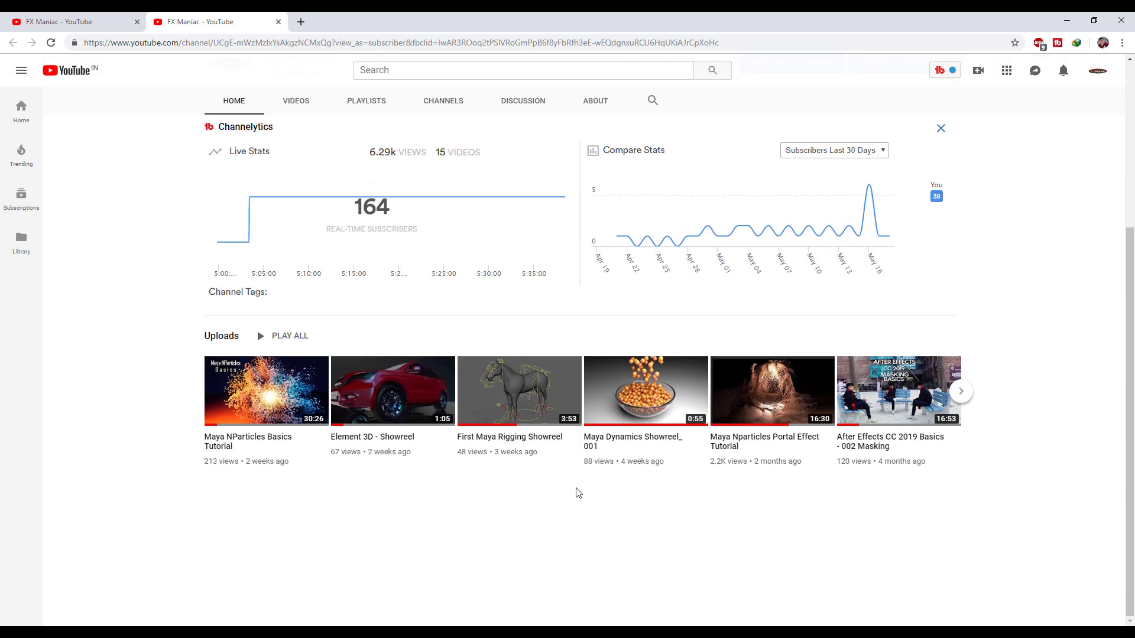
{"action": "scroll", "coordinate": [578, 492], "scroll_direction": "up", "scroll_amount": 3}
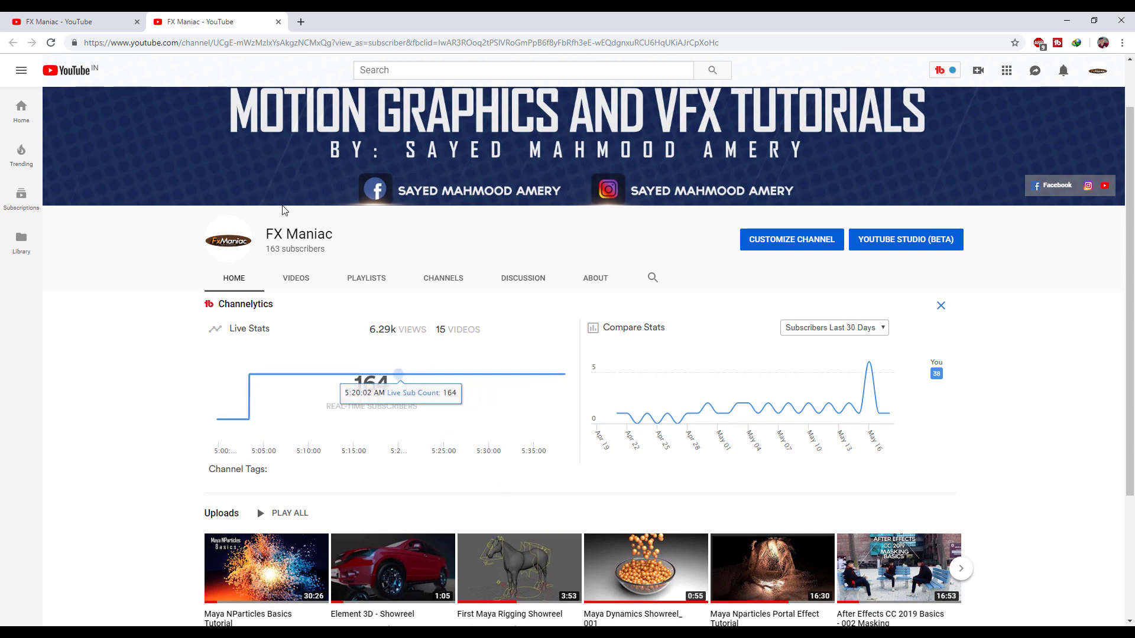
{"action": "scroll", "coordinate": [623, 362], "scroll_direction": "down", "scroll_amount": 2}
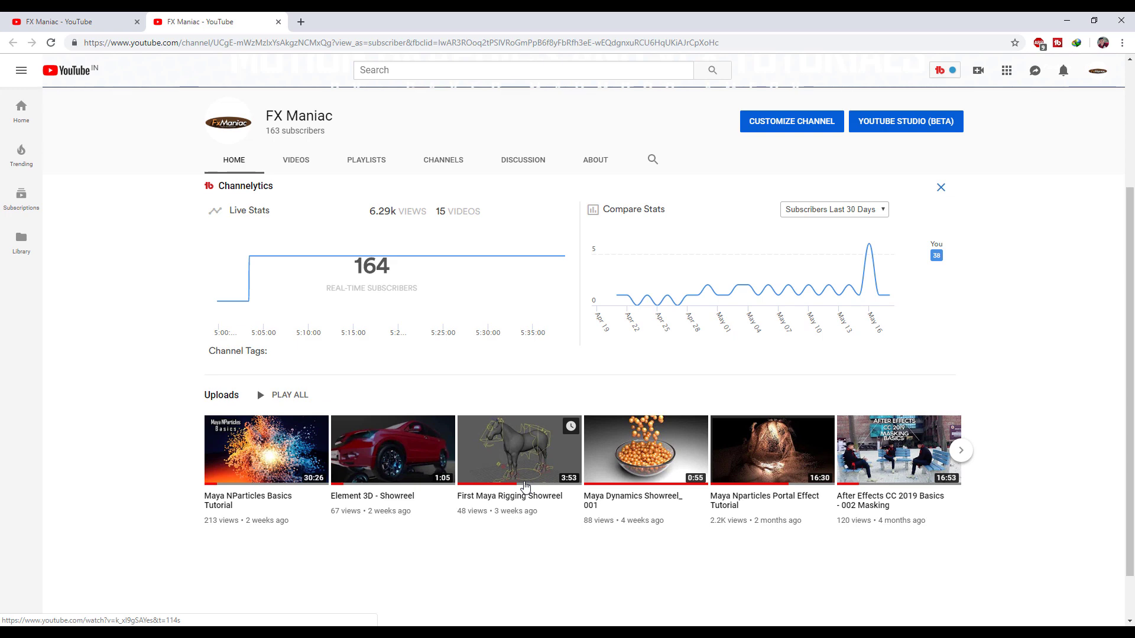
{"action": "scroll", "coordinate": [519, 469], "scroll_direction": "up", "scroll_amount": 2}
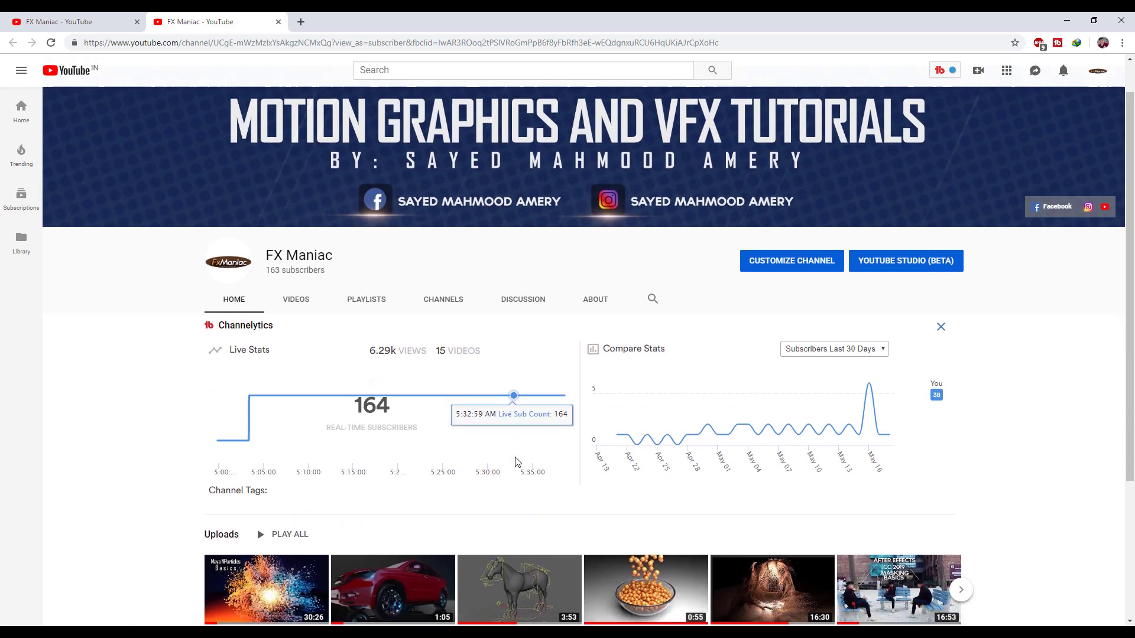
{"action": "scroll", "coordinate": [512, 460], "scroll_direction": "down", "scroll_amount": 2}
{"action": "scroll", "coordinate": [512, 458], "scroll_direction": "down", "scroll_amount": 1}
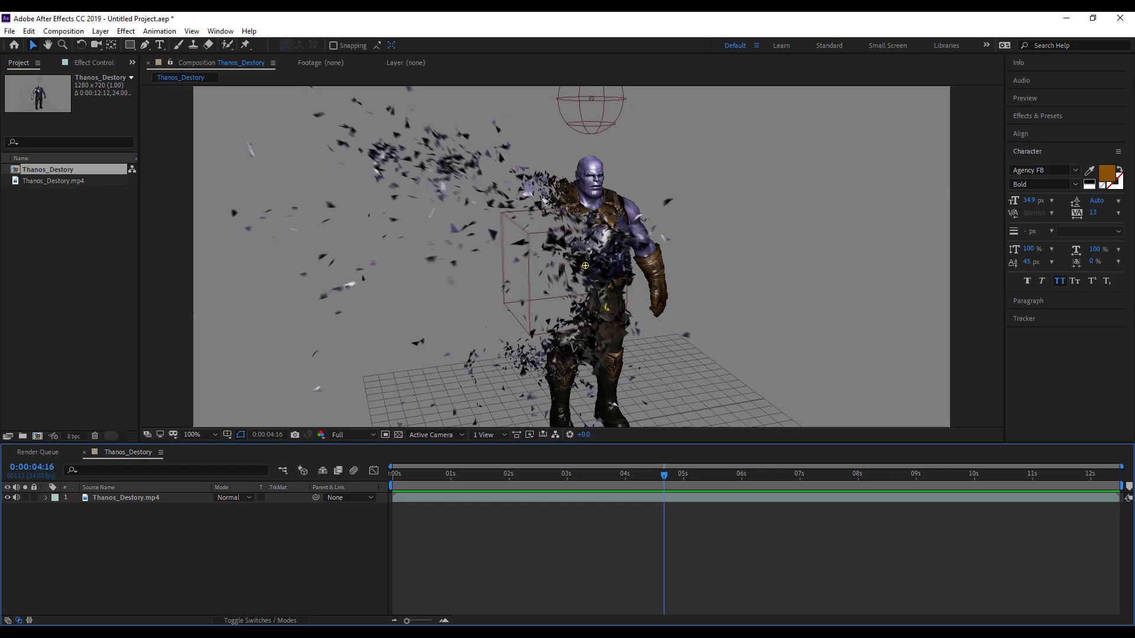